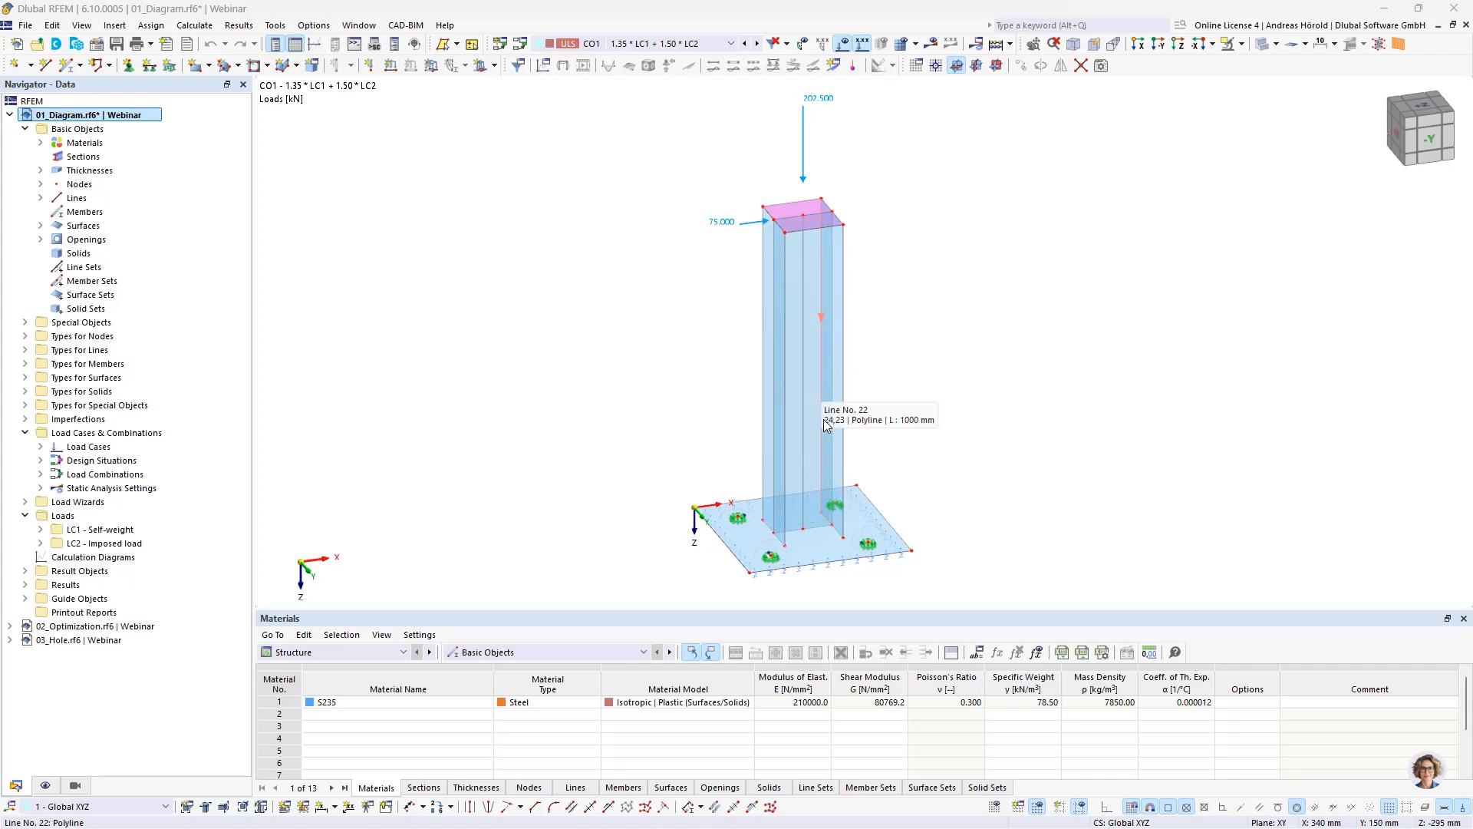
# - Examine the column's base plate, its surface support and anchor points, and list the material defined for the model
pyautogui.scroll(5, 825, 468)
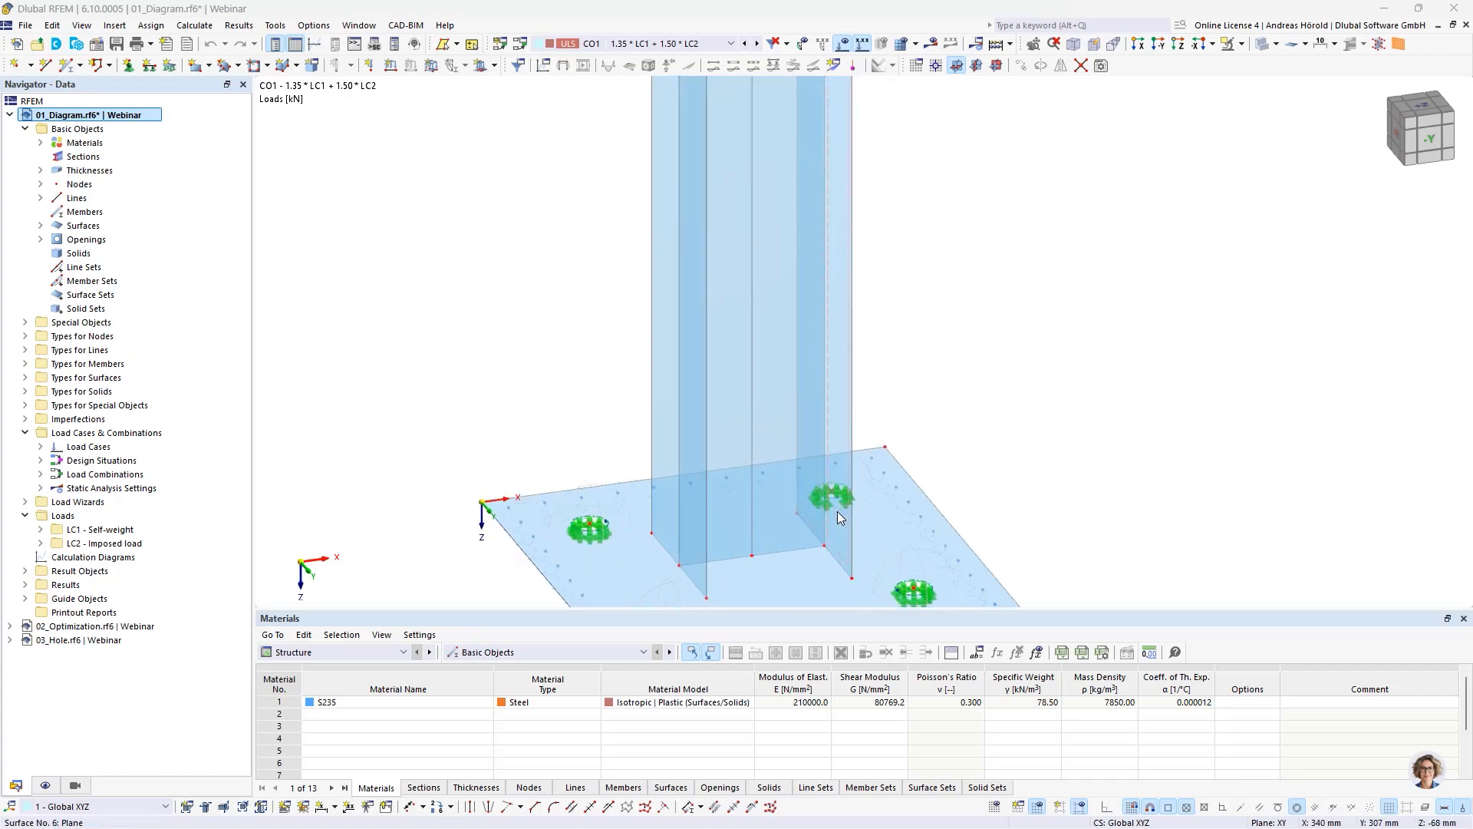
pyautogui.scroll(-2, 935, 340)
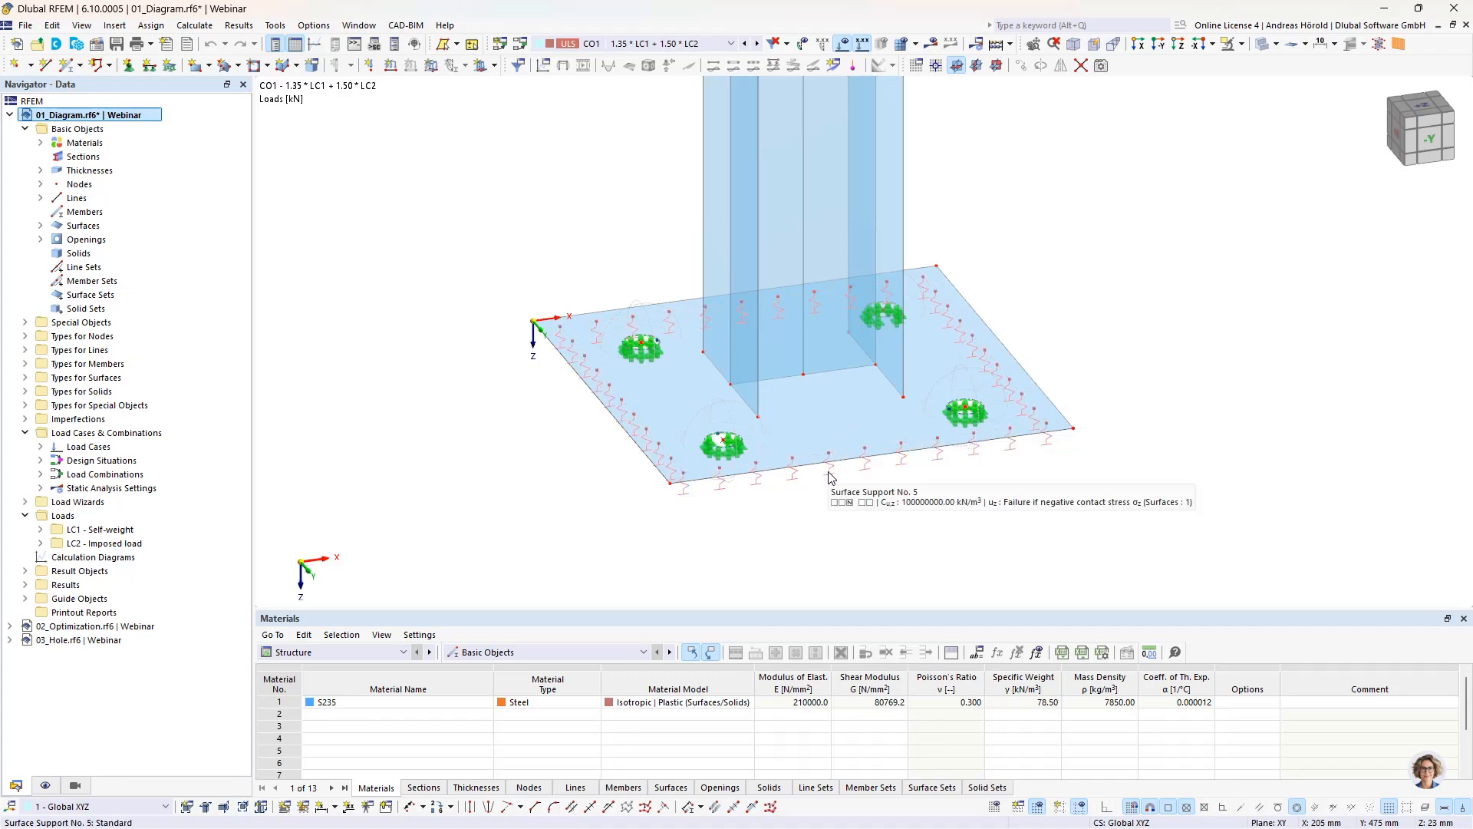
pyautogui.scroll(-3, 971, 376)
pyautogui.moveTo(1029, 230); pyautogui.dragTo(927, 365, button='middle')
pyautogui.scroll(-1, 950, 337)
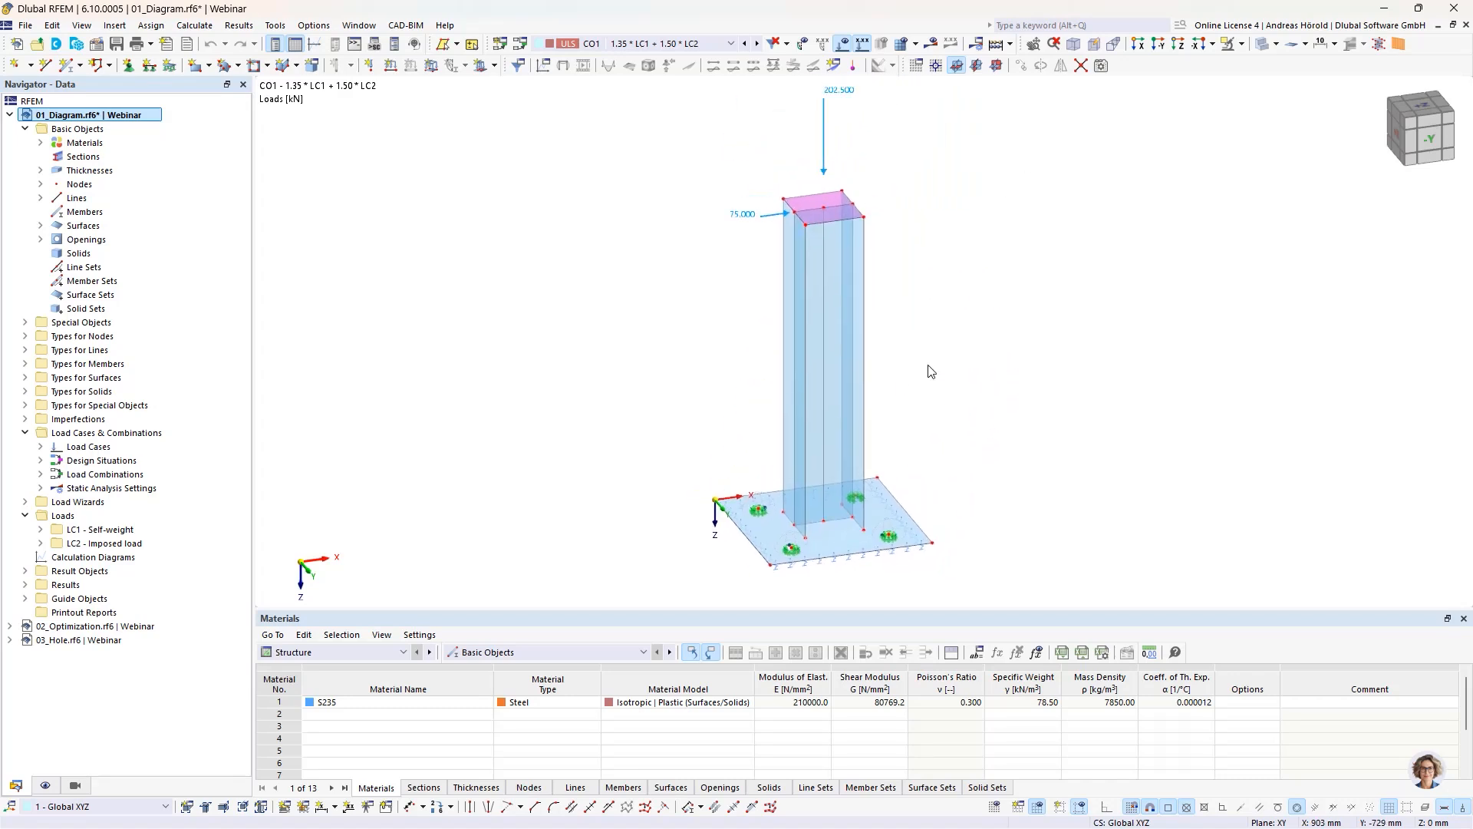
pyautogui.click(41, 143)
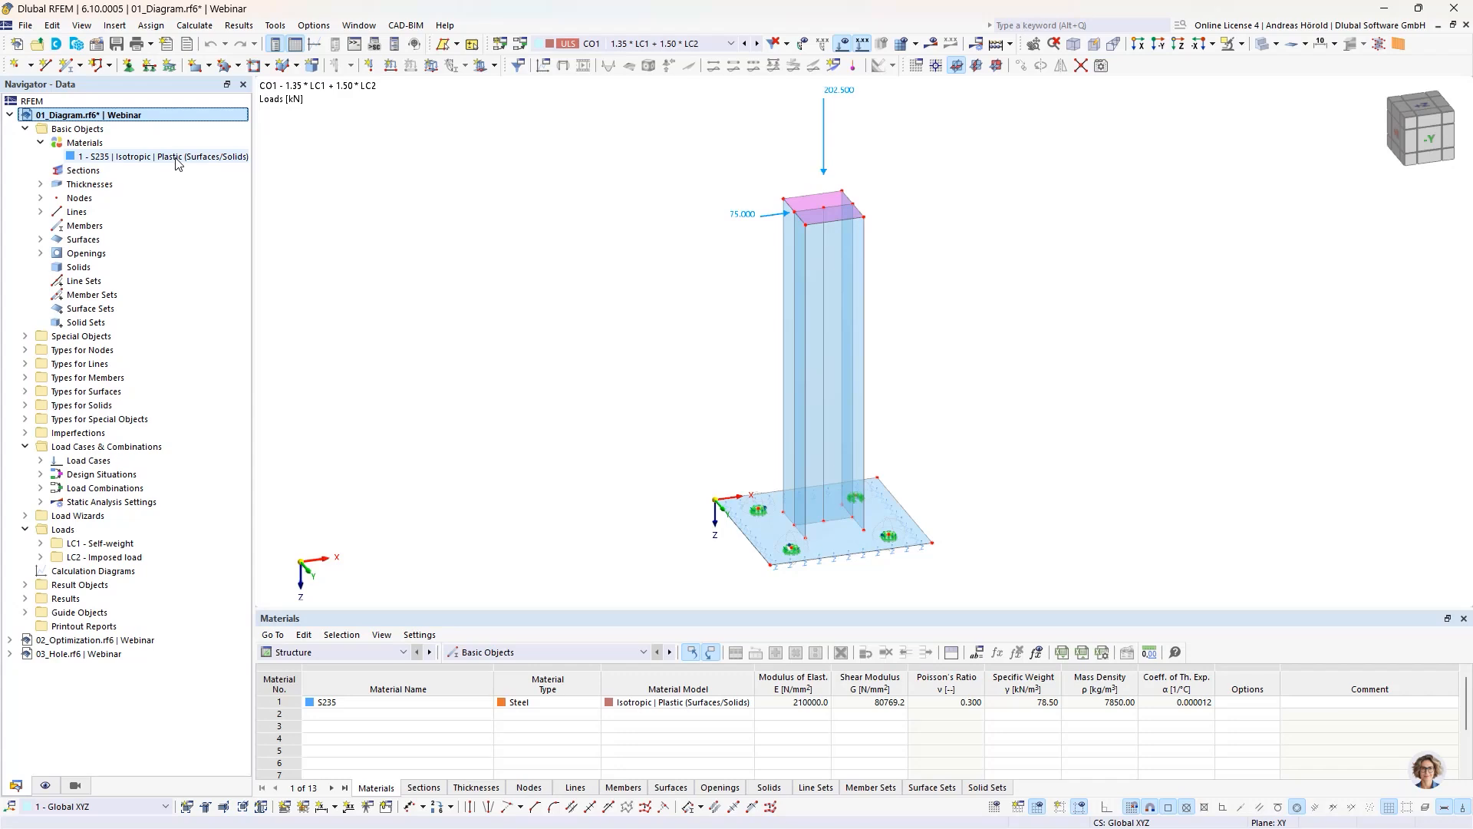
# - Review the loads of LC1 Self-weight and LC2 Imposed load, and return to load combination CO1
pyautogui.click(693, 44)
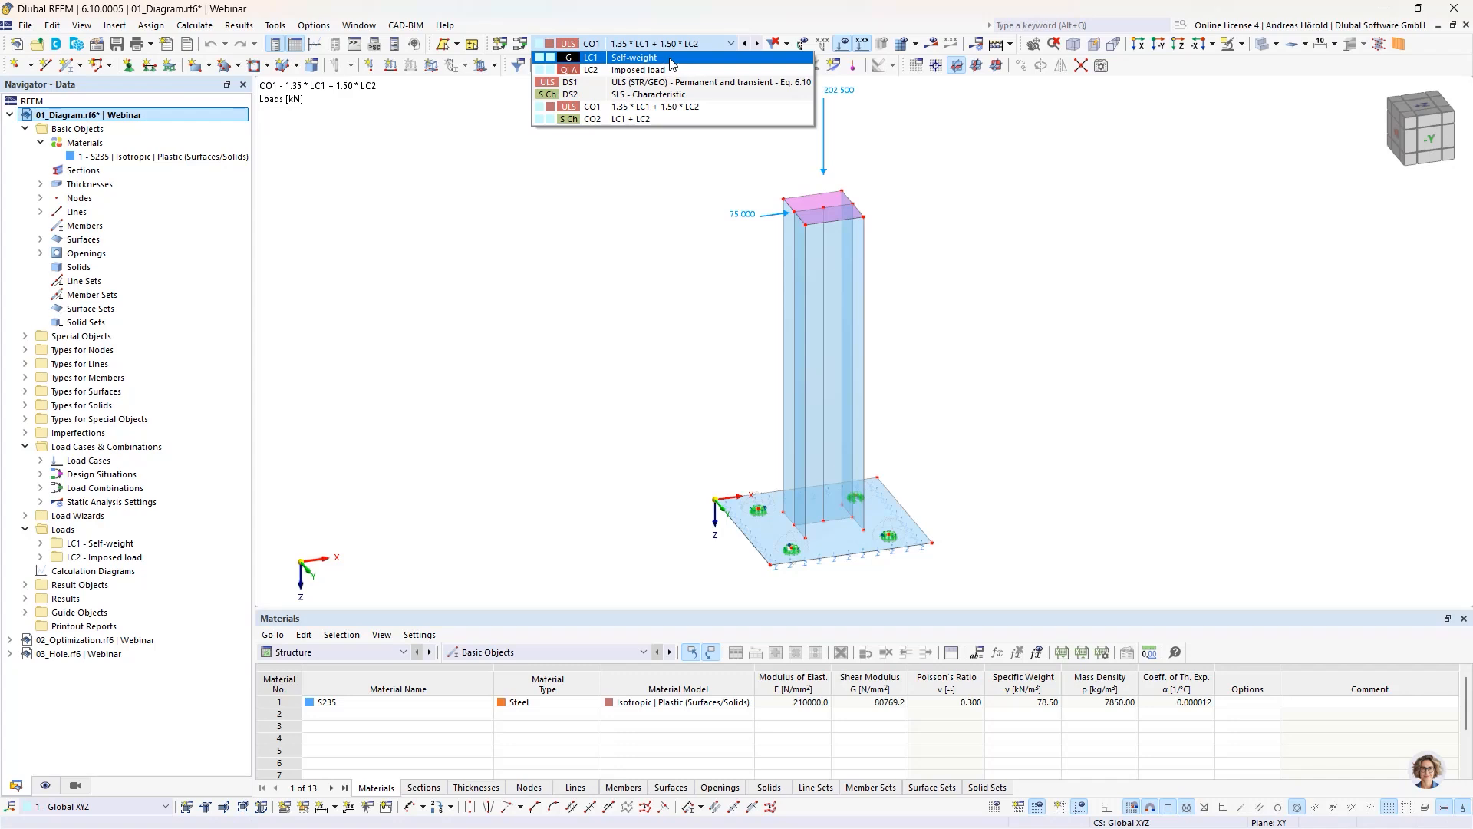
pyautogui.click(669, 59)
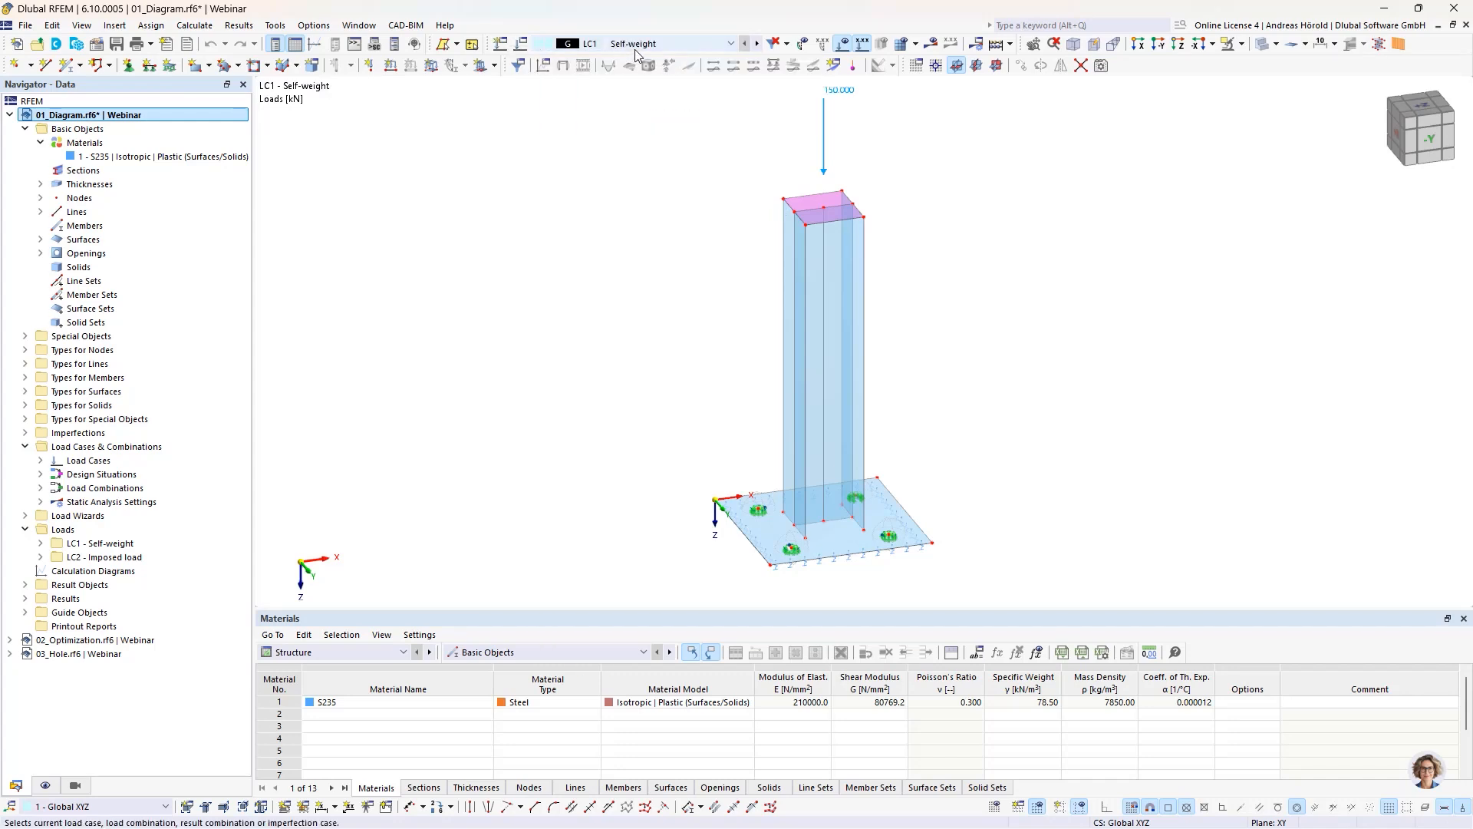
pyautogui.click(756, 45)
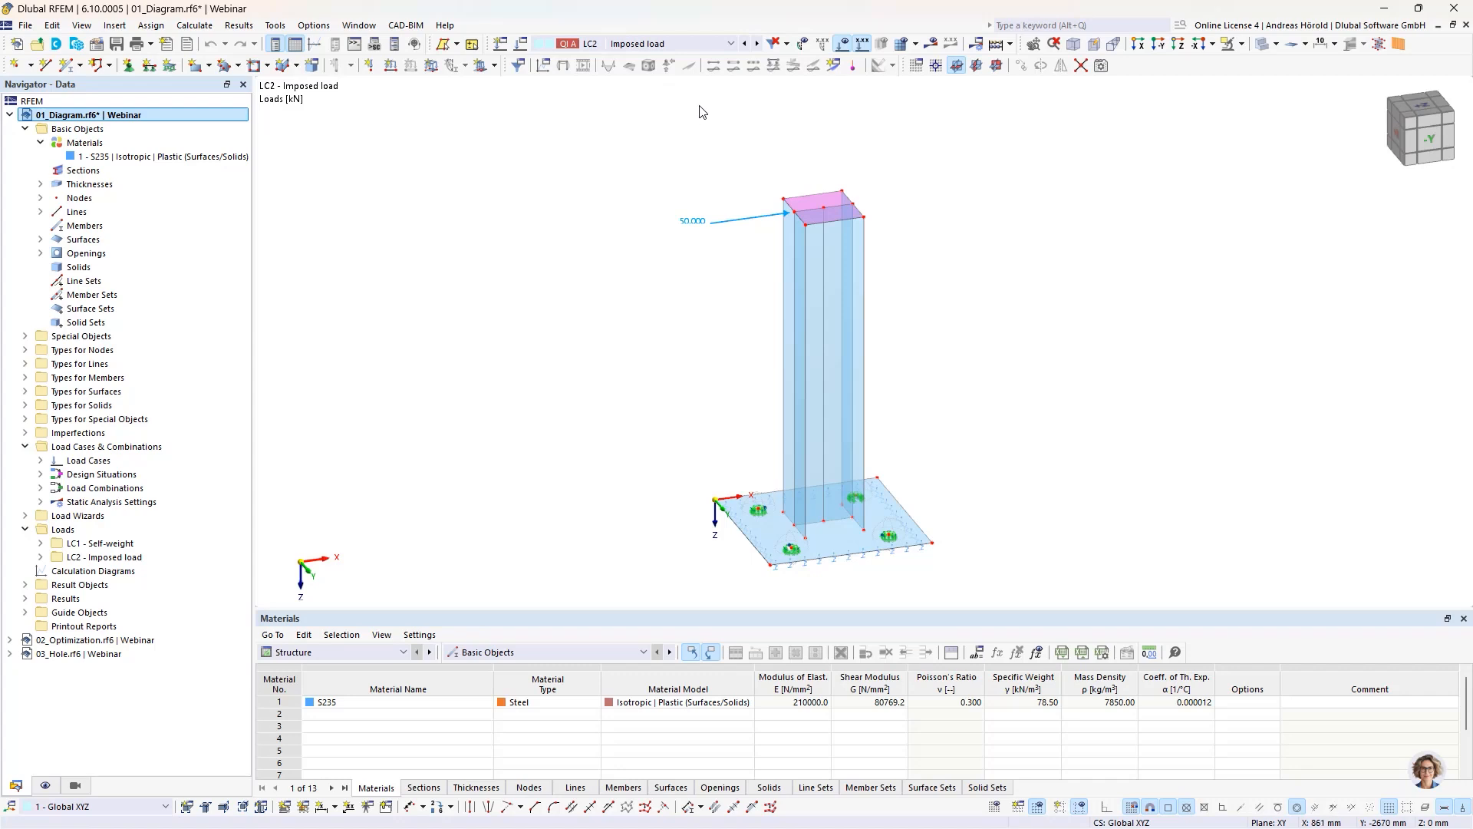
pyautogui.click(682, 46)
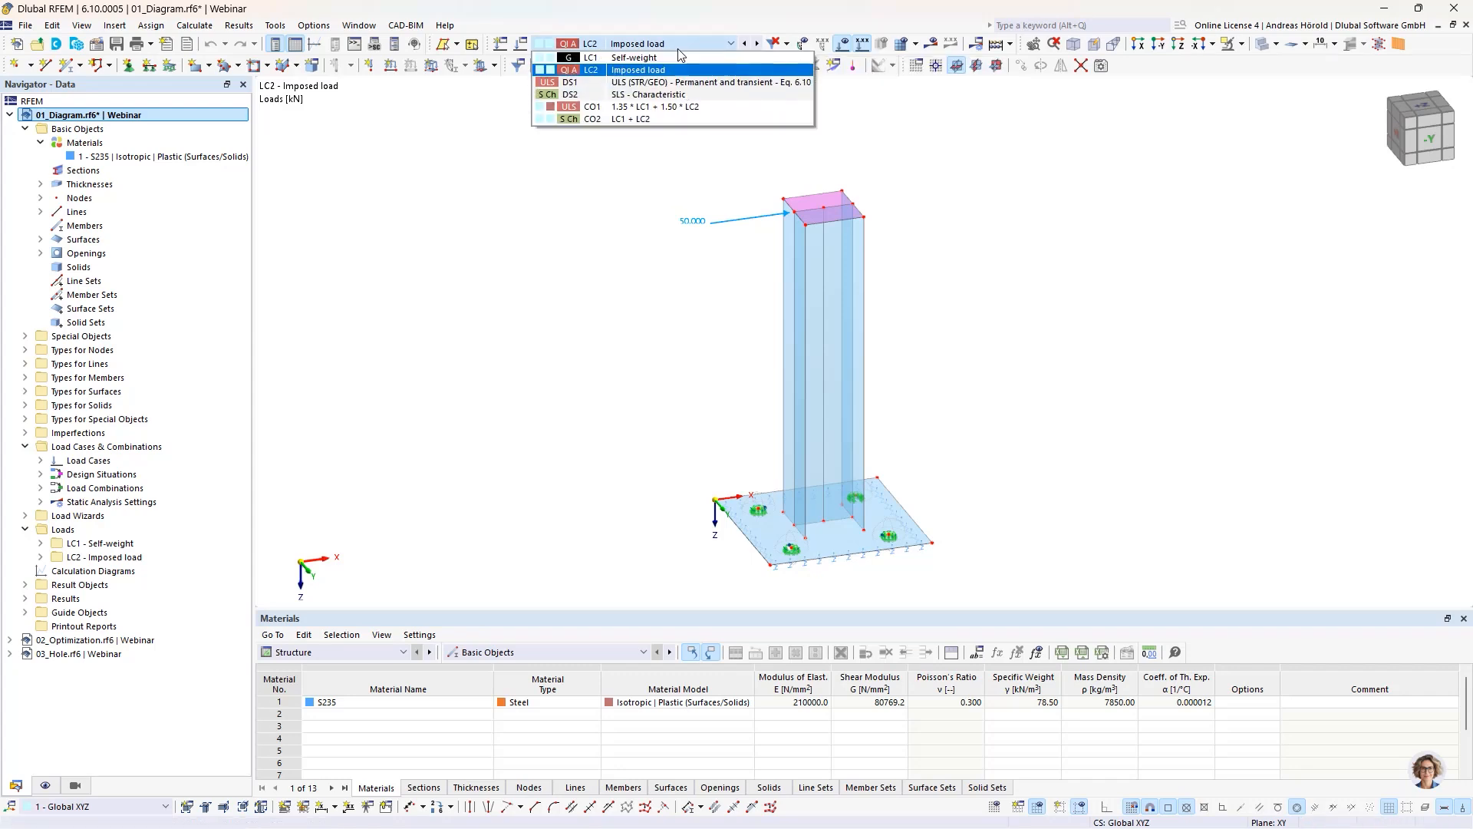
pyautogui.click(670, 110)
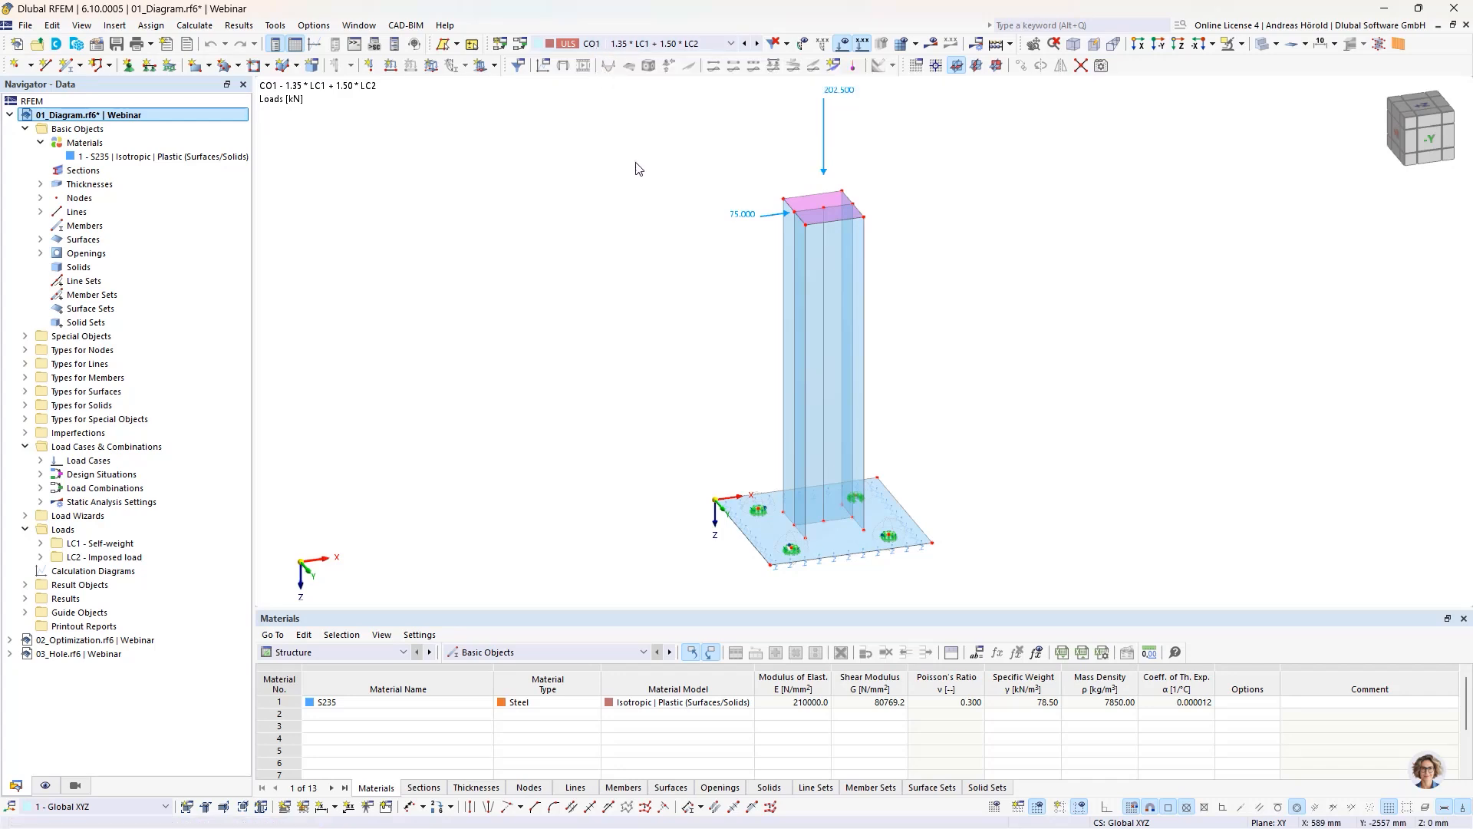
# - Display the static analysis results for CO1 and examine the von Mises stresses at the column base
pyautogui.click(930, 46)
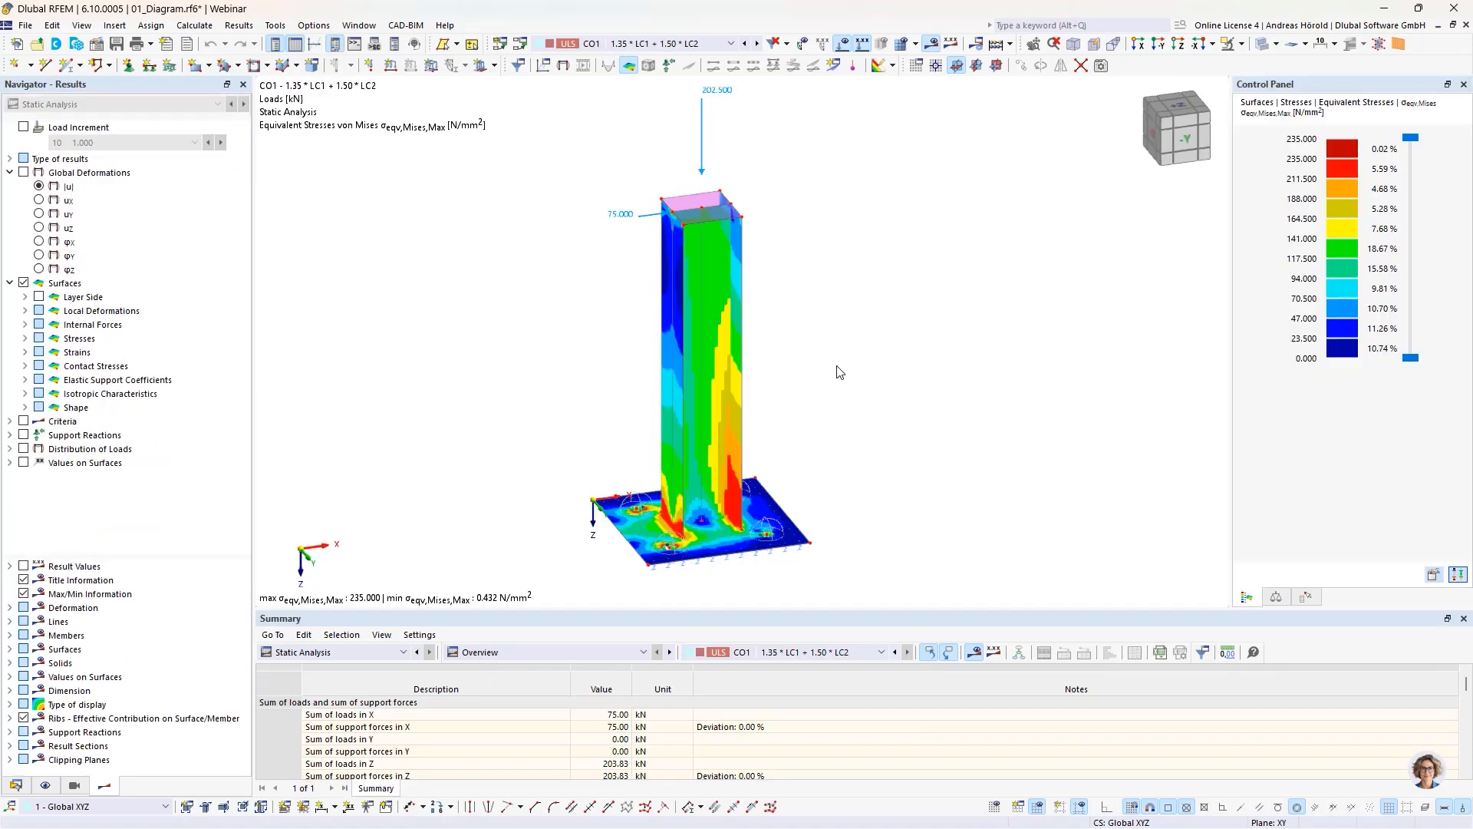
pyautogui.scroll(1, 794, 464)
pyautogui.moveTo(794, 465); pyautogui.dragTo(1005, 277, button='middle')
pyautogui.scroll(4, 874, 368)
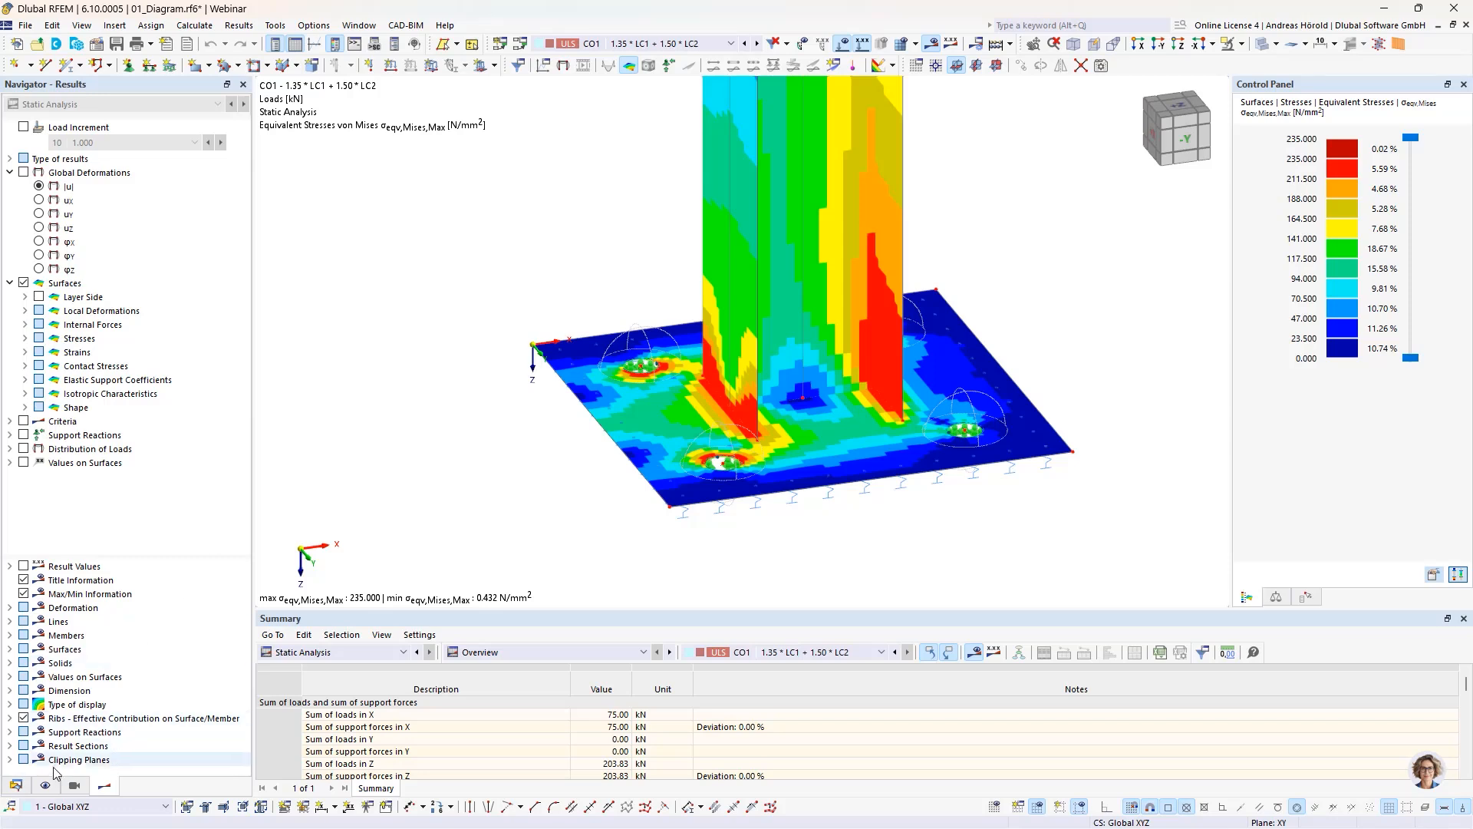
# - Create a new calculation diagram of type 2D | Basic for load combination CO1
pyautogui.click(15, 786)
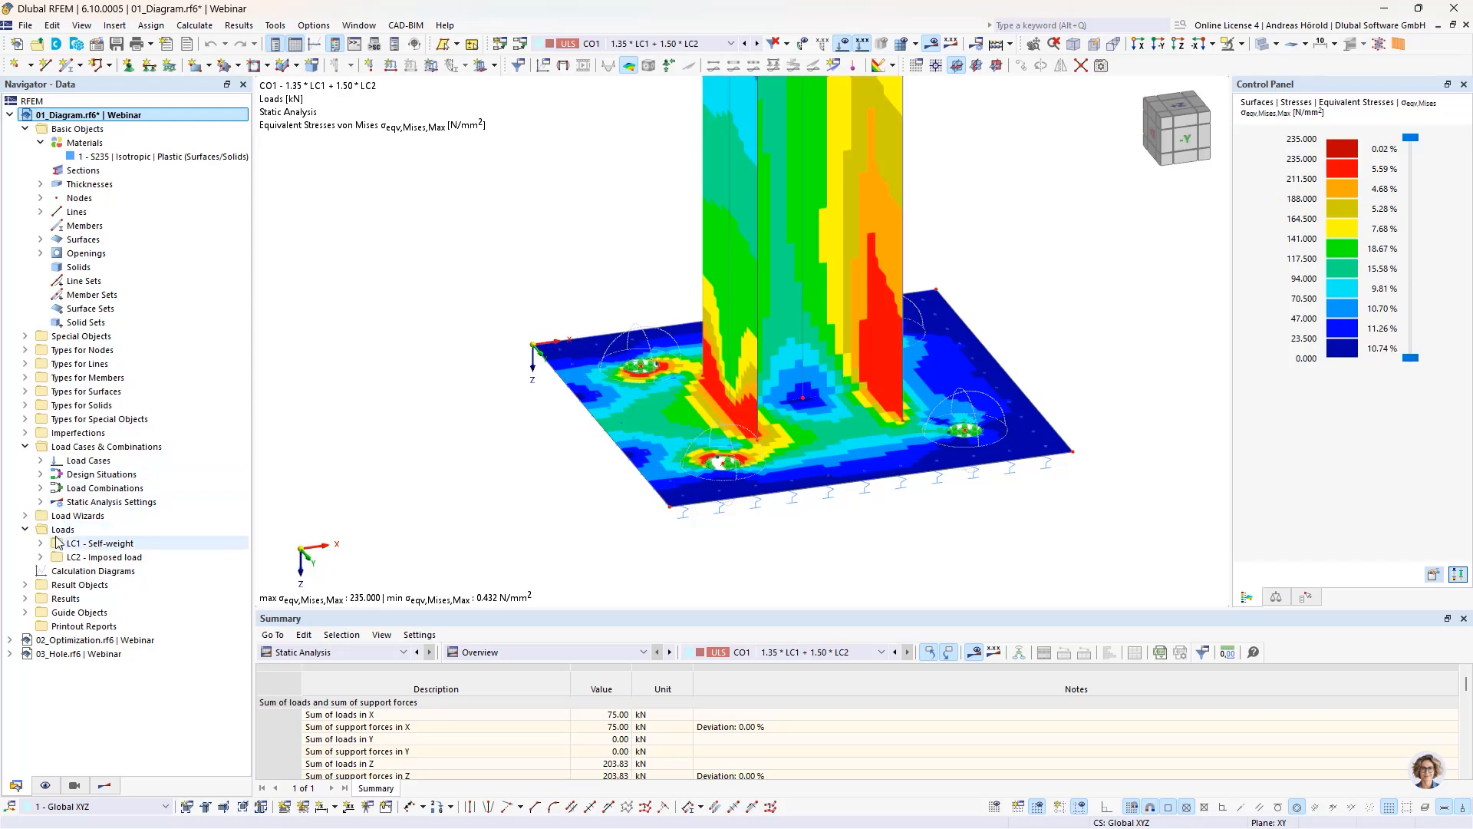
pyautogui.rightClick(86, 572)
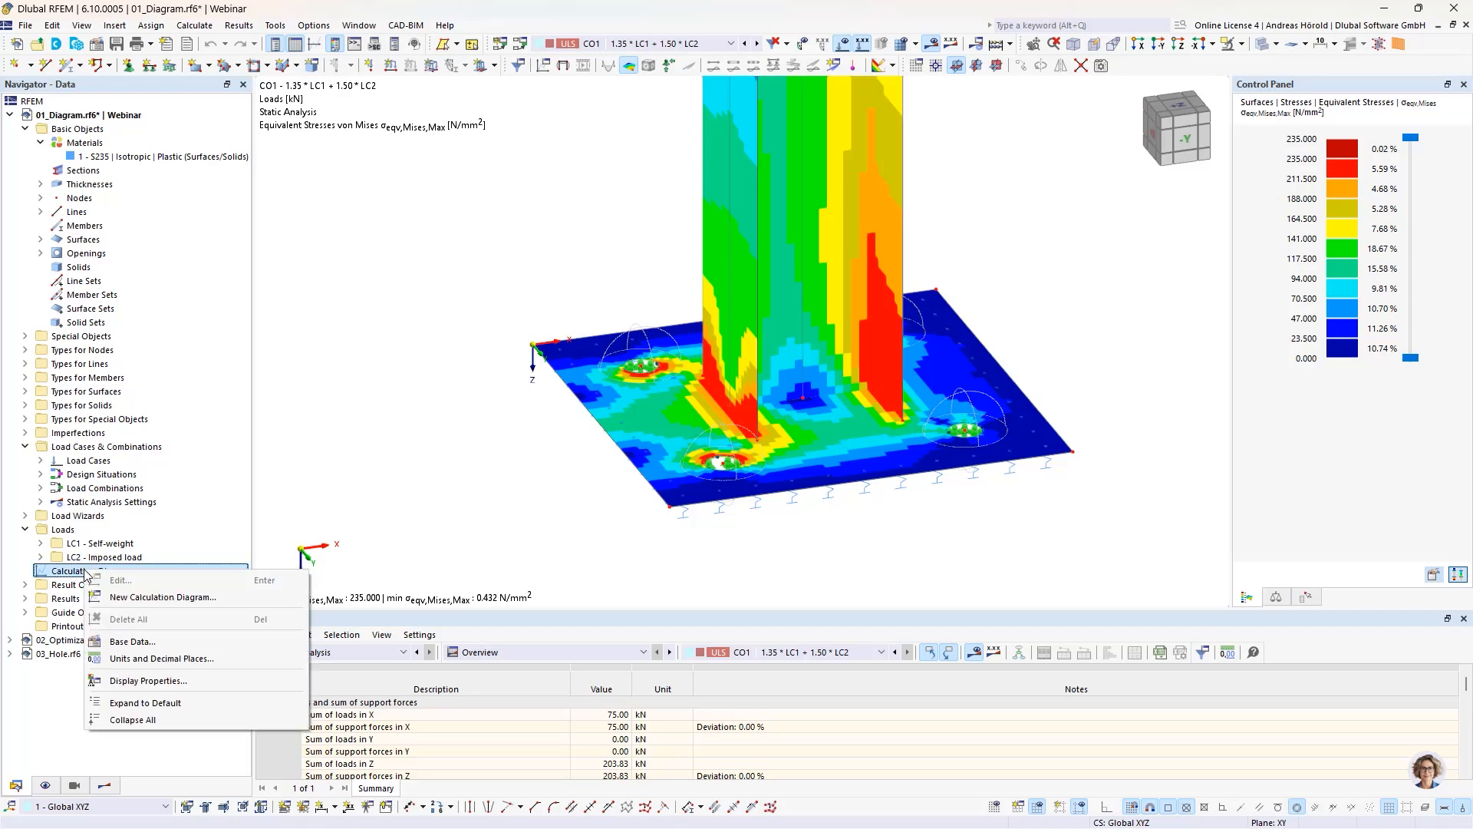
pyautogui.click(176, 599)
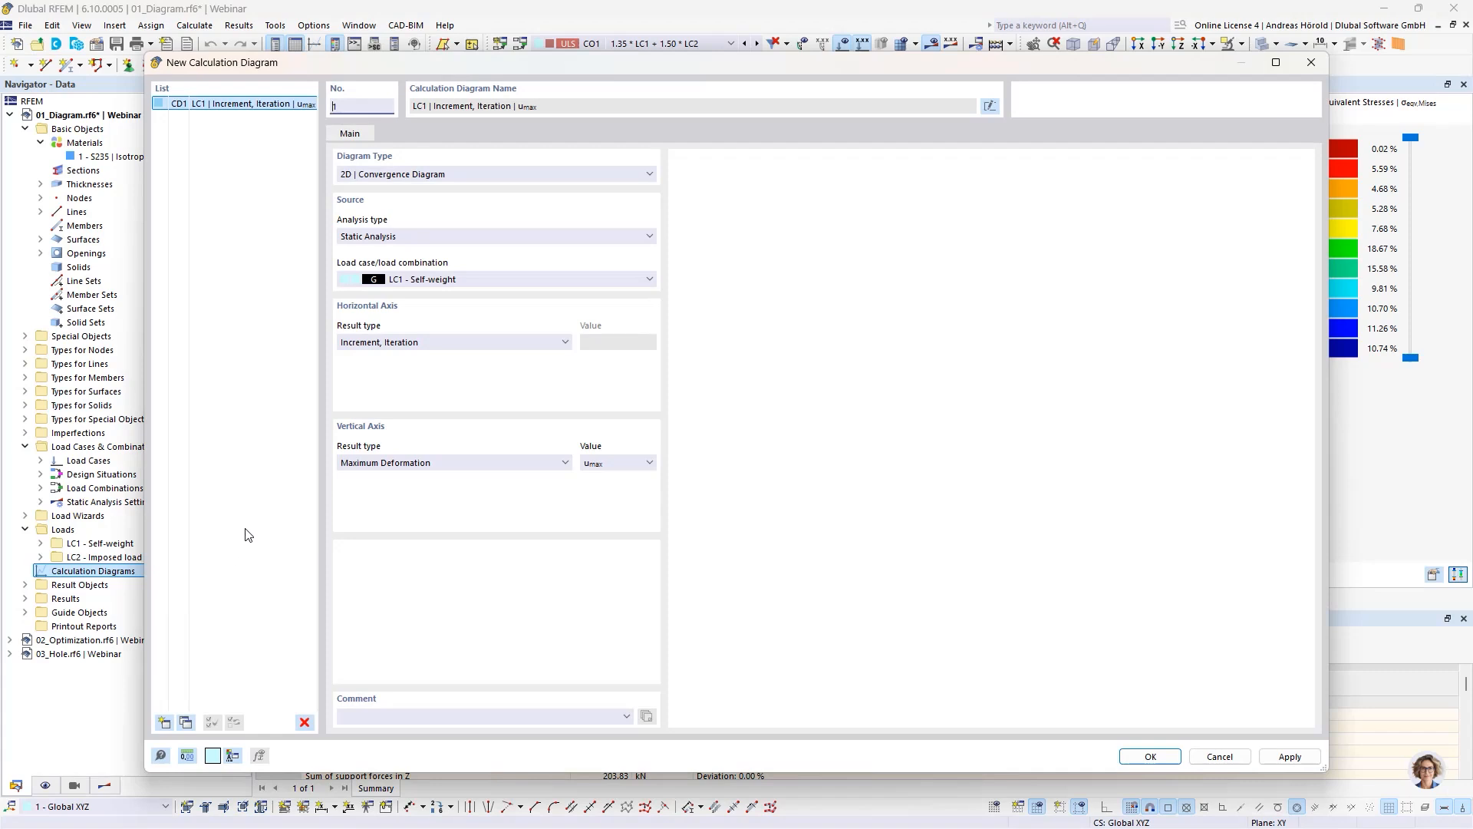
pyautogui.click(401, 175)
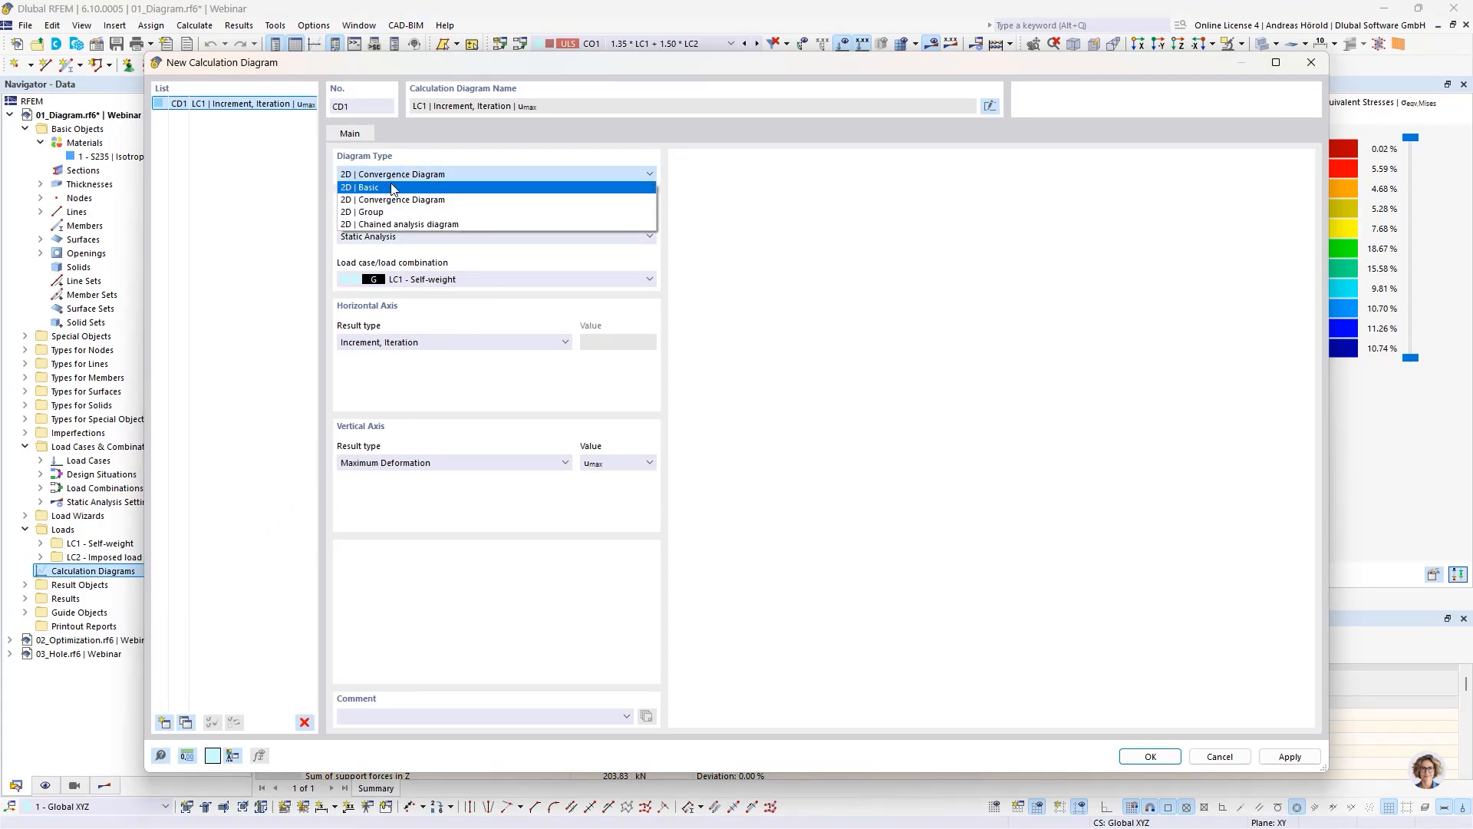
pyautogui.click(393, 188)
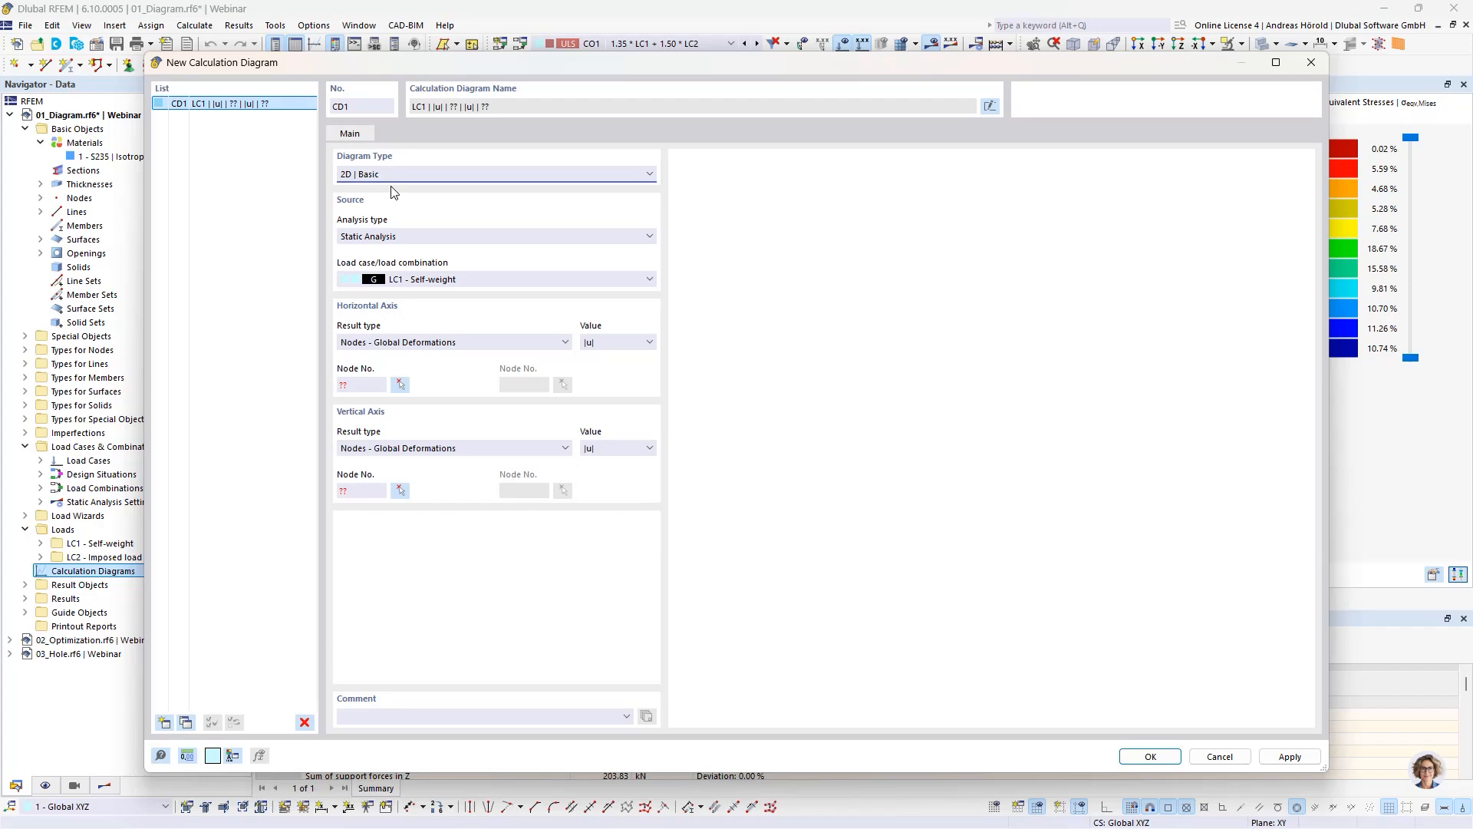
pyautogui.click(474, 280)
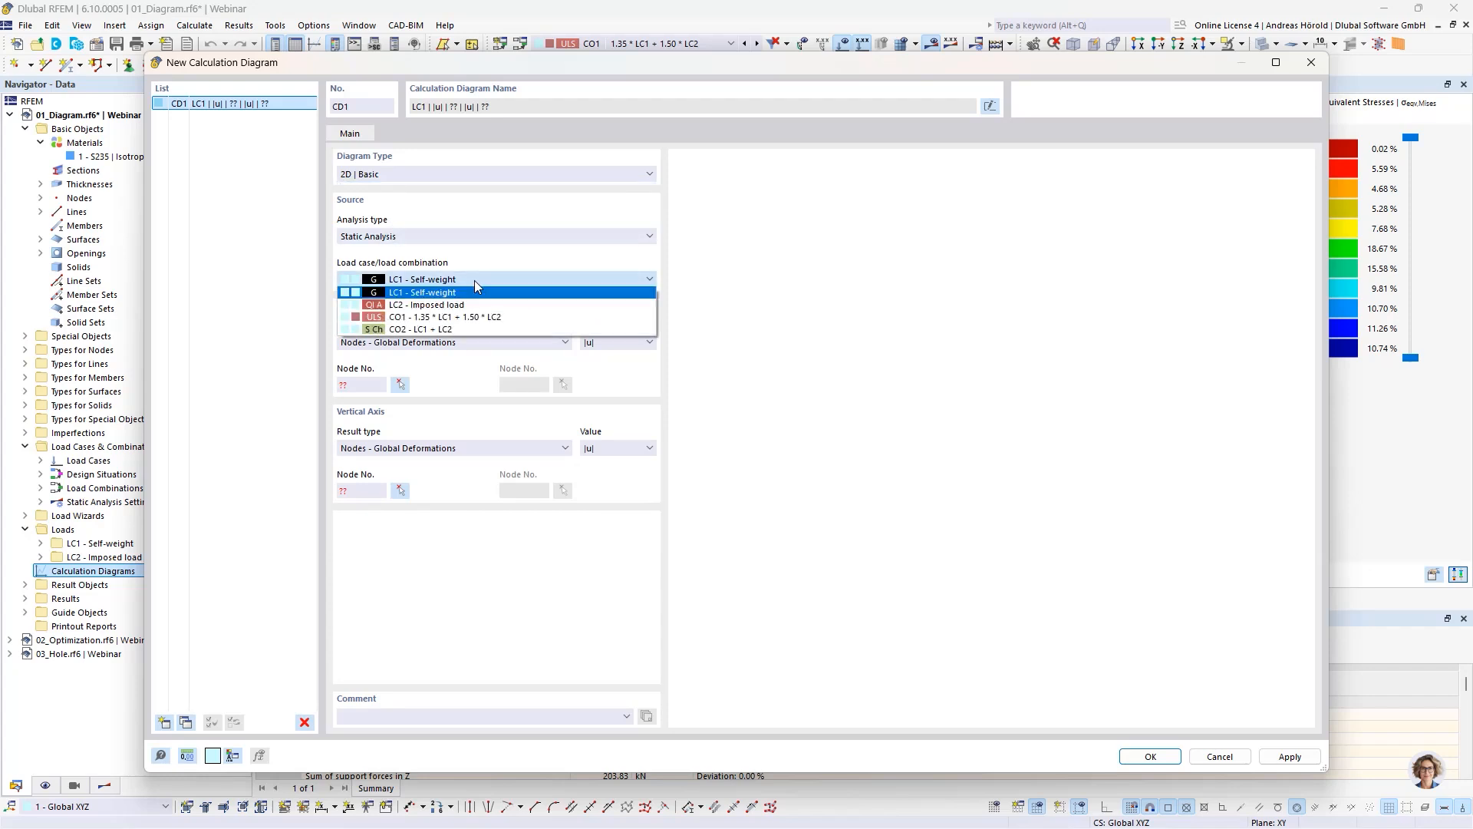
pyautogui.click(473, 317)
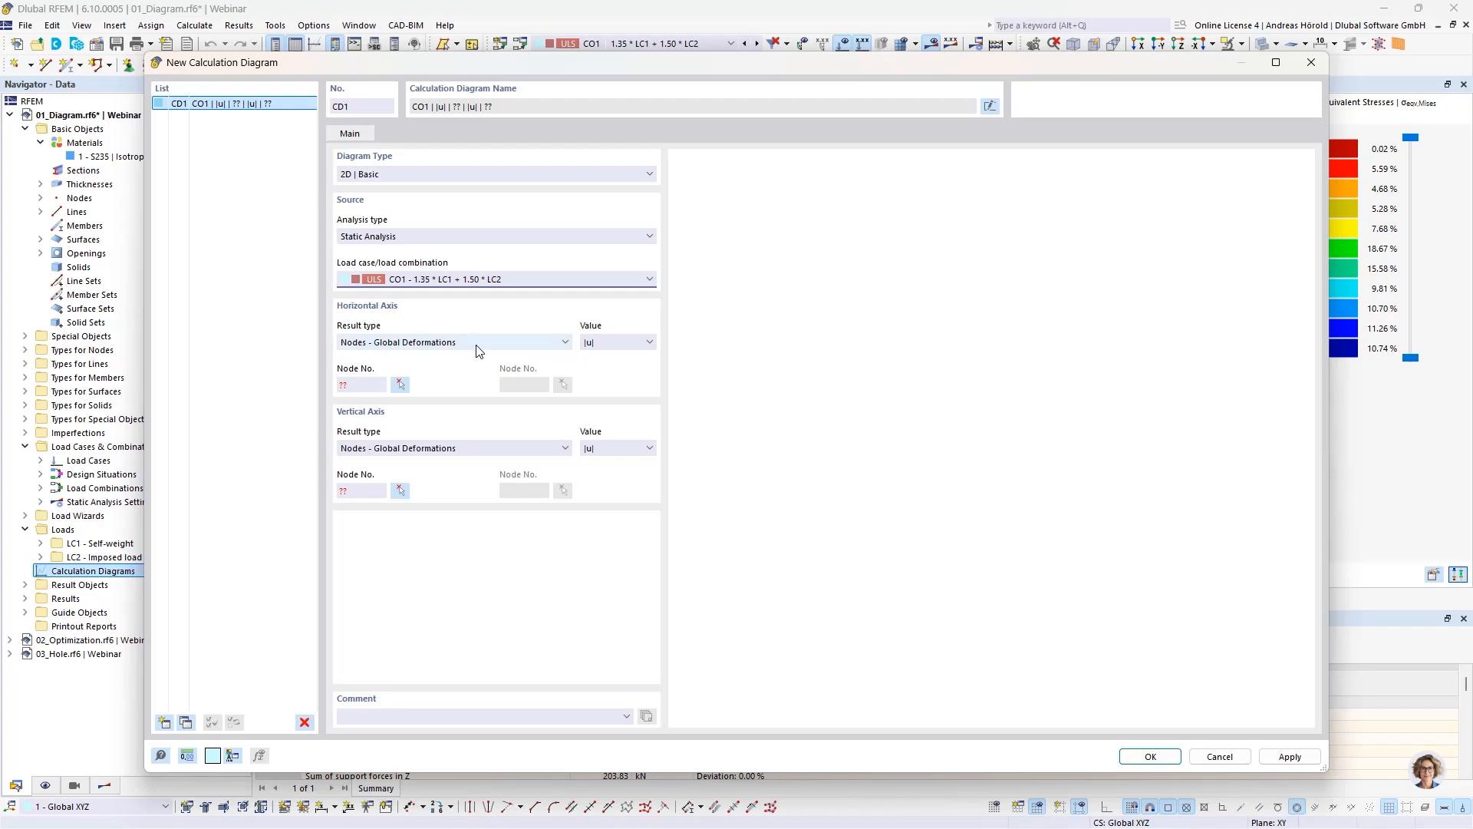
# - Set the diagram's horizontal axis to Increment and its vertical axis to Surfaces - Equivalent Stresses - von Mises with value σeqv,Mises,Max
pyautogui.click(480, 345)
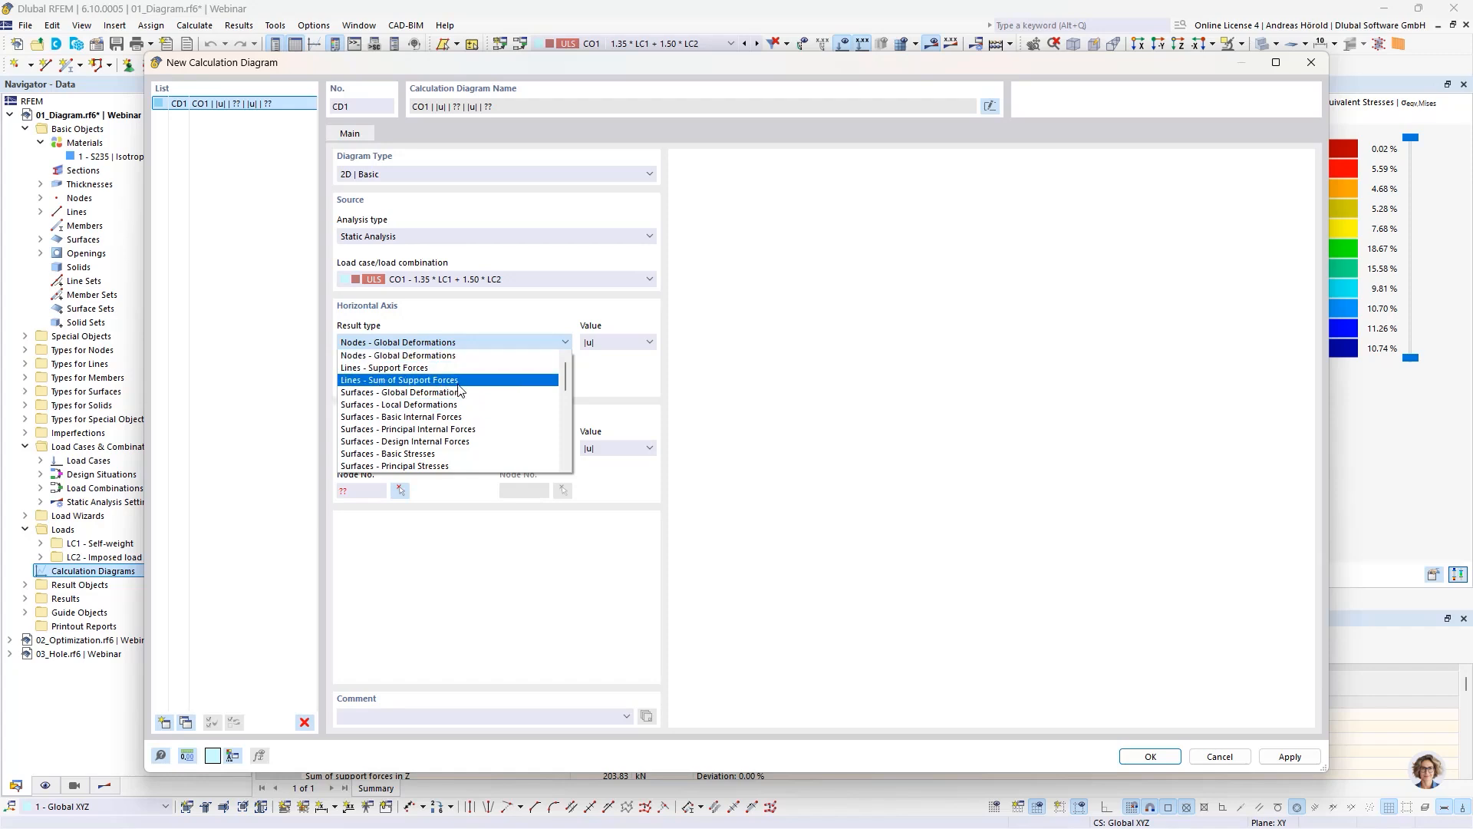
pyautogui.scroll(-8, 458, 391)
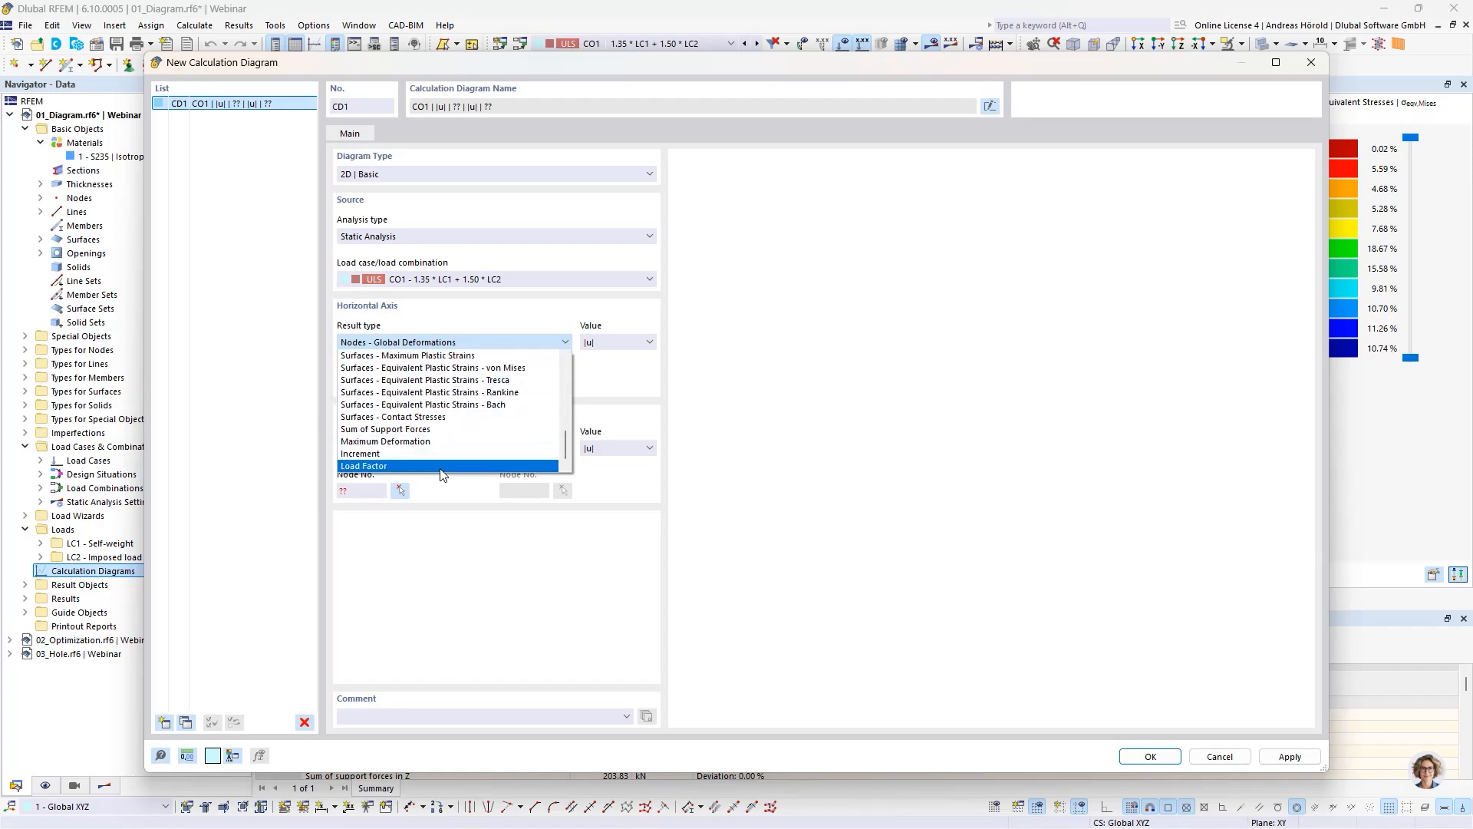
pyautogui.click(448, 455)
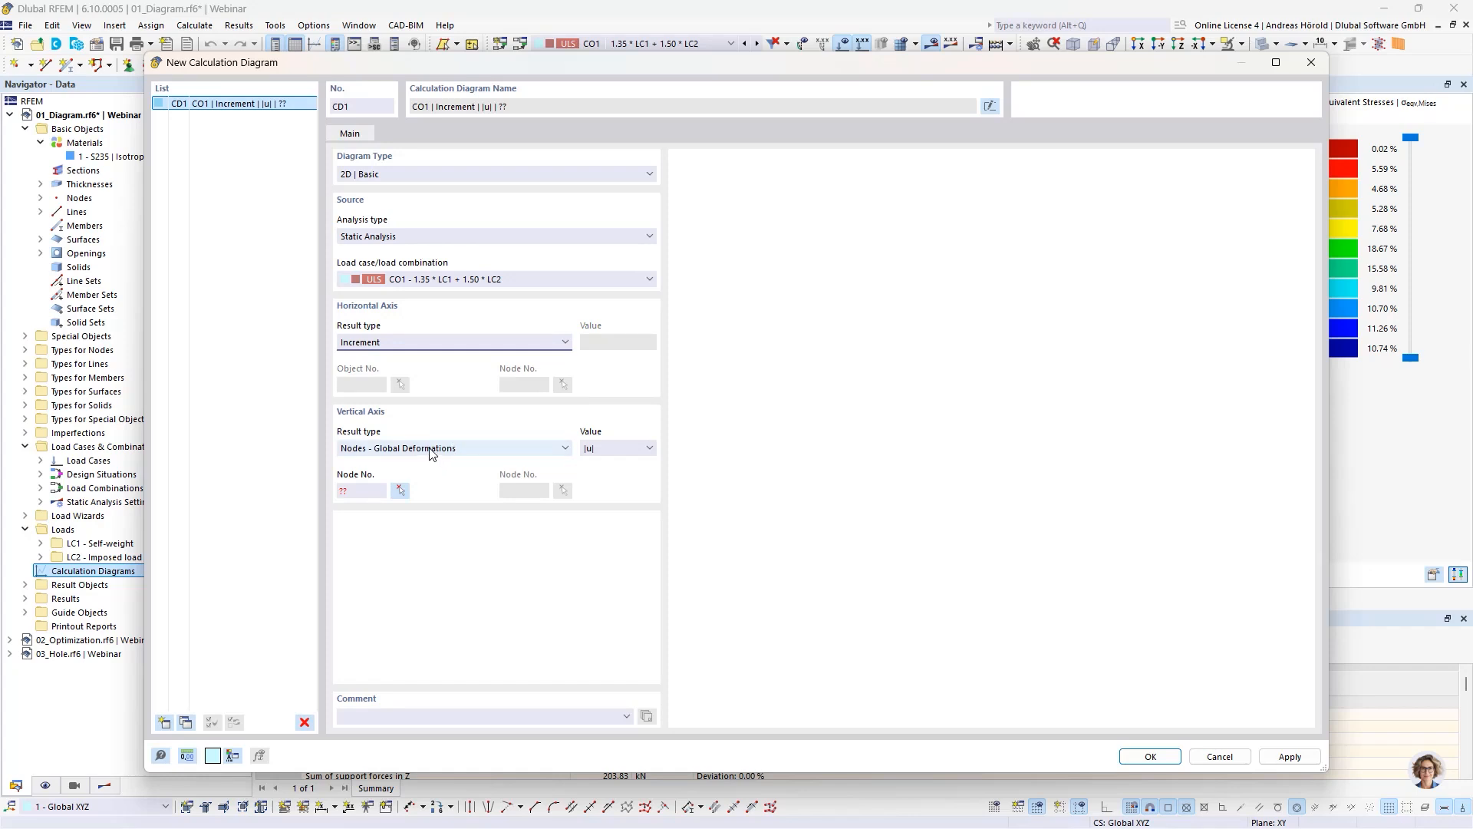
pyautogui.click(493, 453)
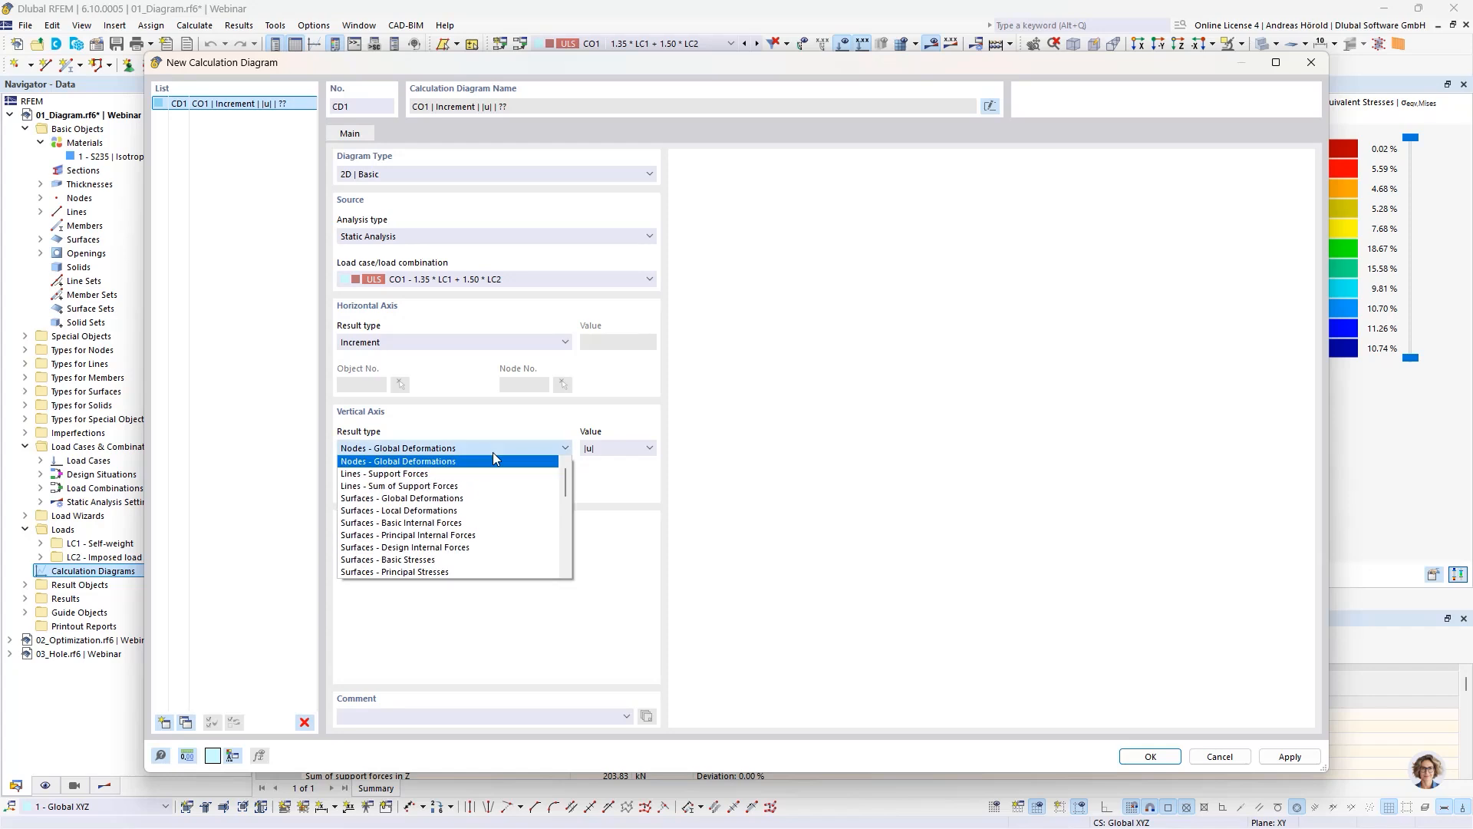
pyautogui.scroll(-2, 495, 483)
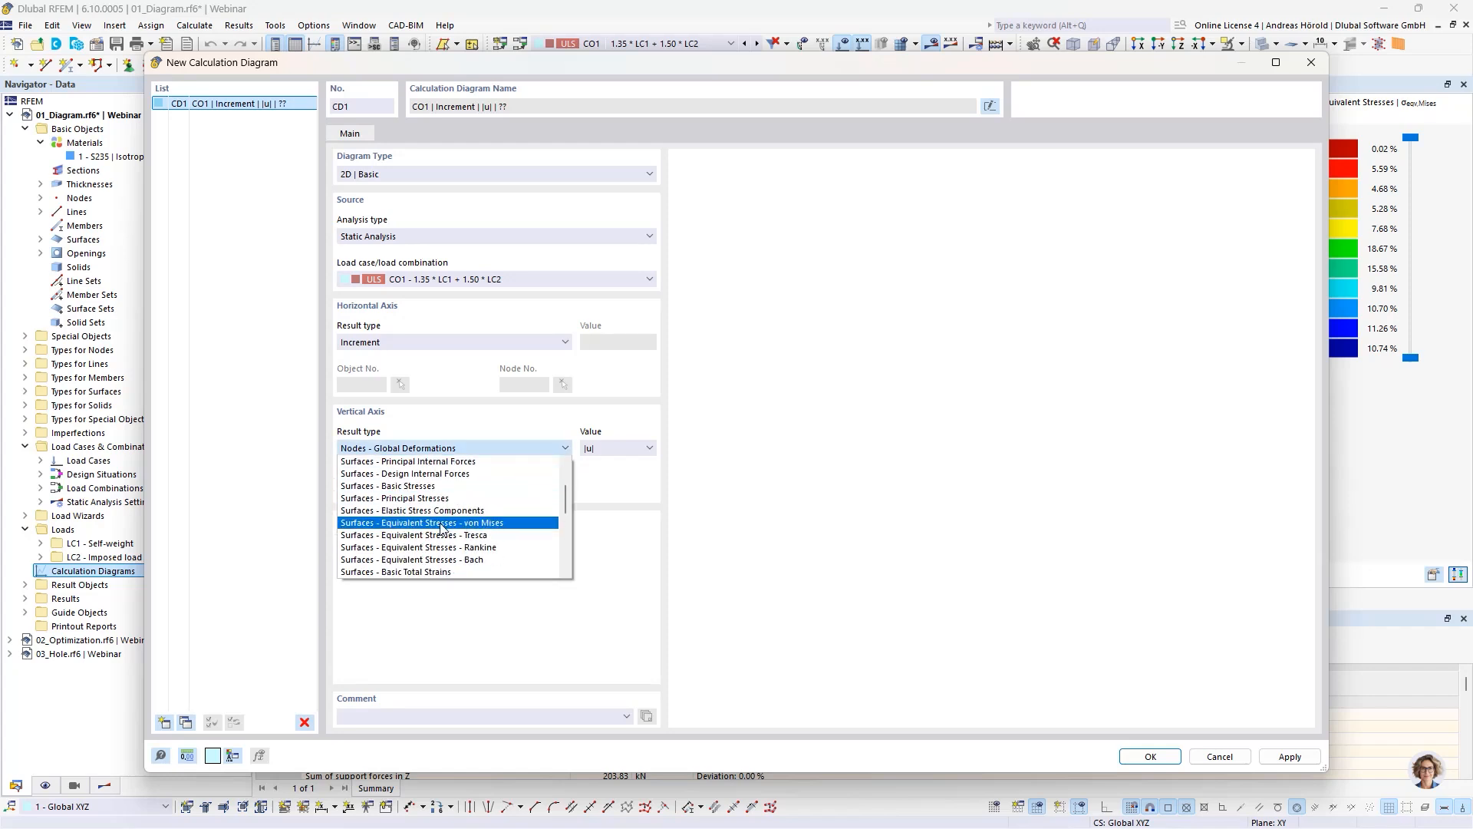
pyautogui.click(495, 523)
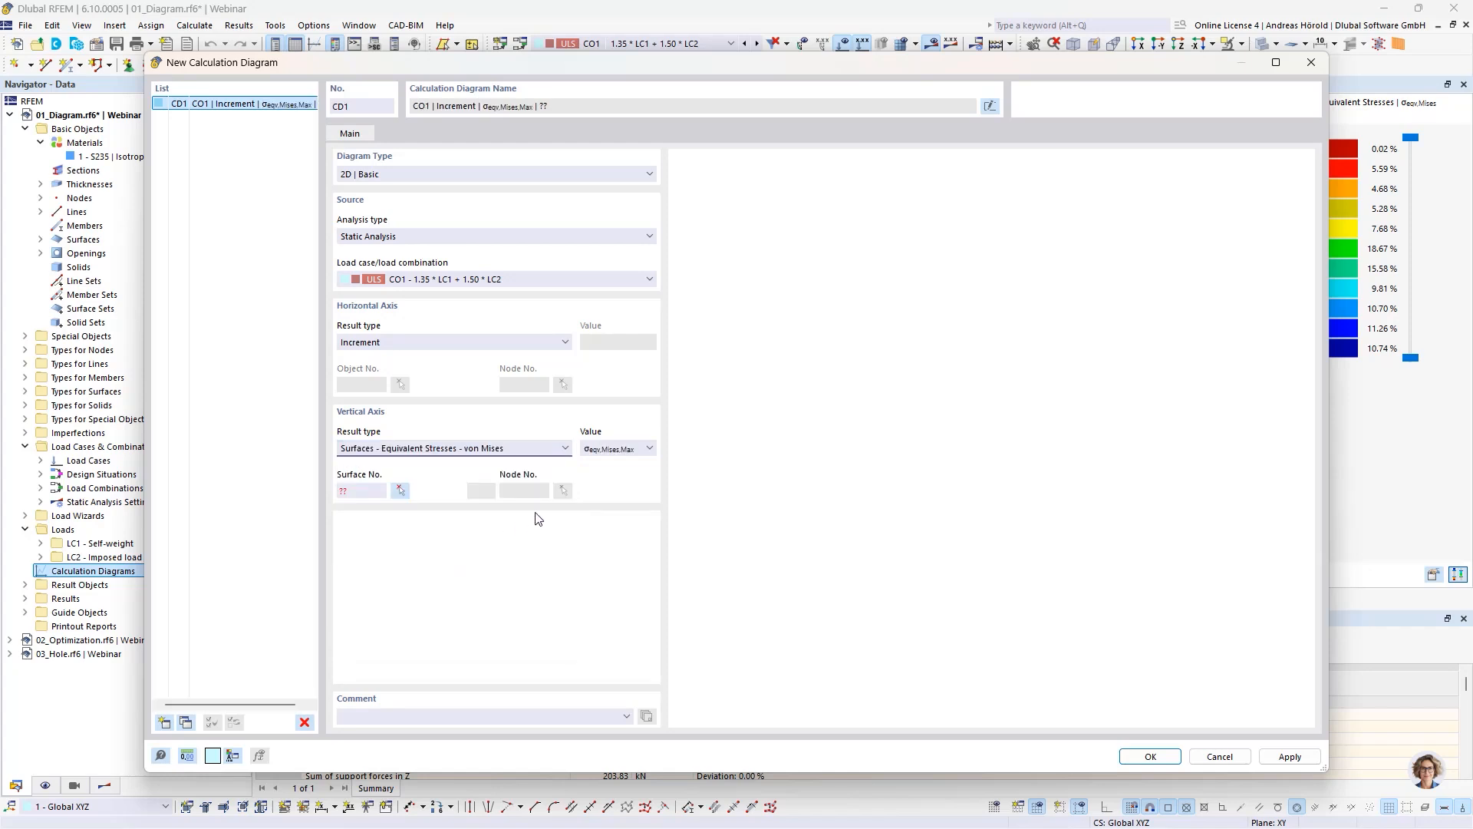
pyautogui.click(628, 451)
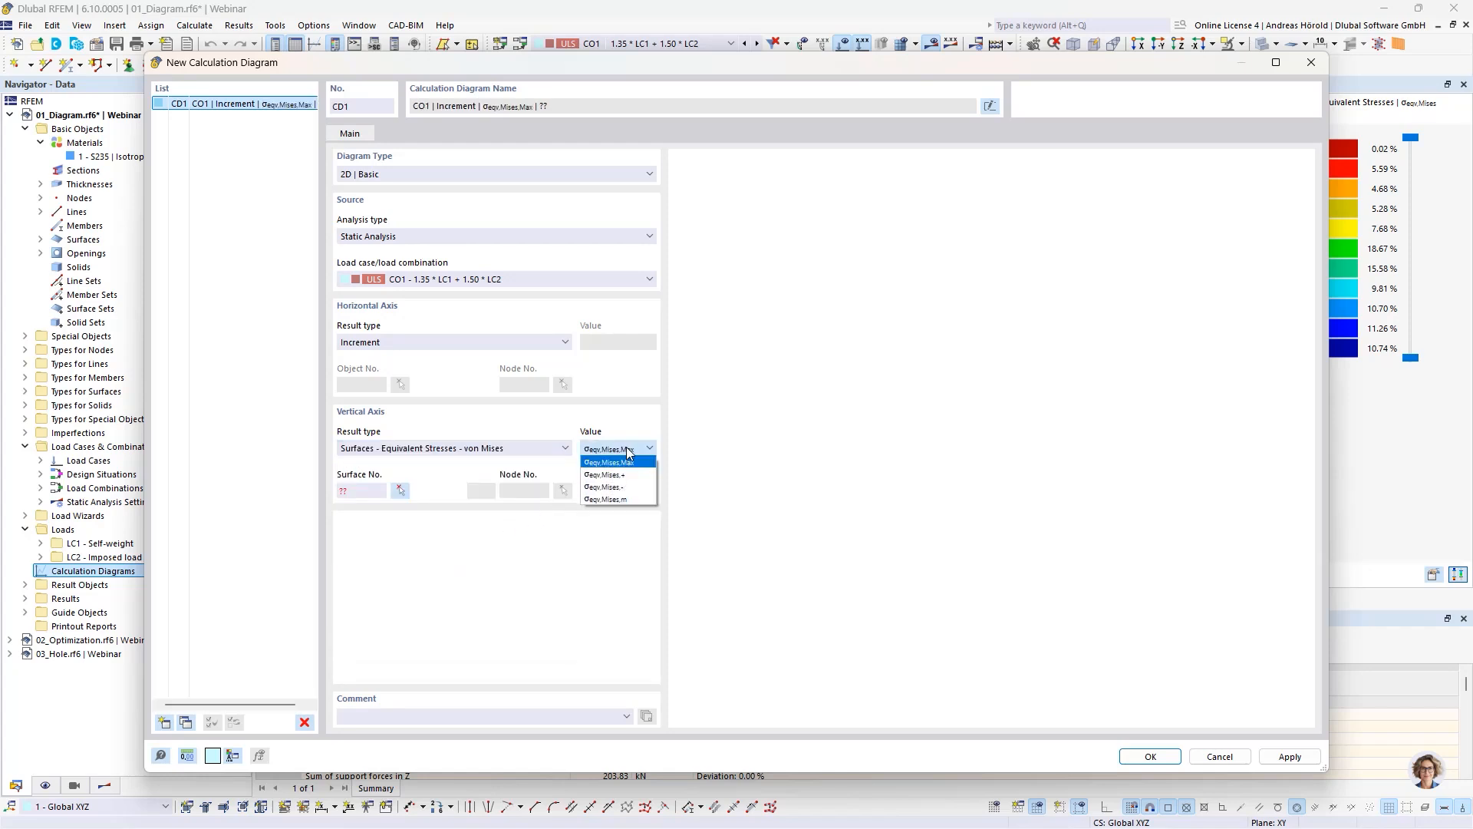
pyautogui.click(626, 449)
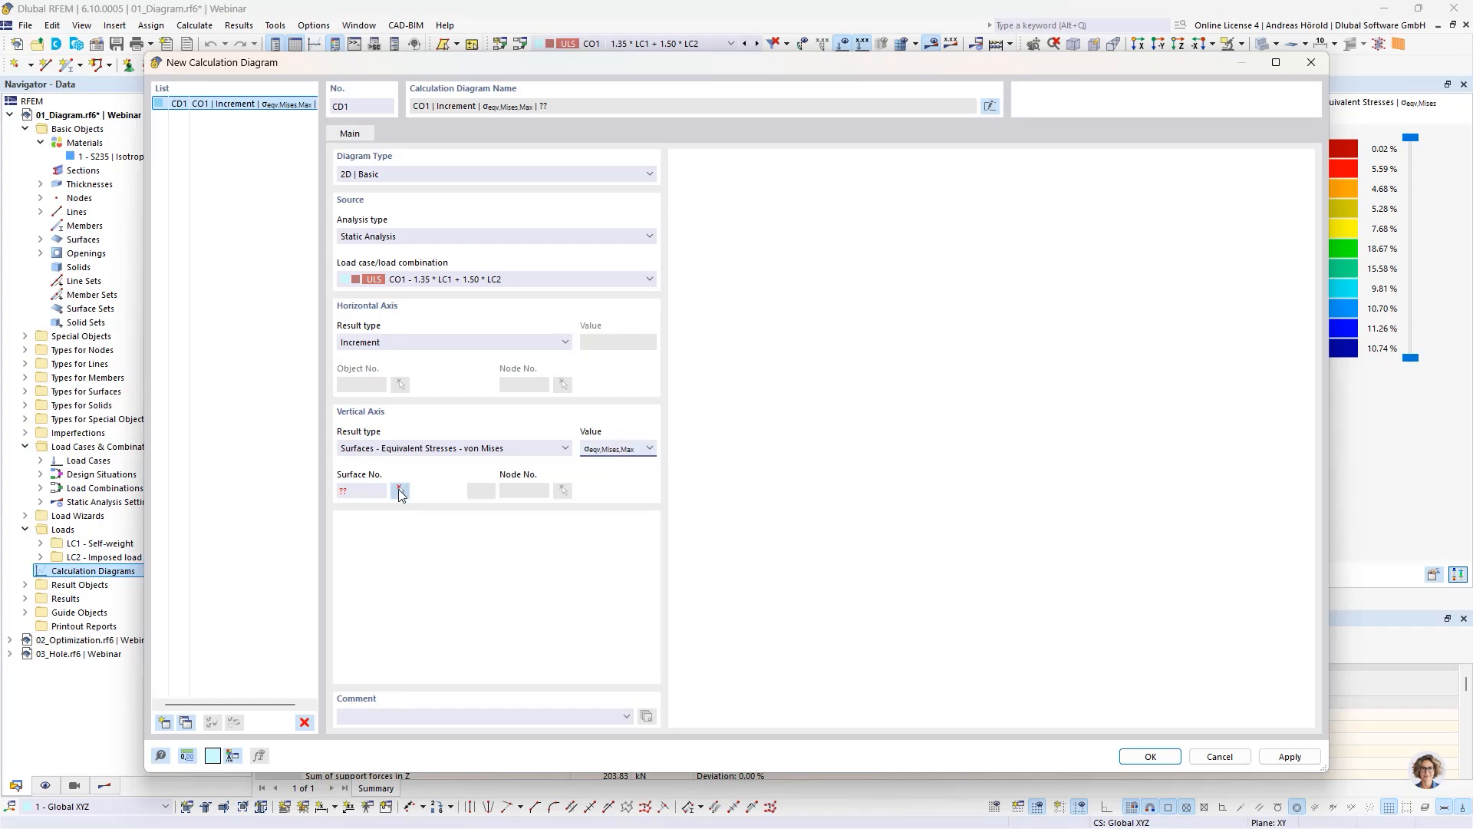
# - Assign surface 3 and its lower corner node 19 at the column base as the diagram's evaluation location
pyautogui.click(399, 490)
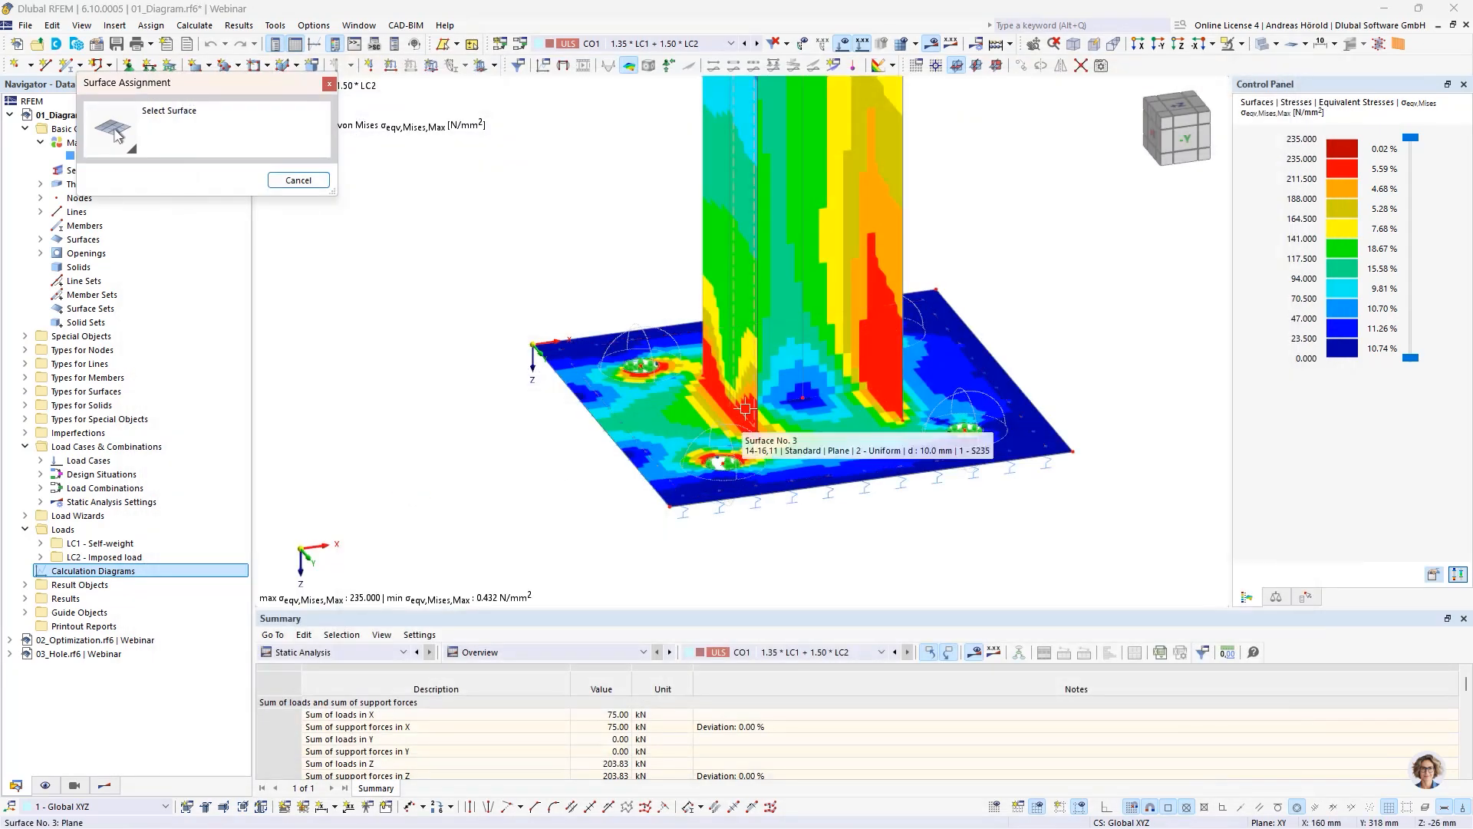
pyautogui.click(752, 408)
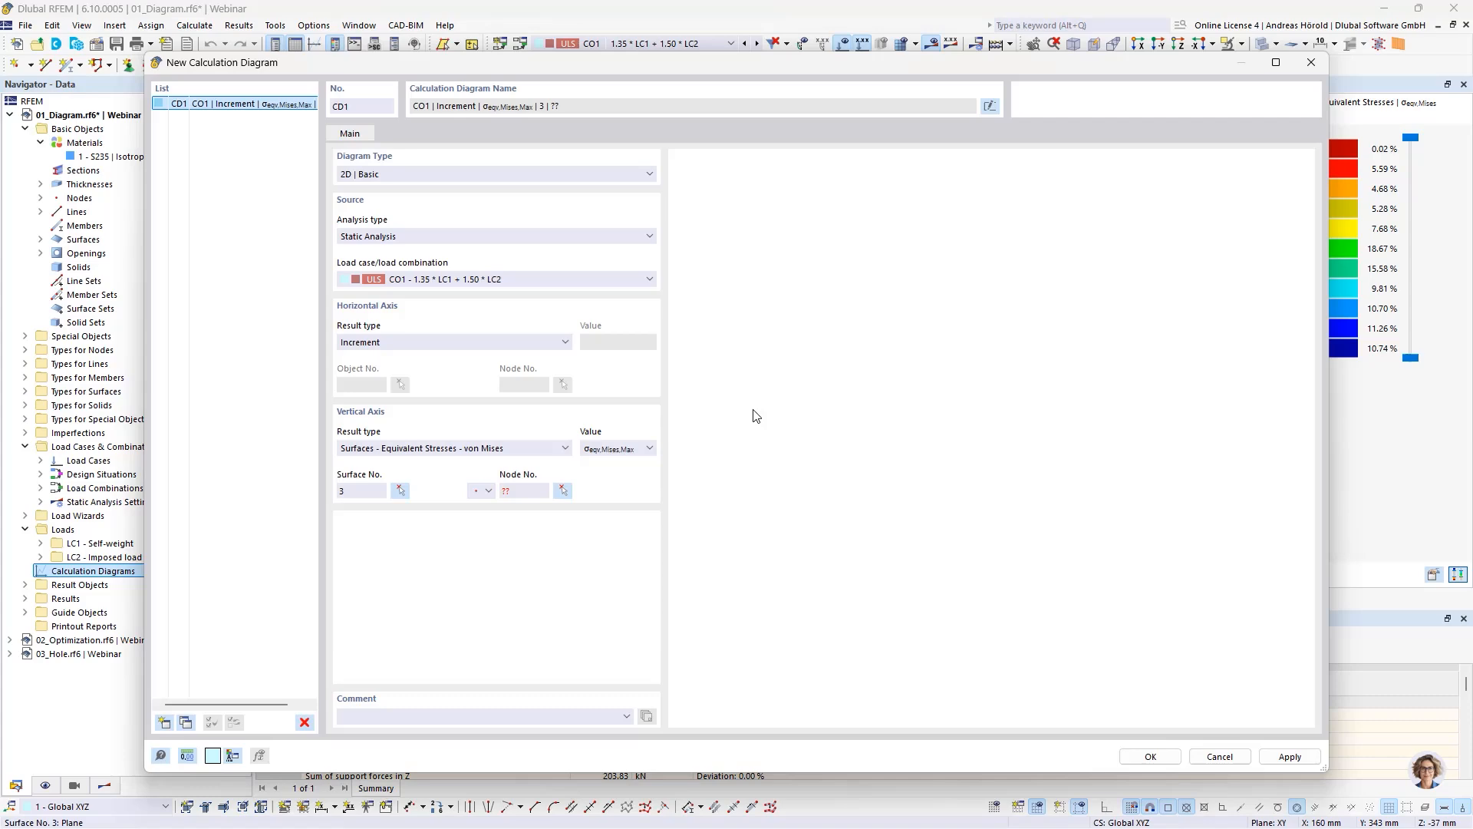
pyautogui.click(564, 490)
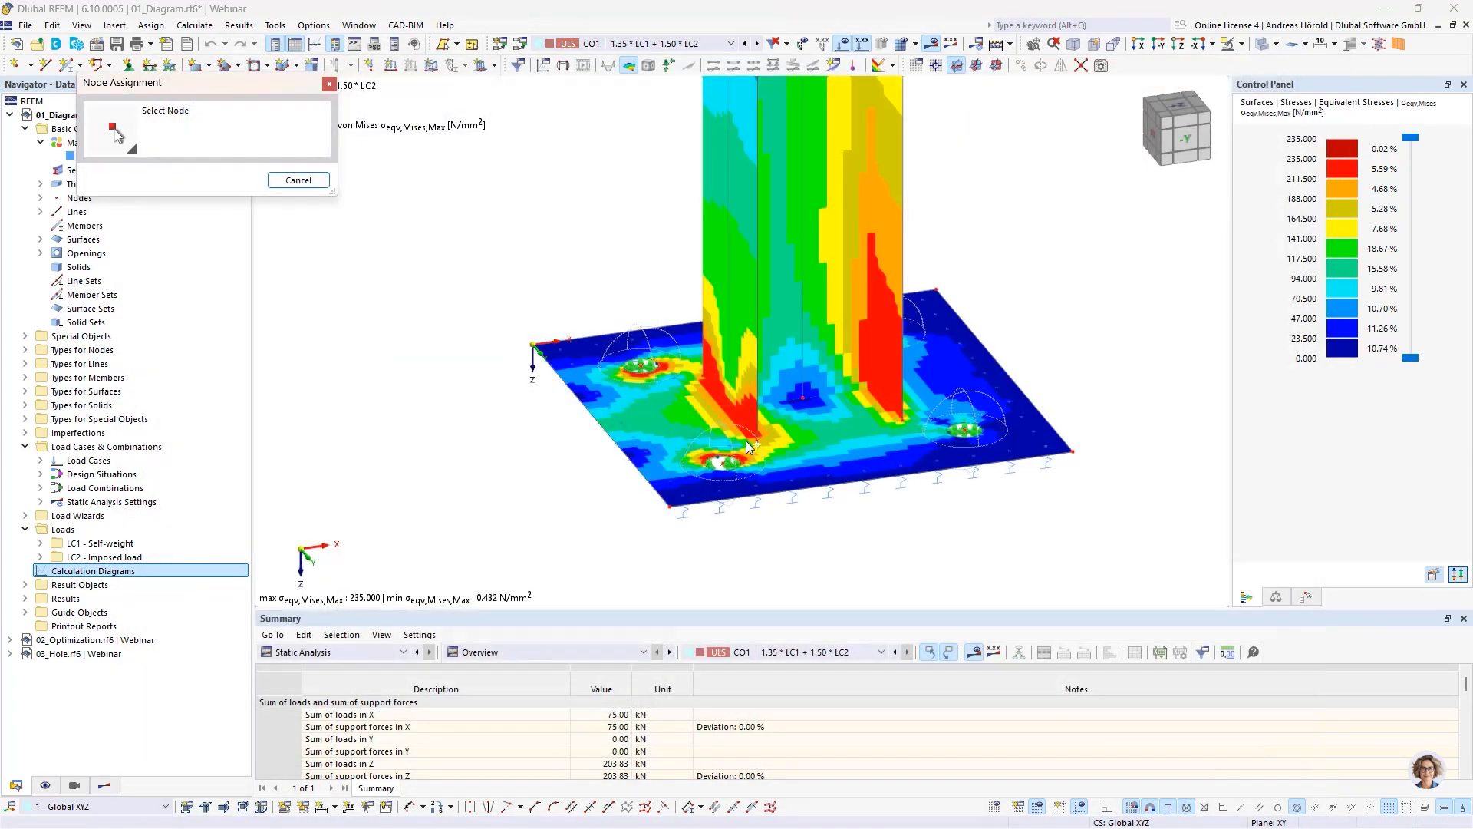
pyautogui.click(757, 438)
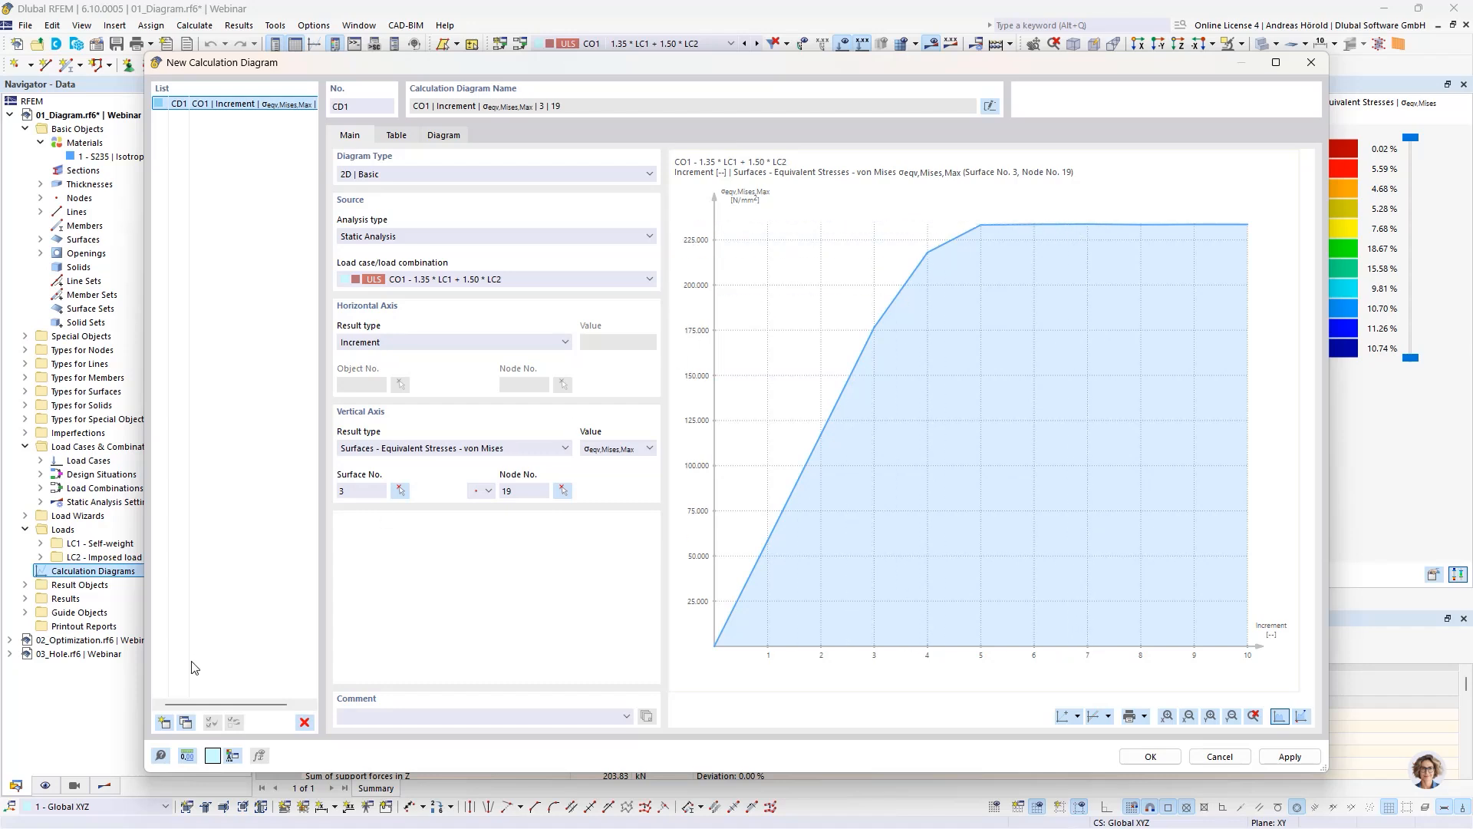
# - Duplicate the calculation diagram and assign surface 6 and node 25 at the column base to the copy
pyautogui.click(185, 722)
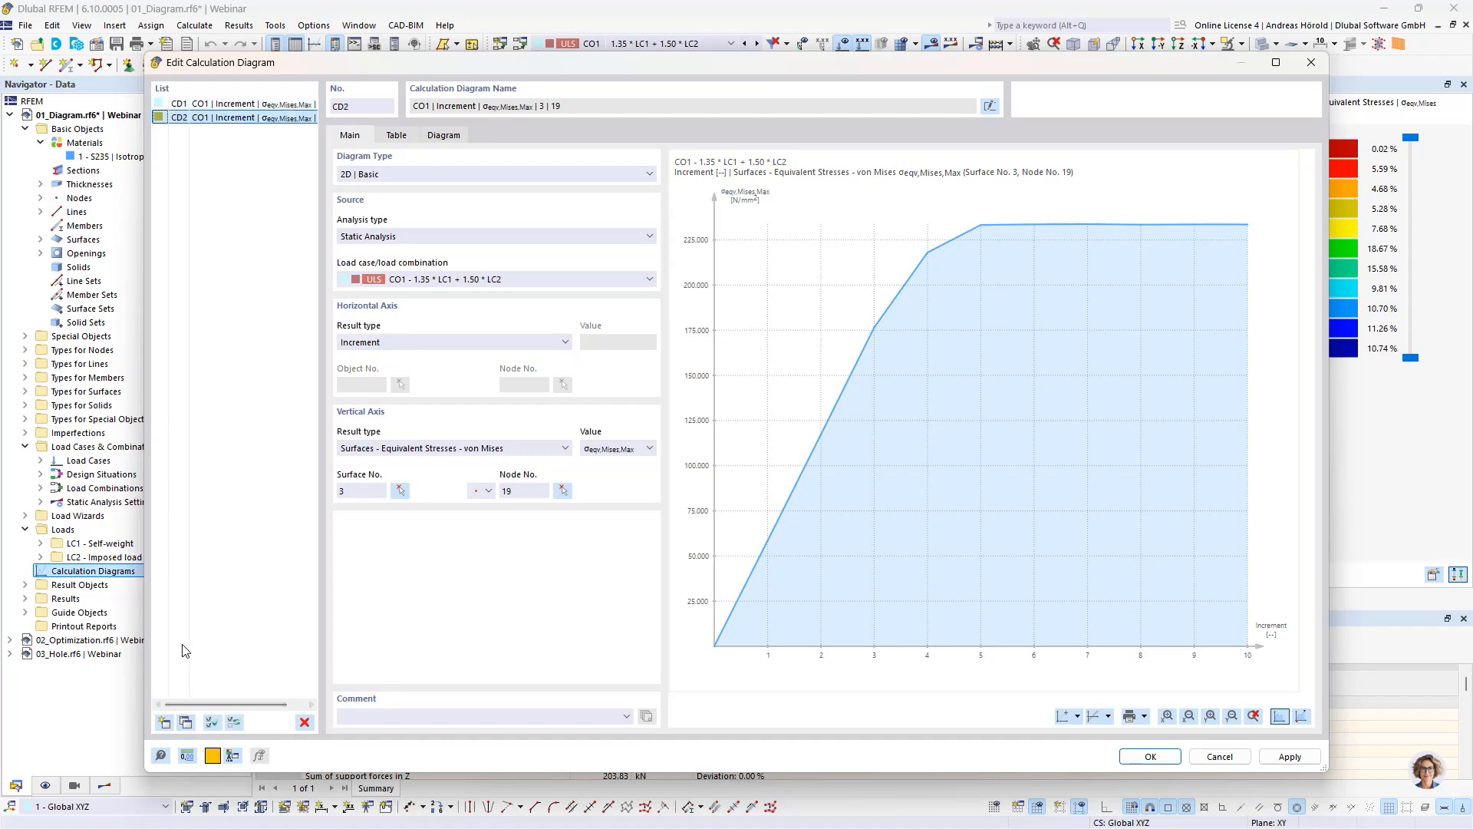
pyautogui.click(399, 491)
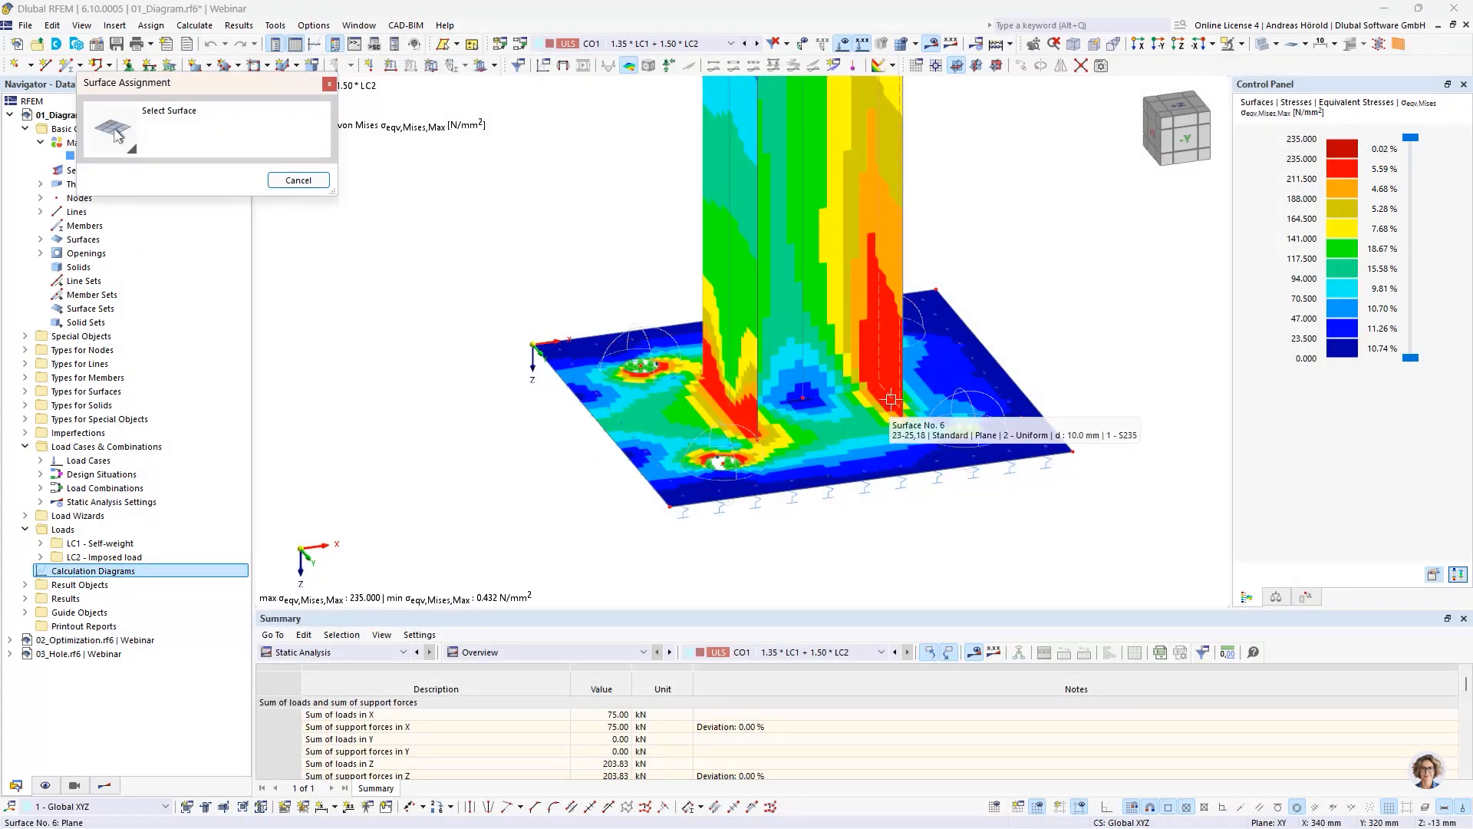
pyautogui.click(891, 399)
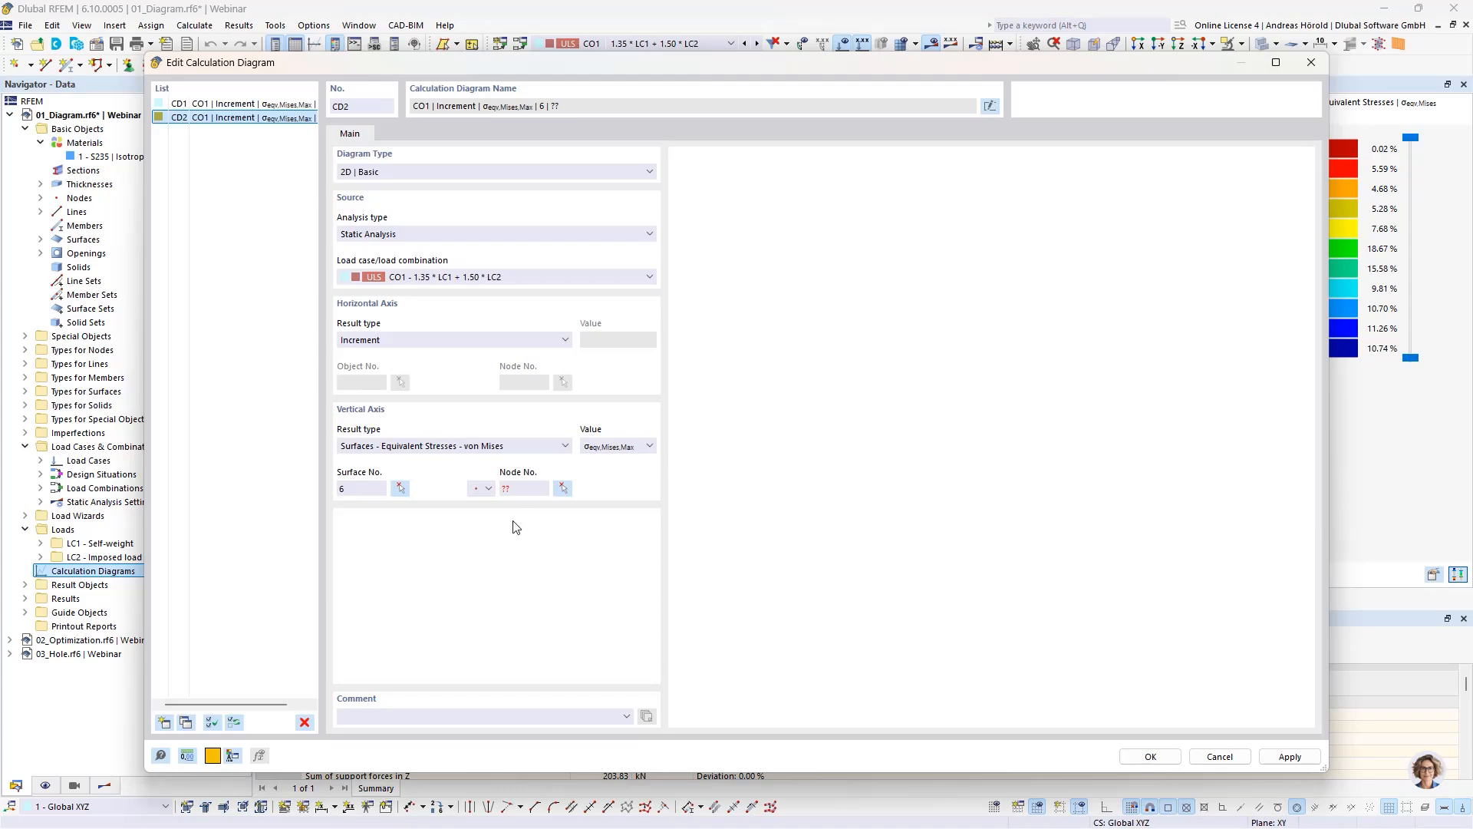
pyautogui.click(563, 488)
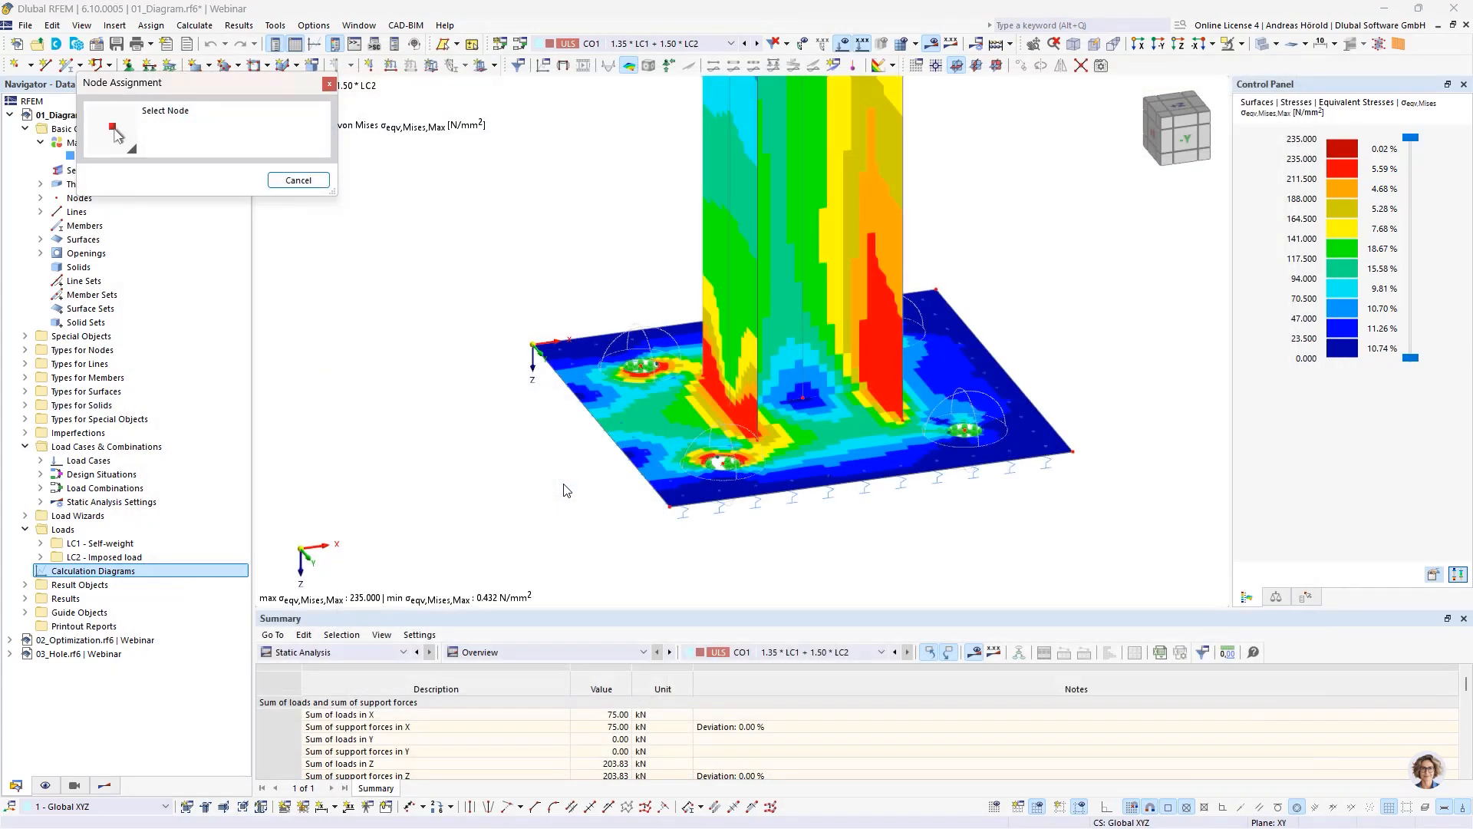
pyautogui.click(901, 421)
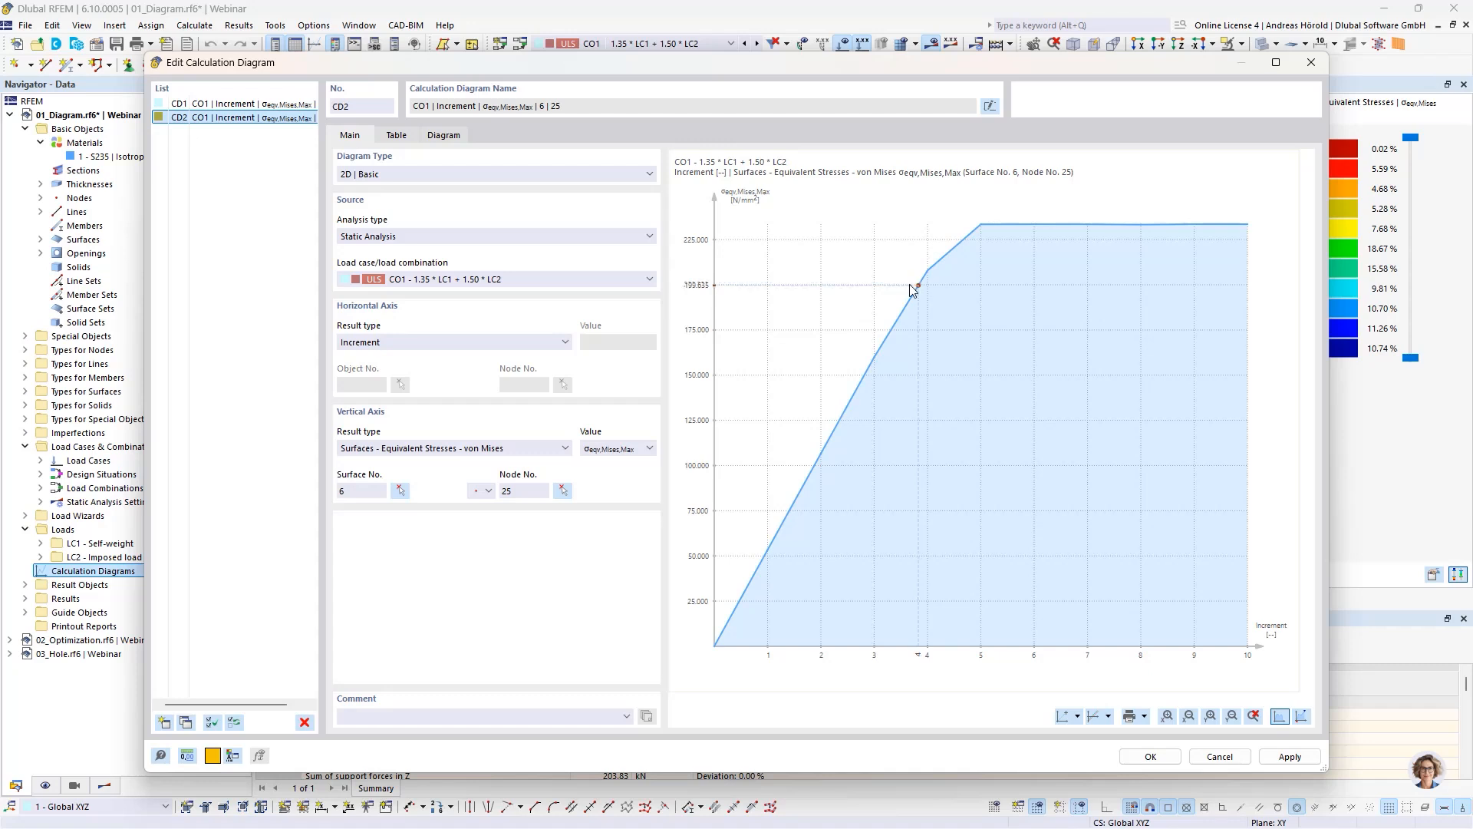
# - Create a new calculation diagram of type 2D | Group with CD1 as the master diagram and CD2 assigned to it
pyautogui.click(165, 723)
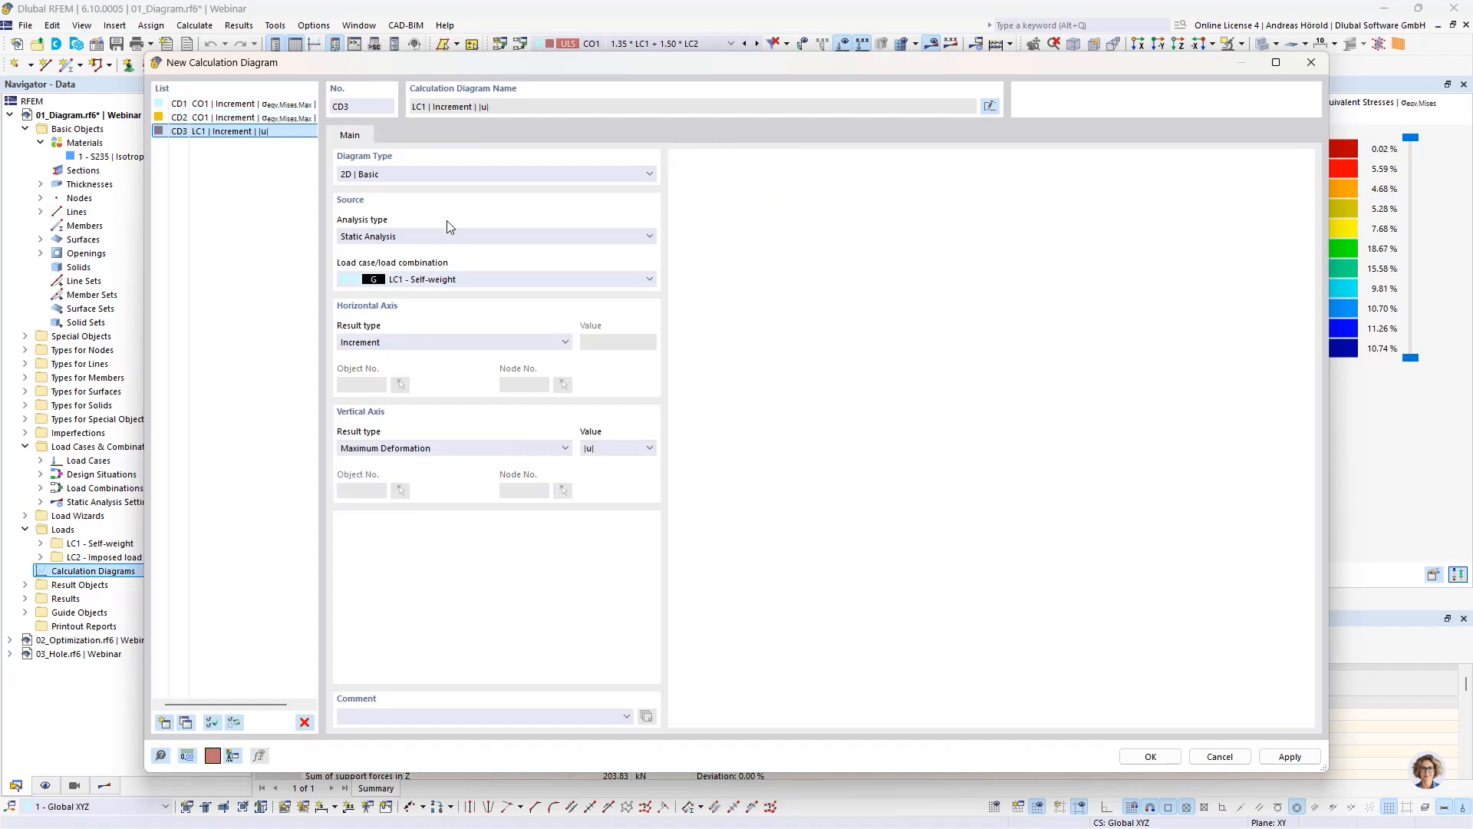
pyautogui.click(430, 174)
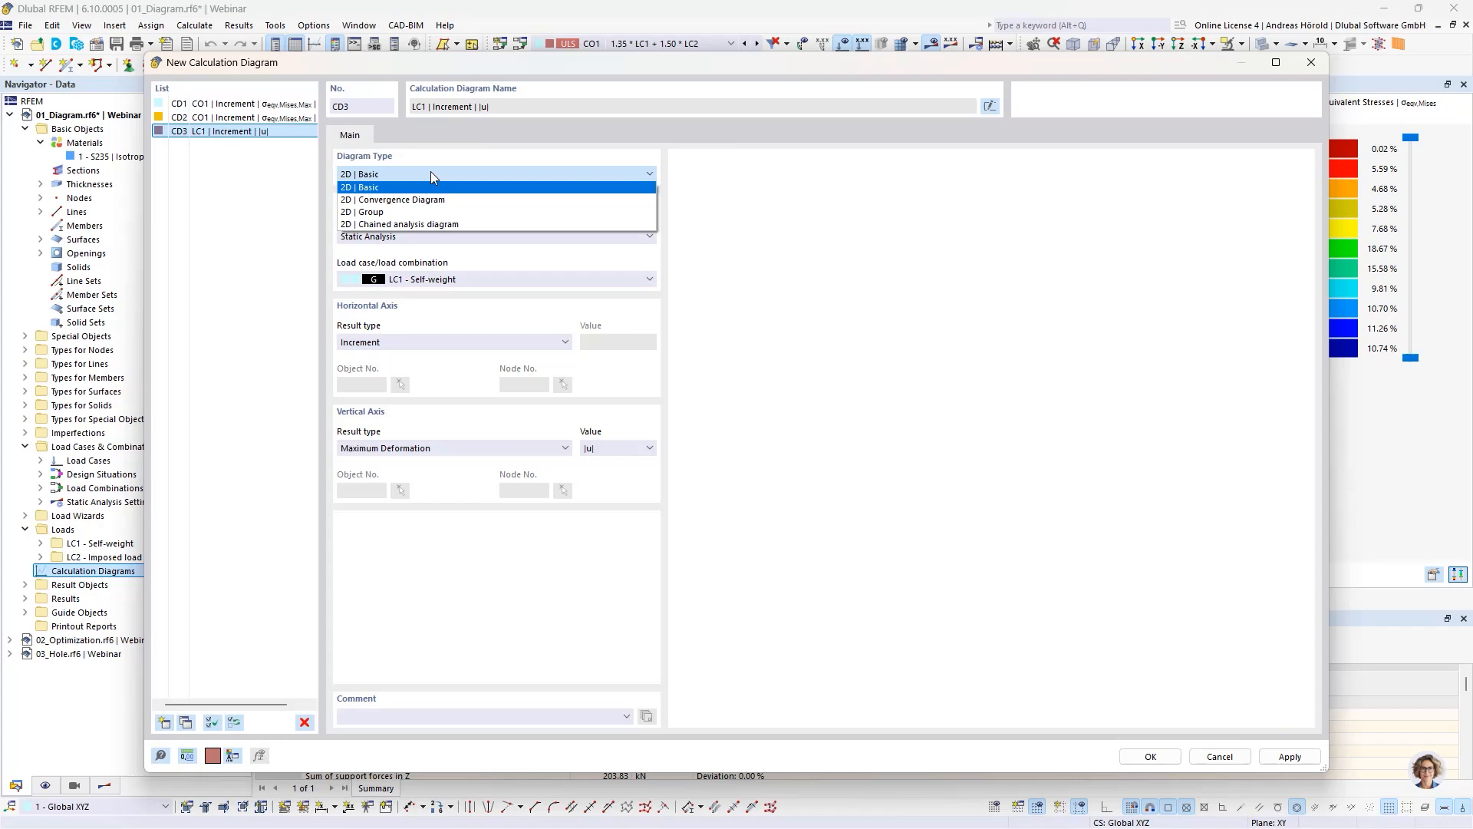
pyautogui.click(426, 212)
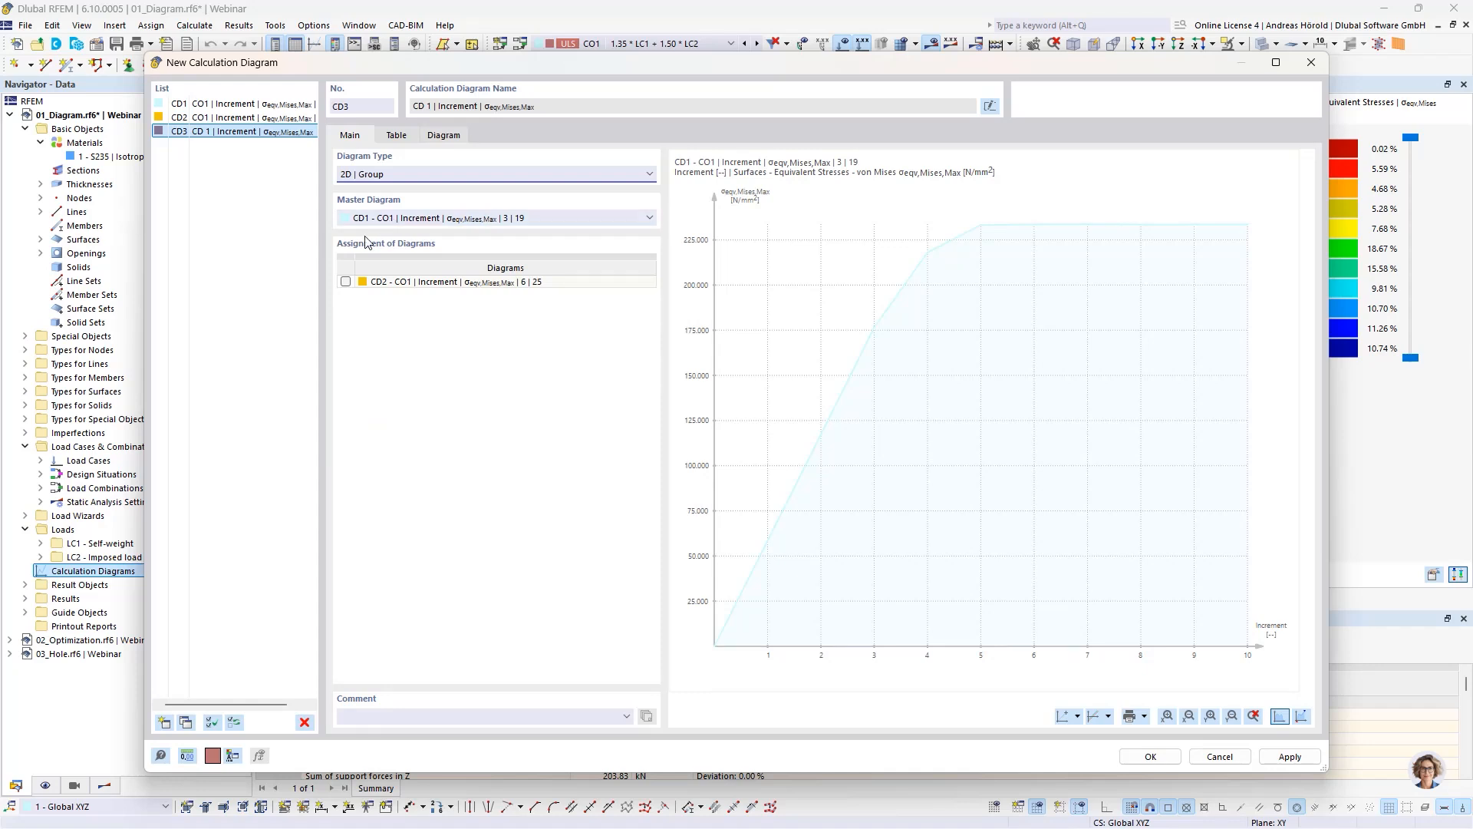
pyautogui.click(345, 282)
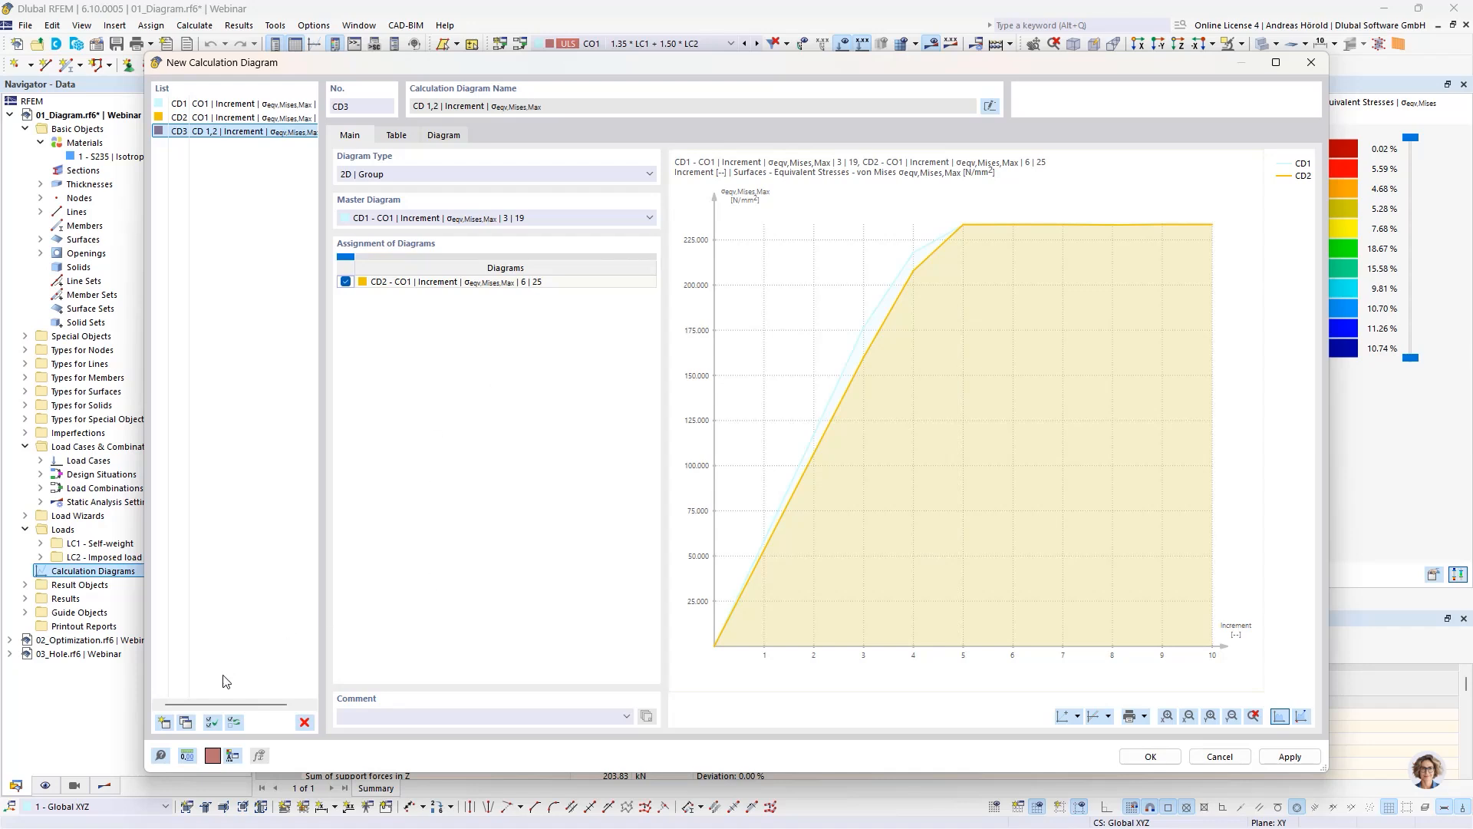
# - Create a 2D | Convergence Diagram of the maximum deformation for load combination CO1 and accept all calculation diagrams
pyautogui.click(164, 722)
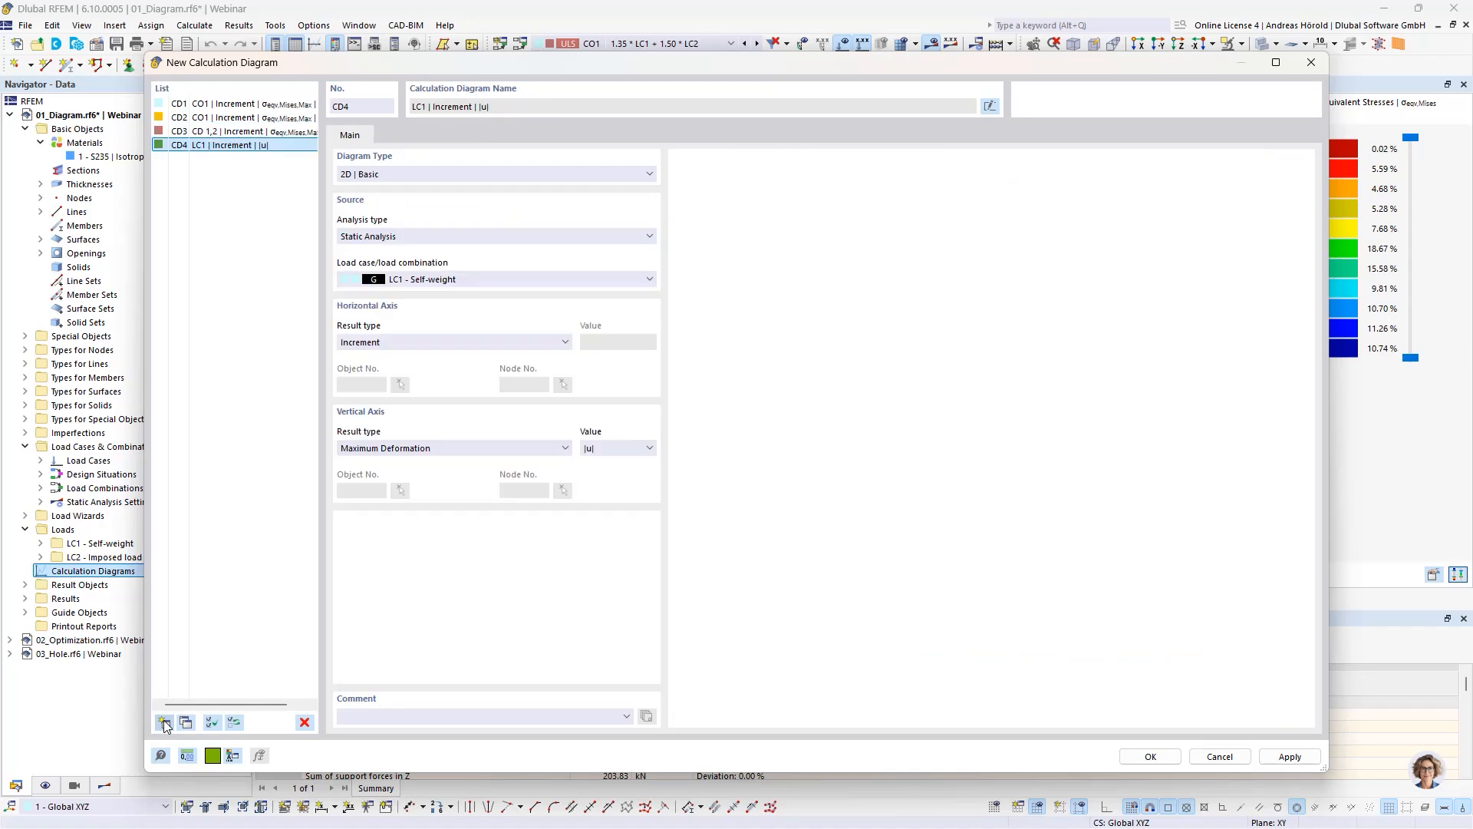
pyautogui.click(392, 174)
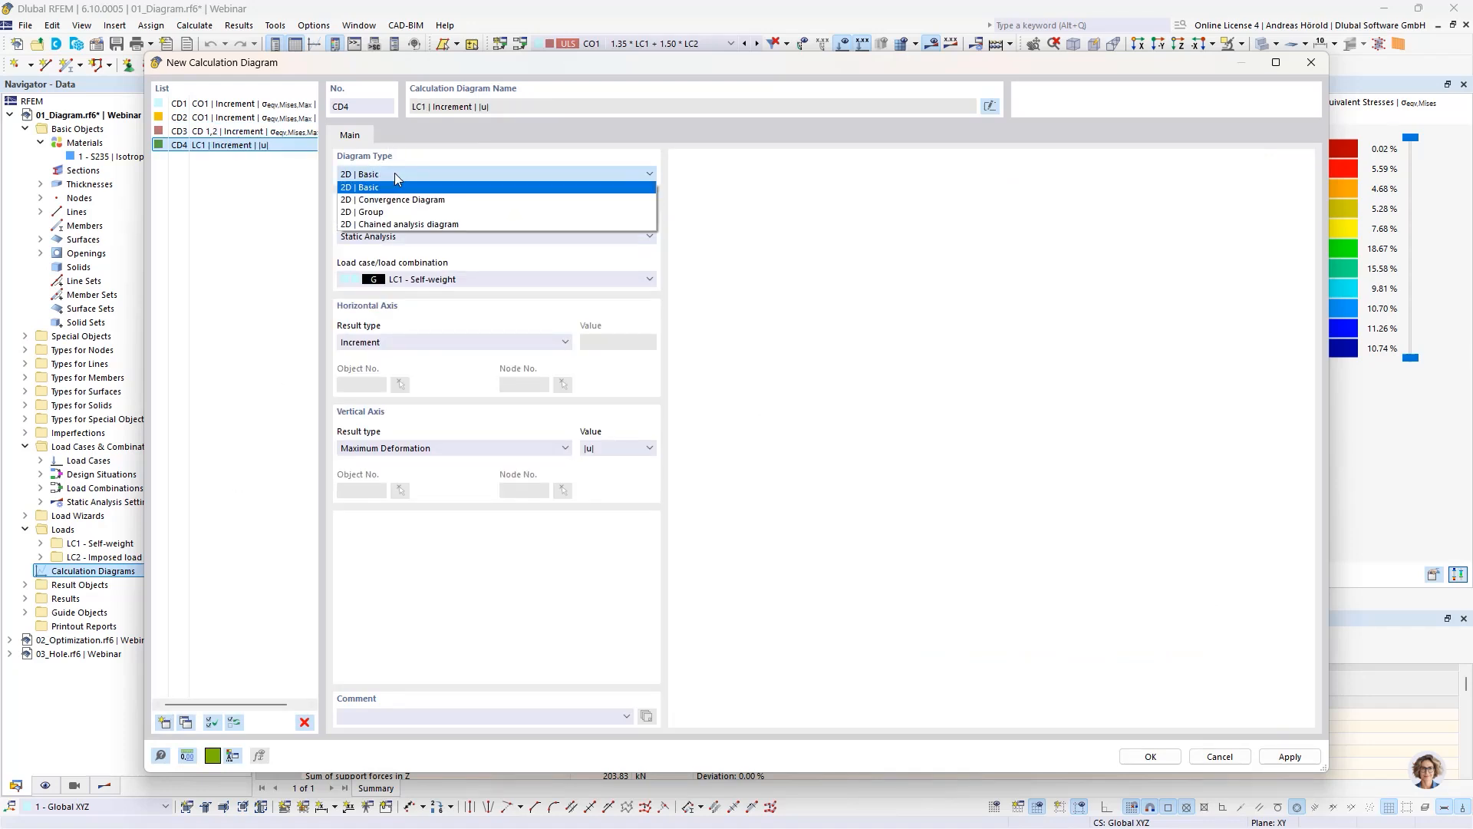
pyautogui.click(435, 200)
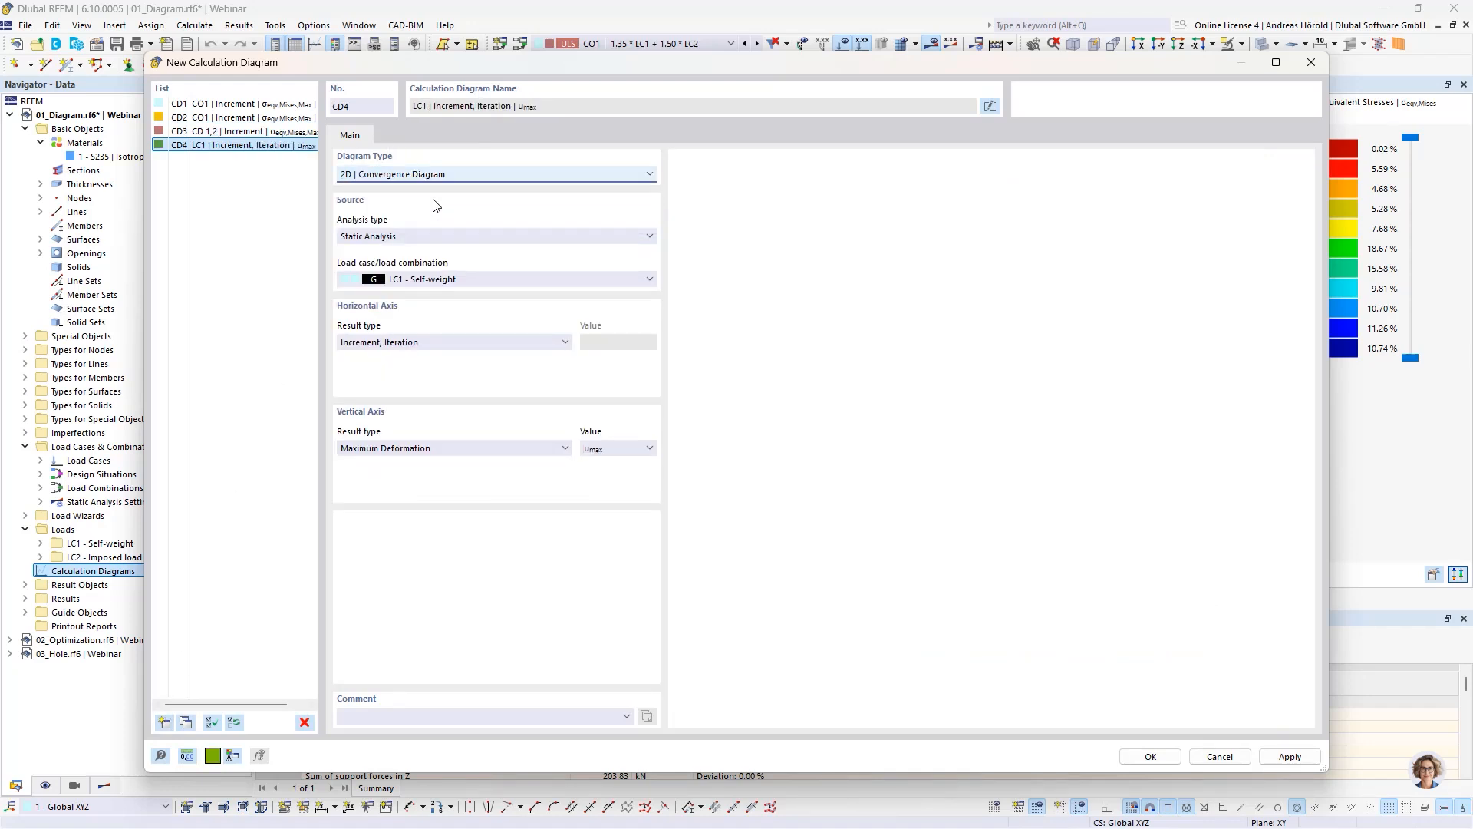
pyautogui.click(447, 280)
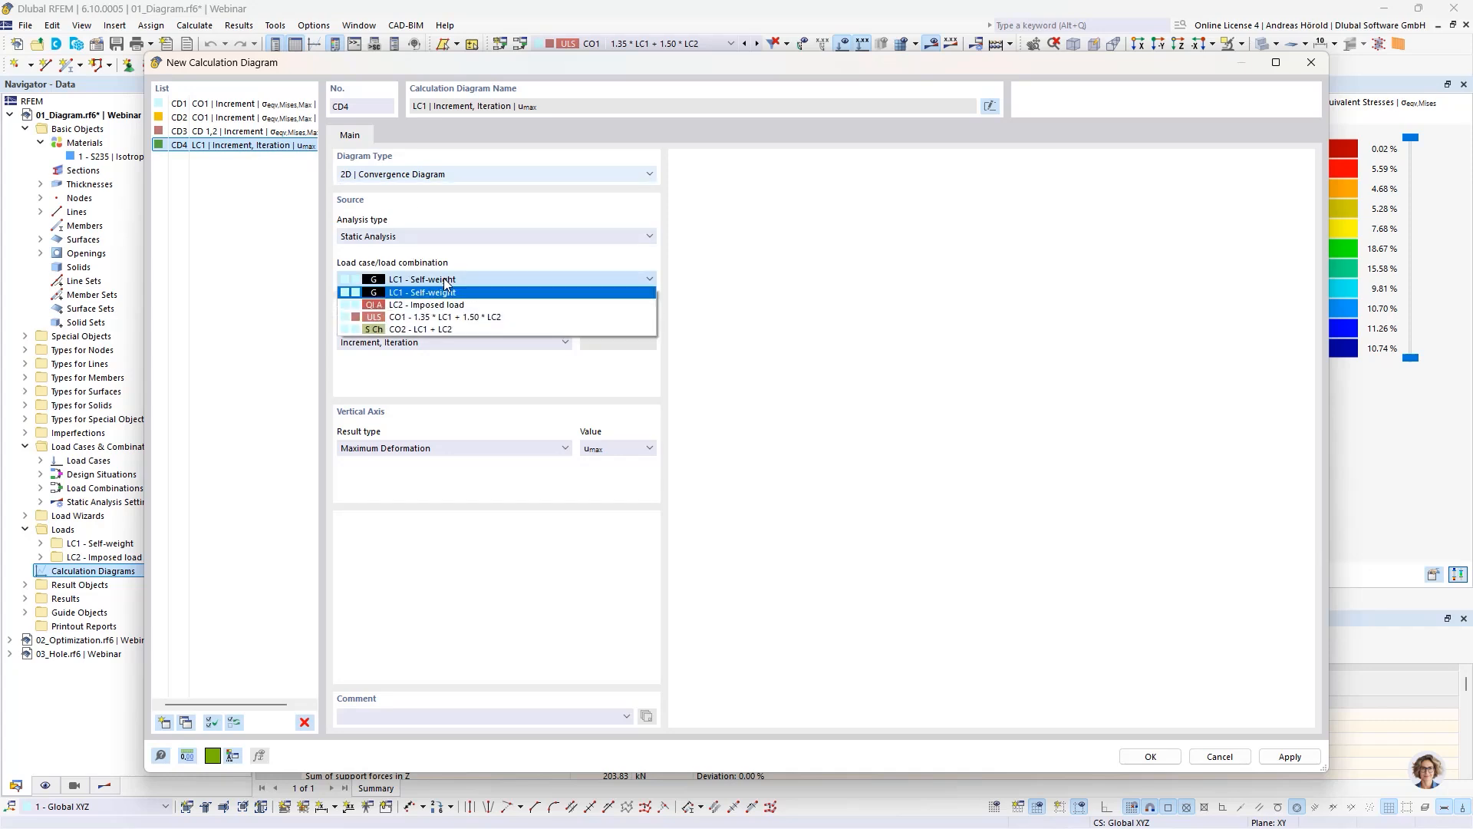
pyautogui.click(435, 317)
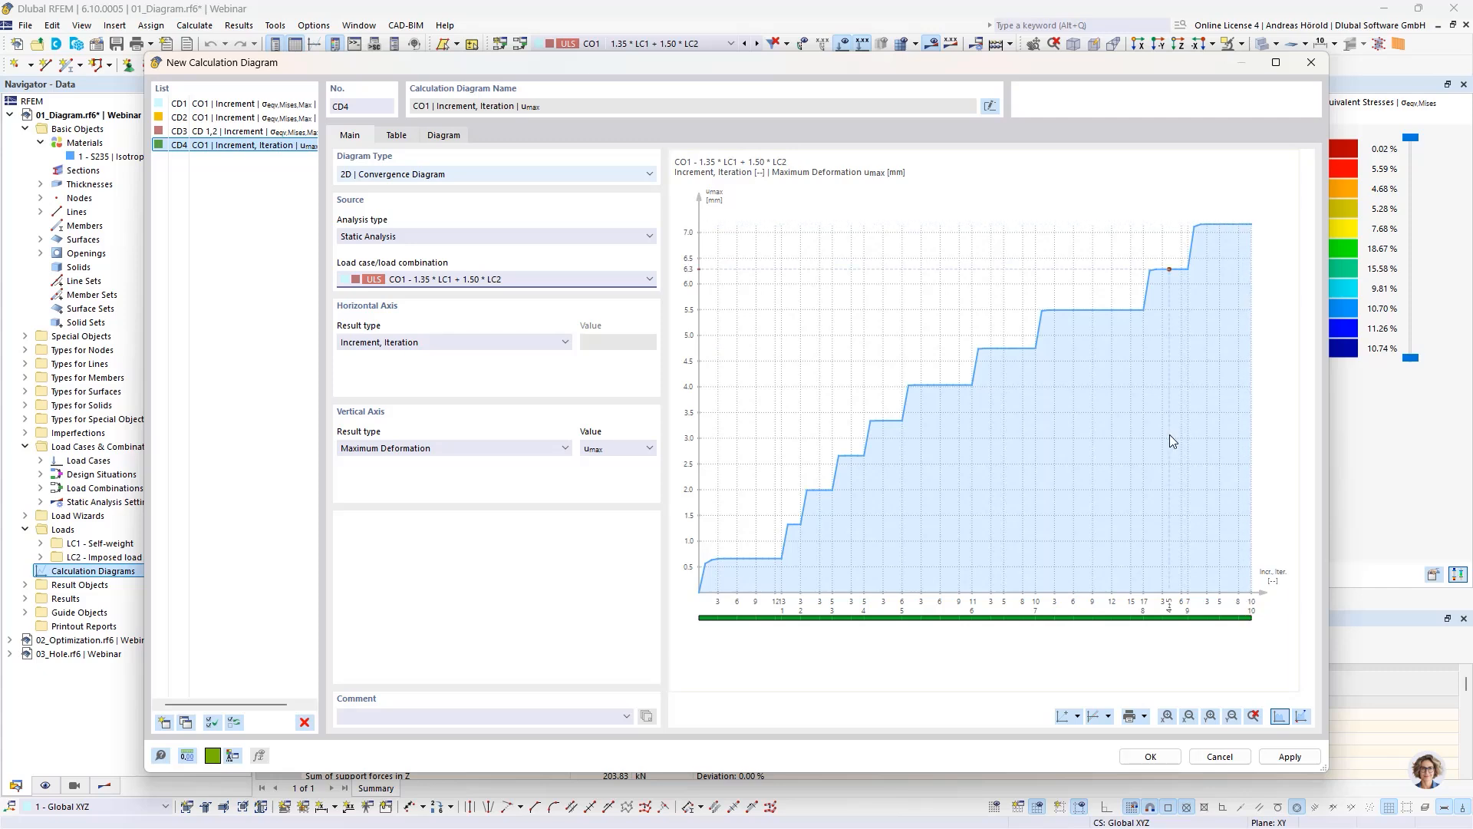
pyautogui.click(1144, 717)
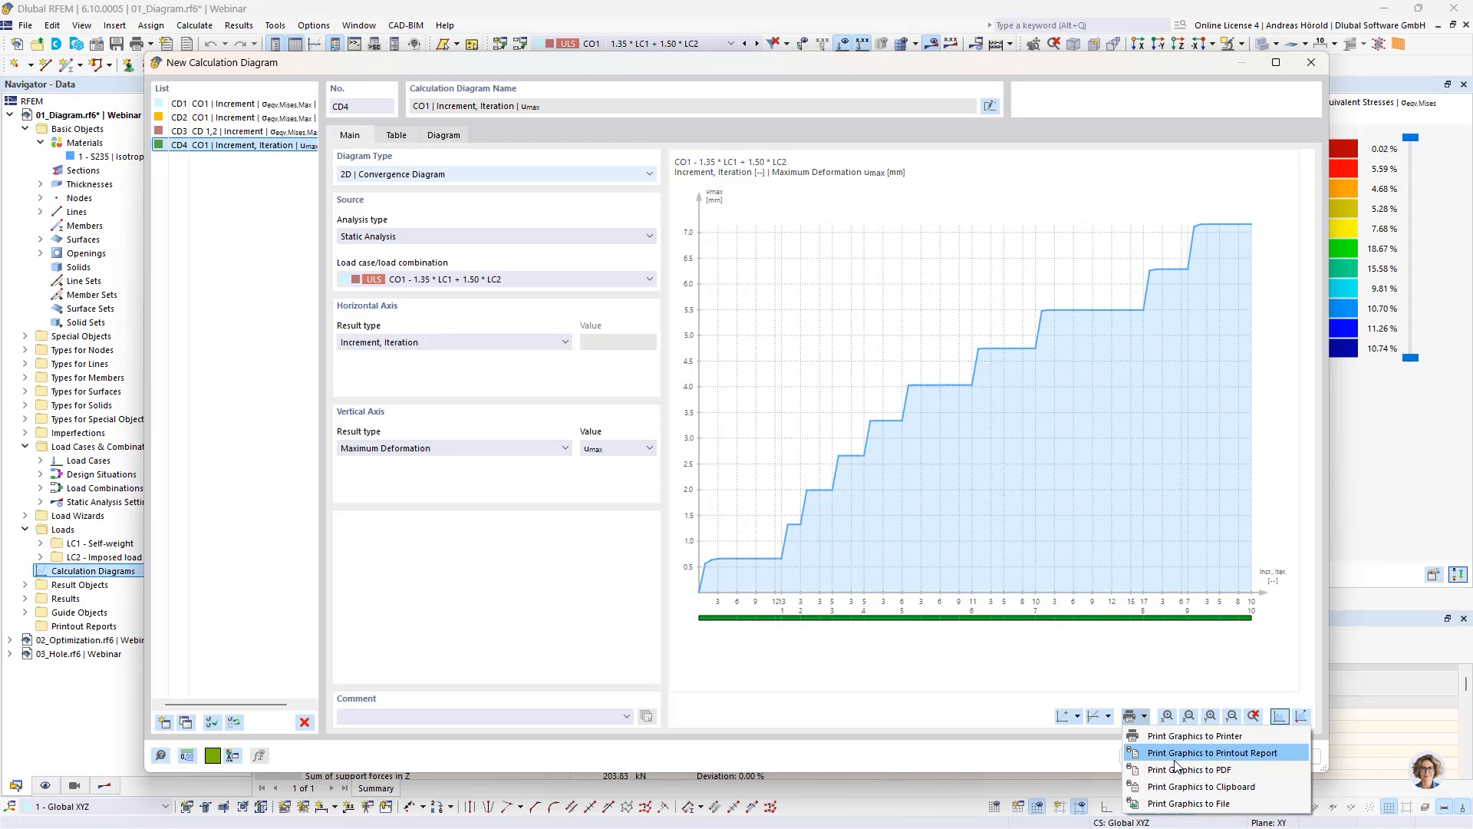
pyautogui.click(1121, 653)
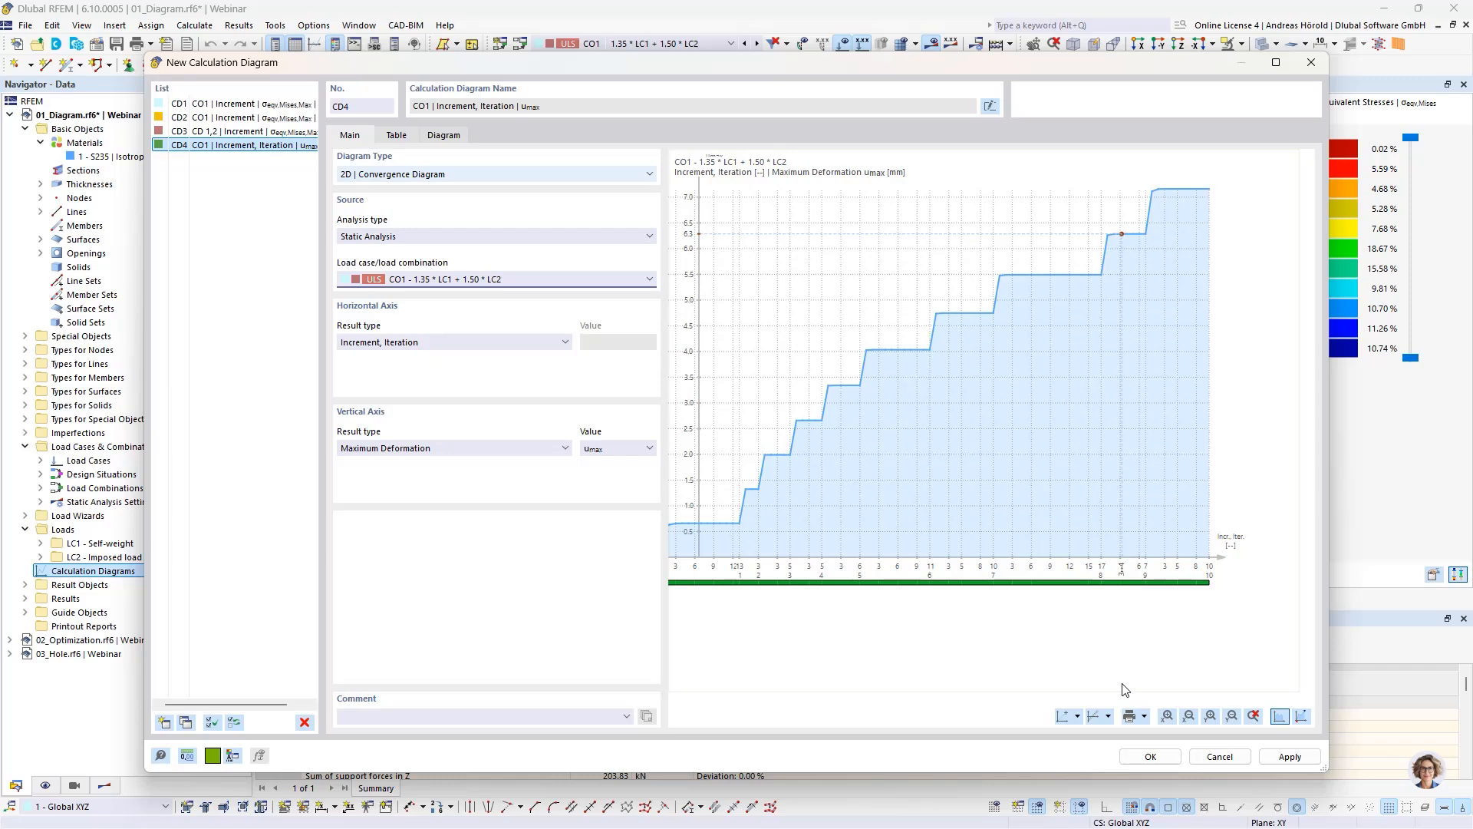
pyautogui.click(1150, 757)
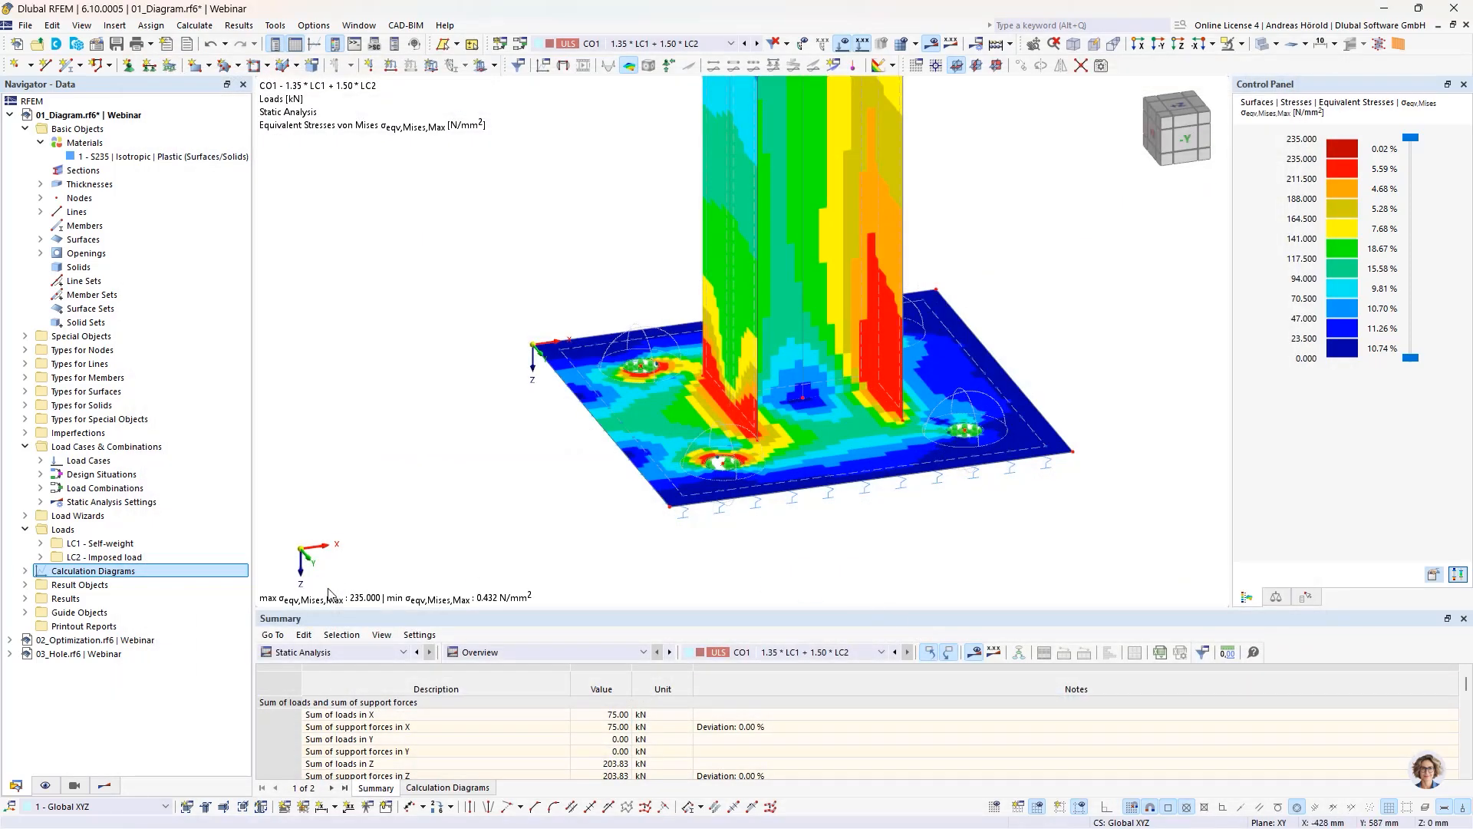
# - Switch to the 02_Optimization.rf6 model and examine the parametric geometry of the beam's I-section without changing it
pyautogui.click(104, 641)
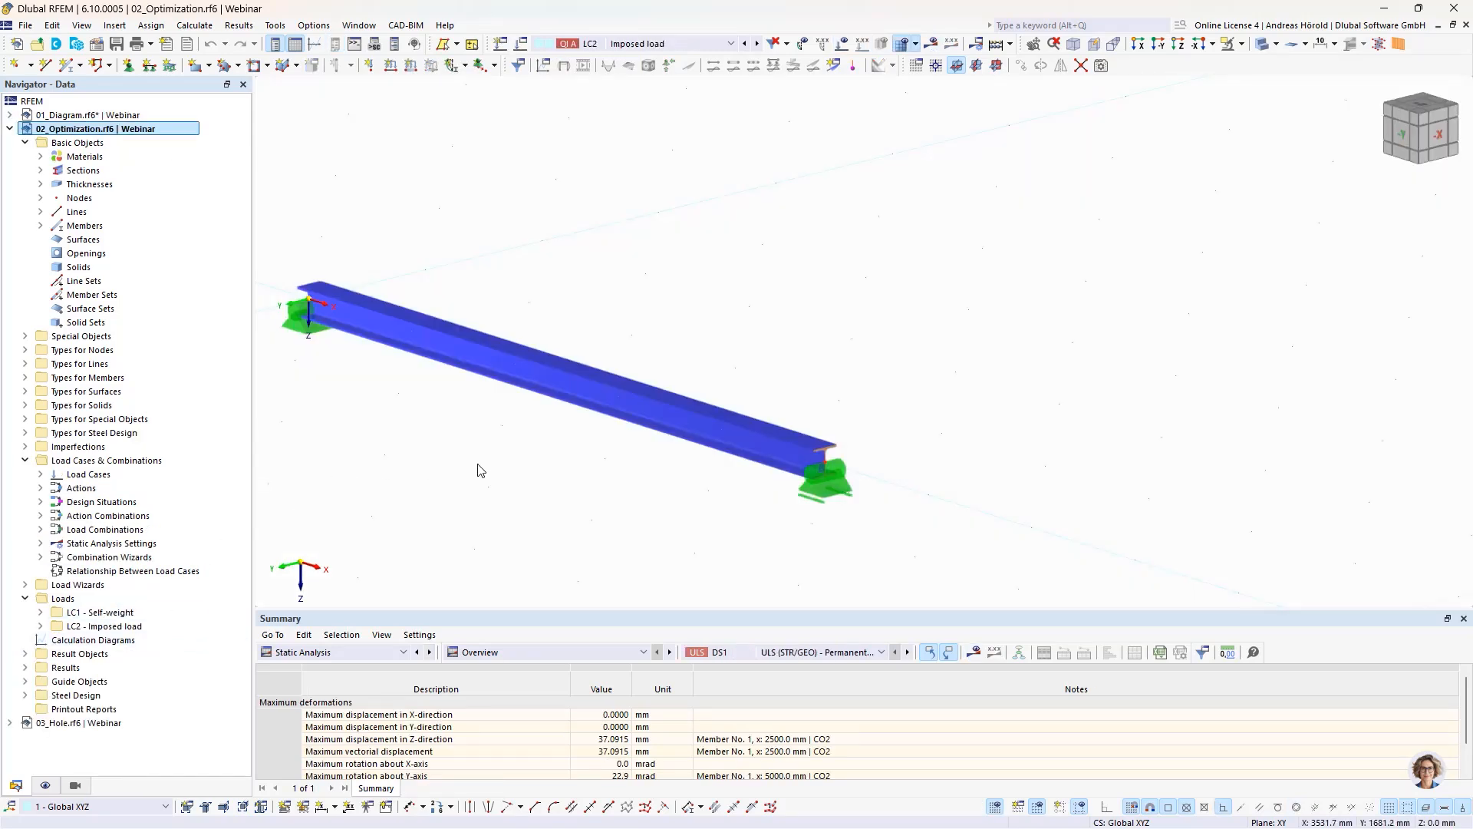
pyautogui.moveTo(478, 470); pyautogui.dragTo(643, 477, button='middle')
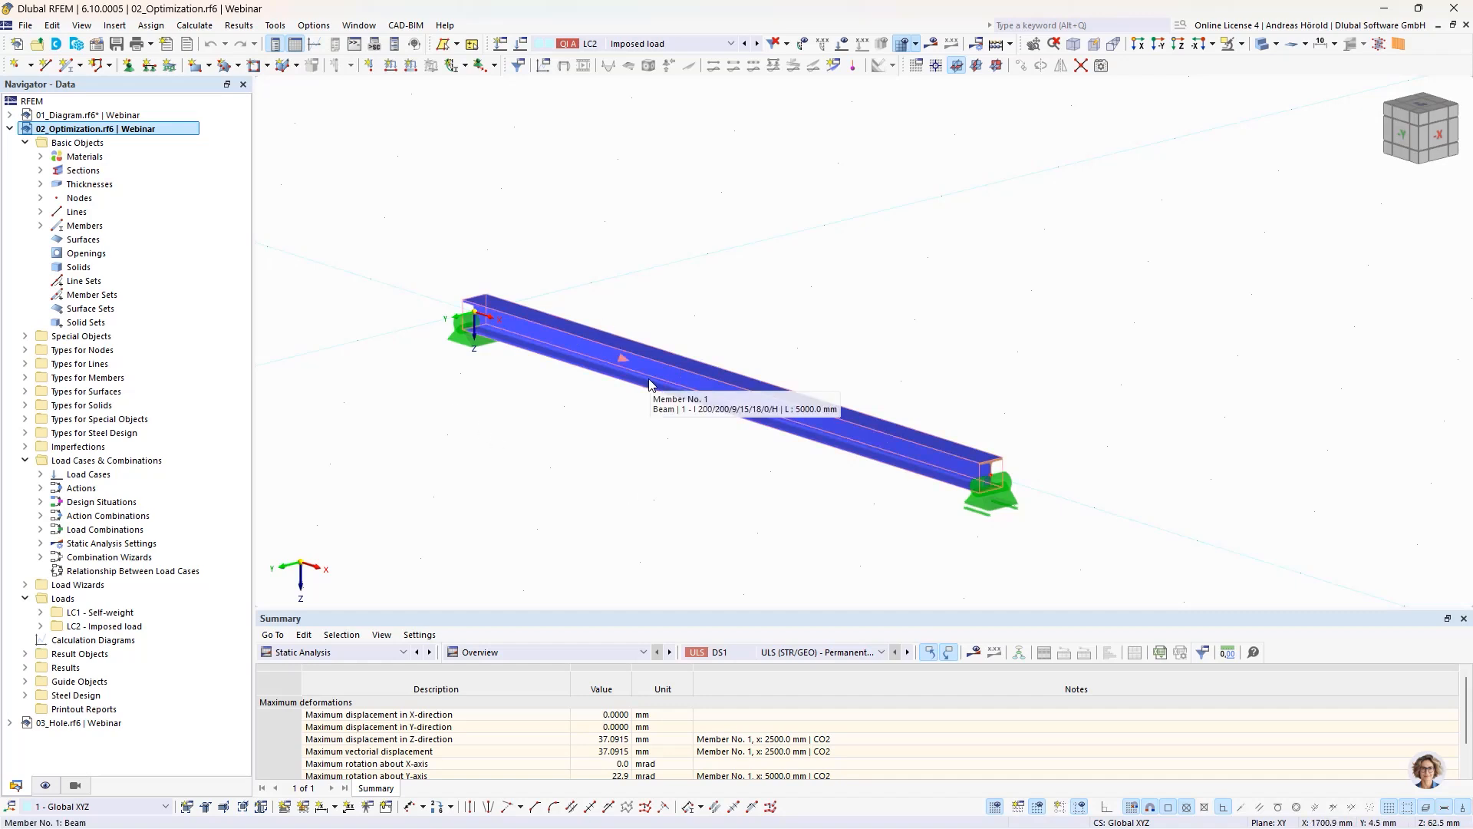
pyautogui.click(40, 171)
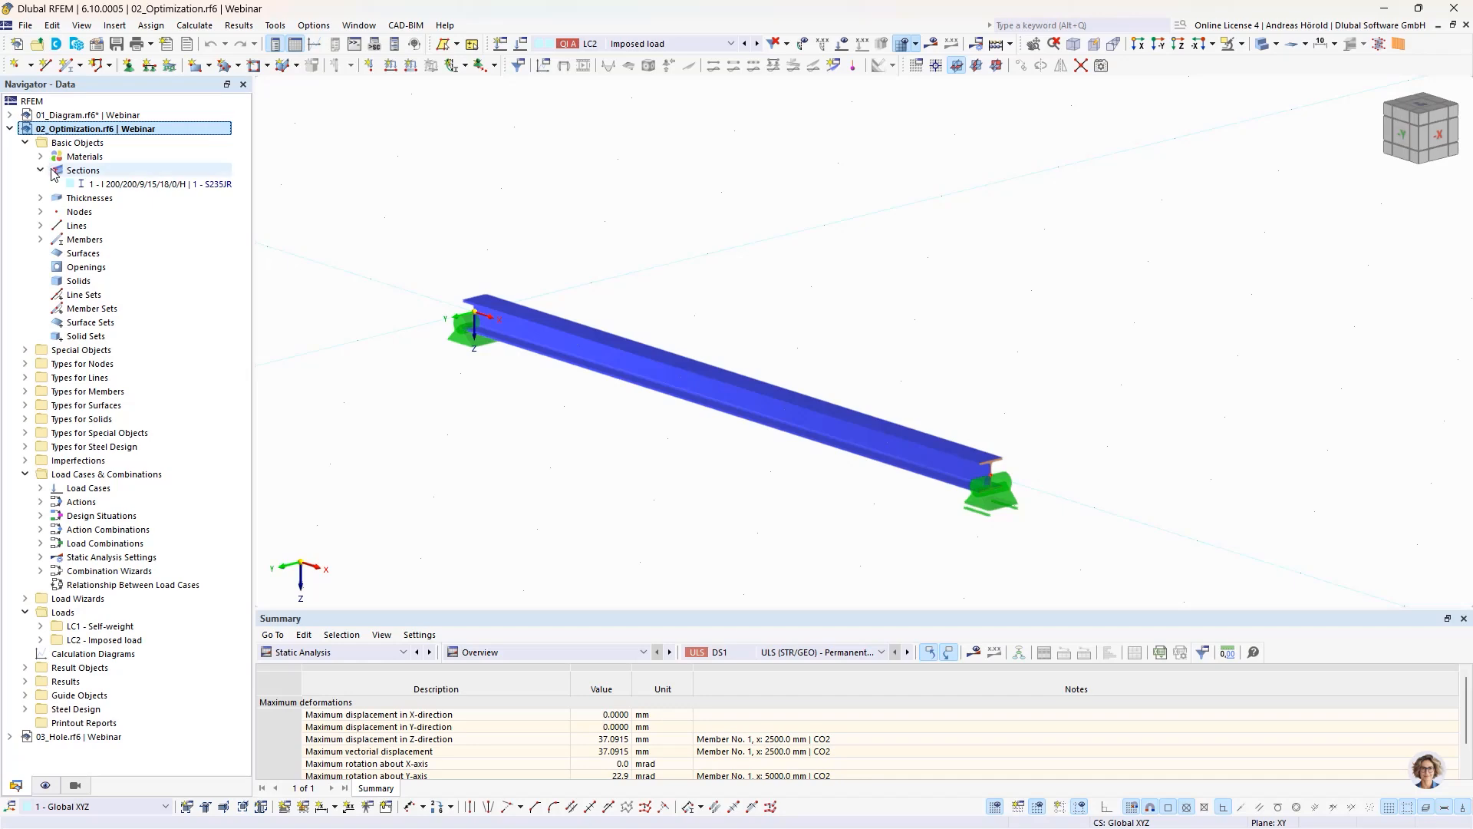
pyautogui.click(142, 184)
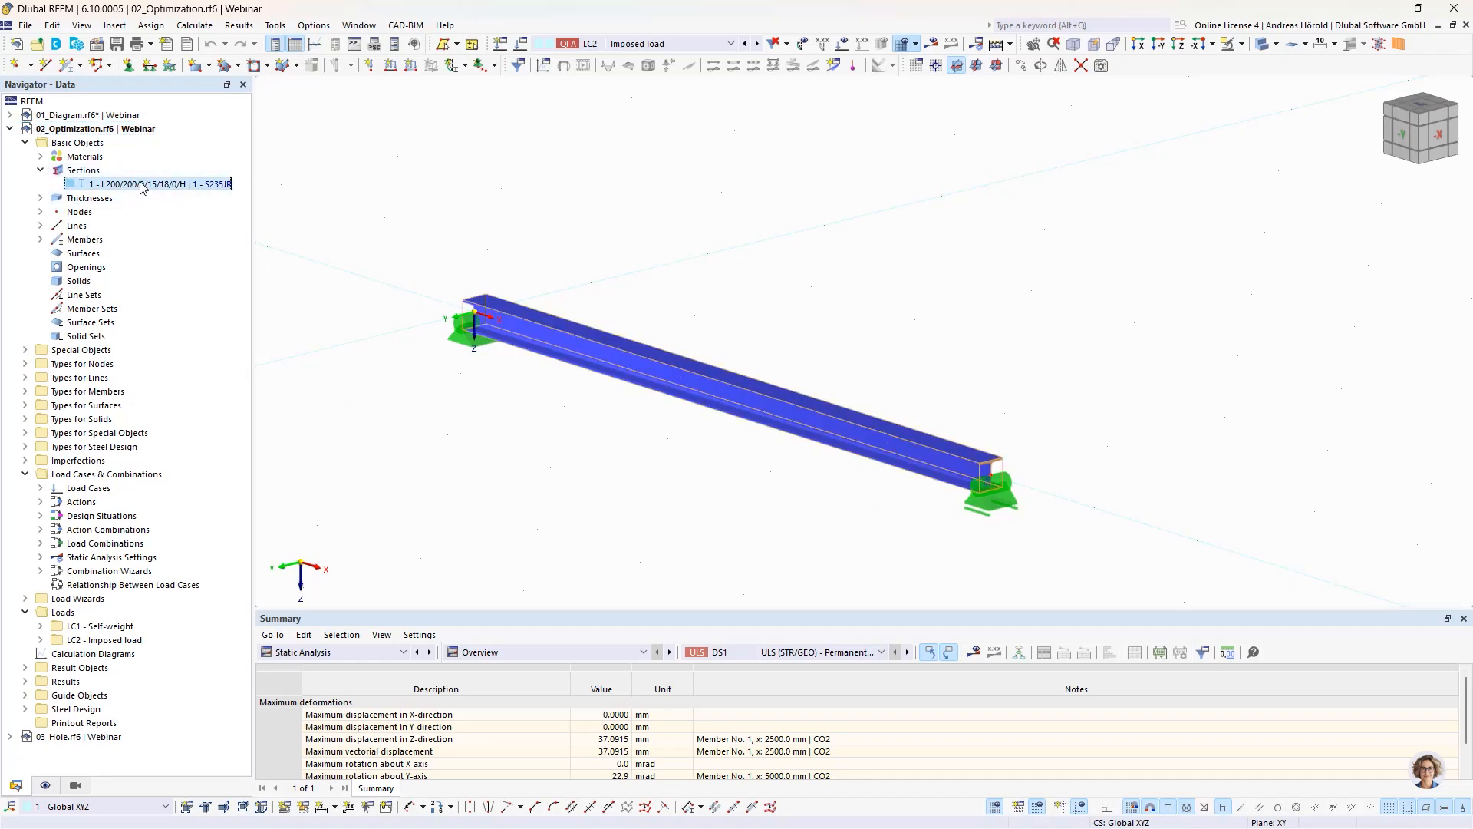
pyautogui.doubleClick(142, 185)
pyautogui.click(482, 176)
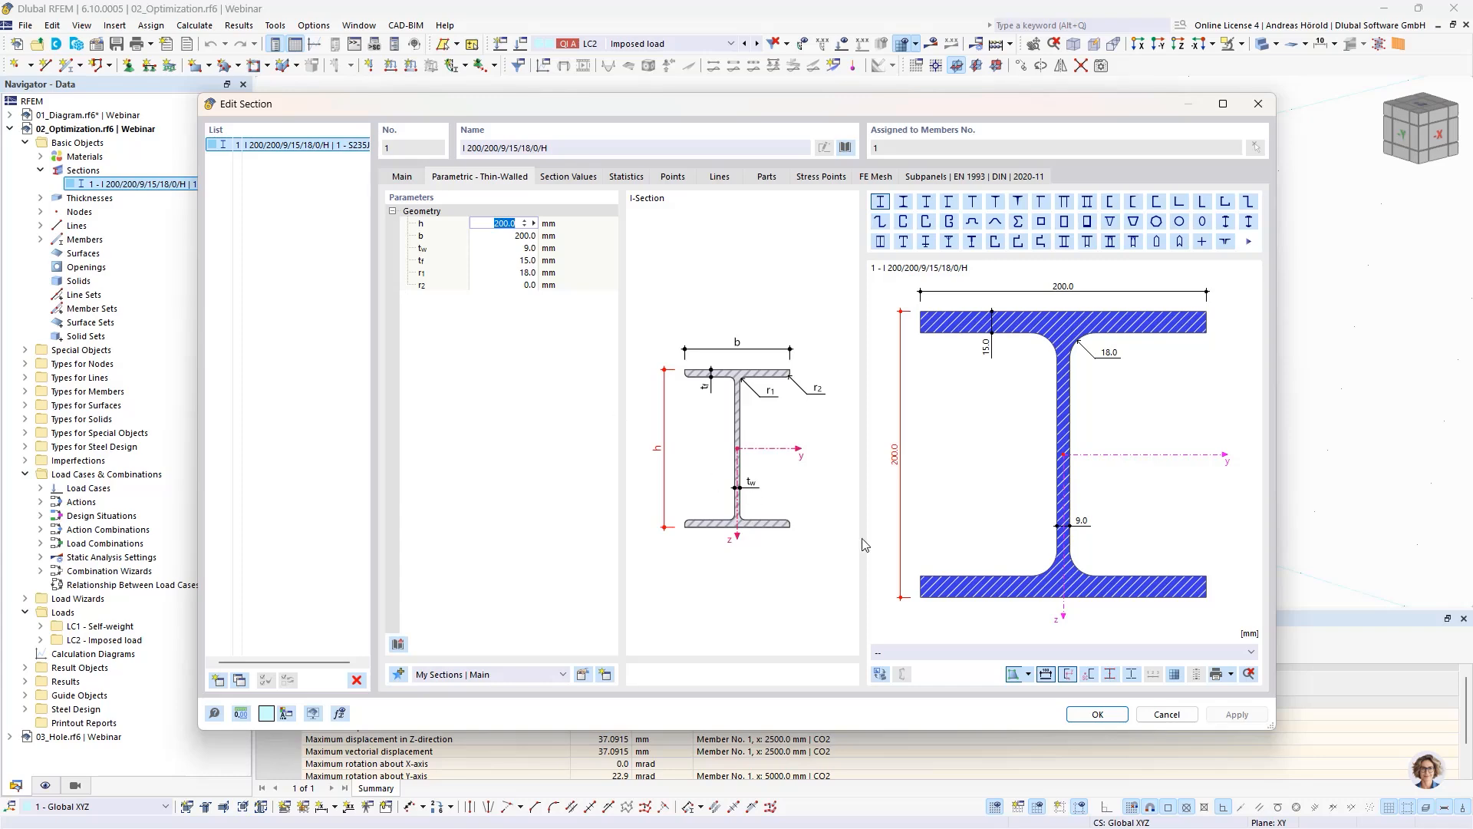
pyautogui.click(1167, 714)
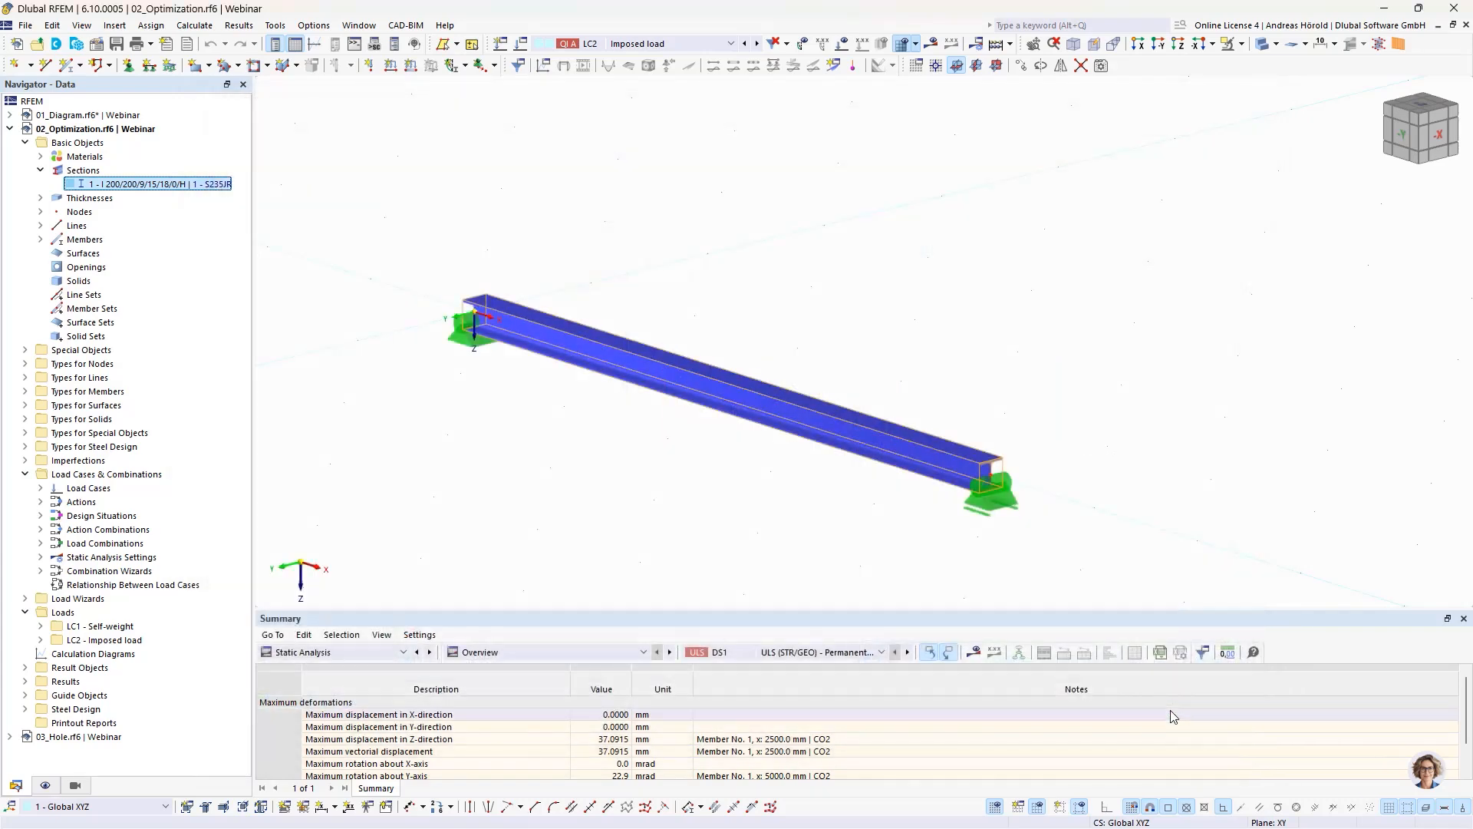
# - Show the Steel Design overview results and check the beam's design check ratio
pyautogui.click(359, 652)
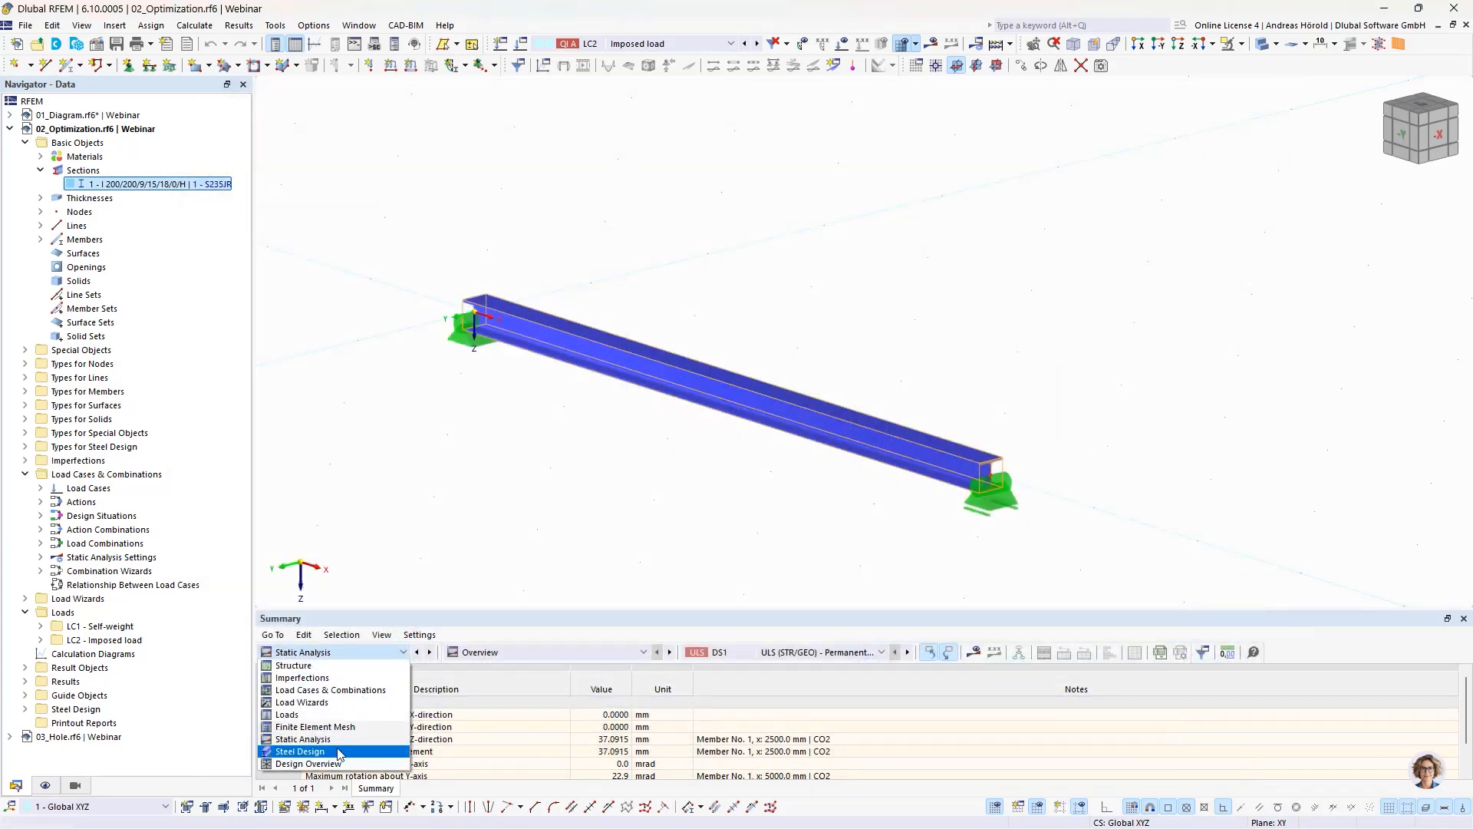
pyautogui.click(338, 753)
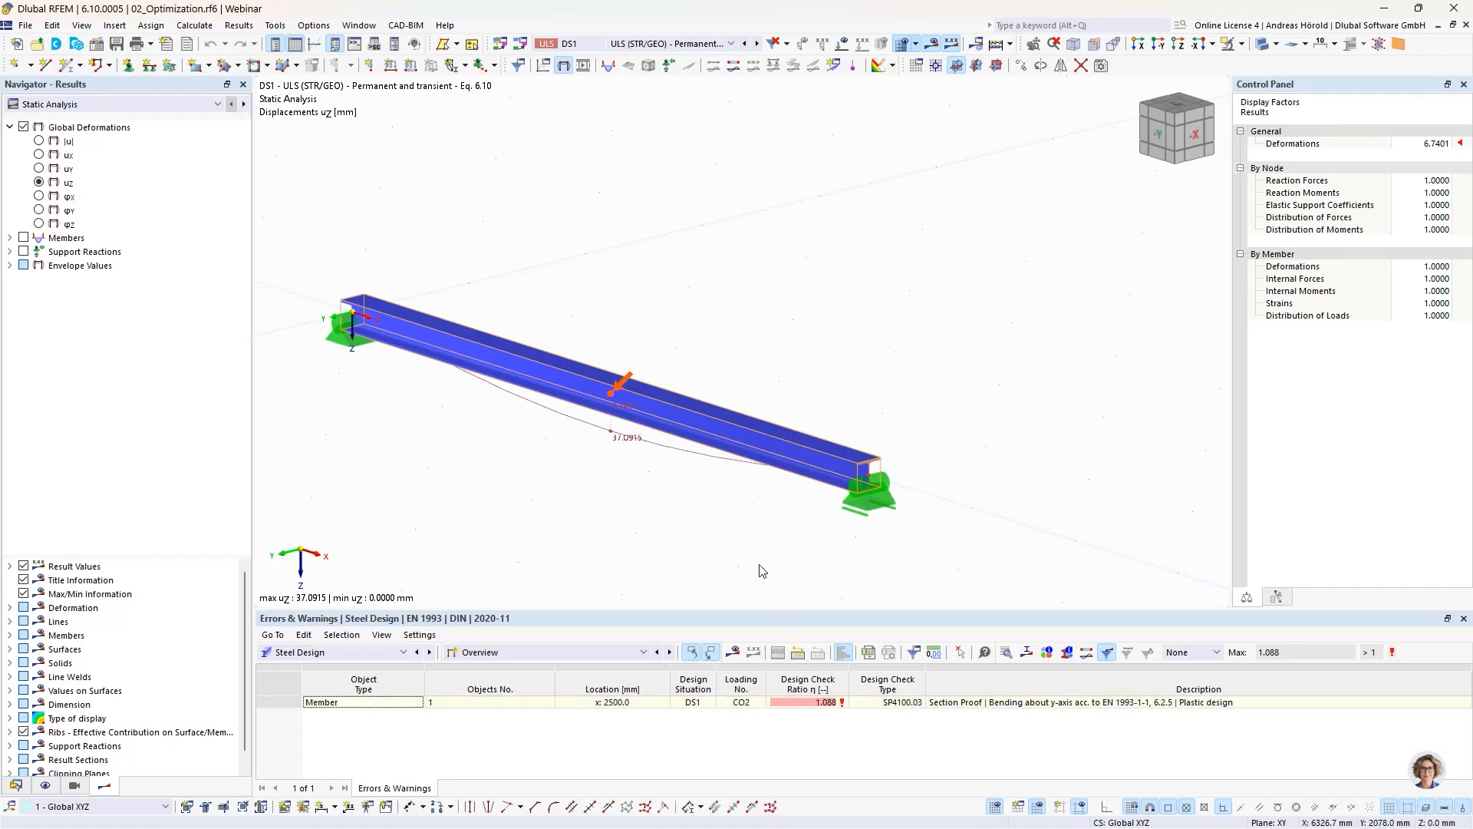
pyautogui.click(796, 702)
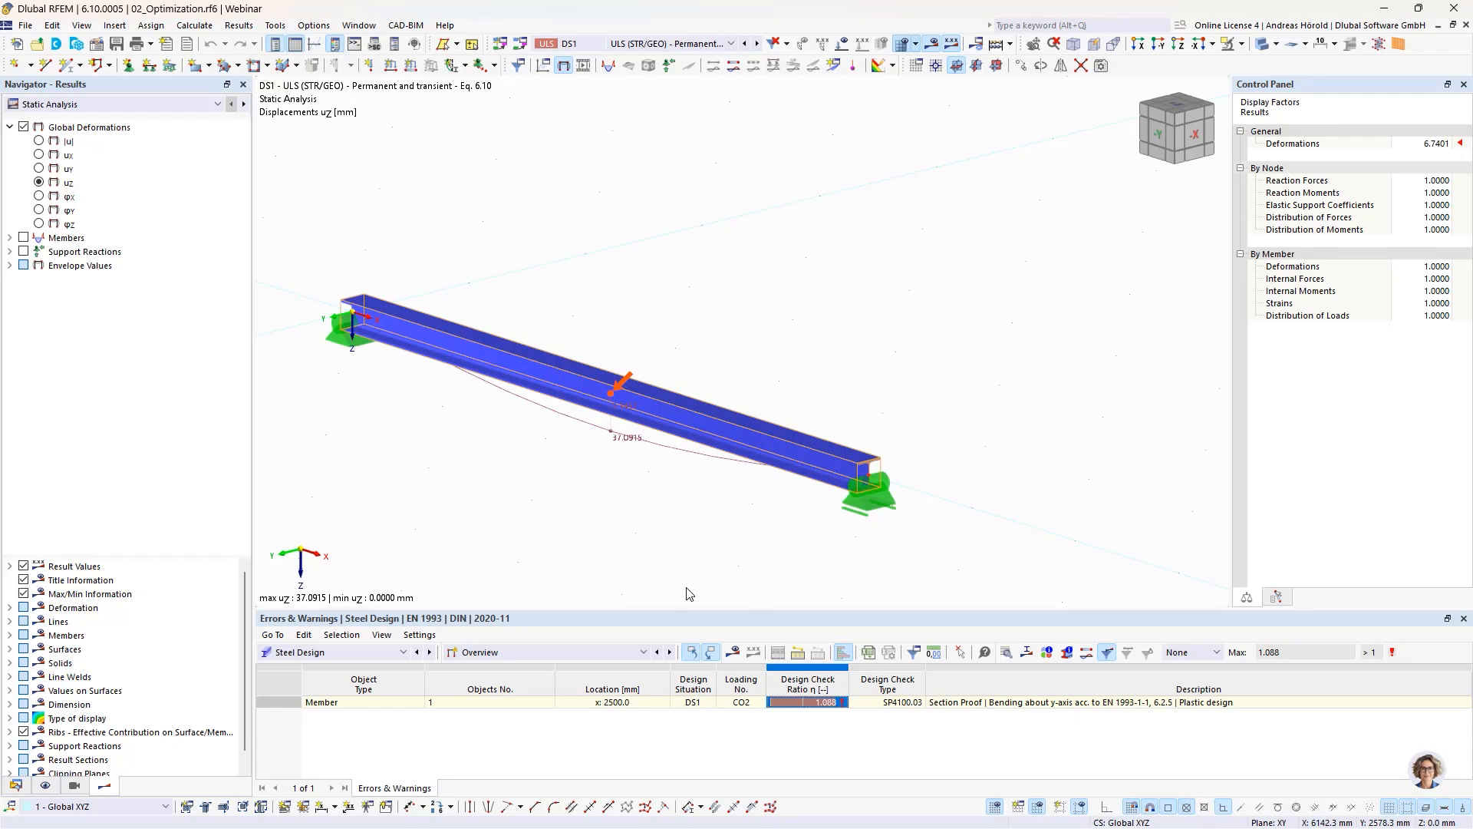
# - In the Steel Design input data for sections, set section 1 to use Optimize | Current Row | I for design
pyautogui.click(571, 649)
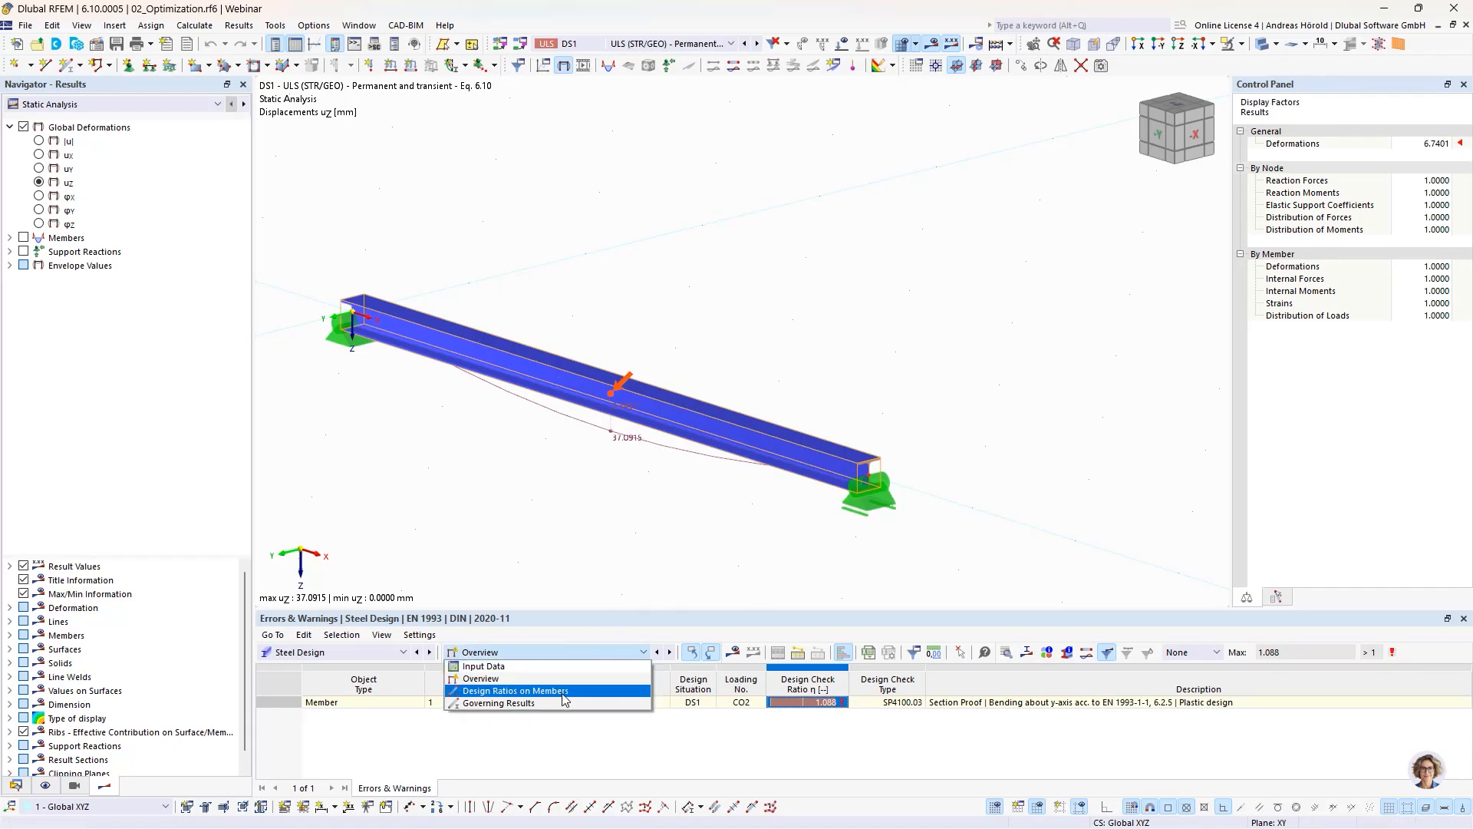
pyautogui.click(567, 667)
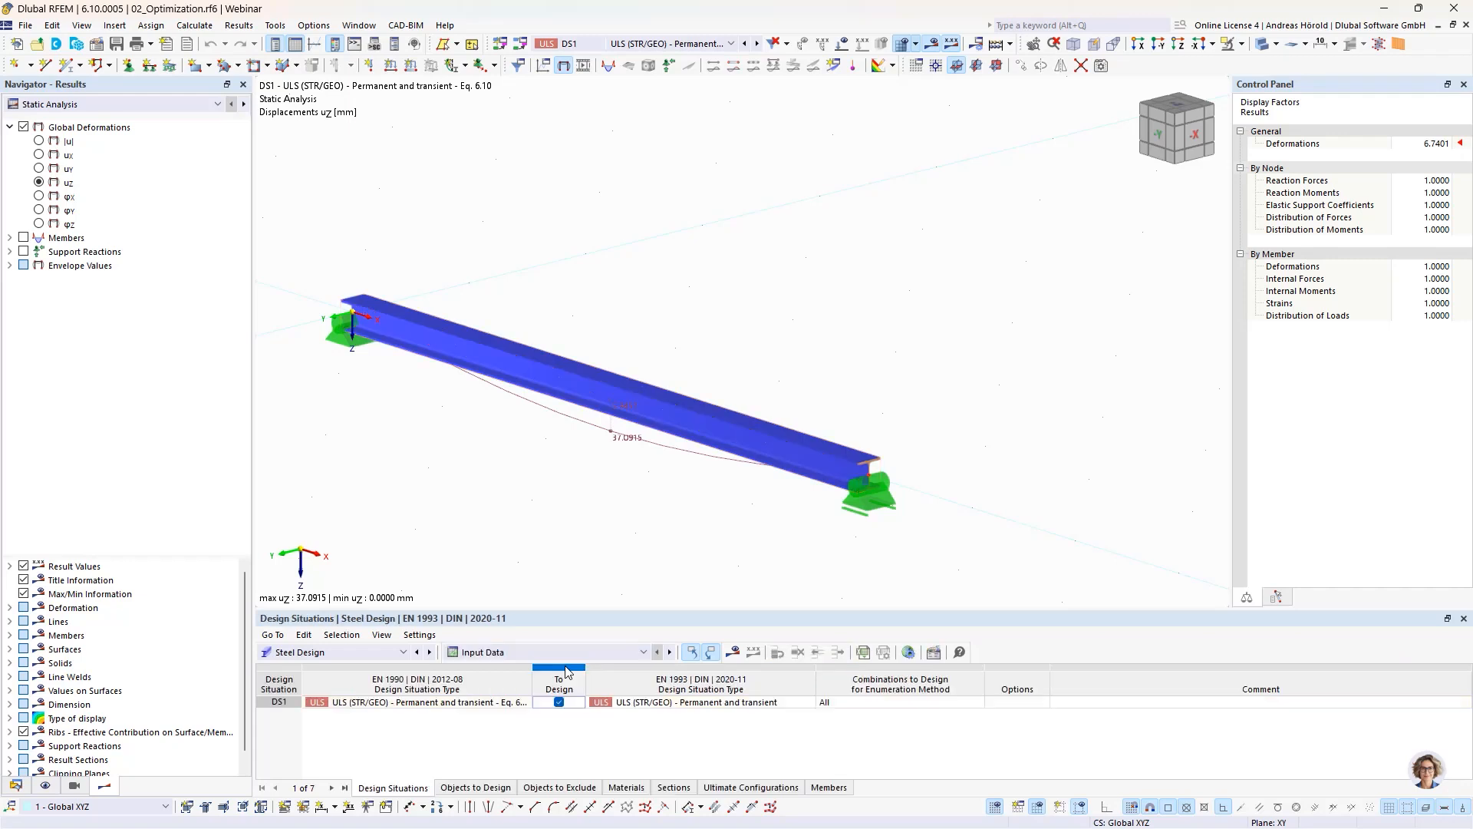
pyautogui.click(674, 788)
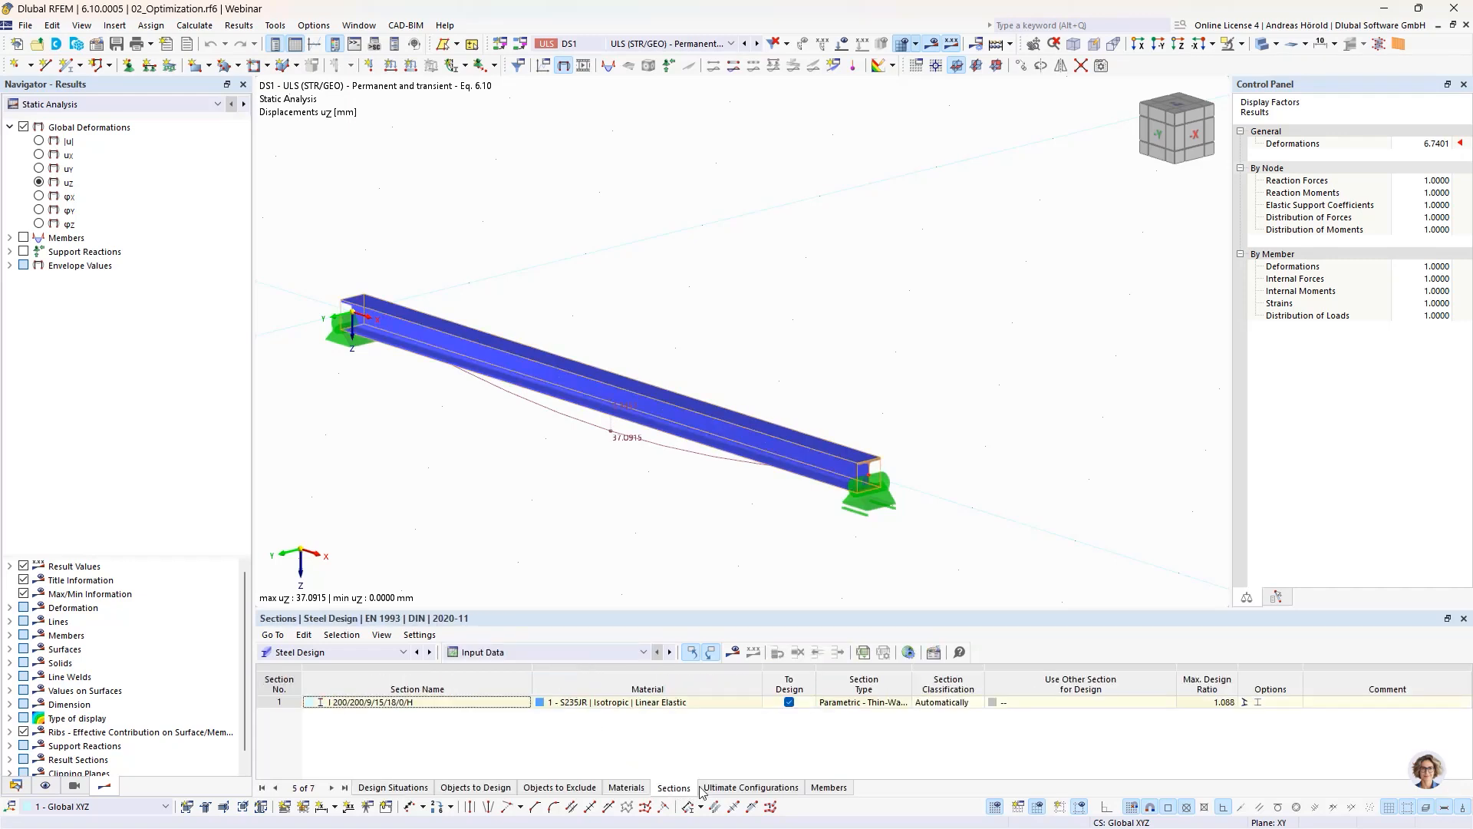
pyautogui.click(1075, 703)
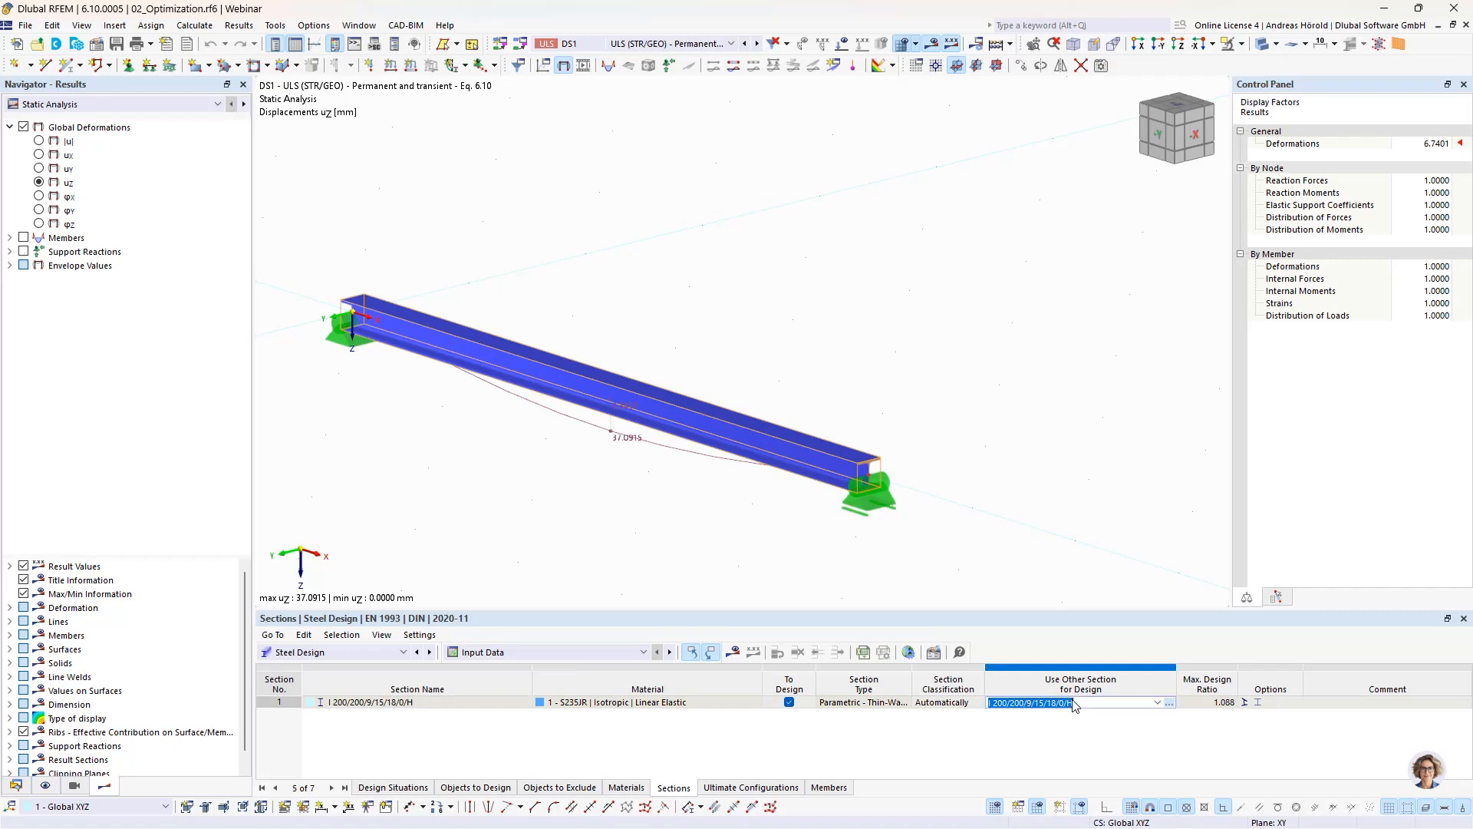
pyautogui.click(1157, 703)
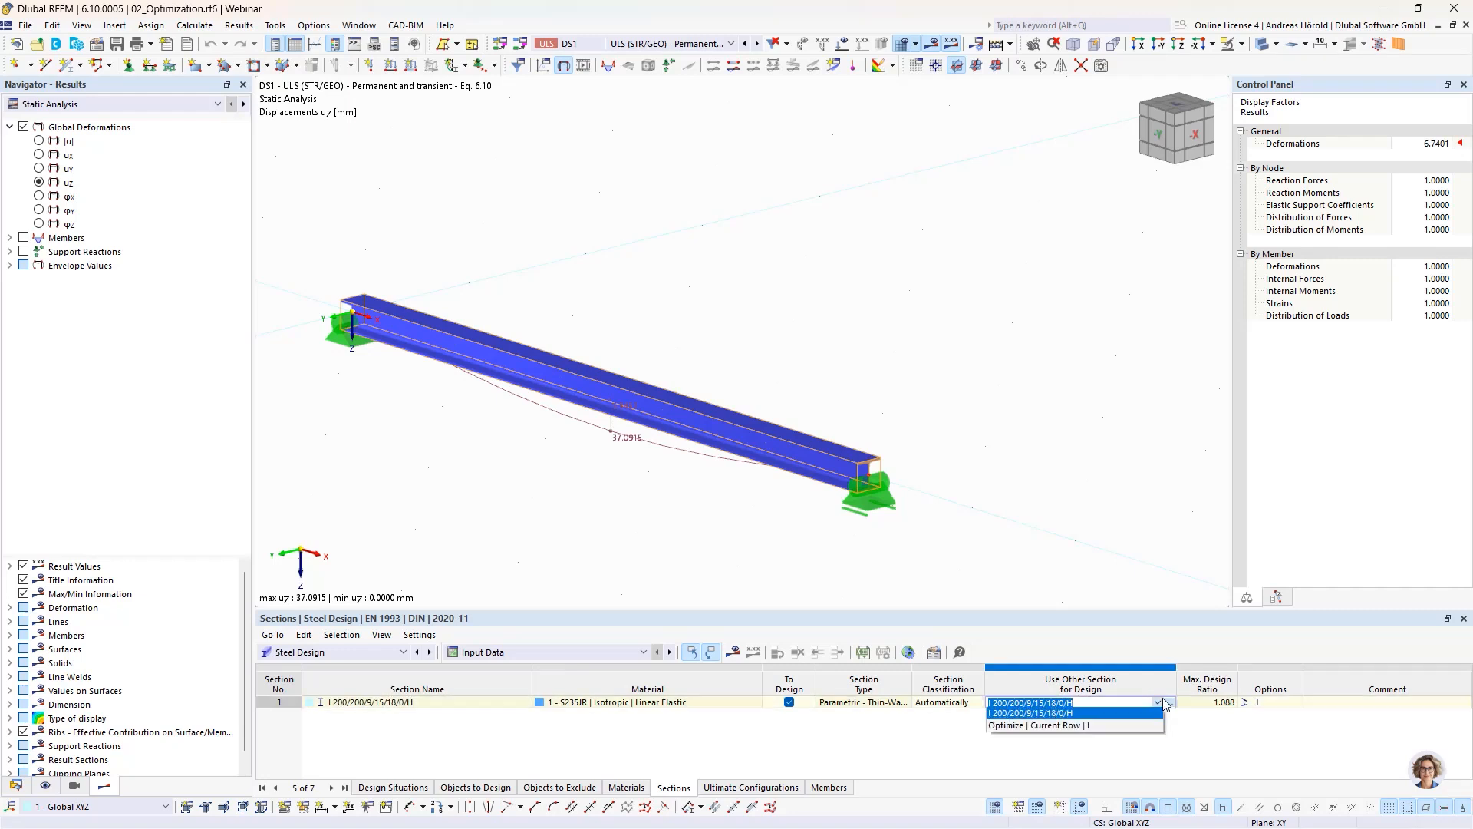
pyautogui.click(1064, 725)
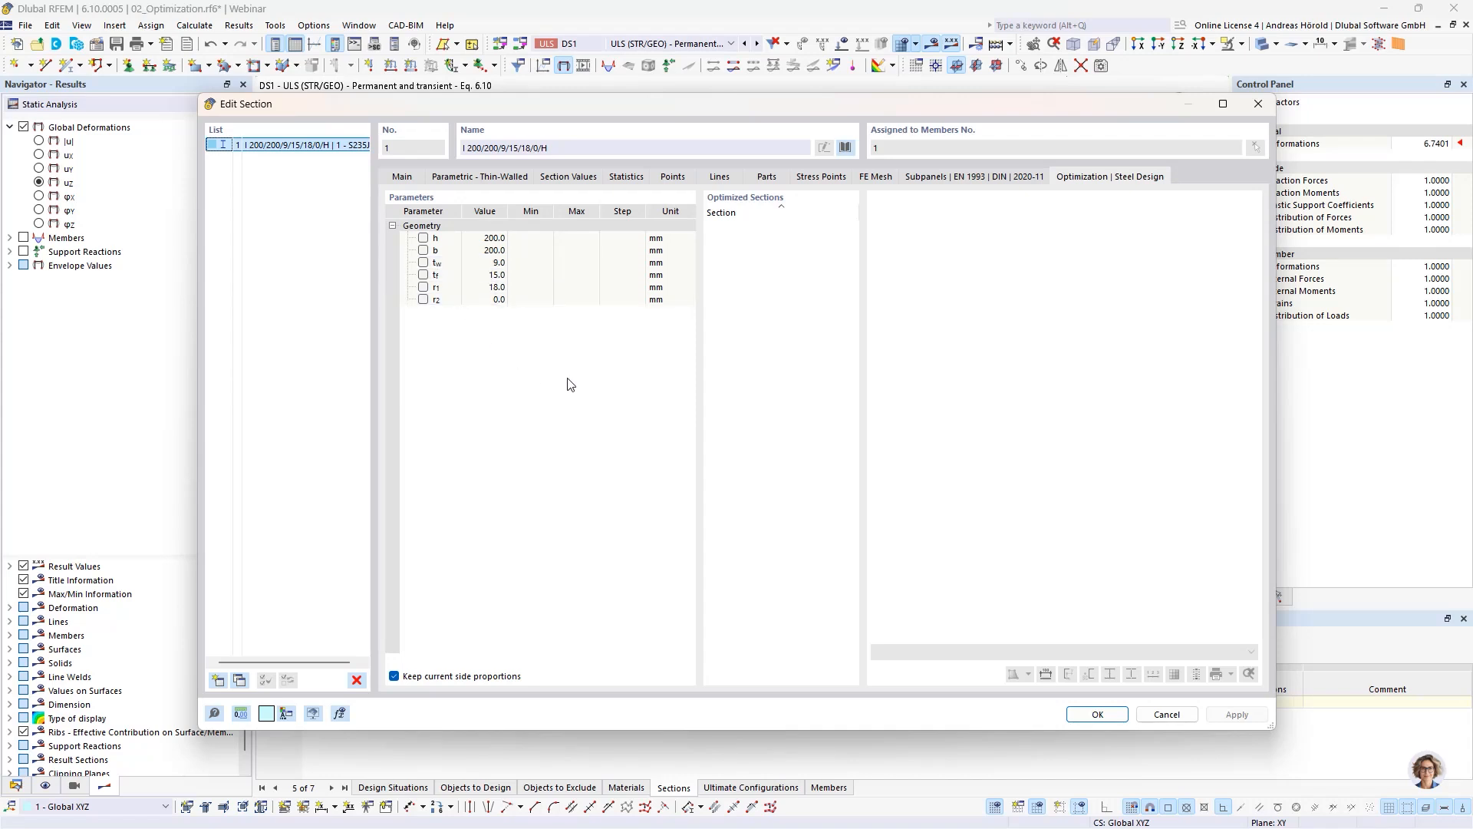
# - Enable optimization of the section's width b with a minimum of 200 mm and a step of 10 mm, and accept the section settings
pyautogui.click(423, 251)
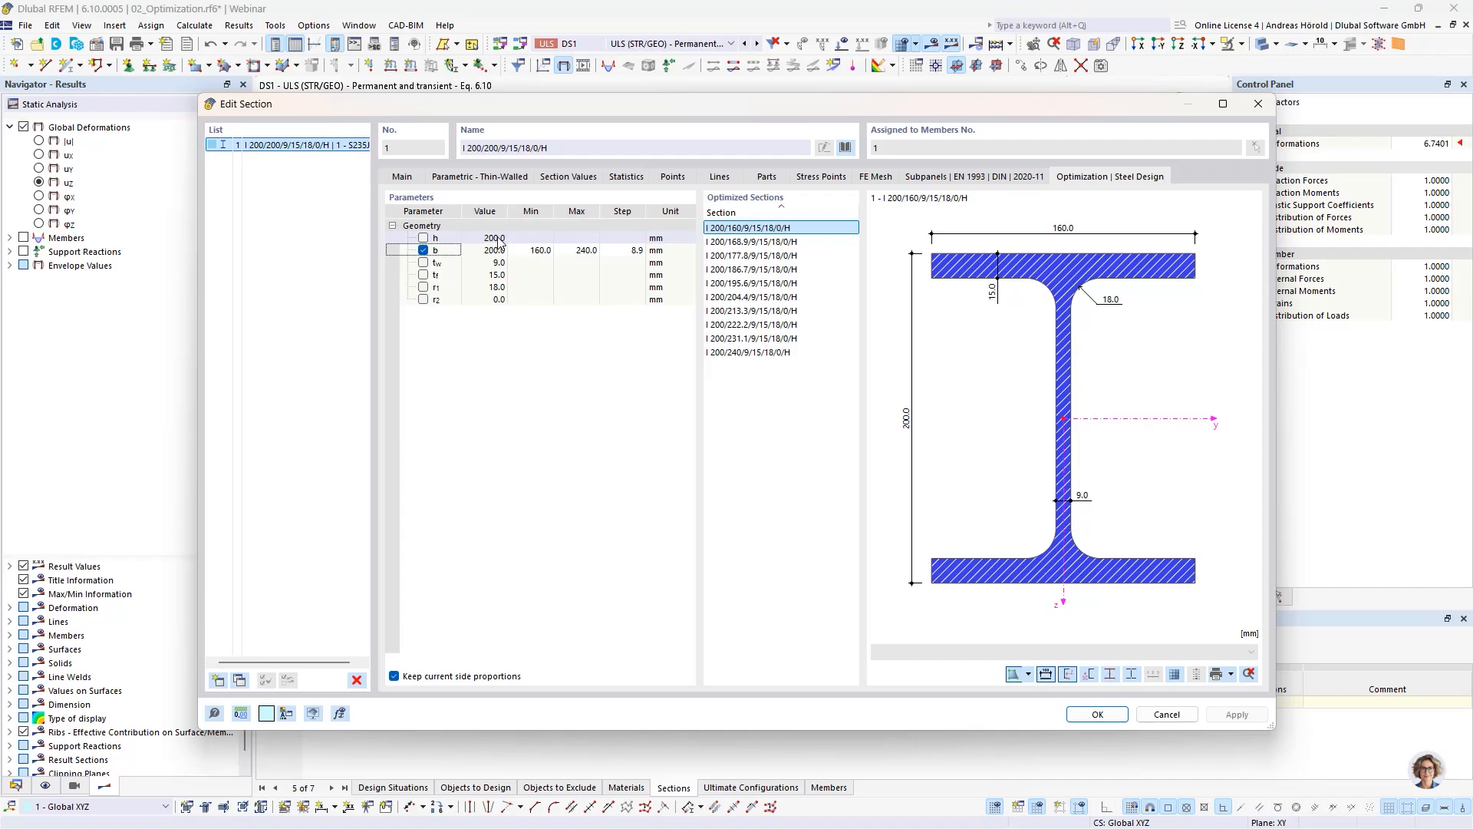
pyautogui.click(541, 252)
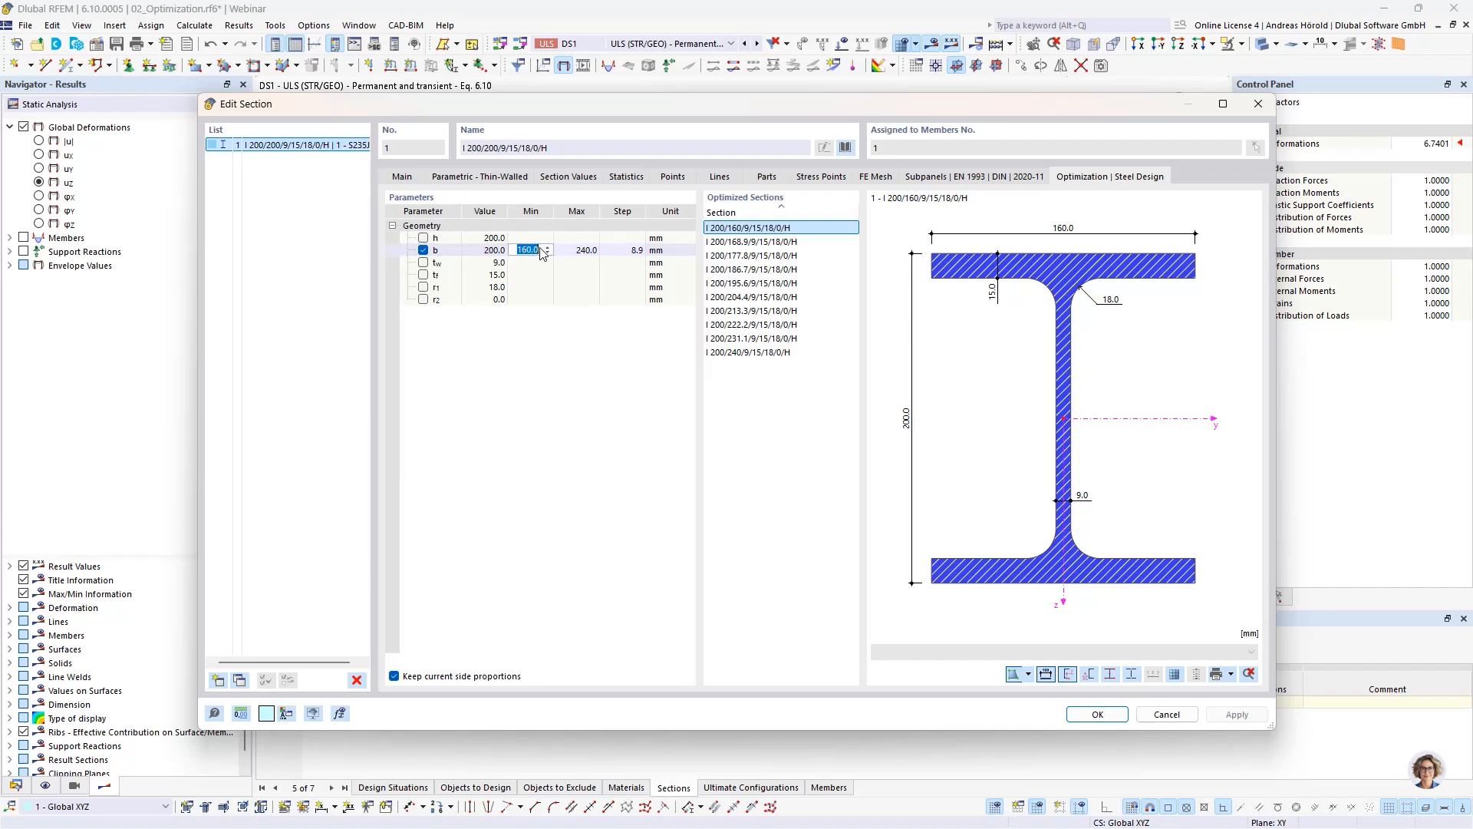
pyautogui.write('200')
pyautogui.click(578, 251)
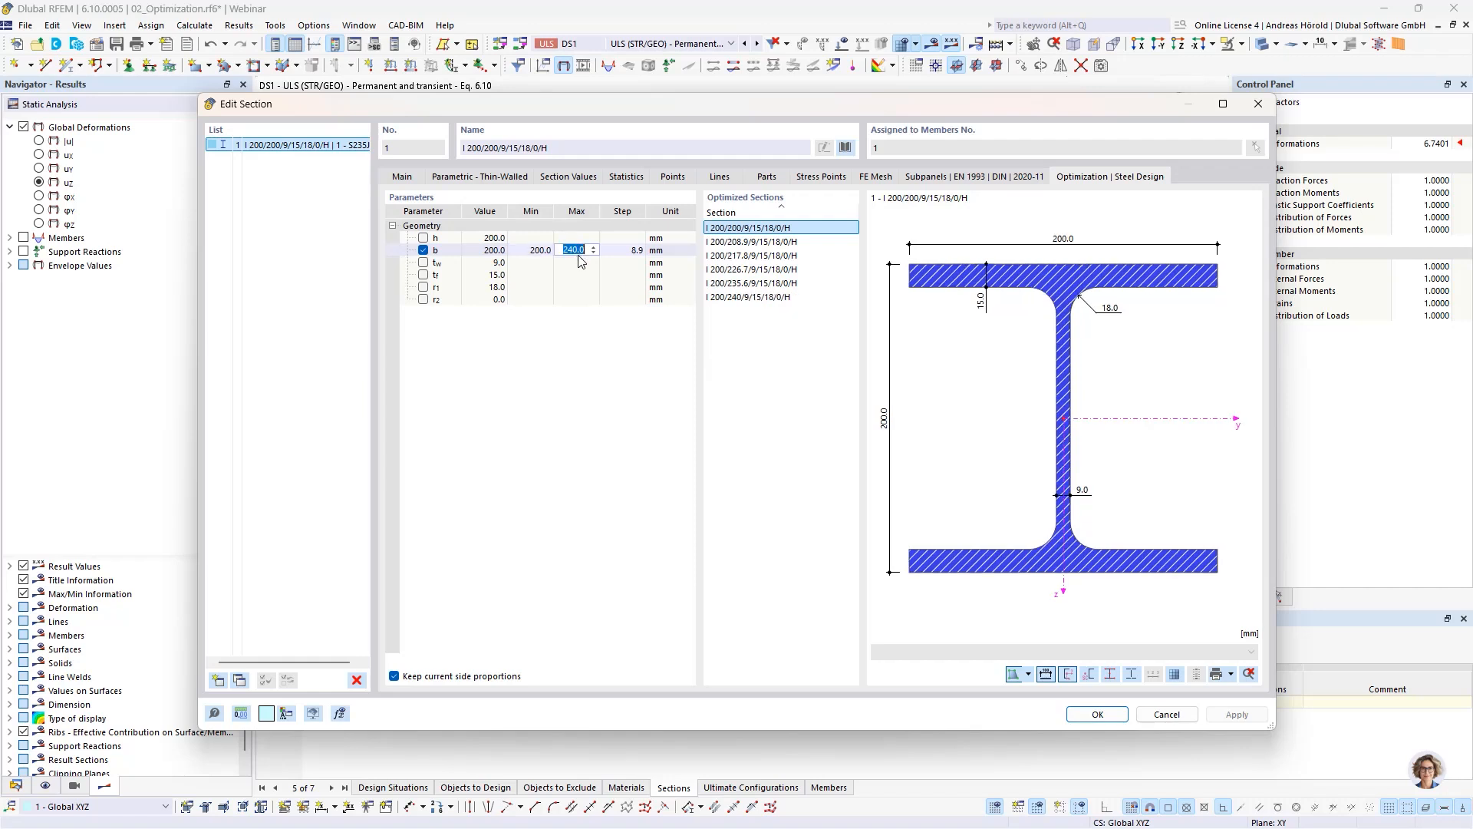
pyautogui.click(623, 250)
pyautogui.write('10')
pyautogui.press('Return')
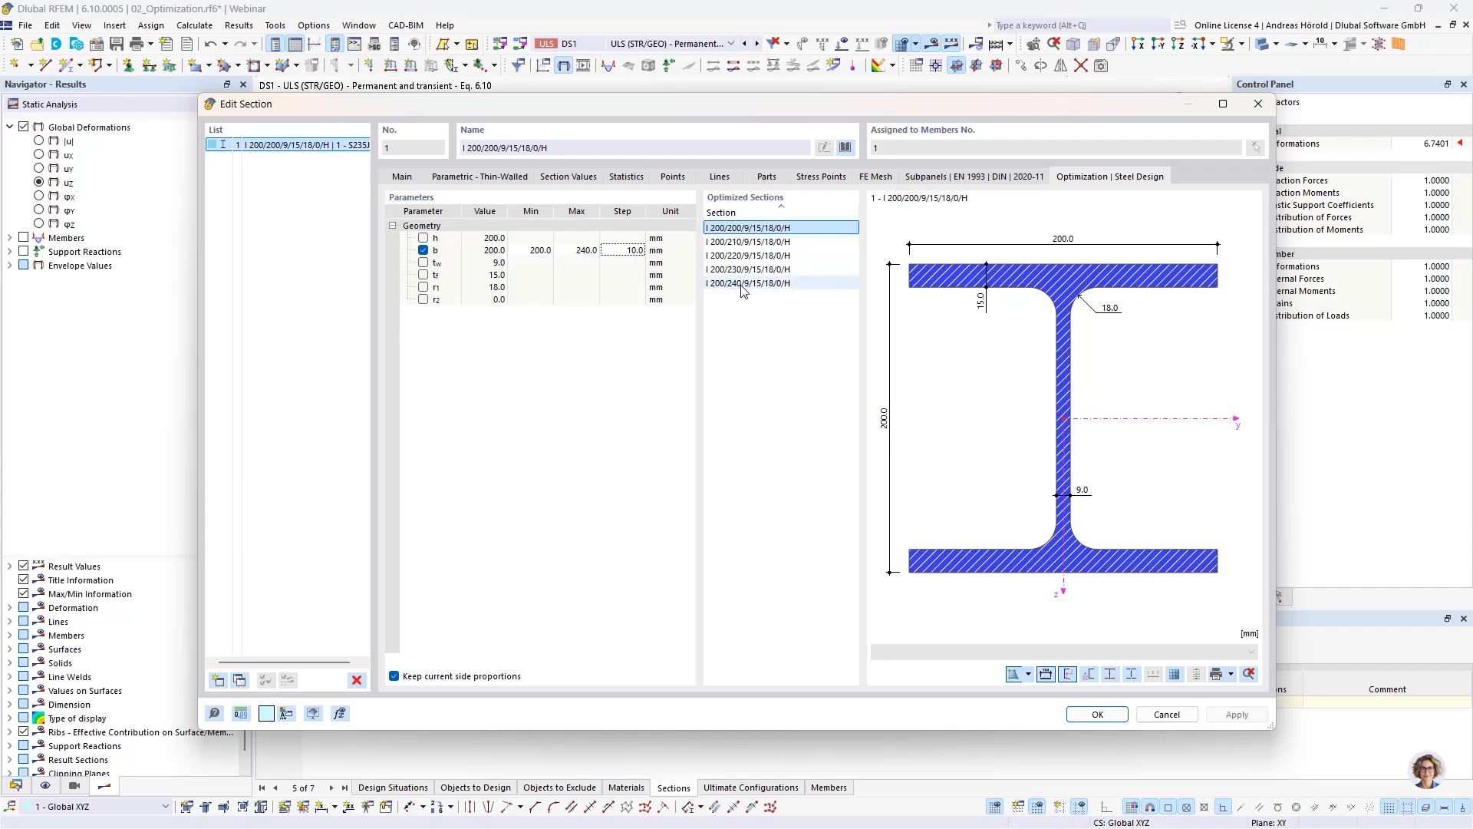
pyautogui.click(1097, 715)
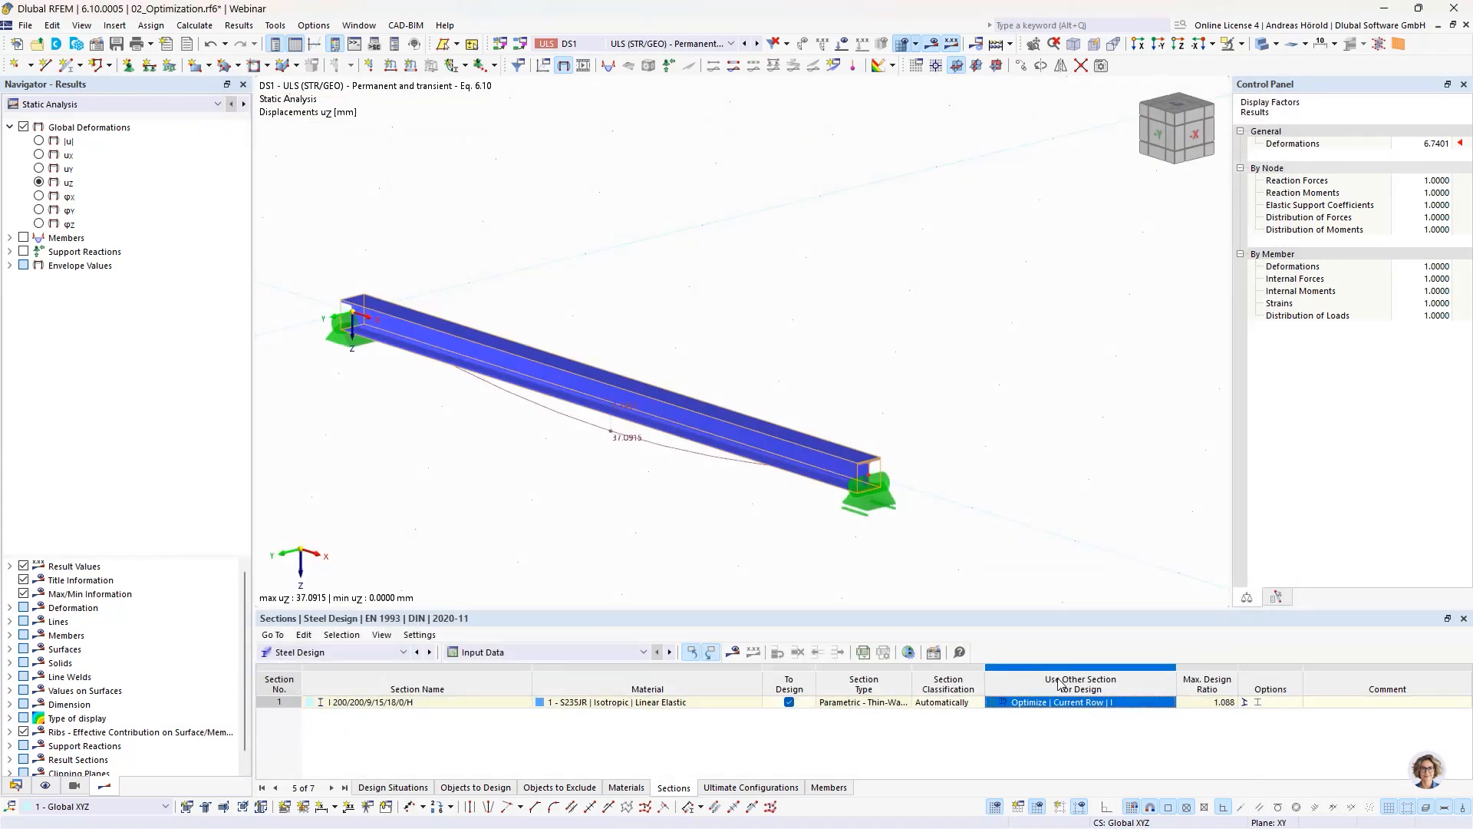
# - Calculate and display the Steel Design results for the optimized section, and examine the design ratios along the beam
pyautogui.click(734, 652)
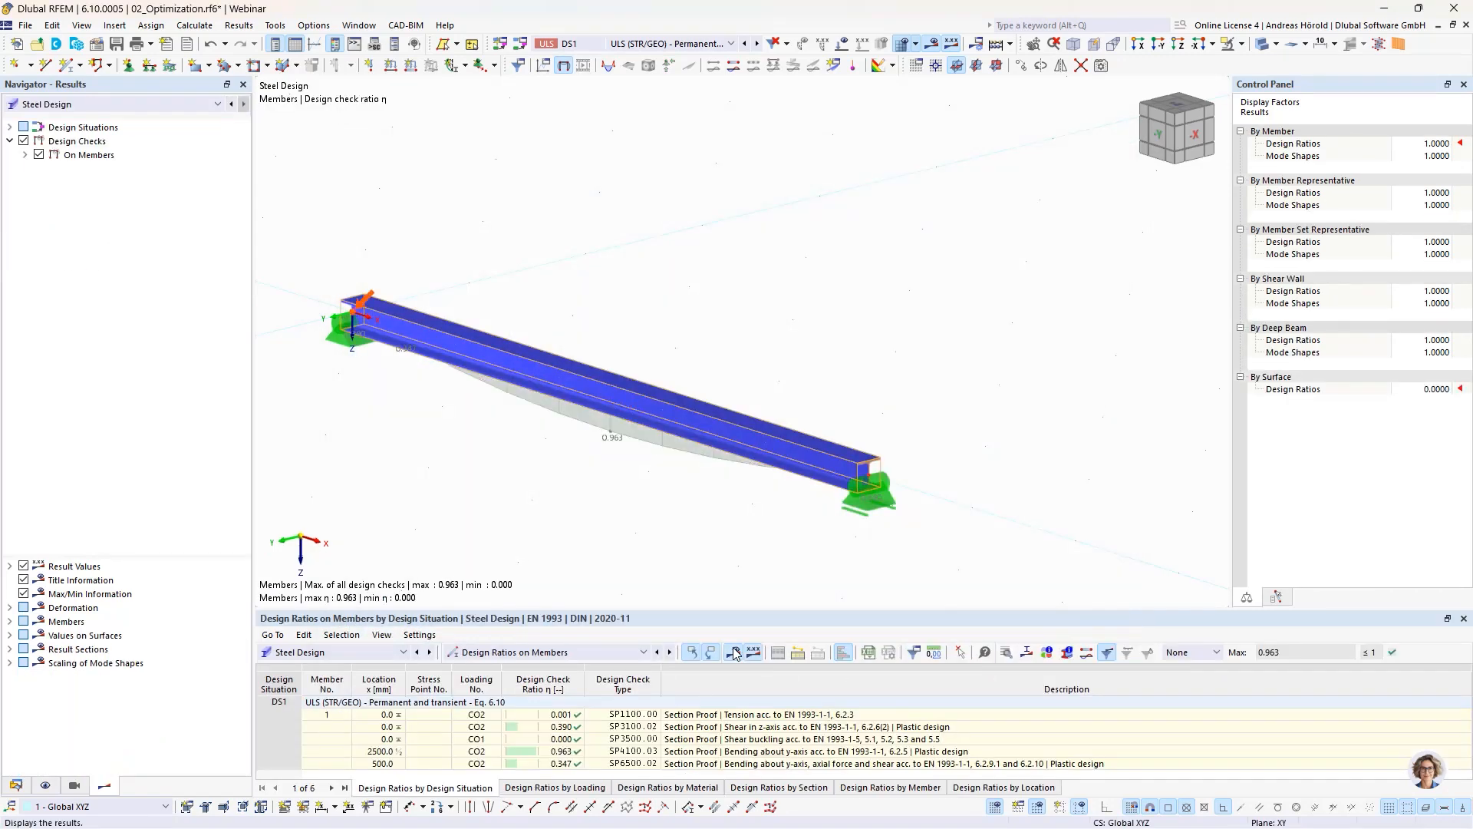
pyautogui.moveTo(671, 529); pyautogui.dragTo(783, 509, button='middle')
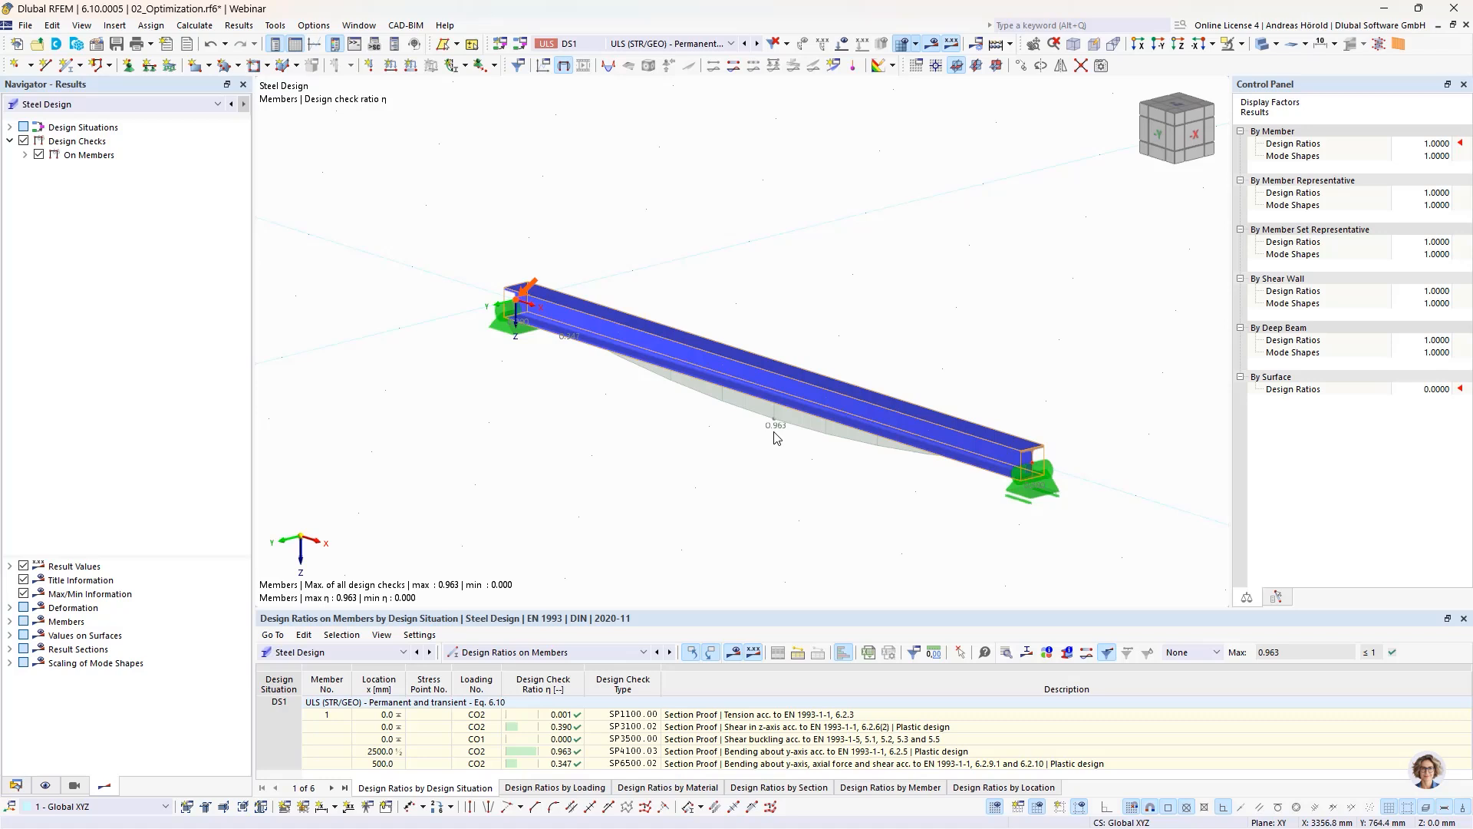
pyautogui.scroll(5, 775, 436)
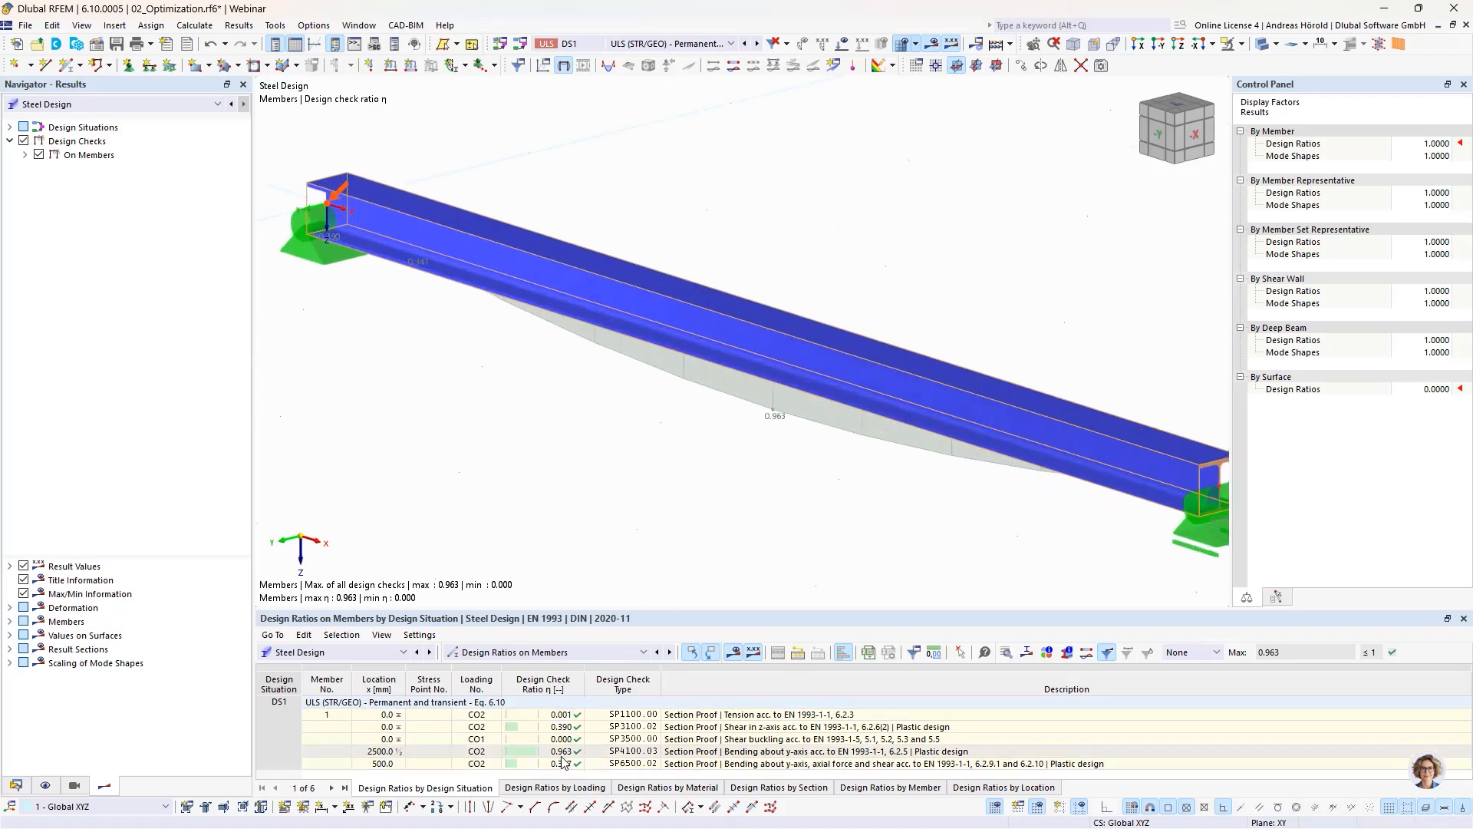
# - Transfer the optimized section from the Steel Design input data to the model, and recalculate the Steel Design results with it
pyautogui.scroll(-1, 802, 438)
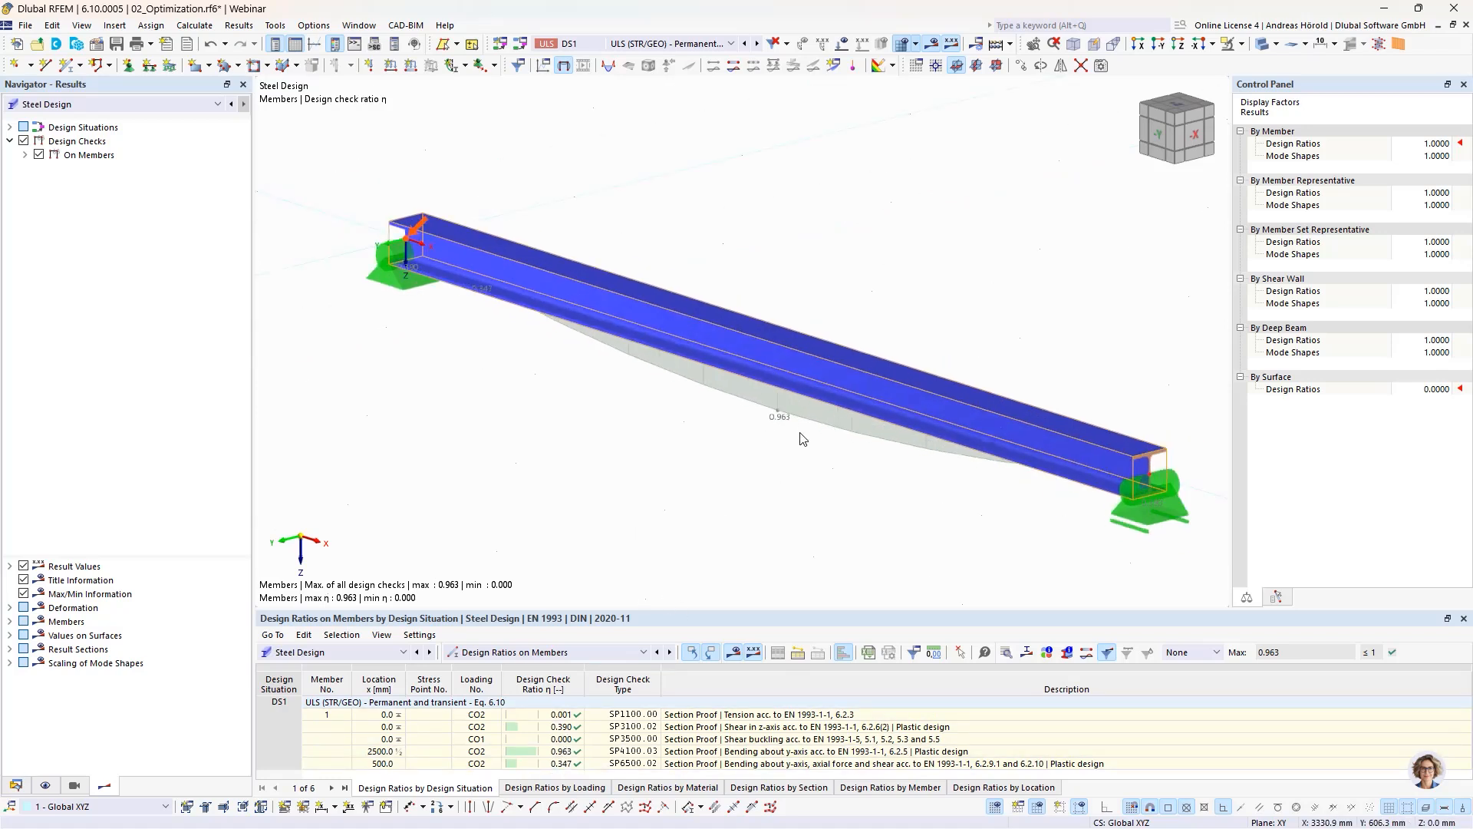
pyautogui.scroll(2, 798, 441)
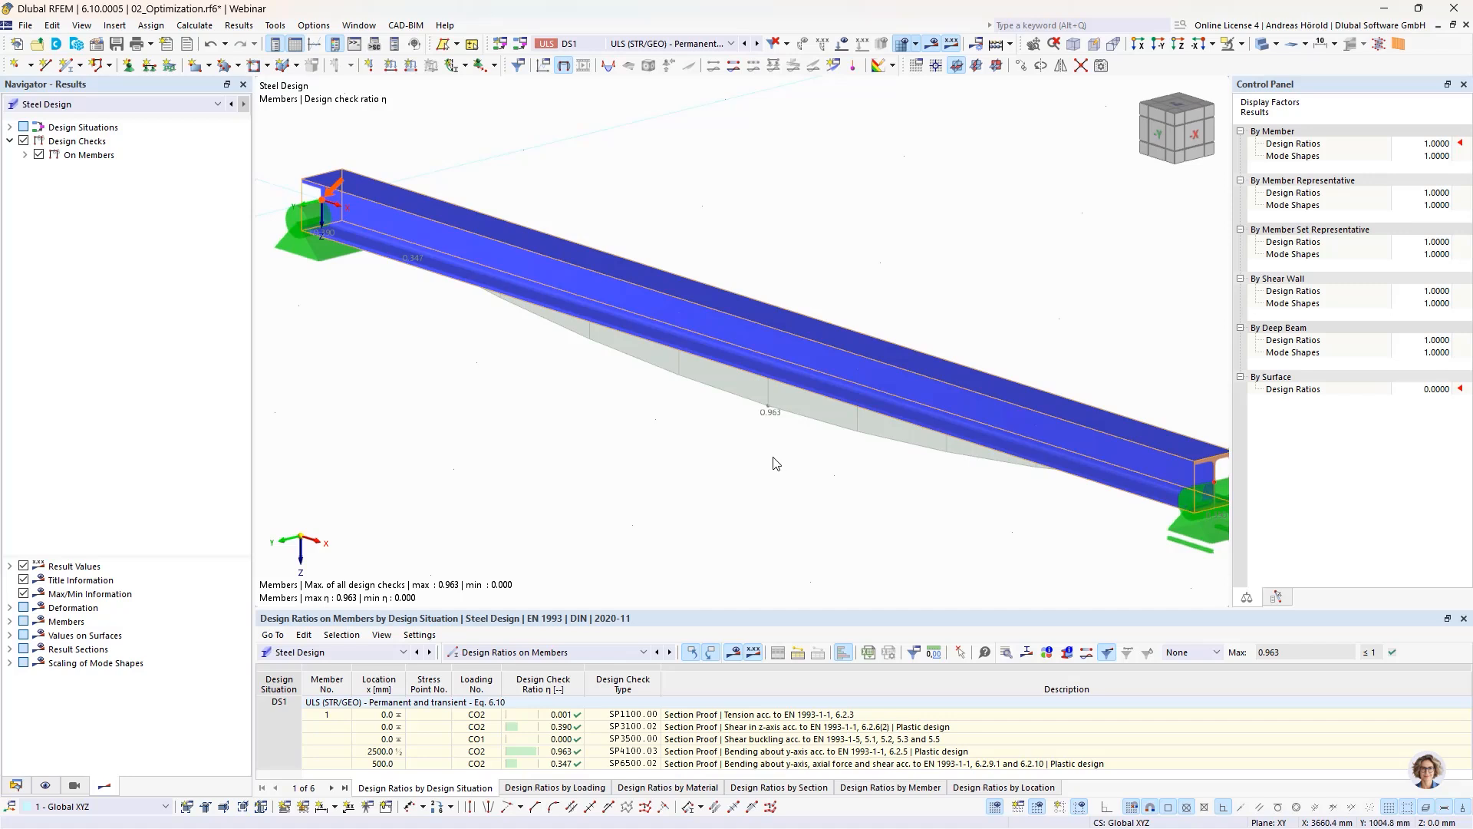
pyautogui.scroll(-1, 776, 463)
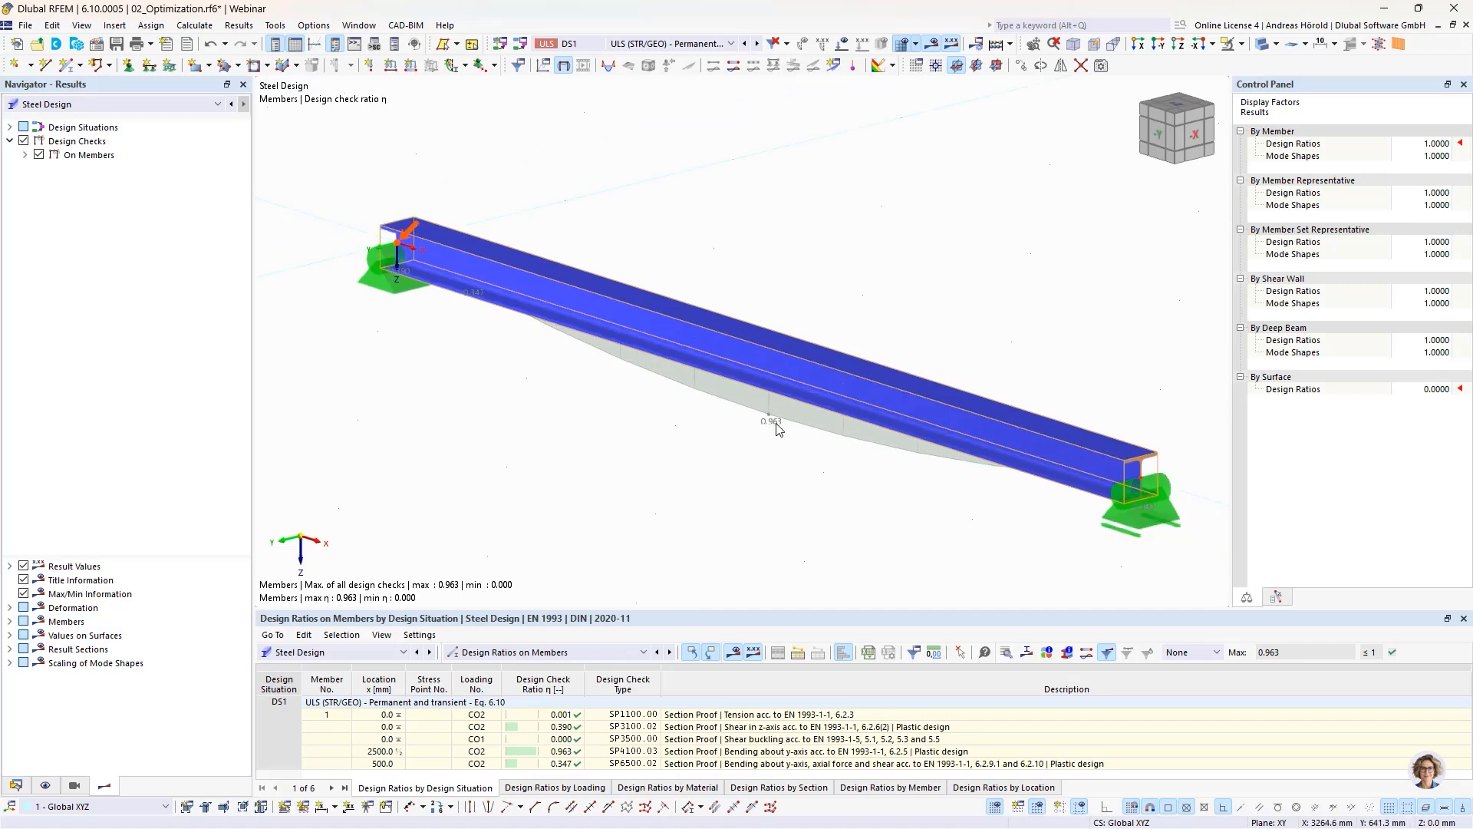
pyautogui.click(543, 653)
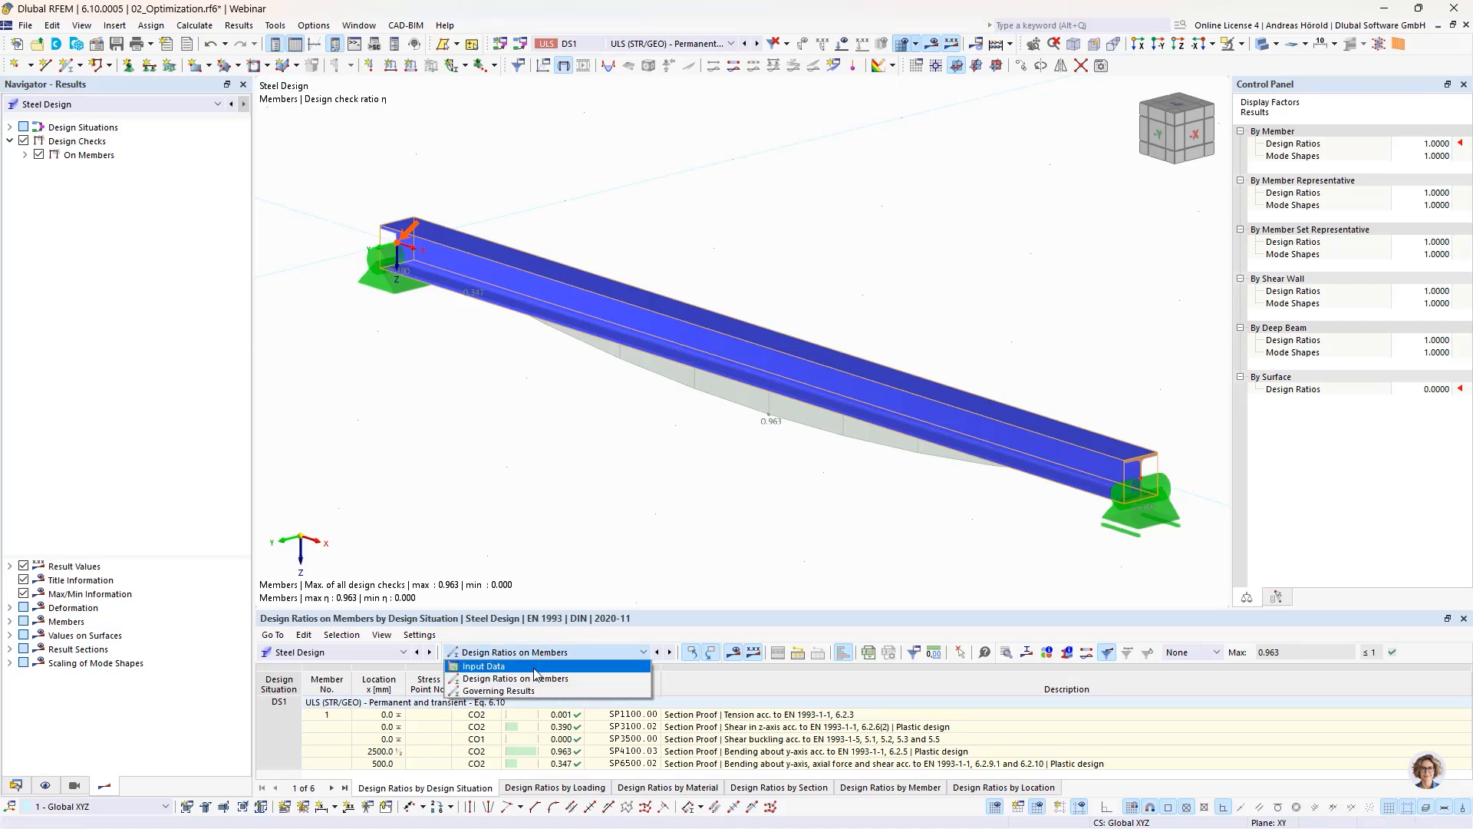
pyautogui.click(536, 666)
pyautogui.click(1057, 703)
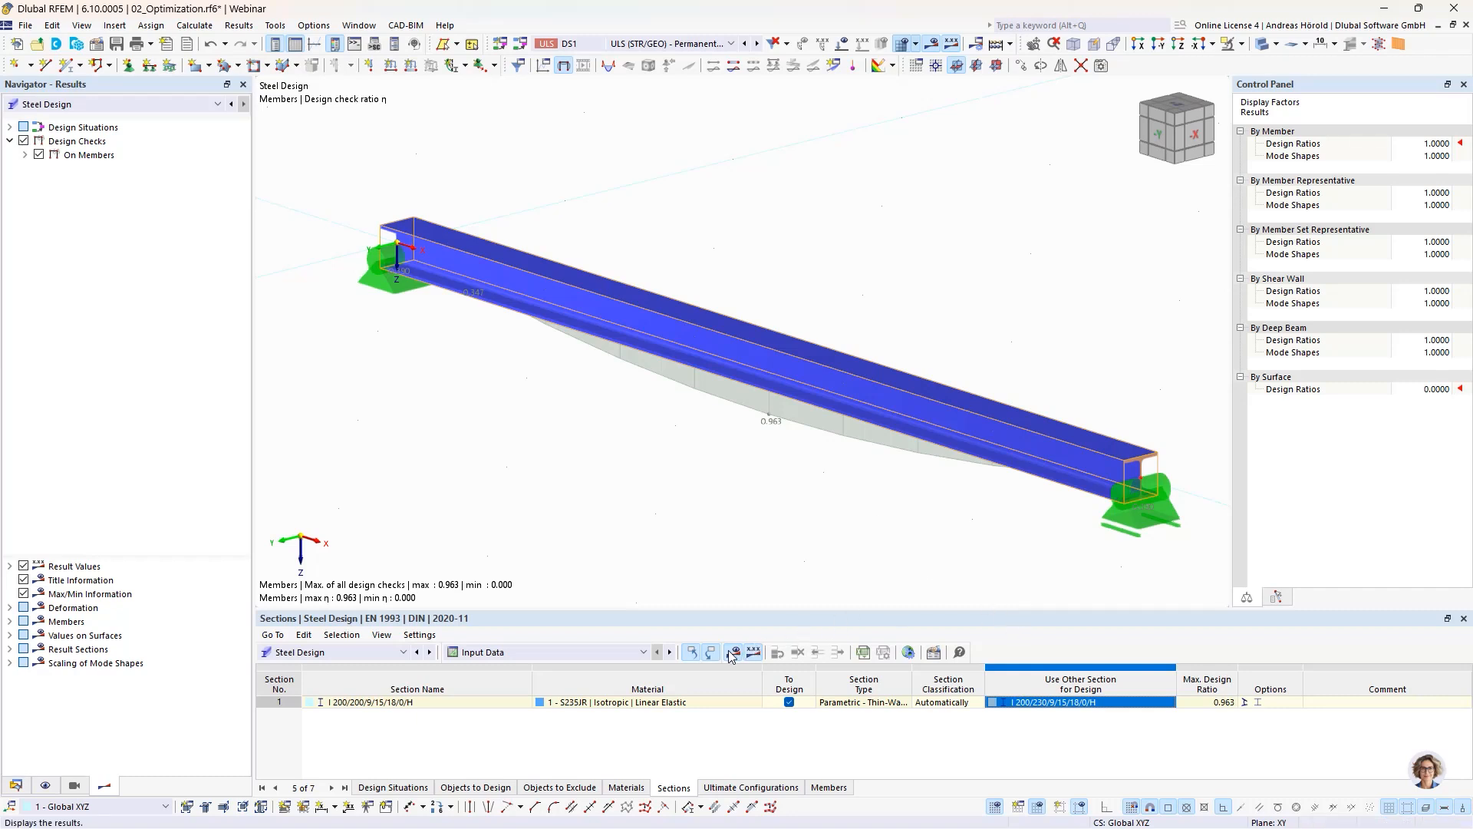
pyautogui.rightClick(1103, 707)
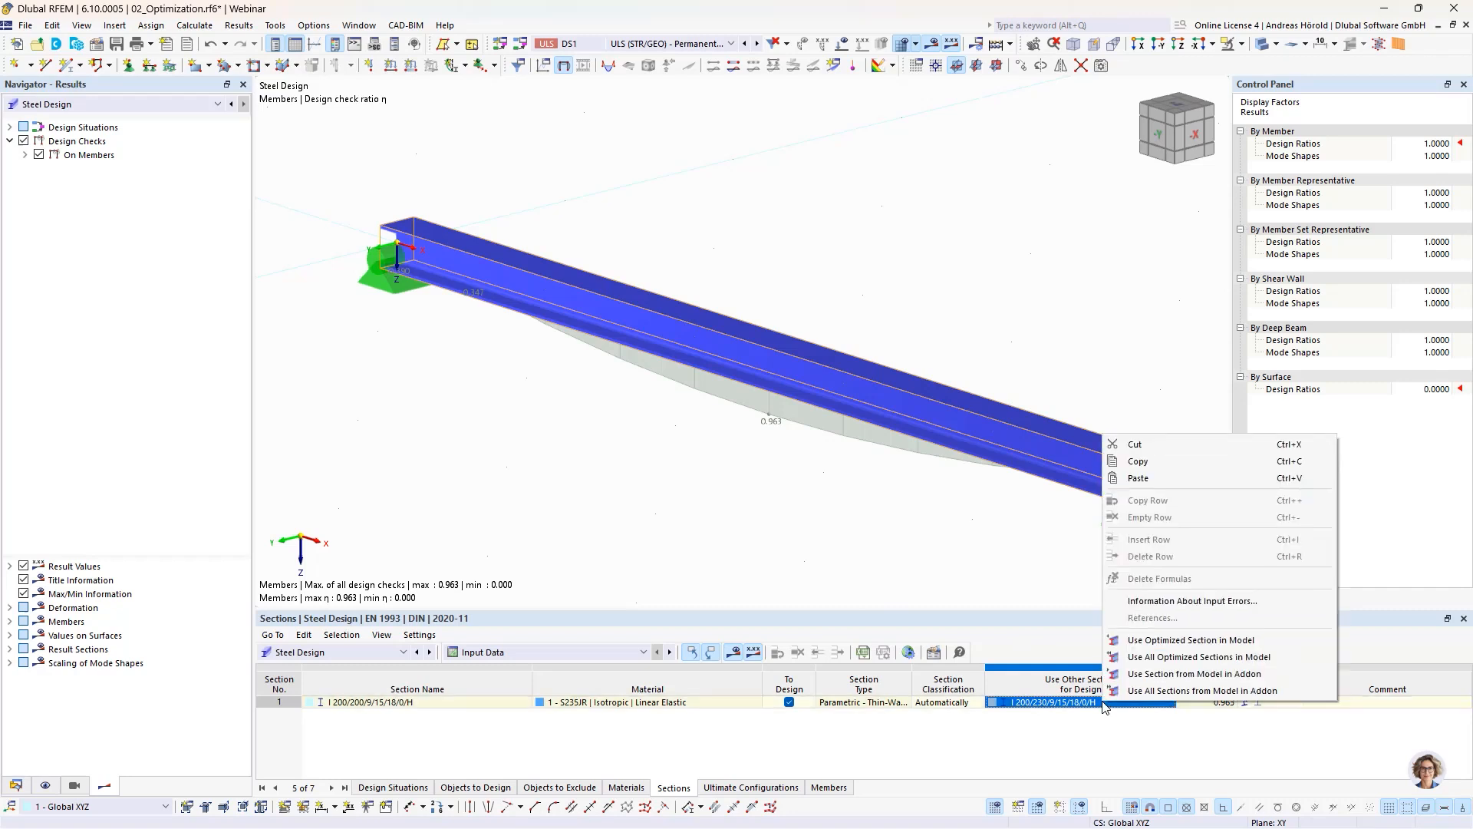
pyautogui.click(1176, 642)
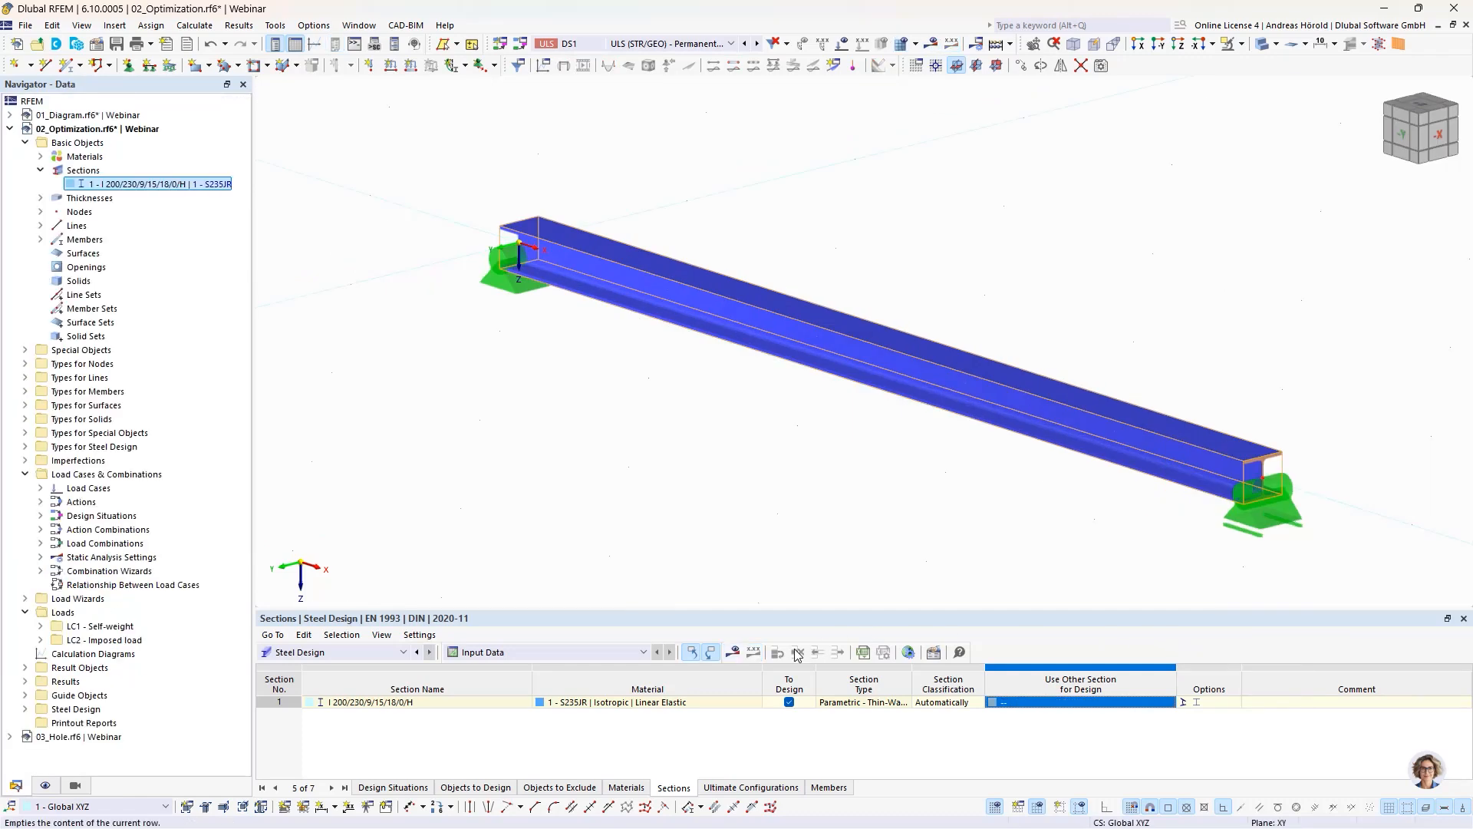
pyautogui.click(735, 653)
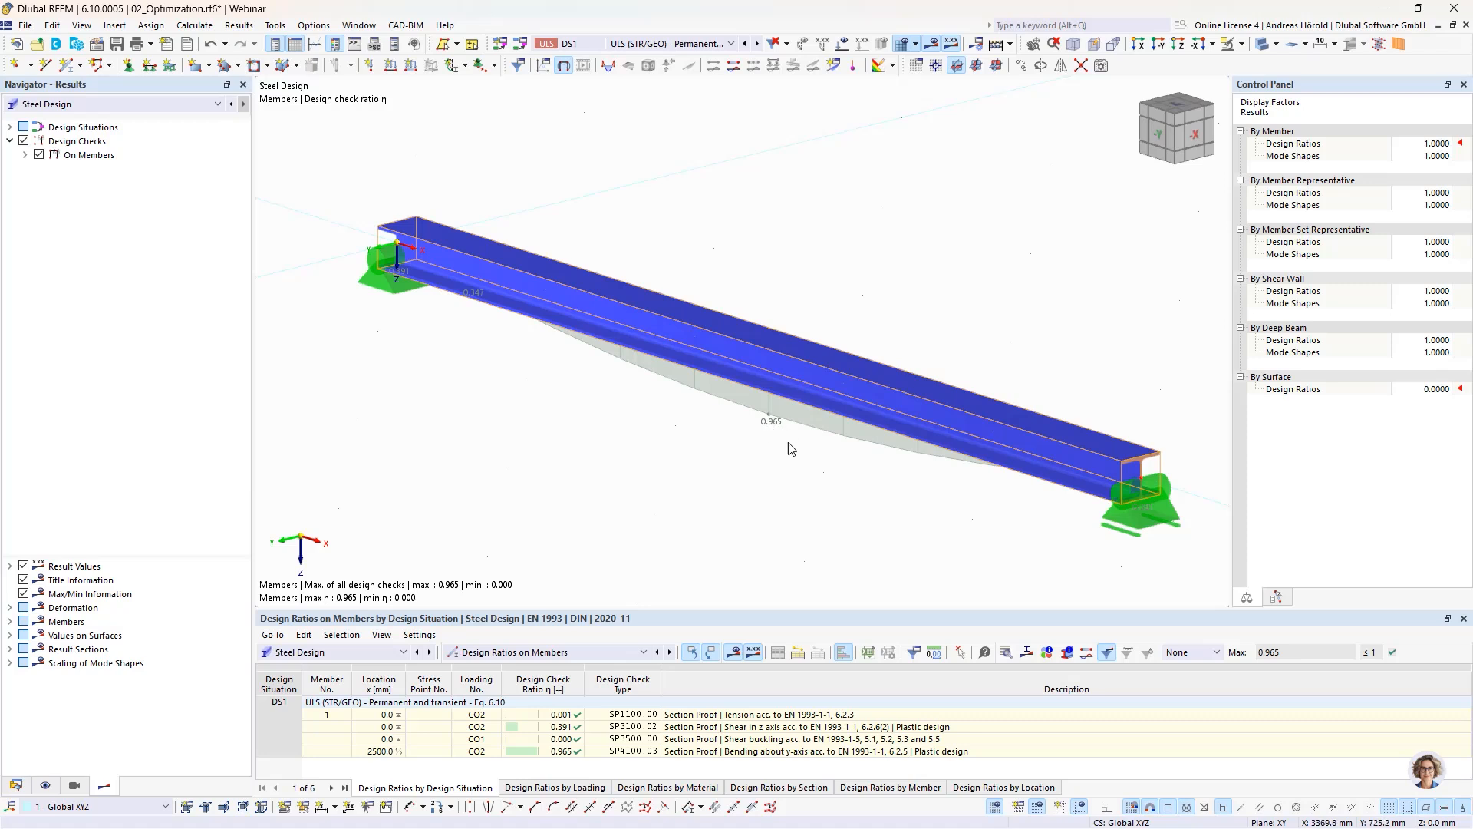
pyautogui.moveTo(793, 449); pyautogui.dragTo(774, 450, button='middle')
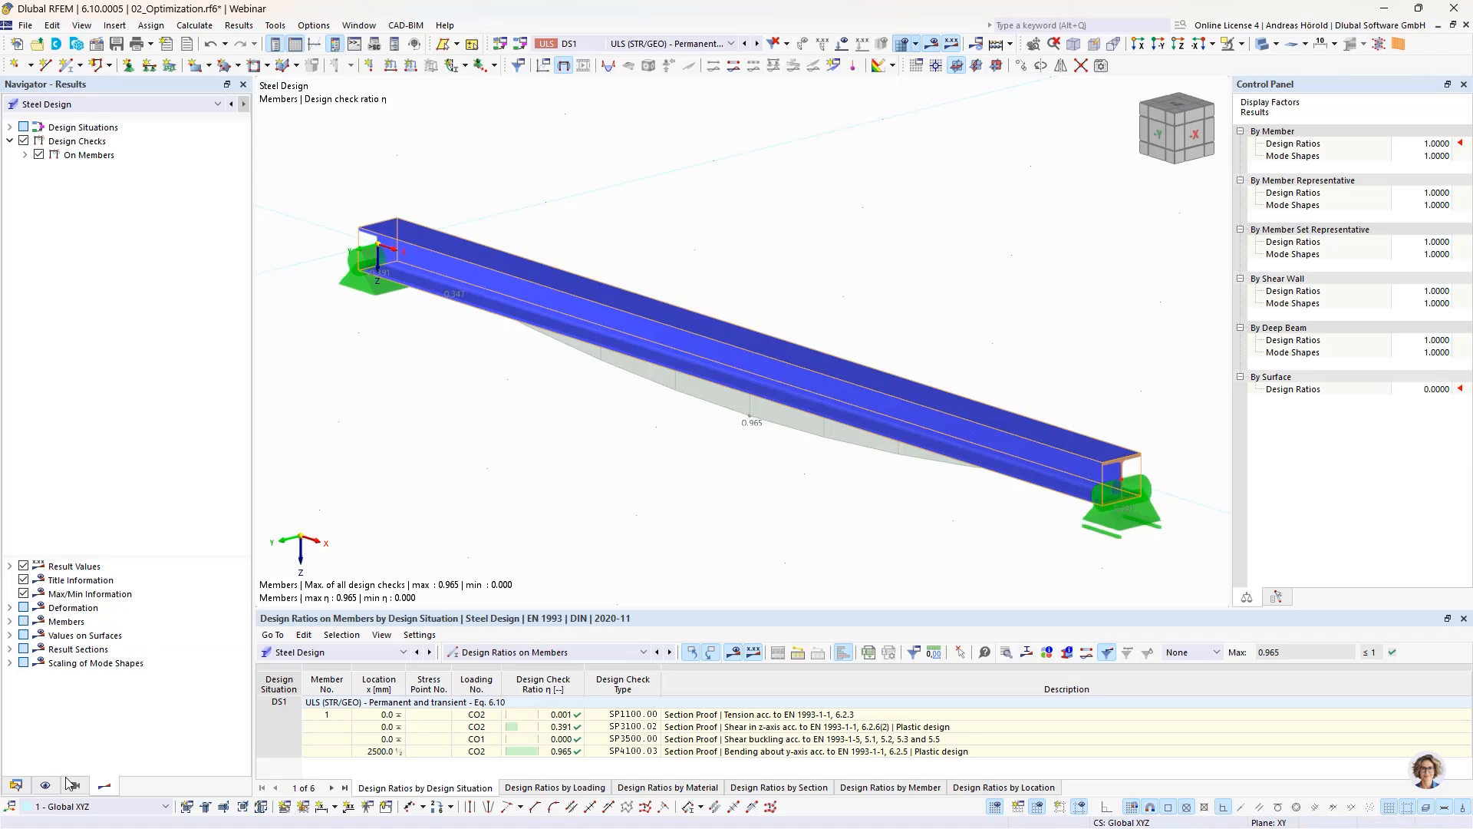
# - Switch to the model 03_Hole.rf6, clear the object selection and view the block with its brackets and rods from the side
pyautogui.click(15, 784)
pyautogui.click(65, 736)
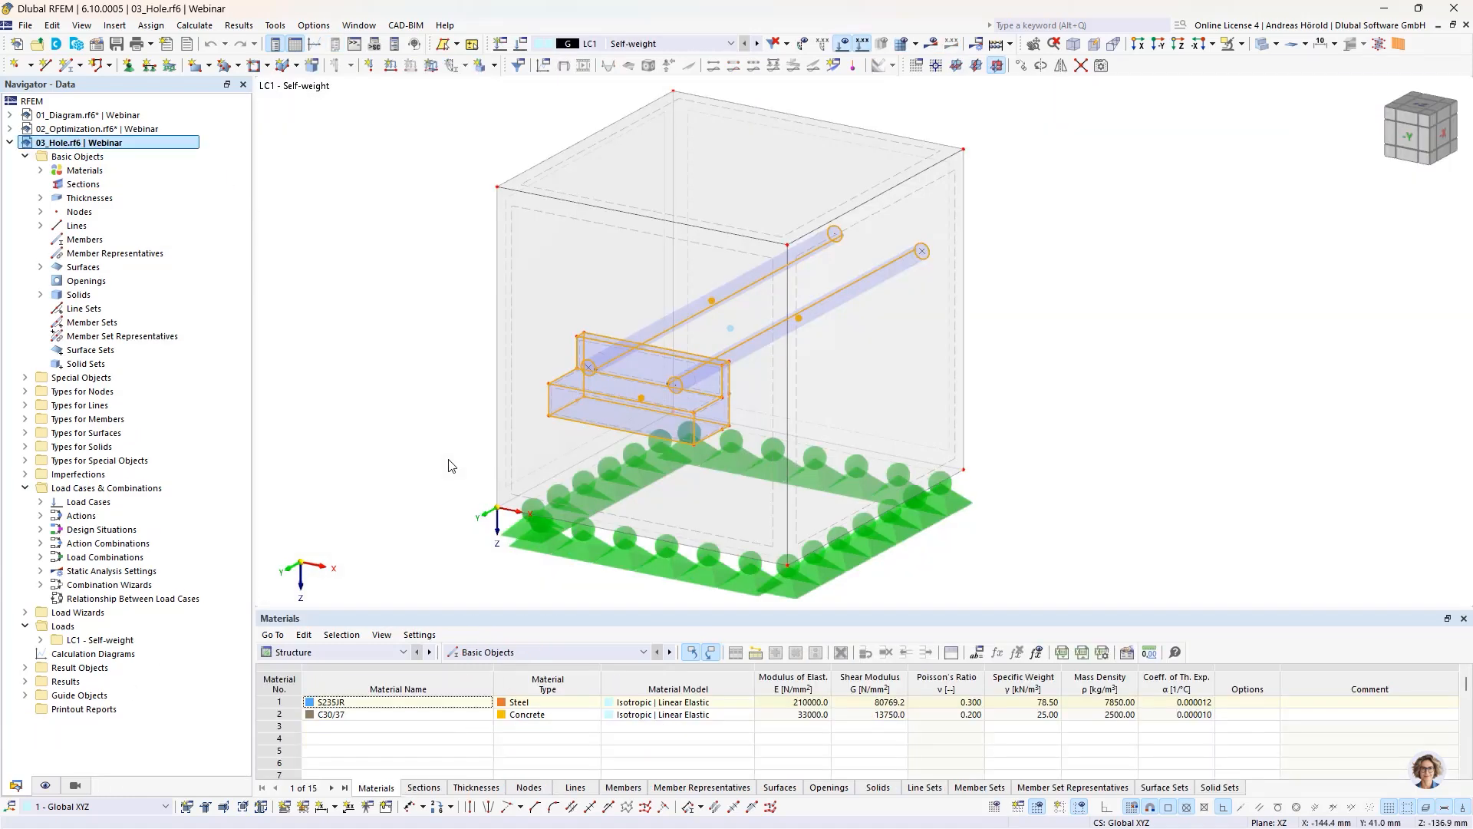
pyautogui.click(446, 458)
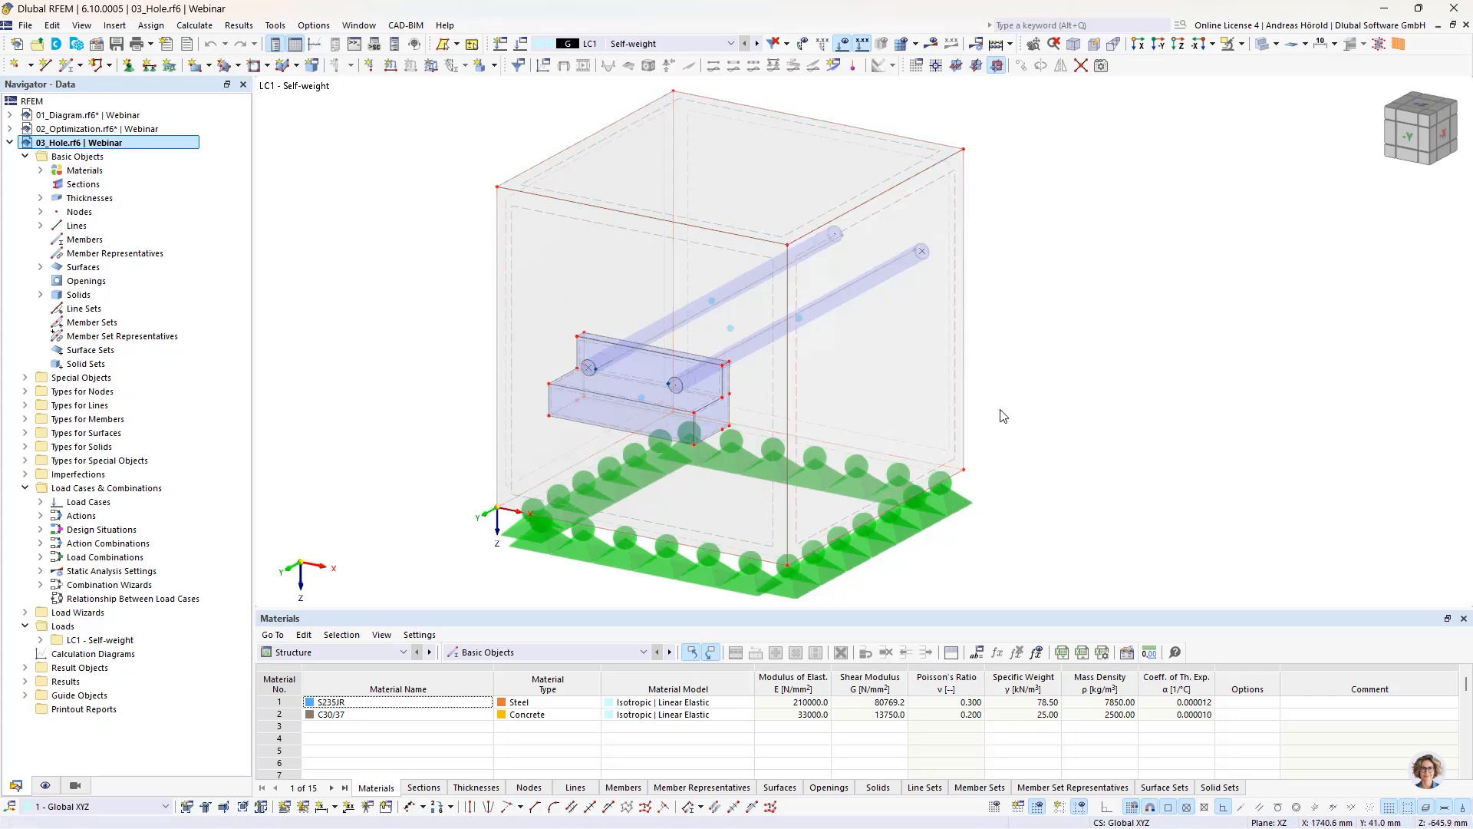
pyautogui.keyDown('ctrl'); pyautogui.moveTo(1004, 418); pyautogui.dragTo(932, 393, button='middle'); pyautogui.keyUp('ctrl')
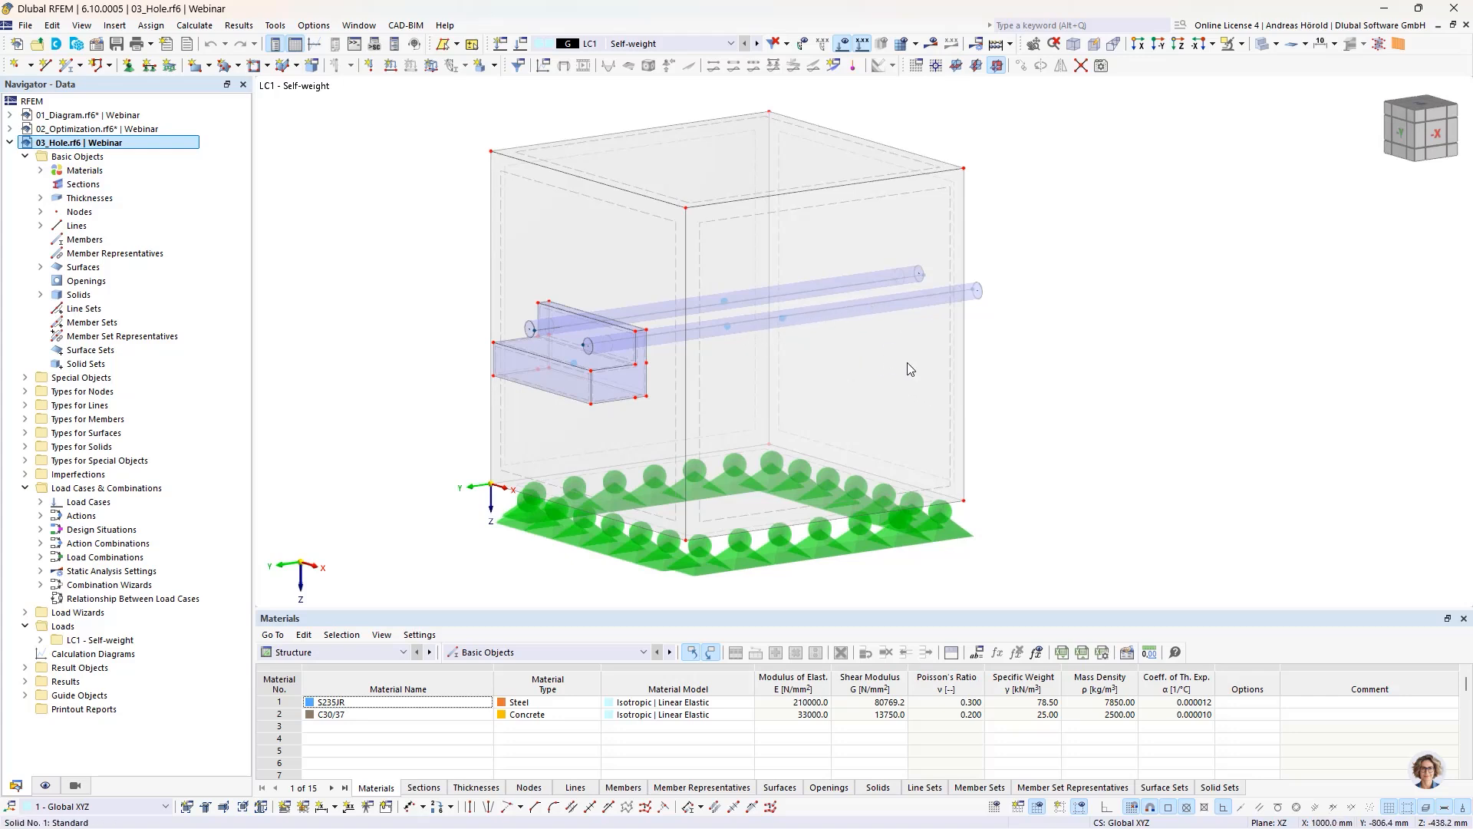
# - List the model's solids and highlight solids 1 to 4 one after another to identify each in the model
pyautogui.click(39, 294)
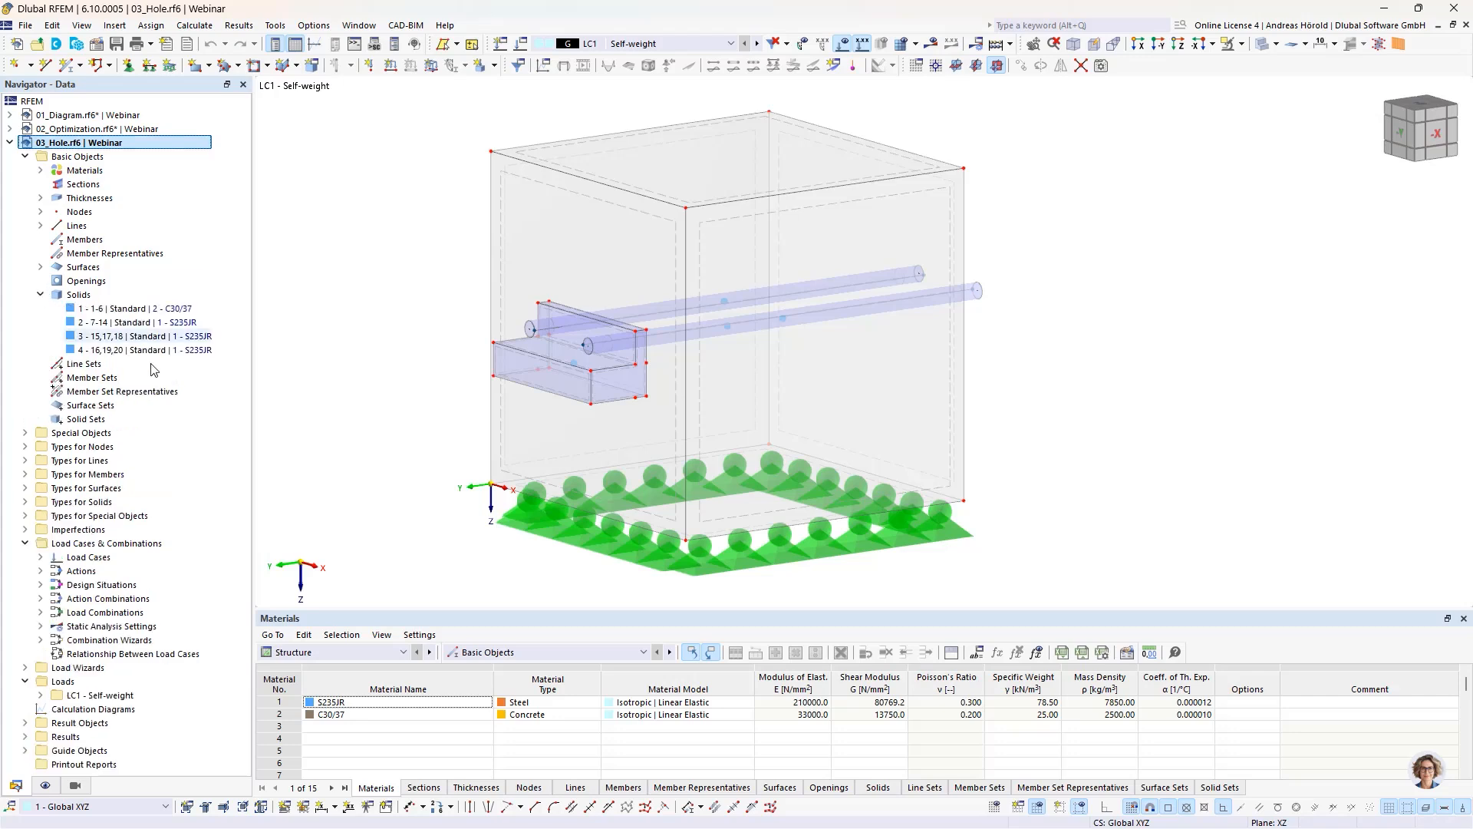
pyautogui.click(137, 311)
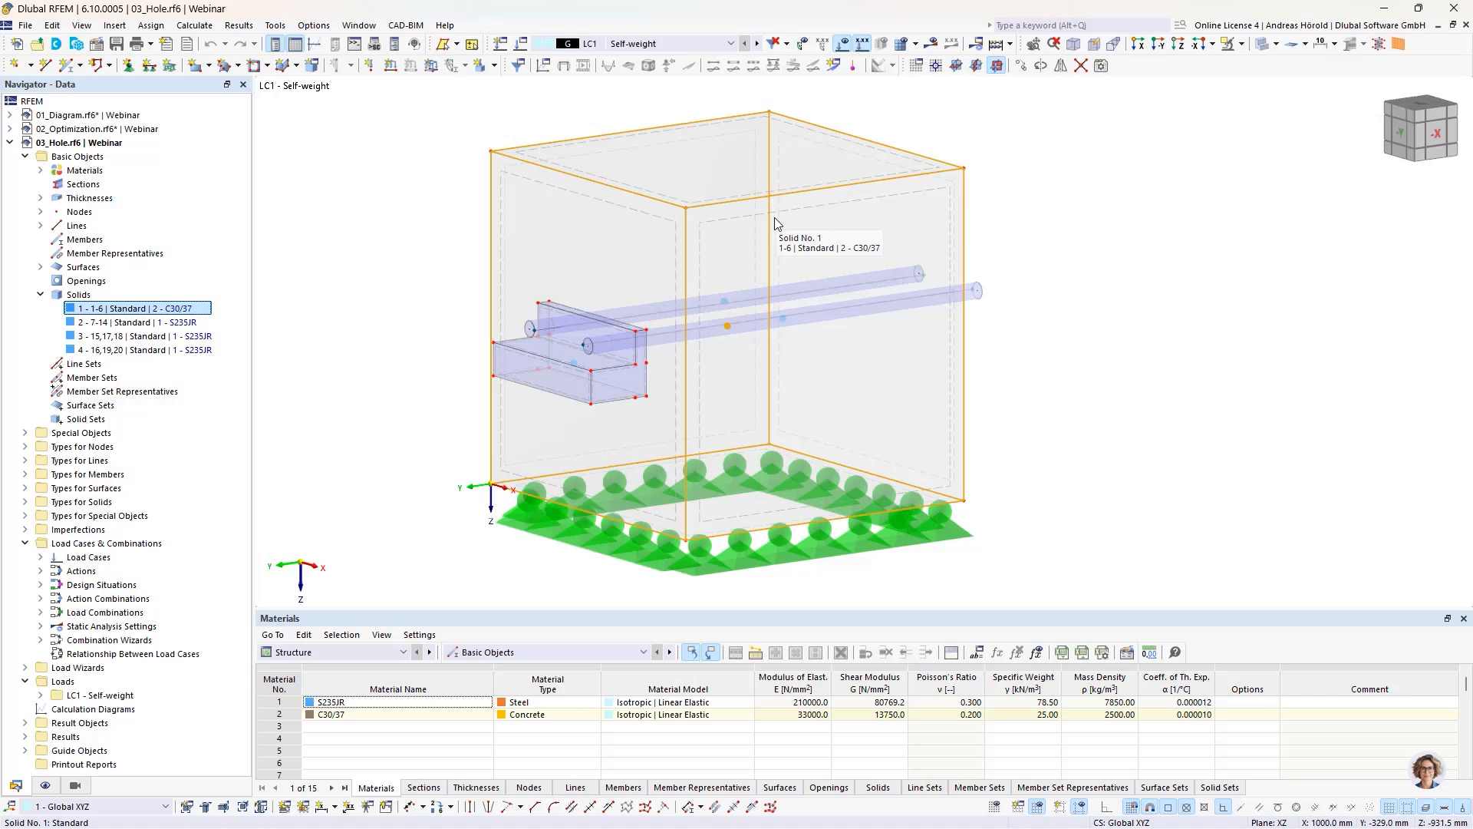
pyautogui.click(139, 323)
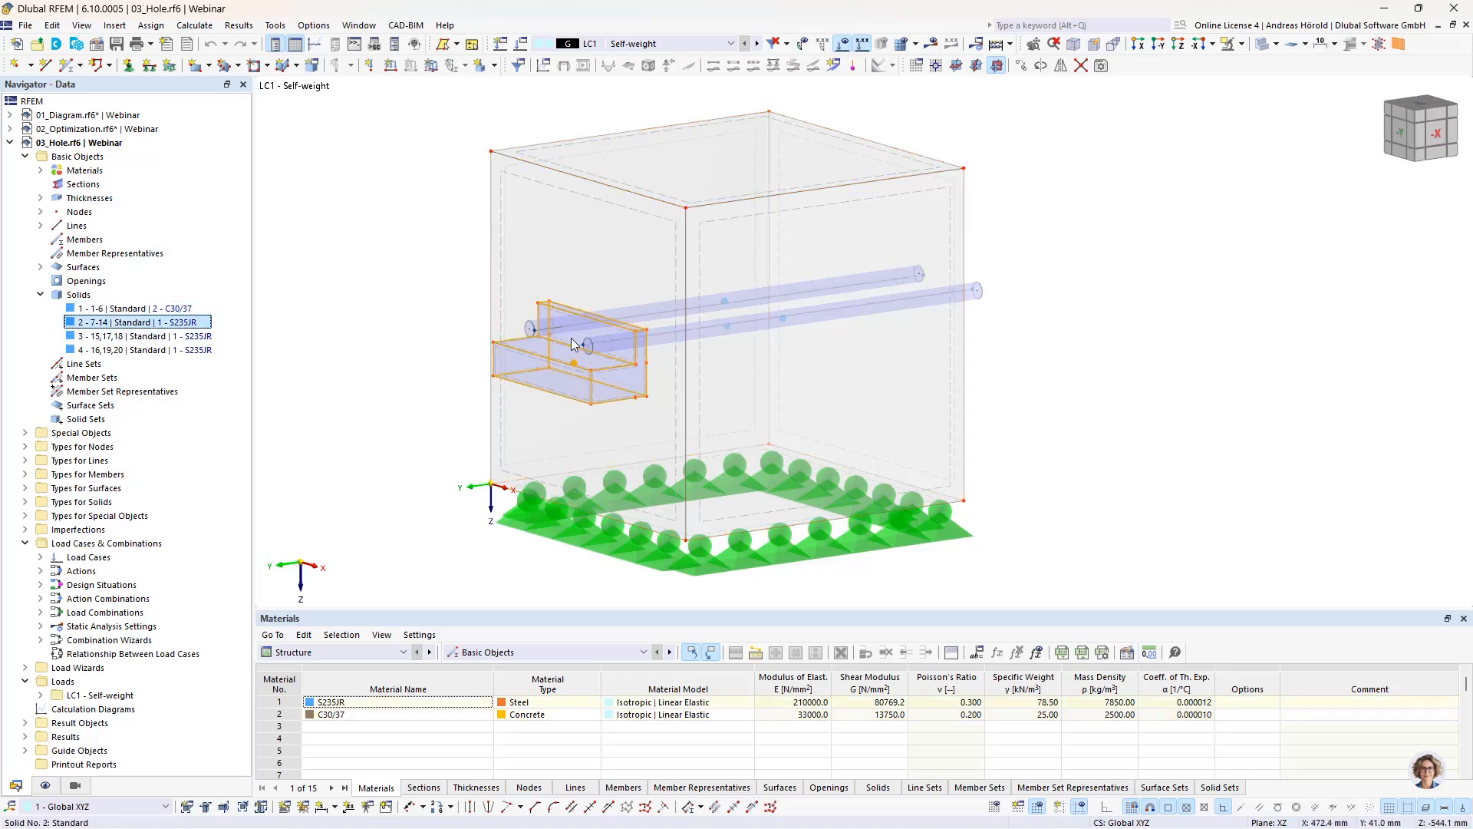
pyautogui.click(151, 338)
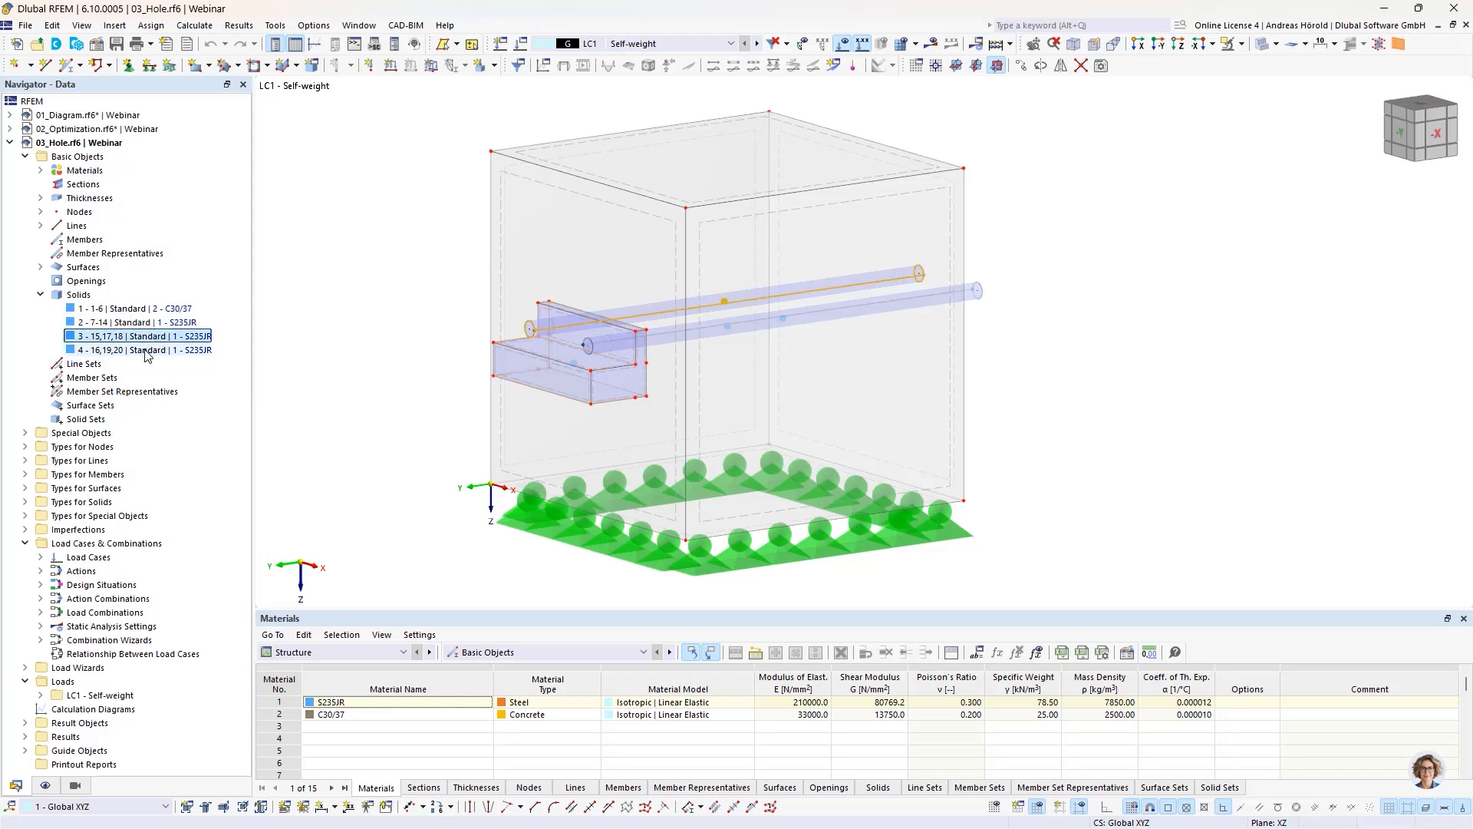
pyautogui.click(148, 351)
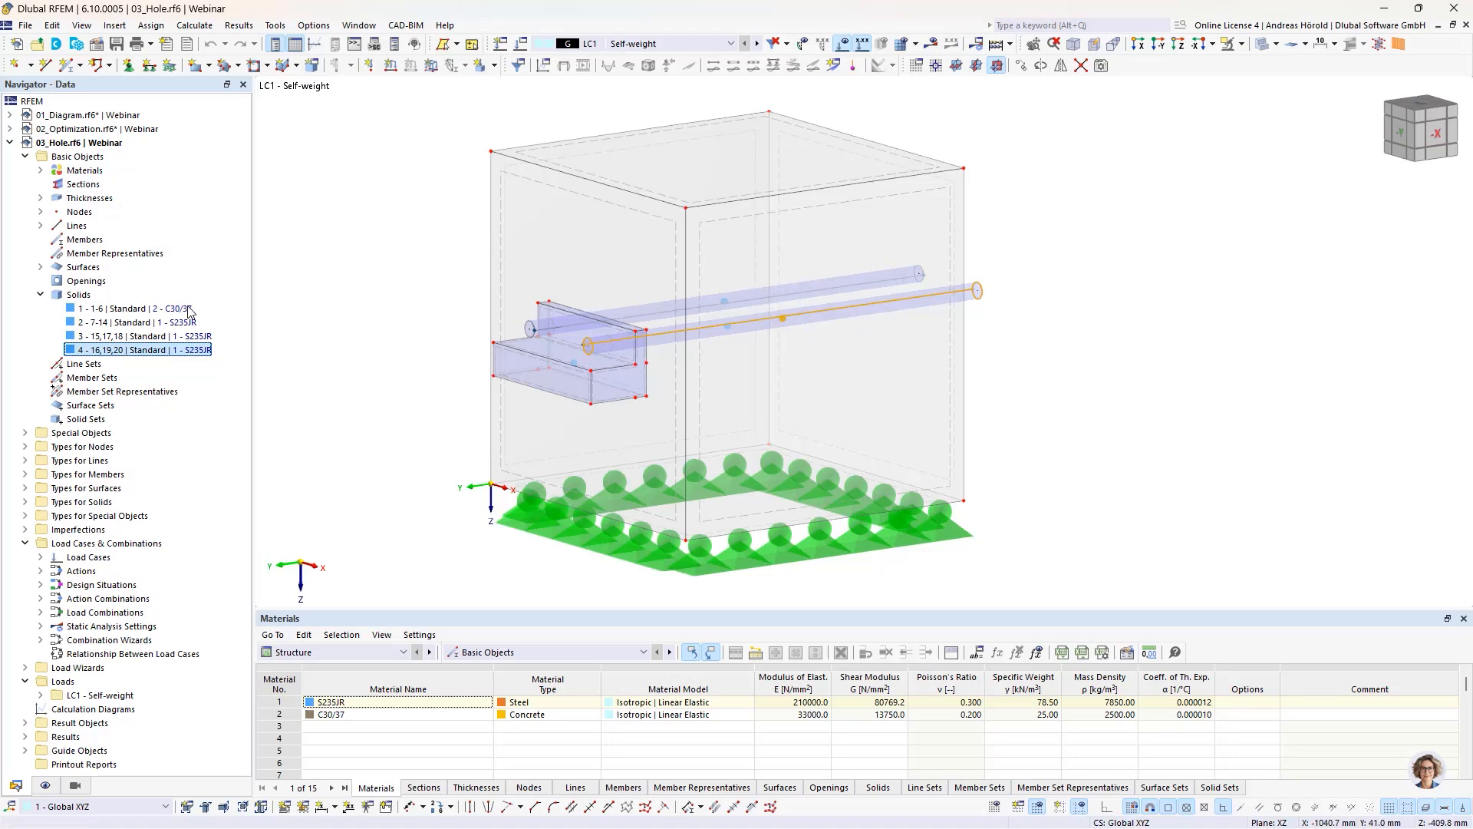
# - Isolate the concrete solid 1 using Visibility by Selected and Related Objects, and cancel the visibility mode after viewing it
pyautogui.click(135, 310)
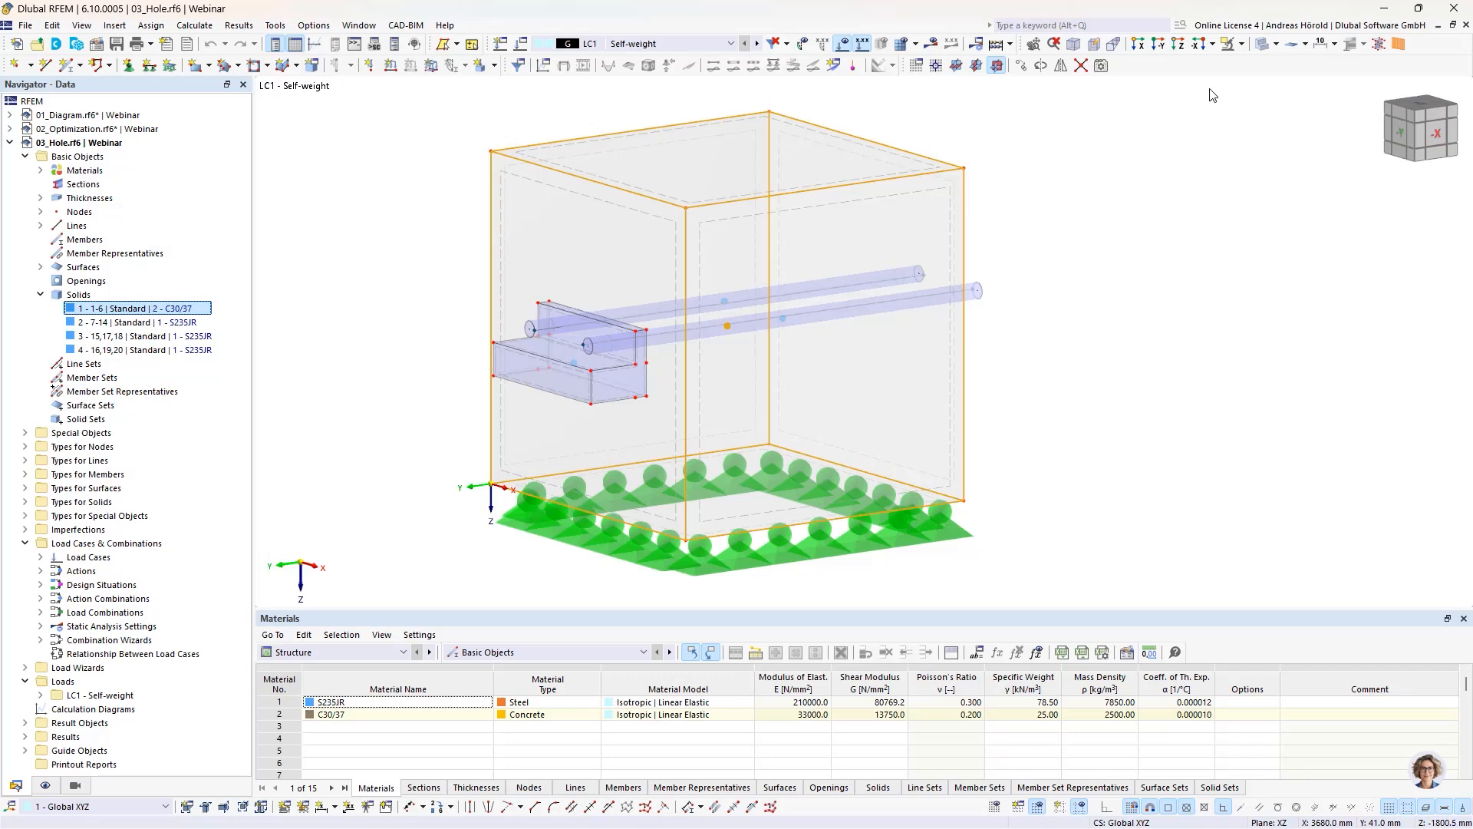
pyautogui.click(1240, 44)
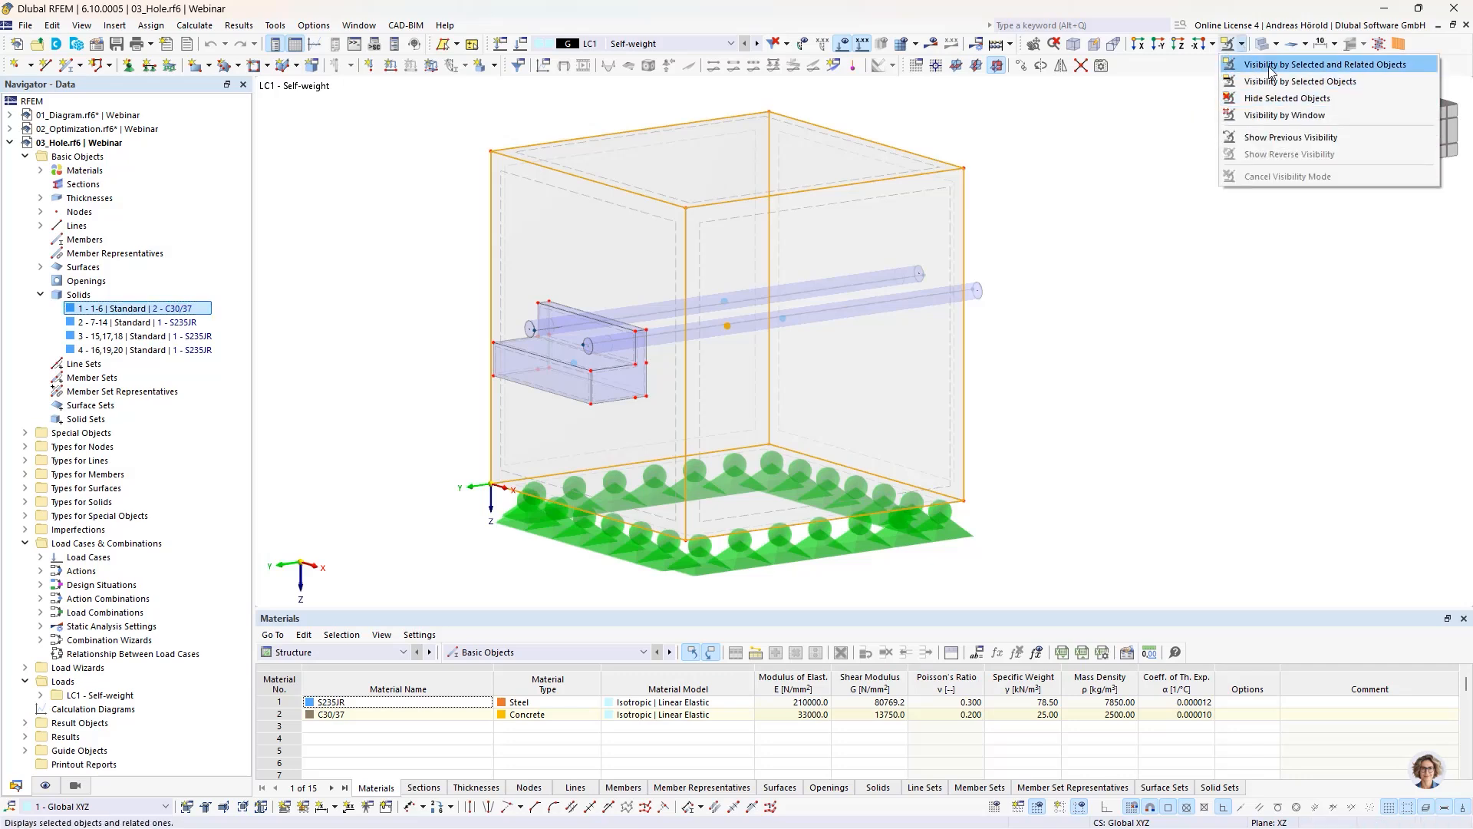
pyautogui.click(1310, 66)
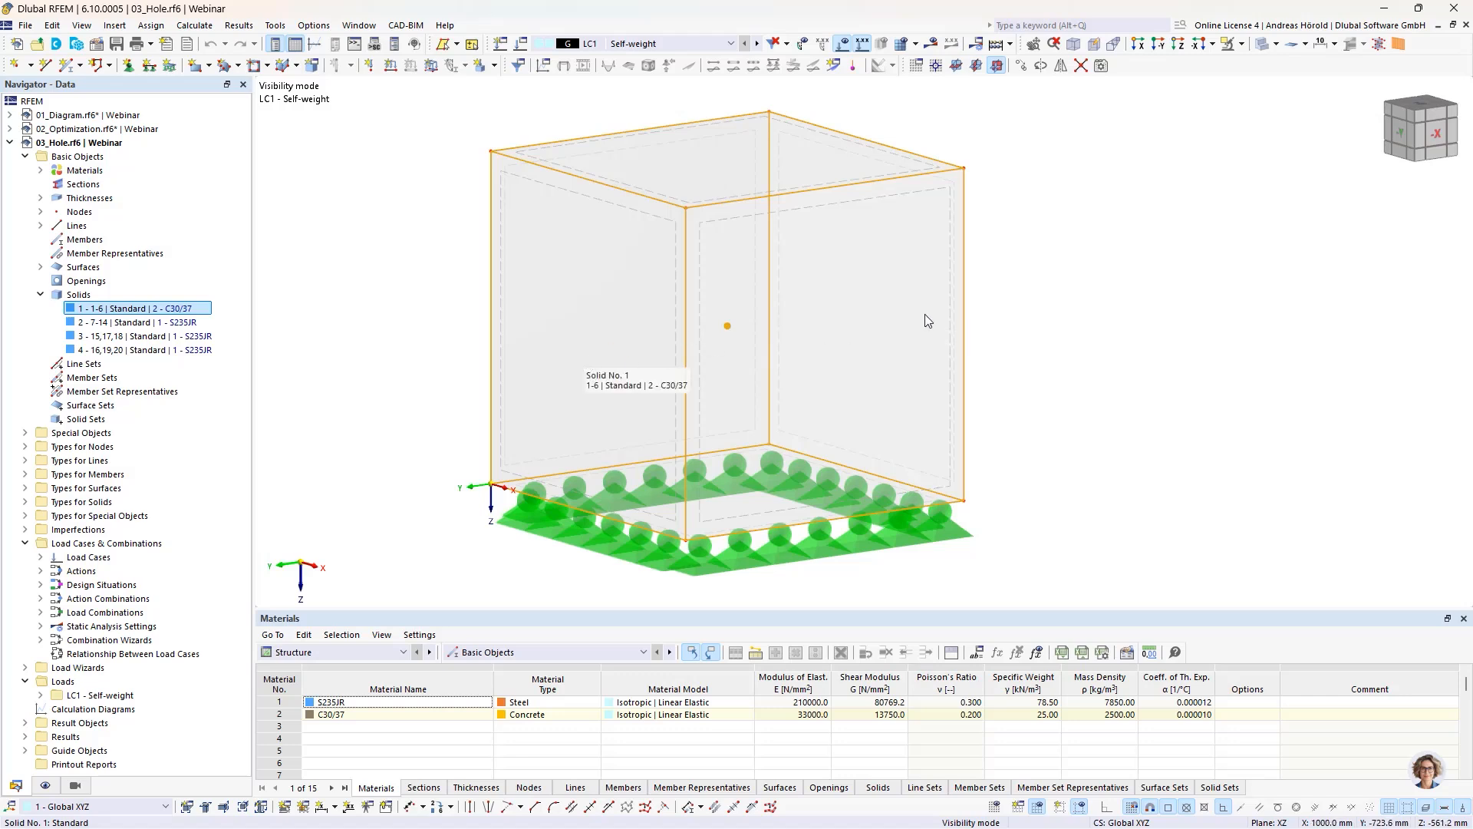
pyautogui.click(1242, 44)
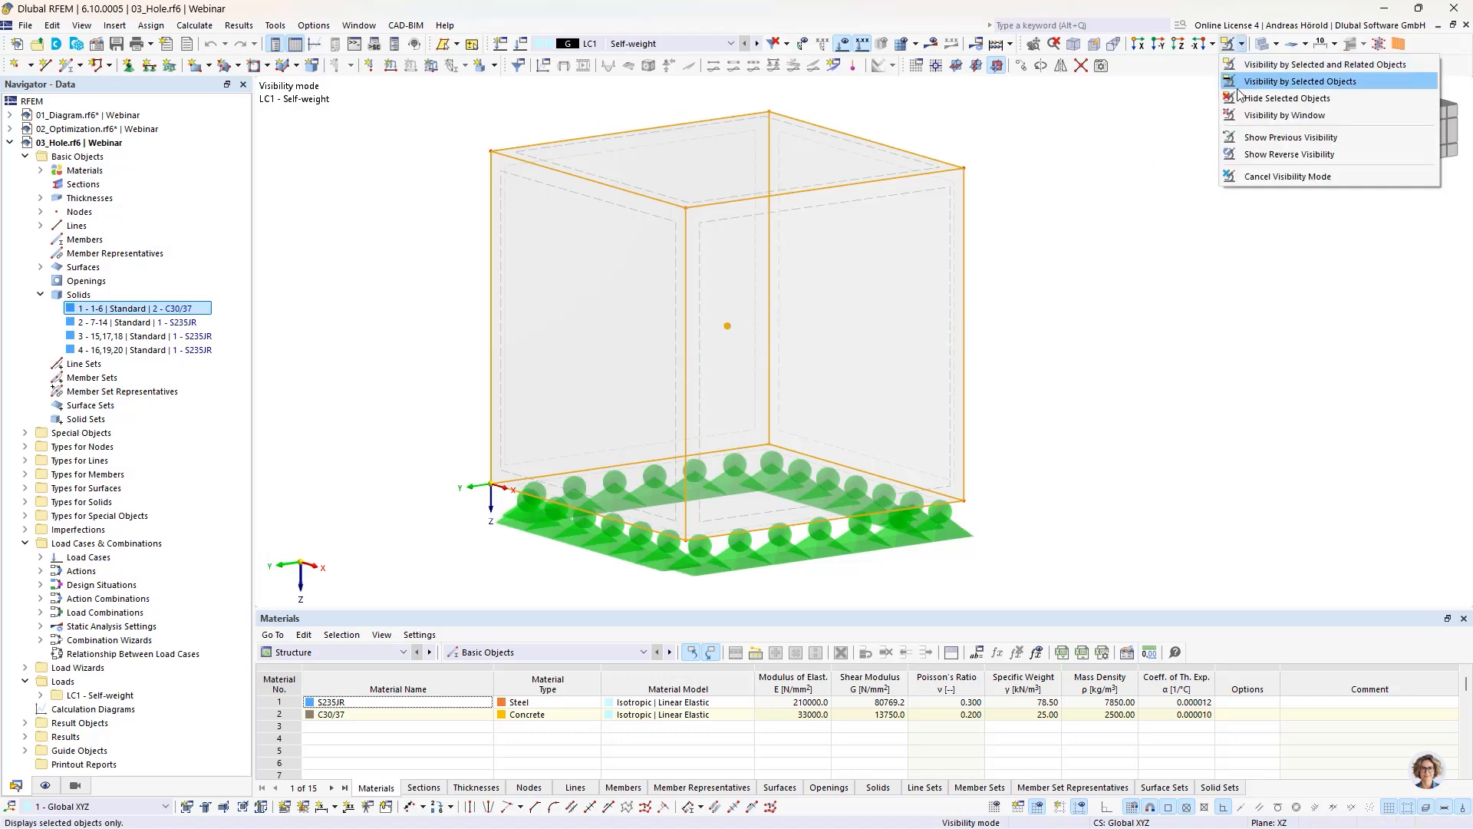
pyautogui.click(1268, 175)
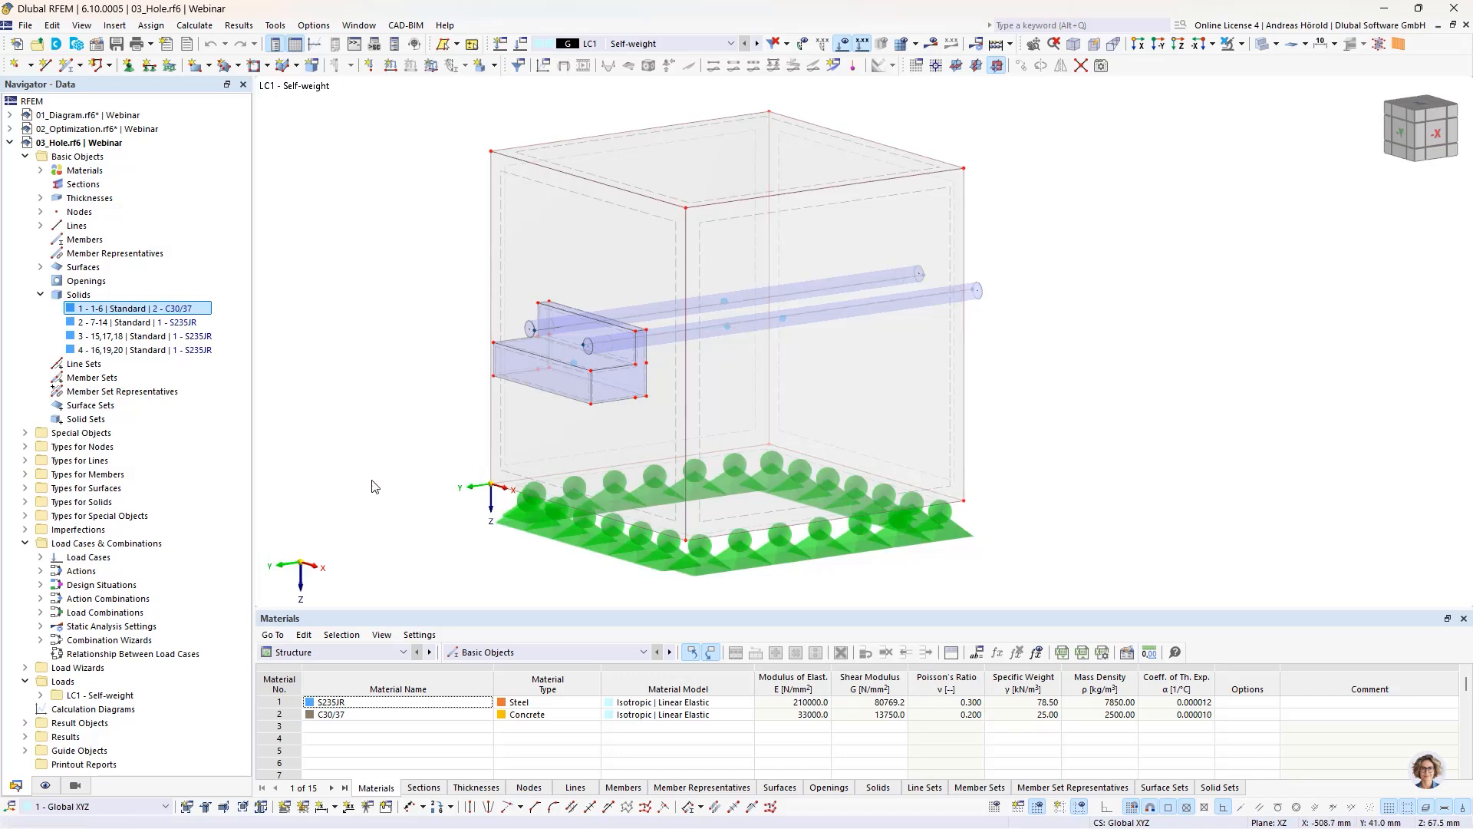
# - Change the solid type of the two cylindrical solids 3 and 4 to Hole and accept the regeneration of the affected solids
pyautogui.click(139, 336)
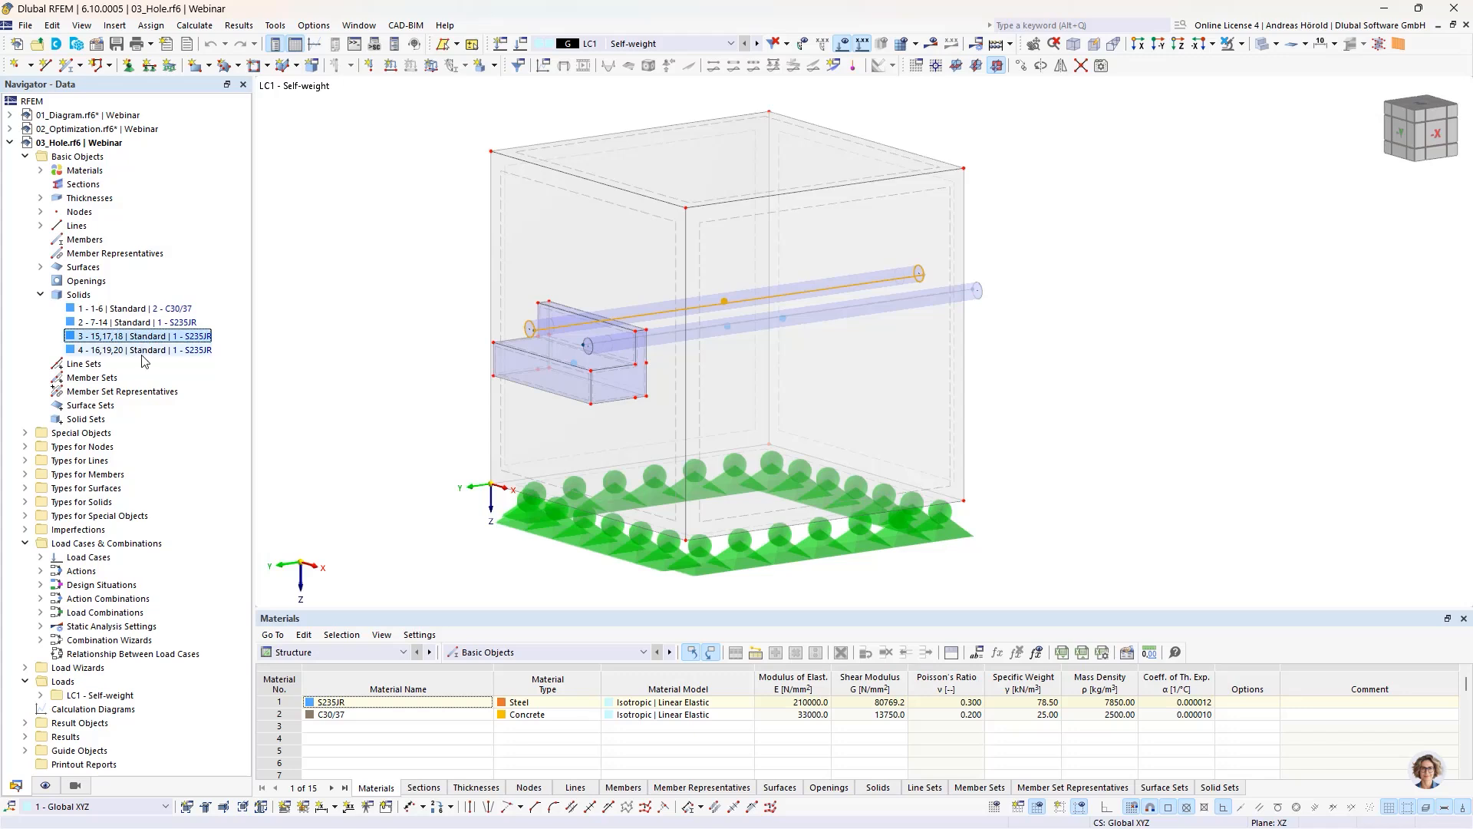
pyautogui.keyDown('ctrl'); pyautogui.click(143, 350); pyautogui.keyUp('ctrl')
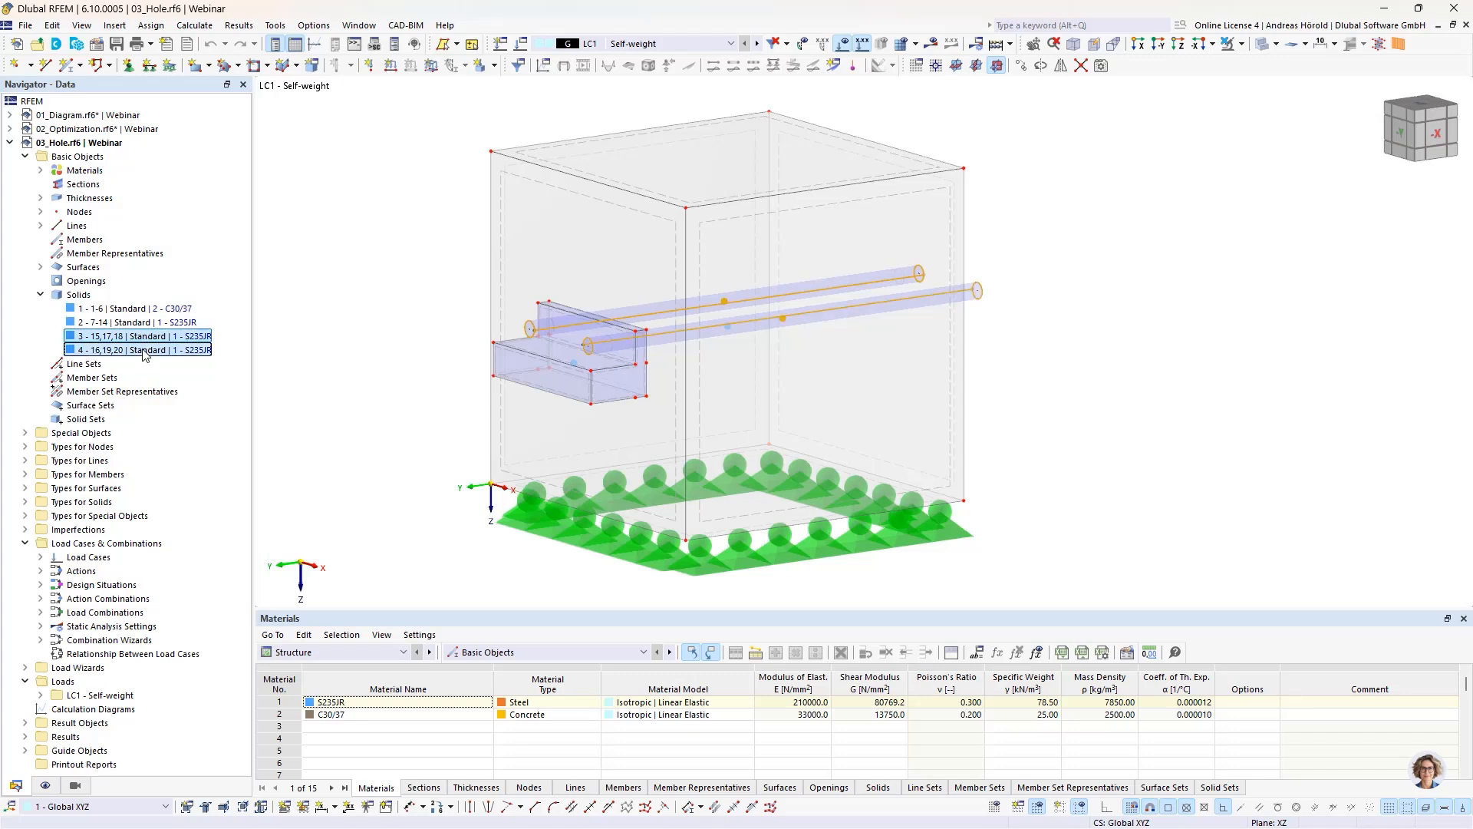
pyautogui.rightClick(143, 353)
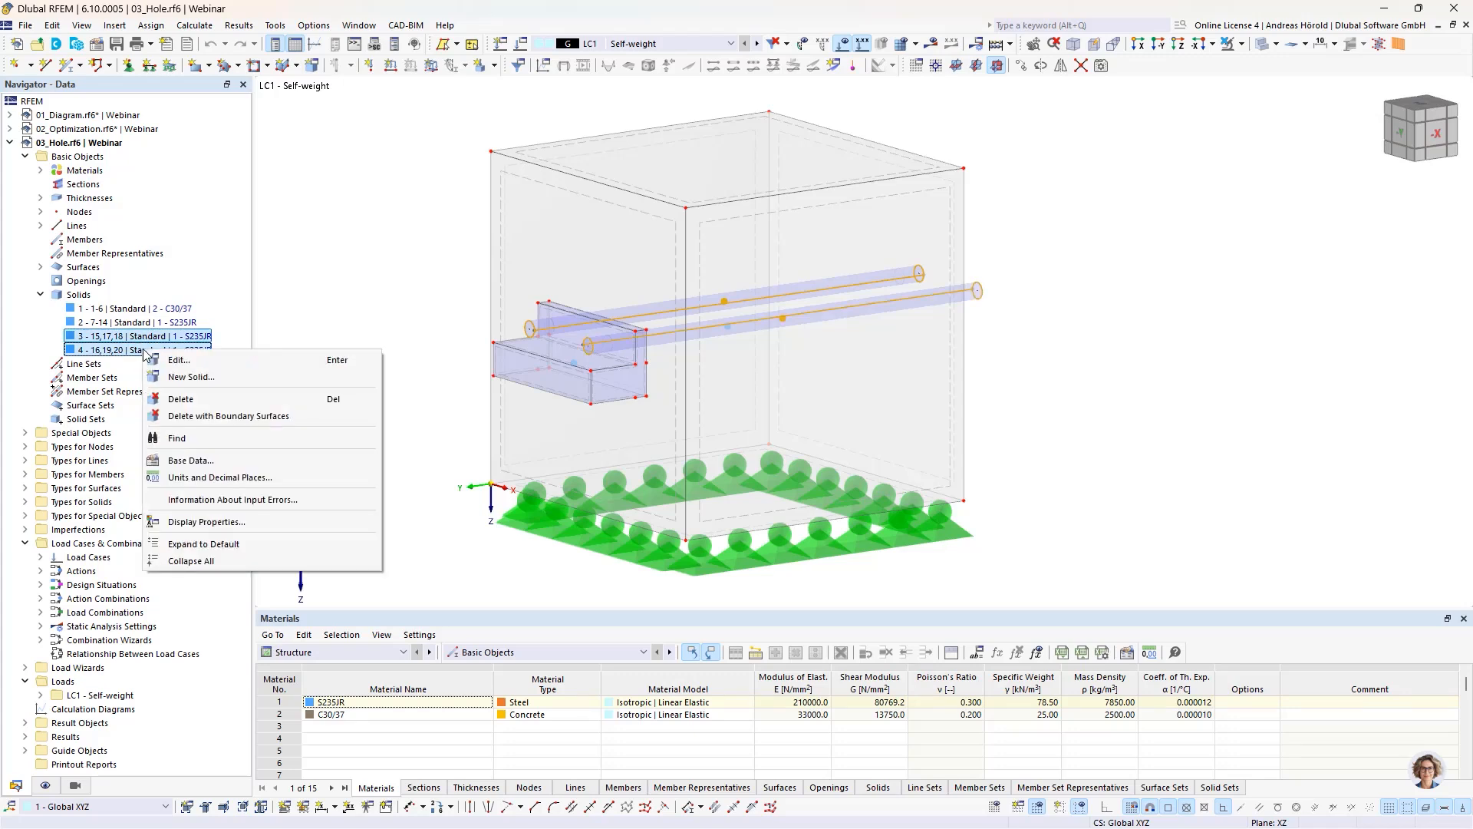
pyautogui.click(192, 362)
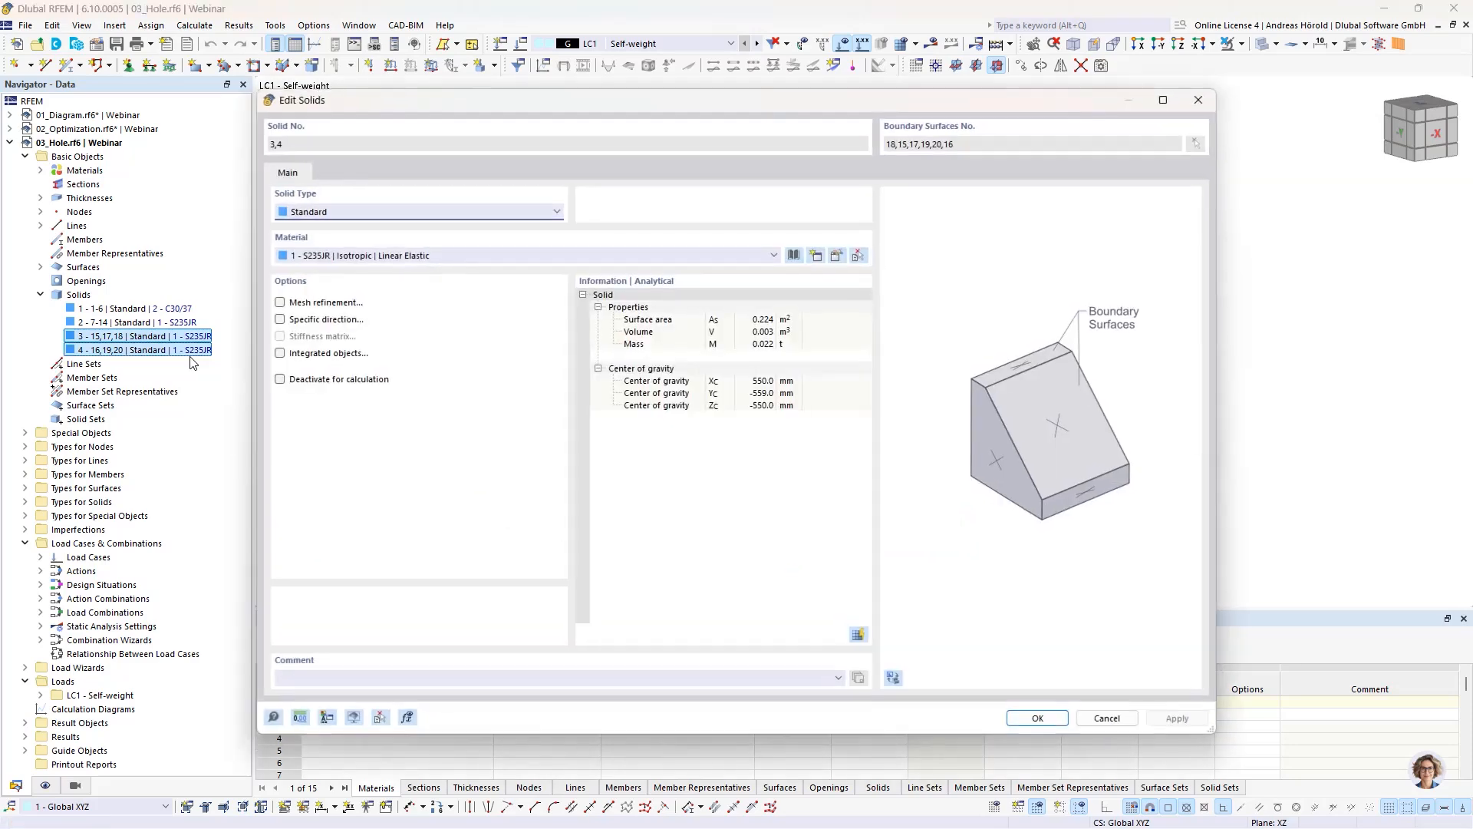
pyautogui.click(380, 212)
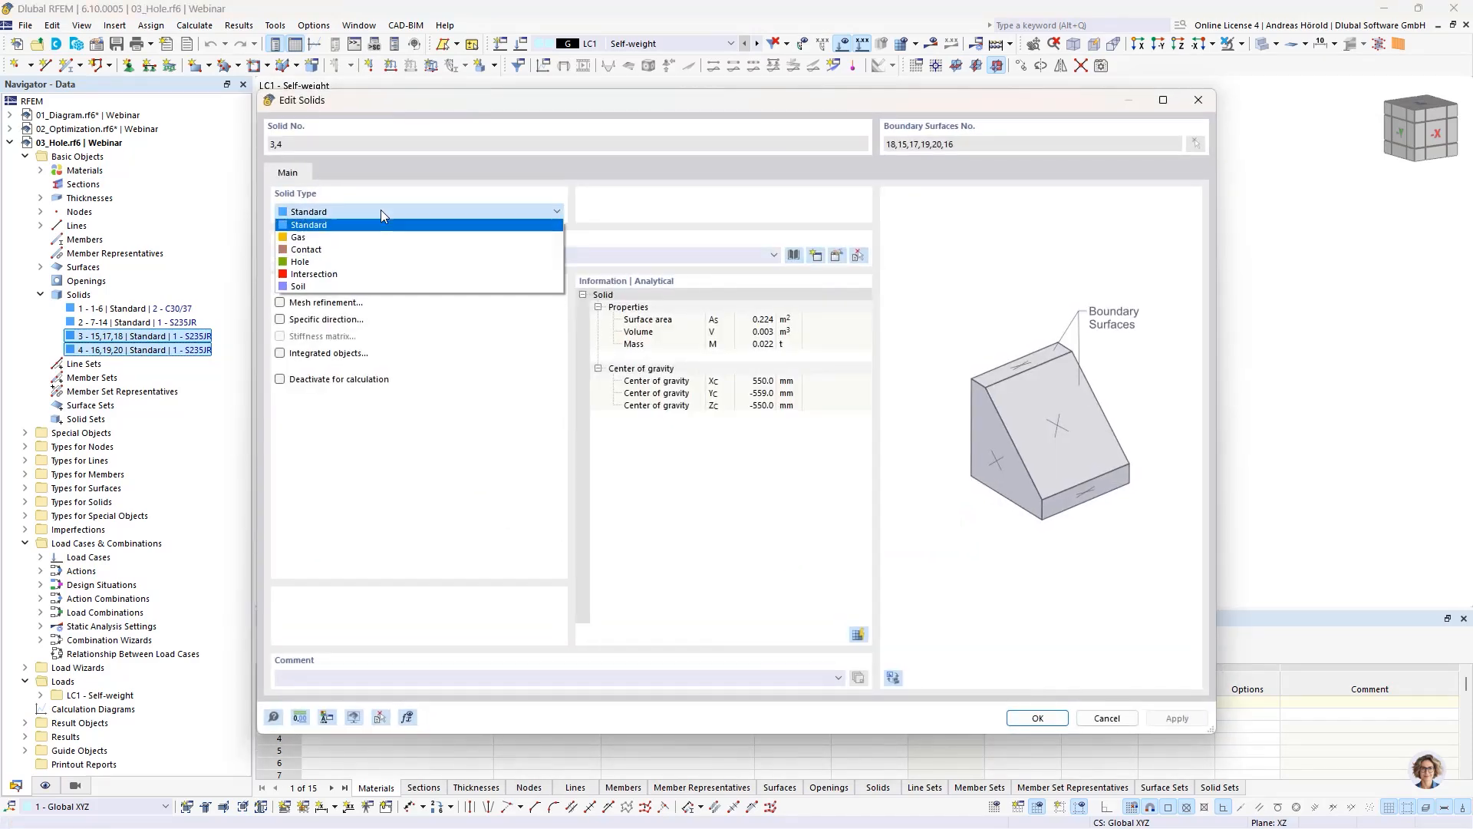
pyautogui.click(361, 261)
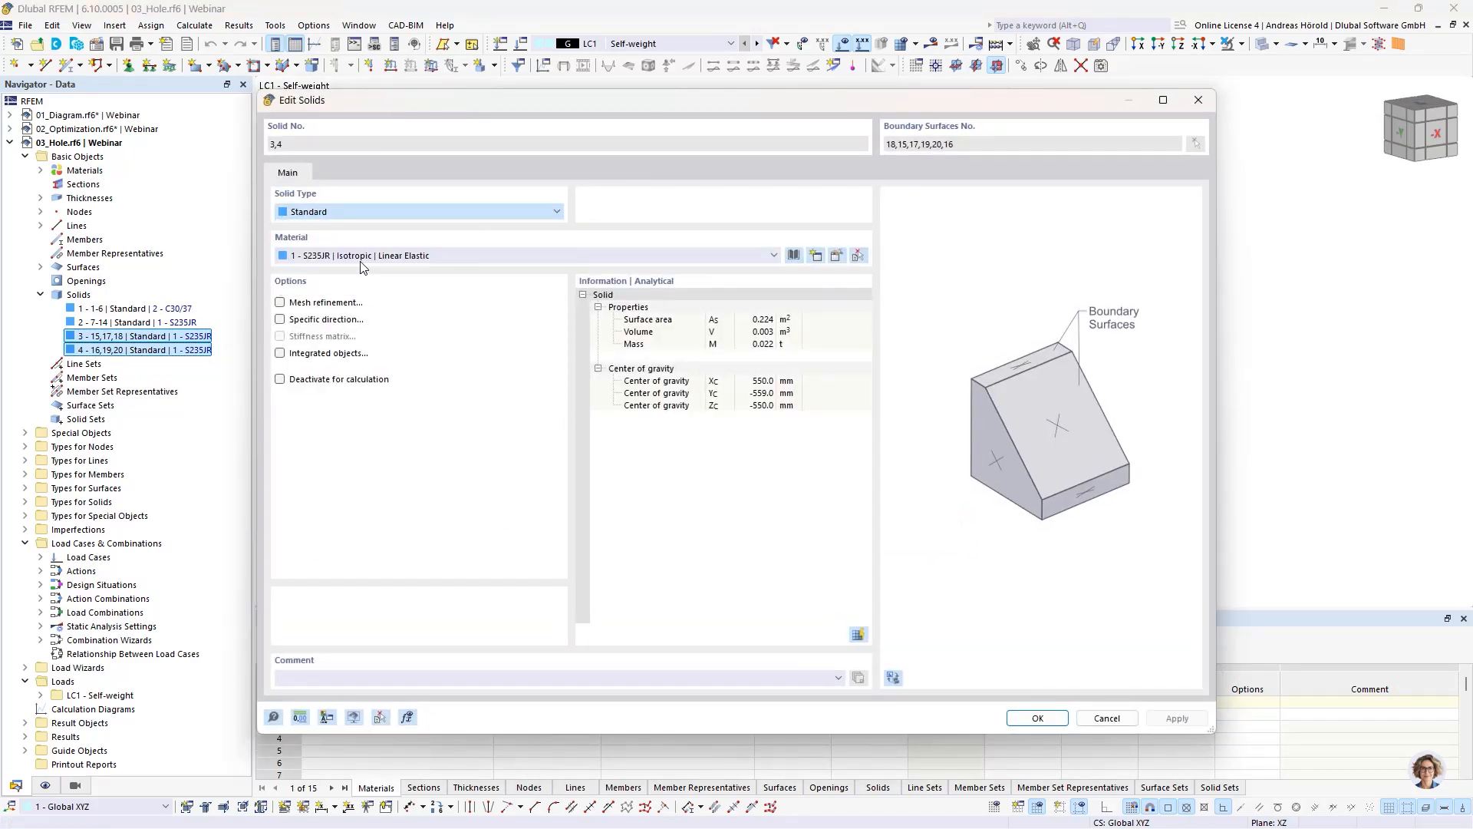
pyautogui.click(1040, 721)
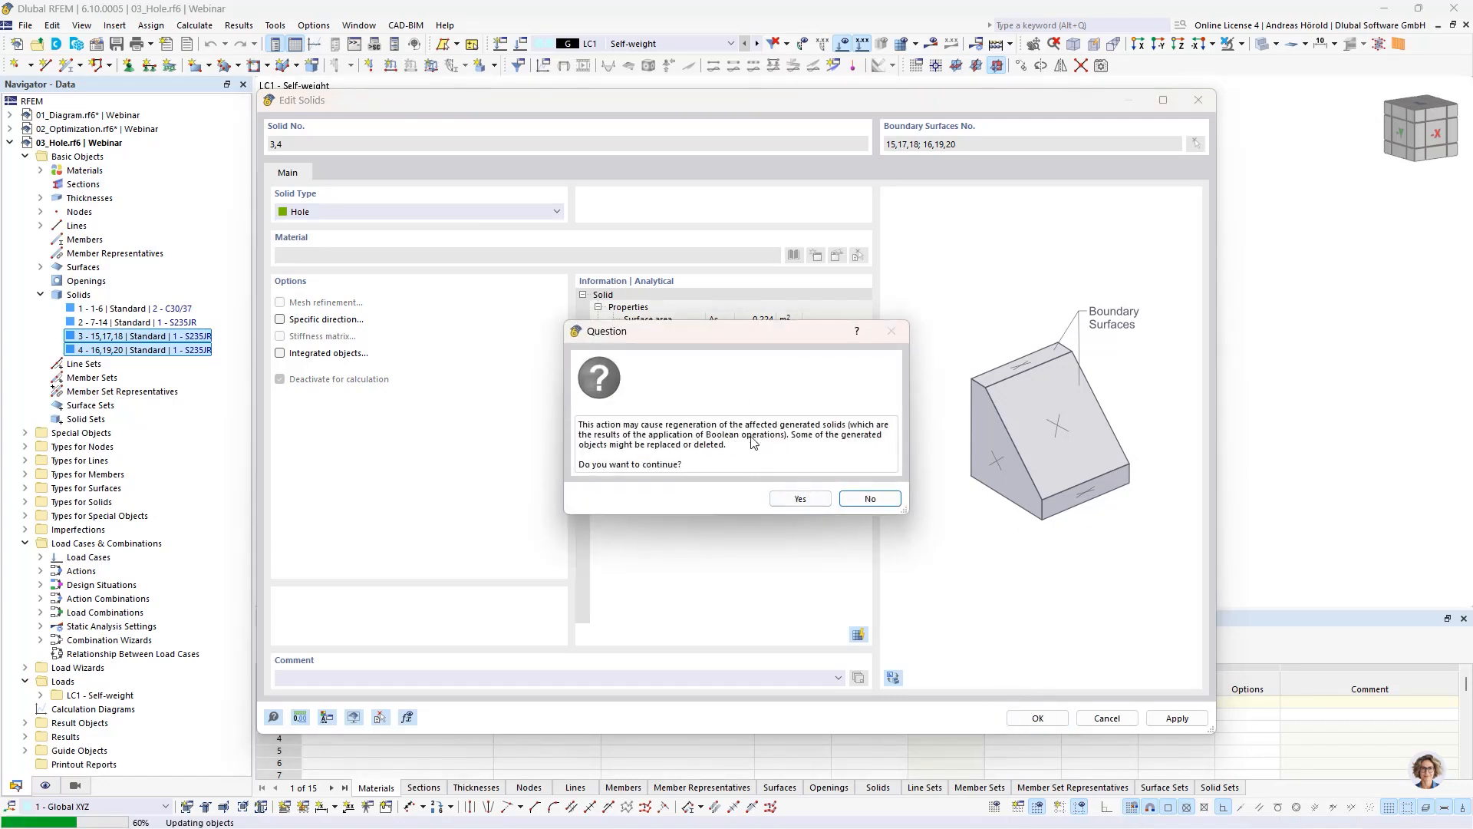
pyautogui.click(798, 499)
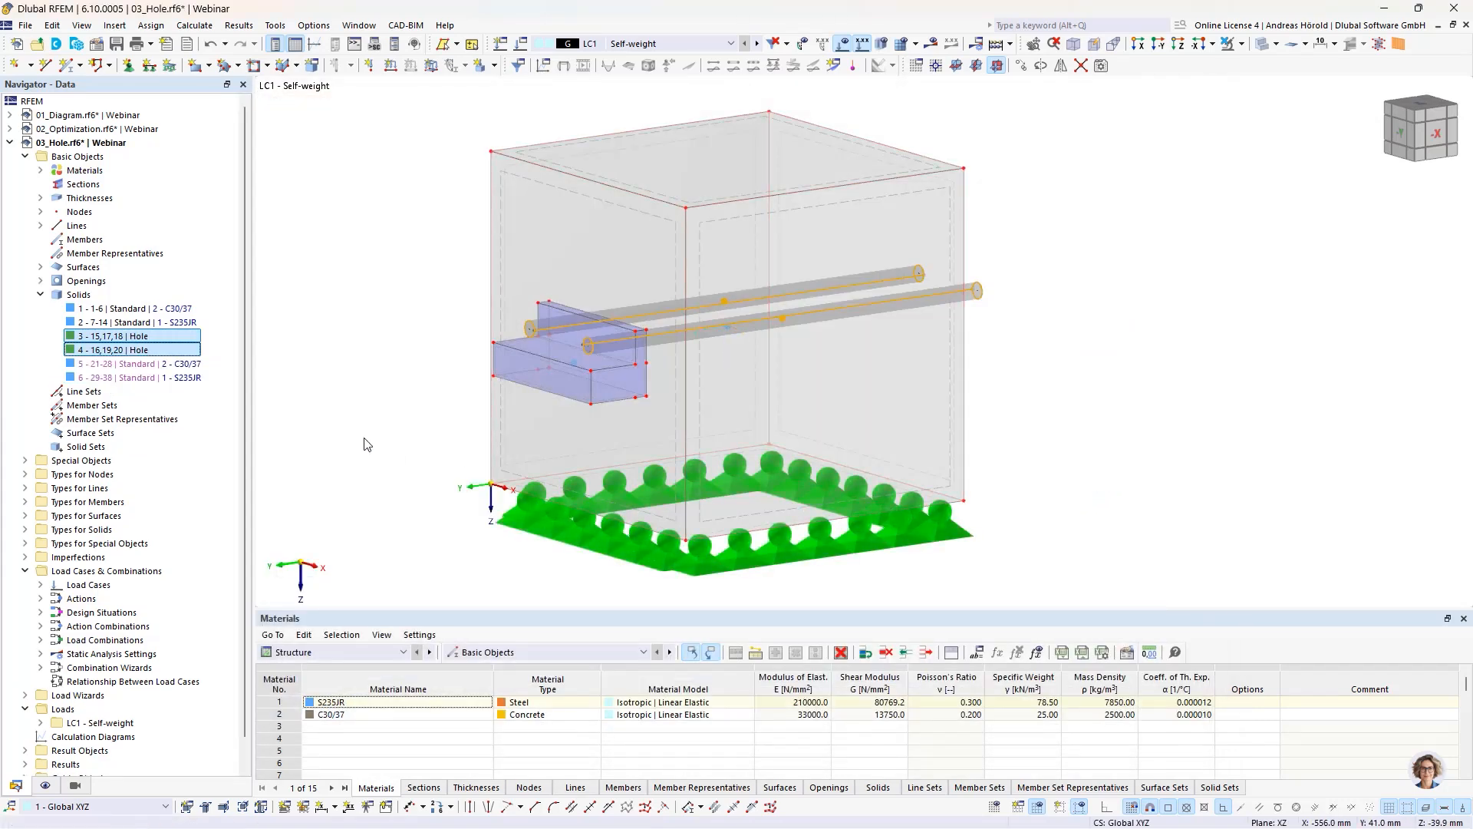
# - Deactivate the generated state of solid 5 (C30/37) and accept the regeneration of the affected solids
pyautogui.click(97, 365)
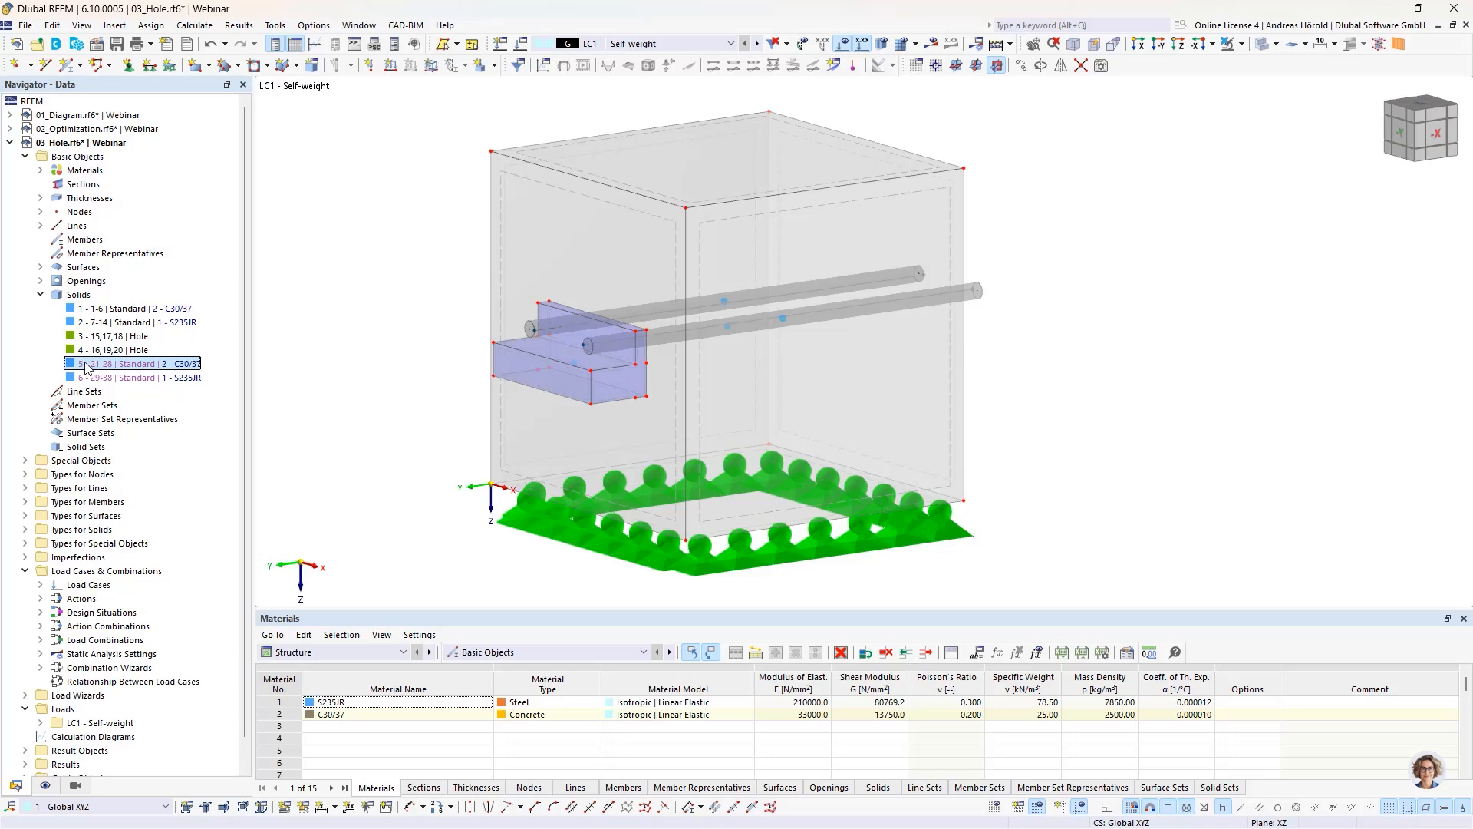
pyautogui.rightClick(85, 364)
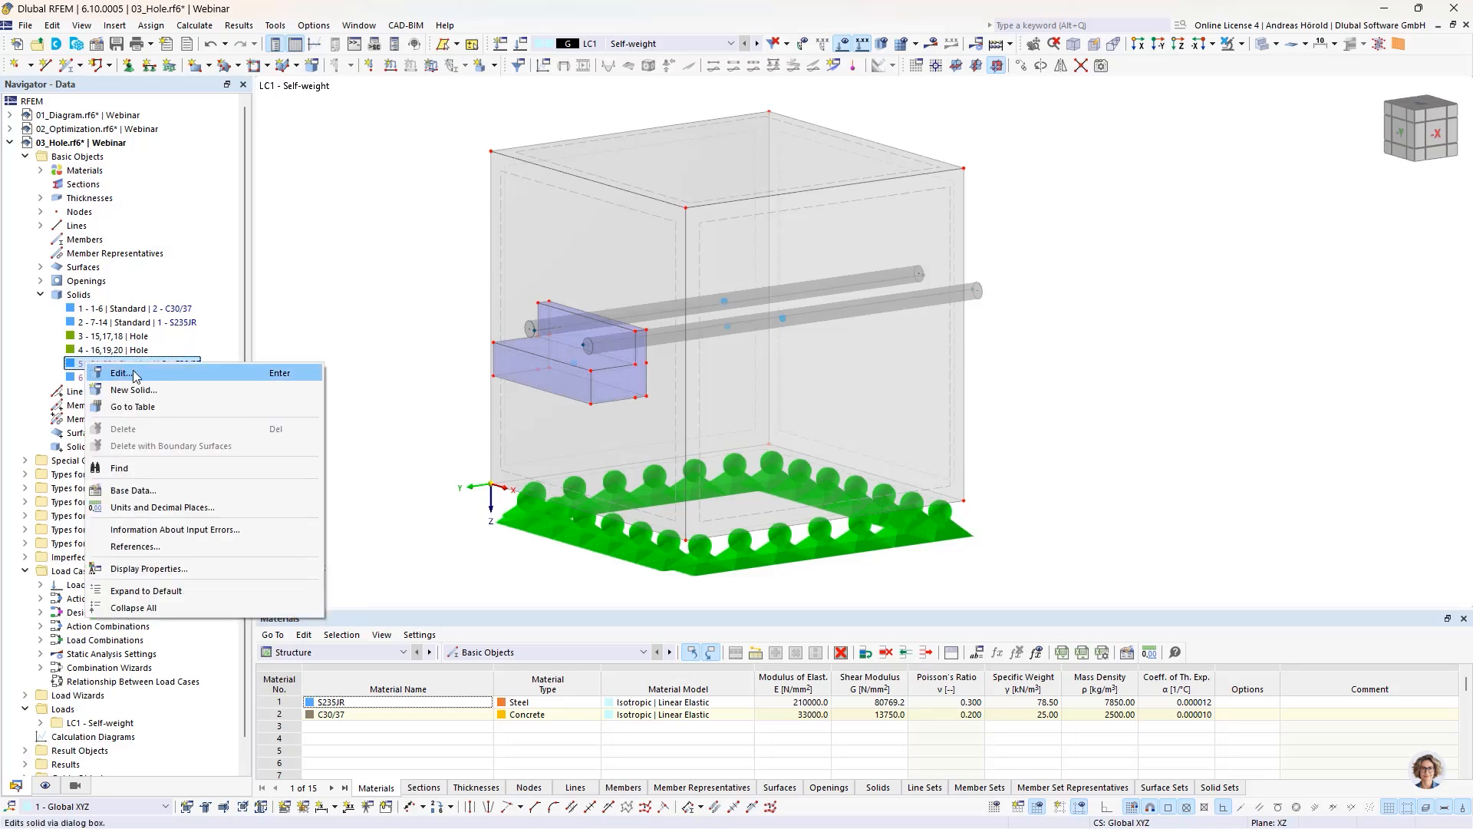
pyautogui.click(123, 373)
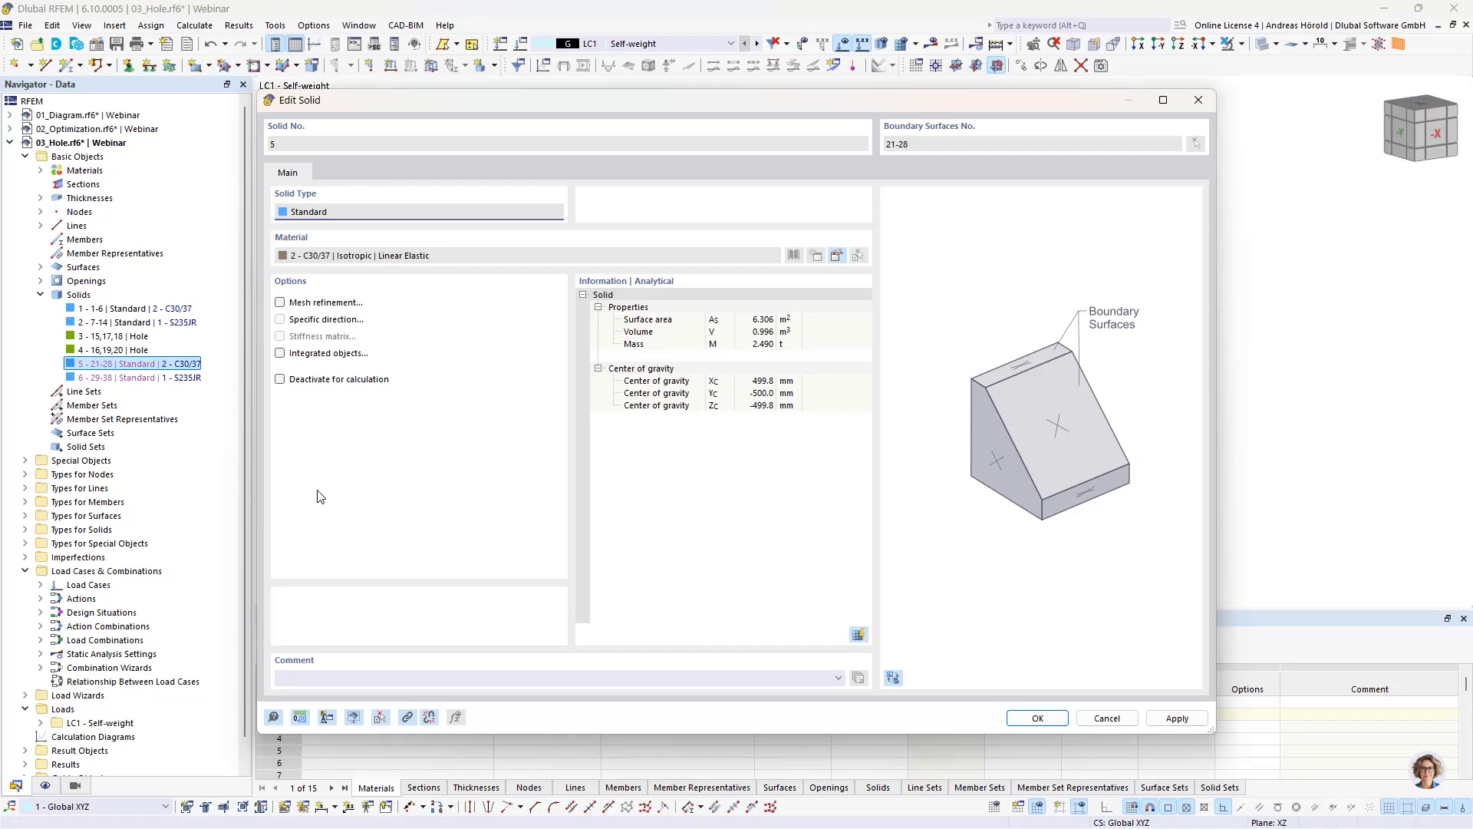
pyautogui.click(429, 718)
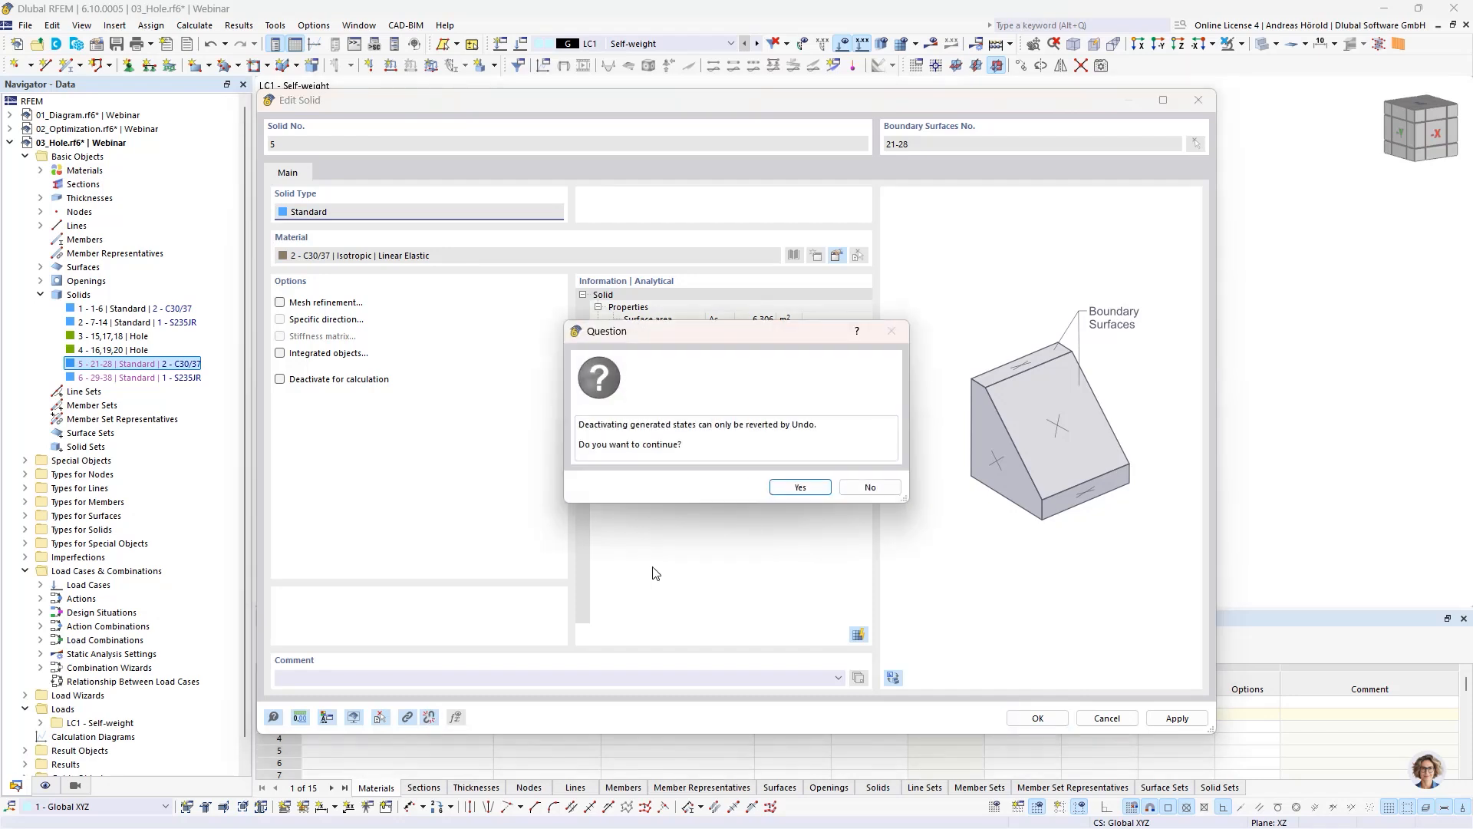
pyautogui.click(800, 489)
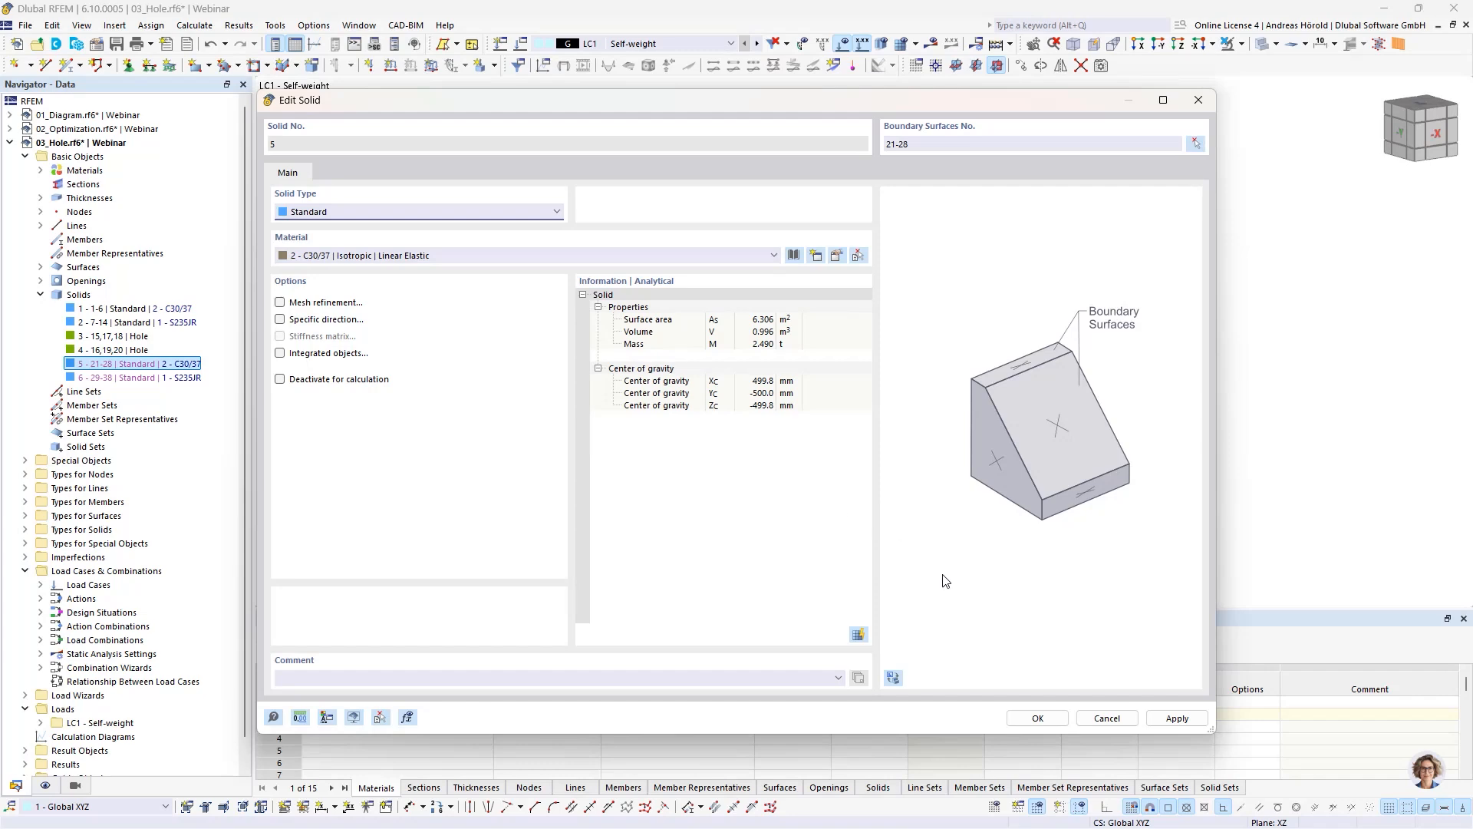
pyautogui.click(1055, 723)
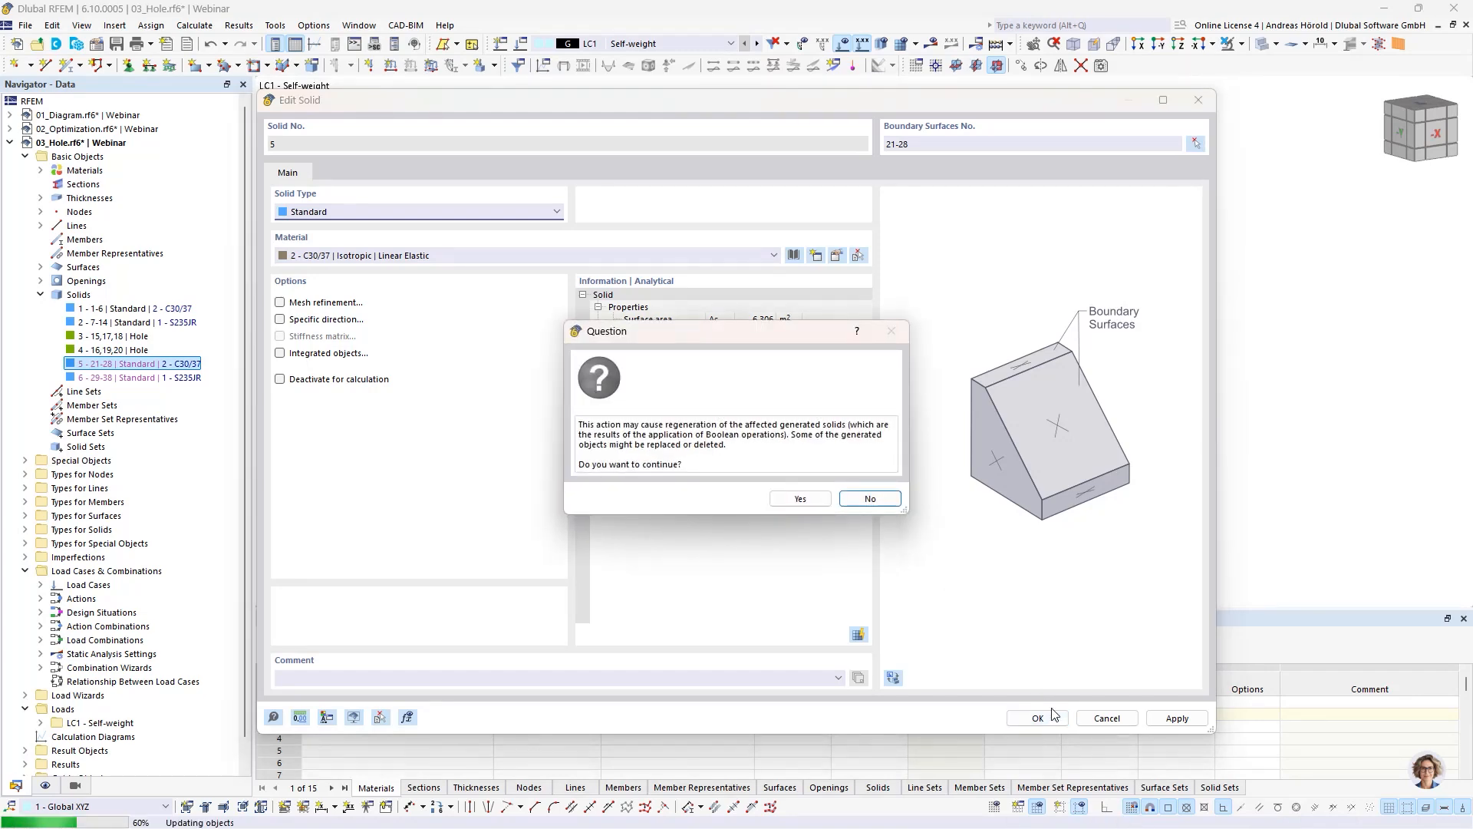
pyautogui.click(801, 499)
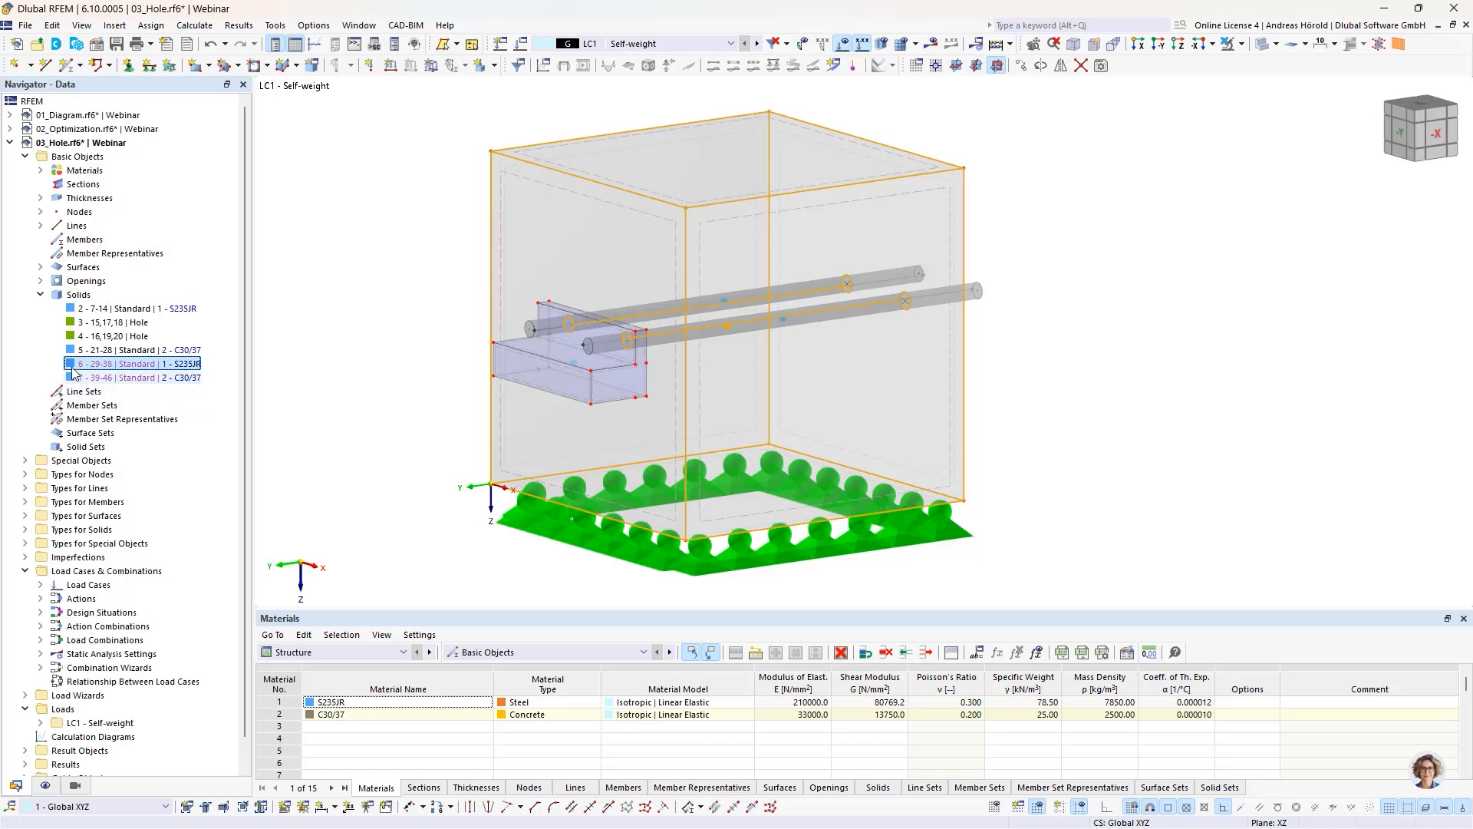
# - Deactivate the generated state of solid 6 (S235JR) and accept the regeneration of the affected solids
pyautogui.rightClick(84, 369)
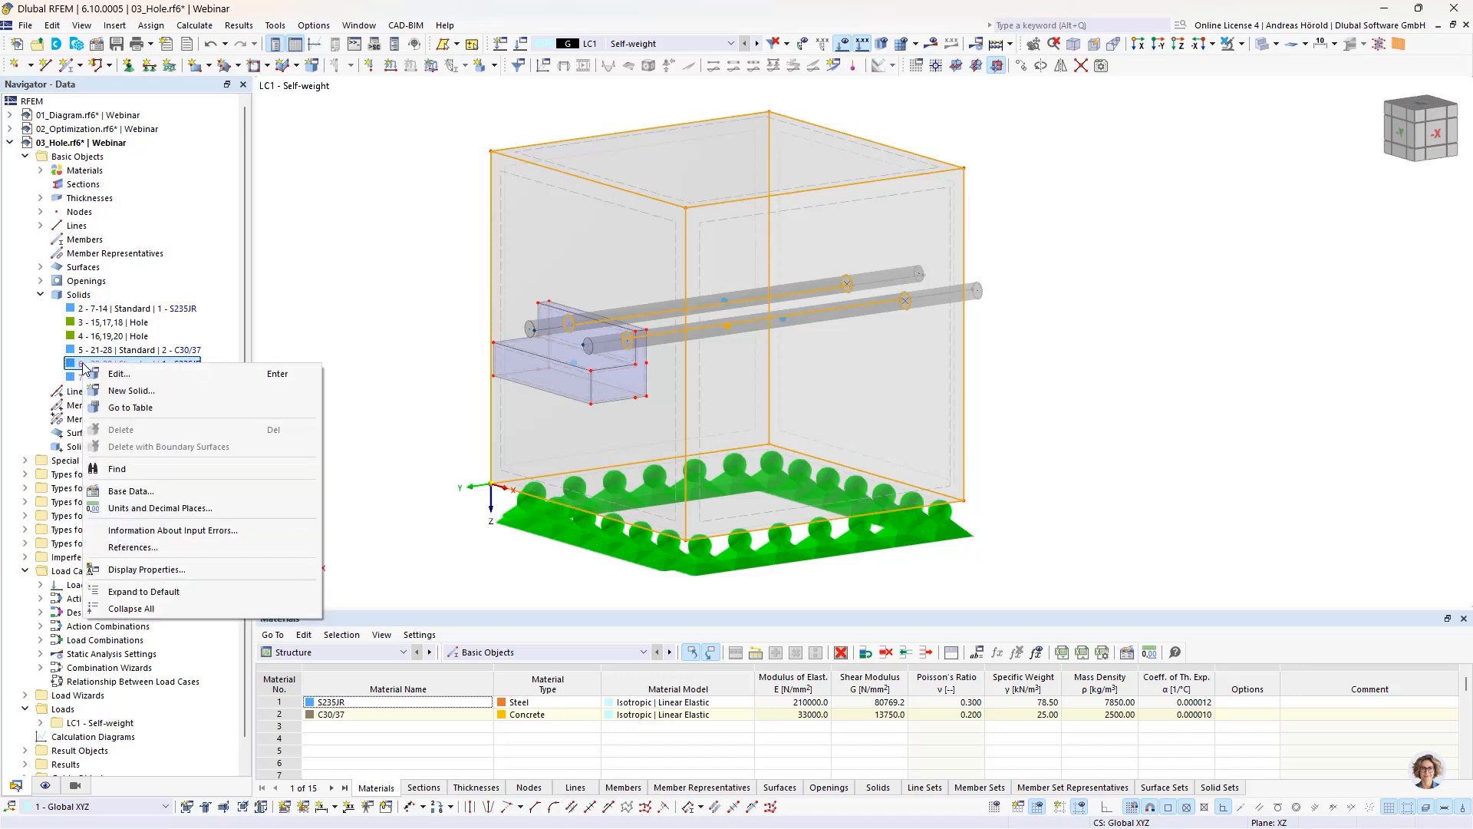
pyautogui.click(132, 374)
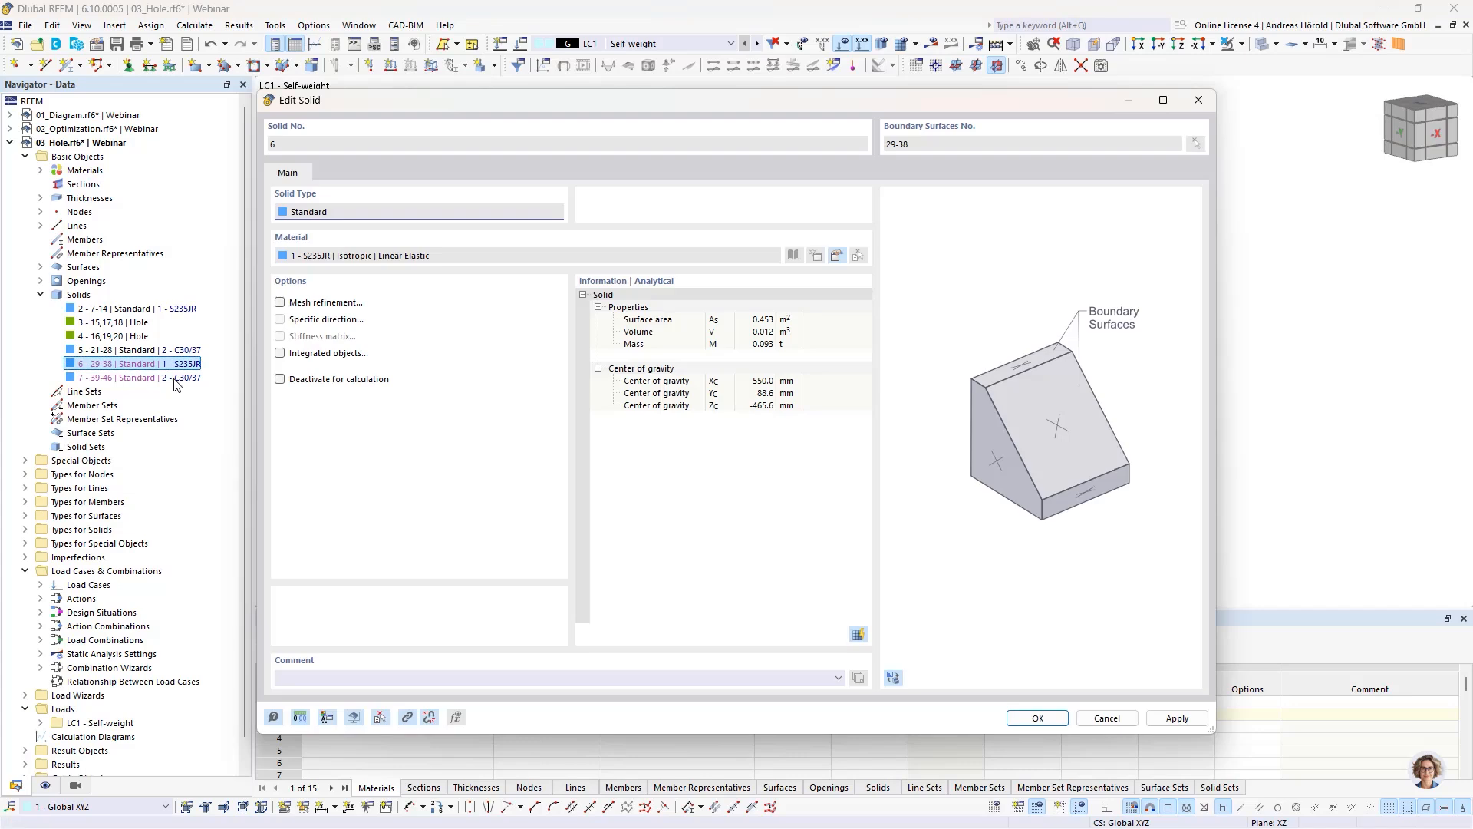
pyautogui.click(429, 717)
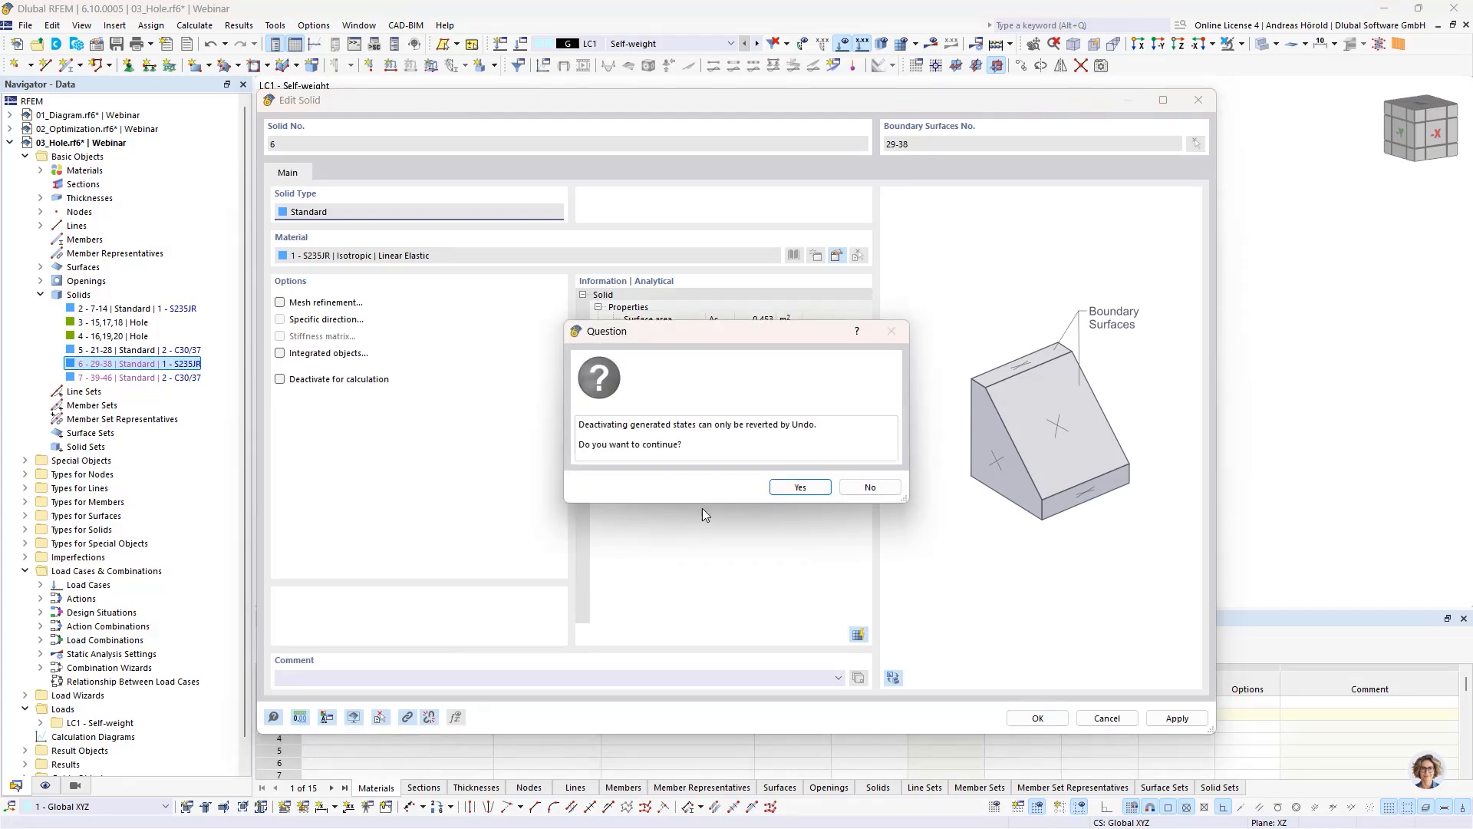
pyautogui.click(800, 487)
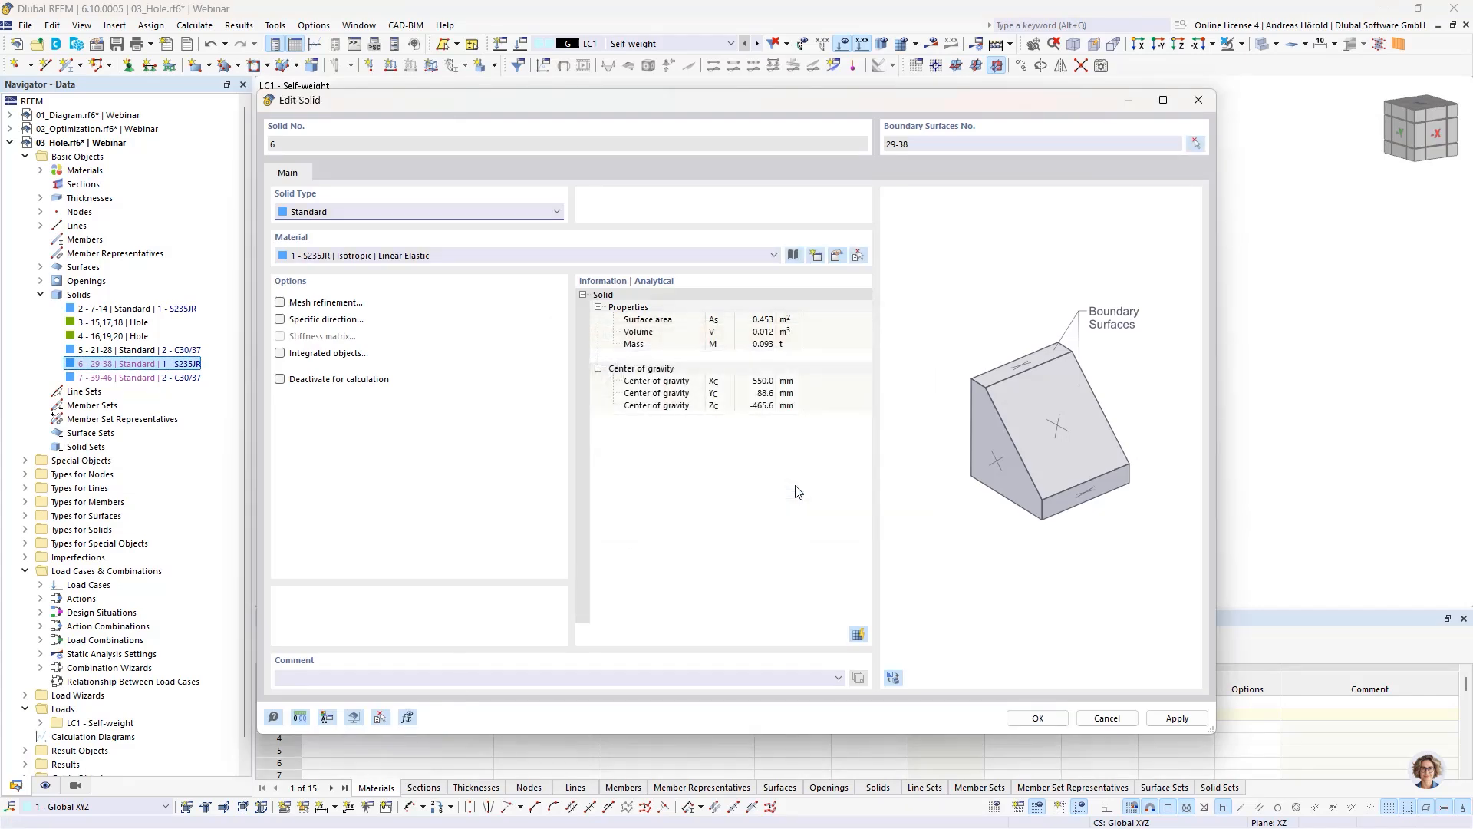
pyautogui.click(1033, 717)
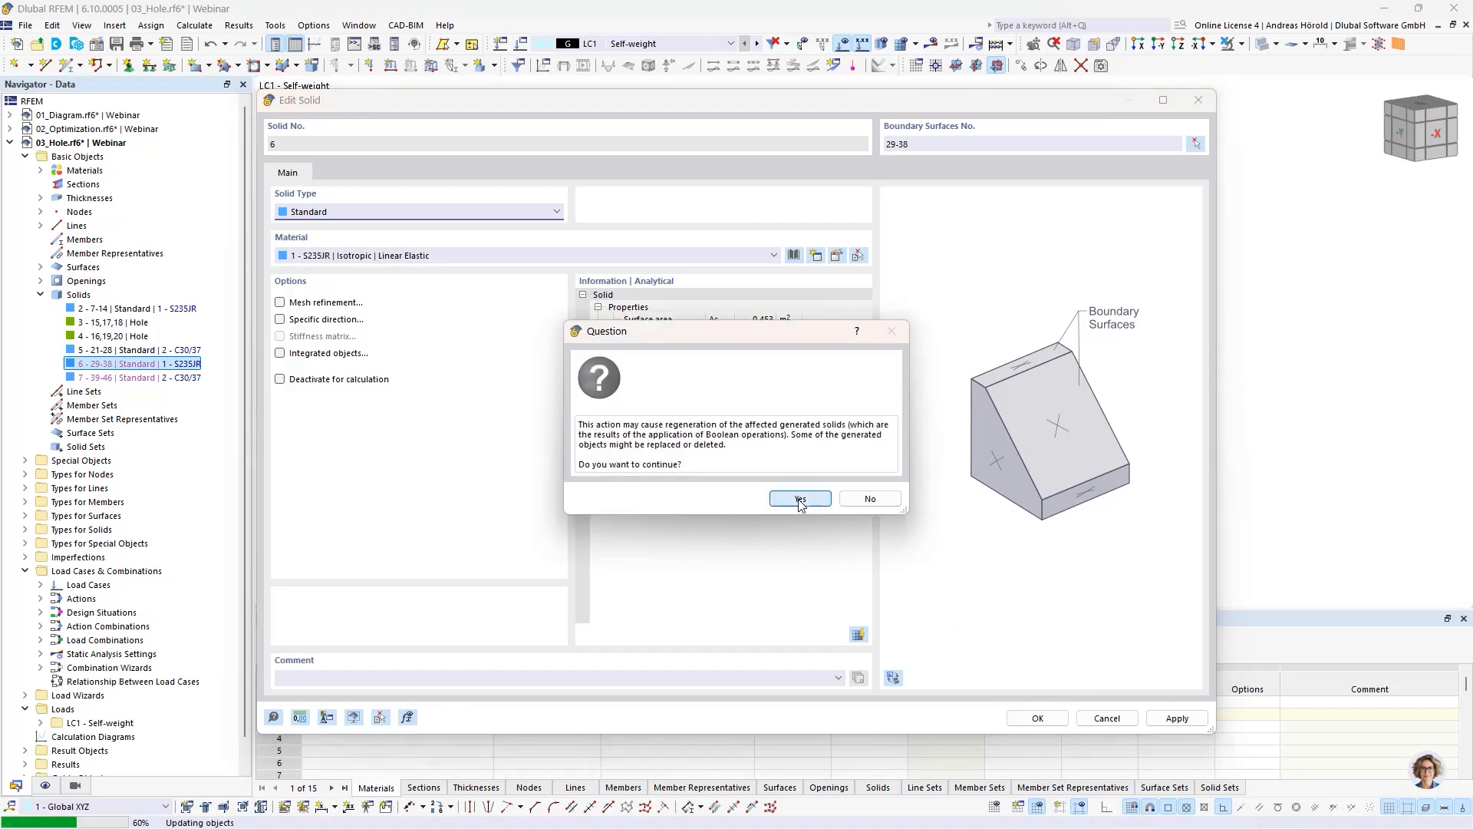
pyautogui.click(800, 498)
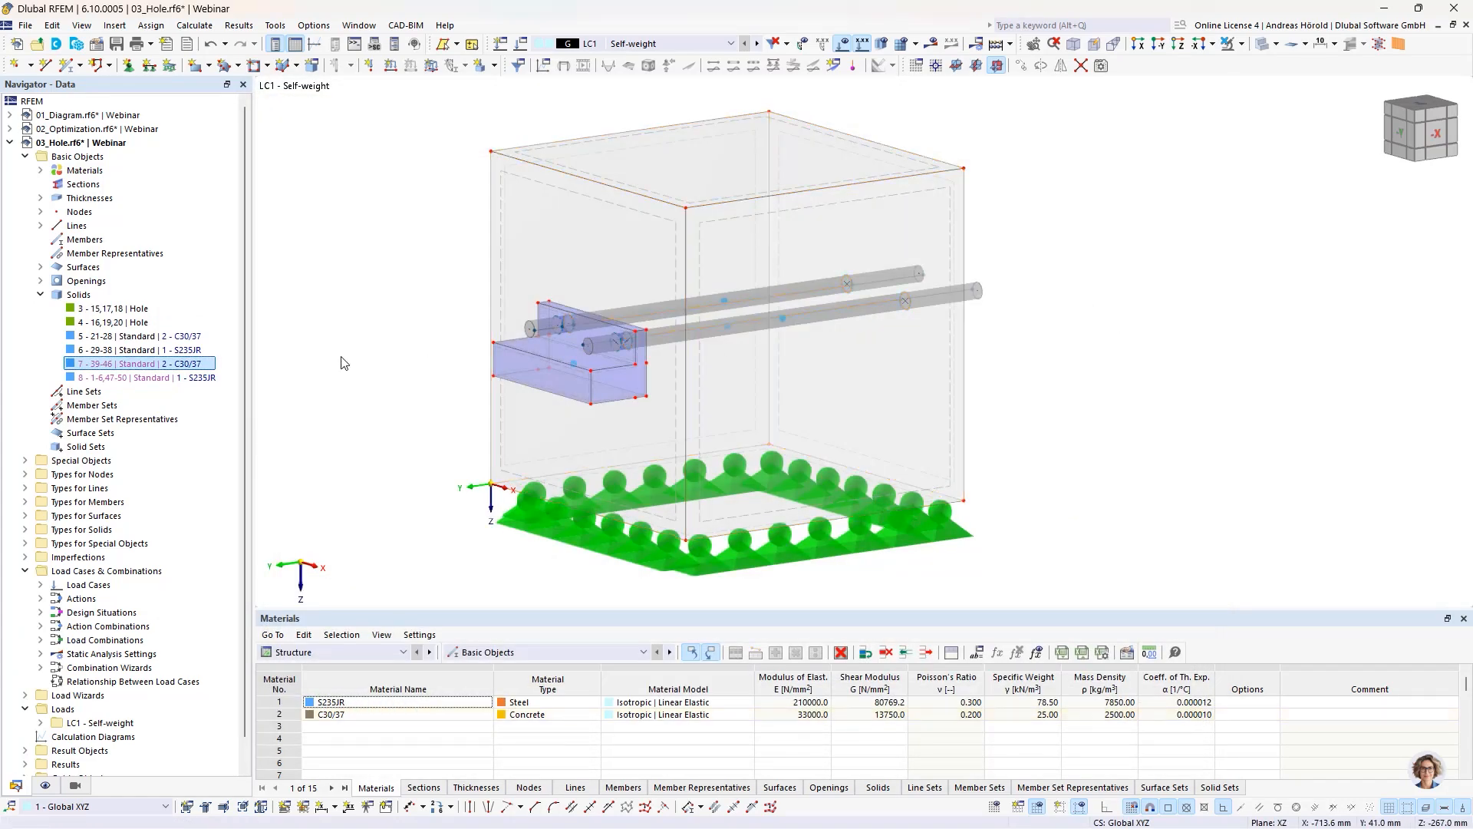
# - Delete the two Hole solids 3 and 4 together with their boundary surfaces
pyautogui.click(108, 309)
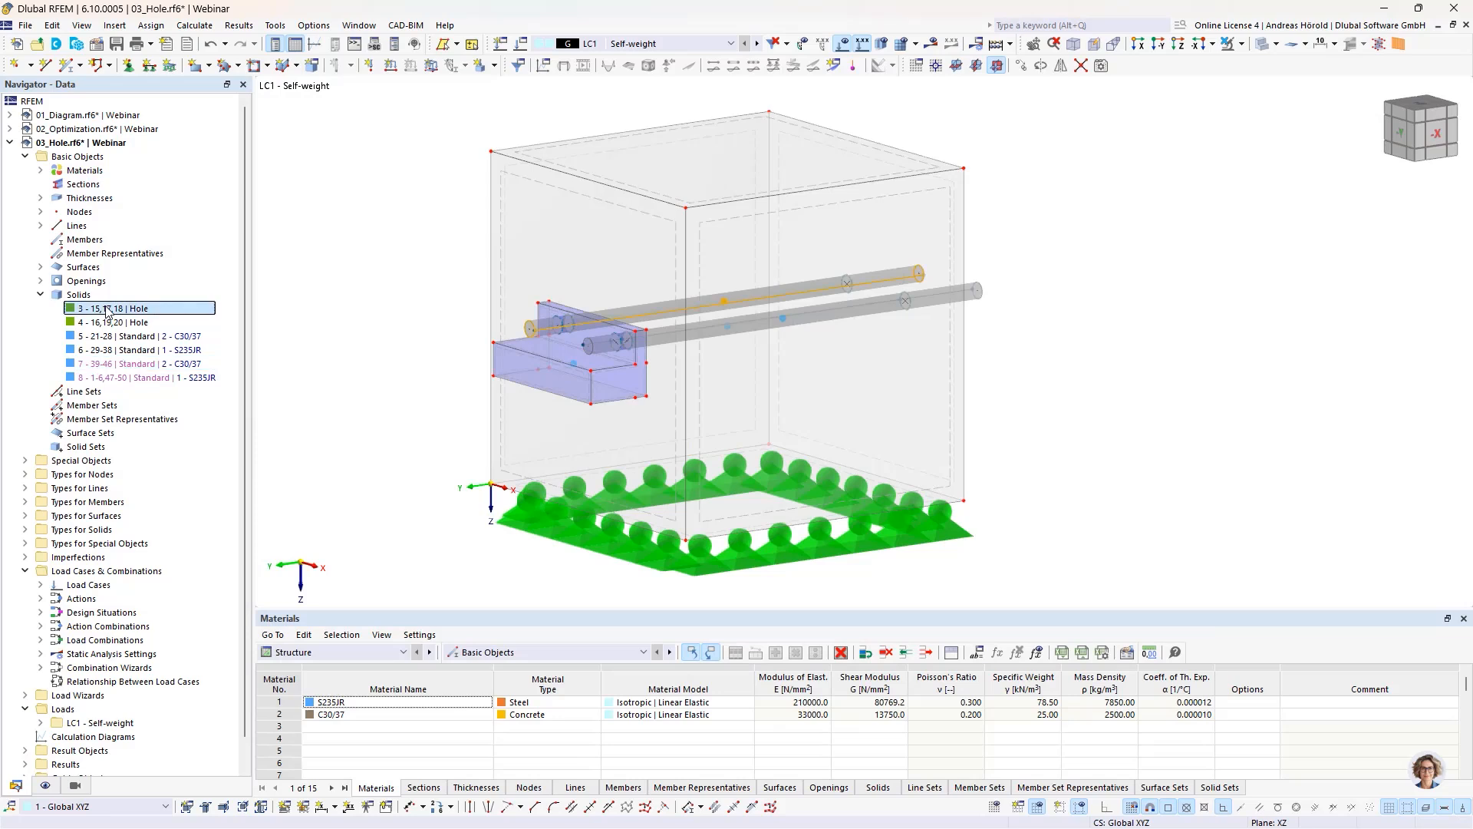
pyautogui.keyDown('ctrl'); pyautogui.click(110, 323); pyautogui.keyUp('ctrl')
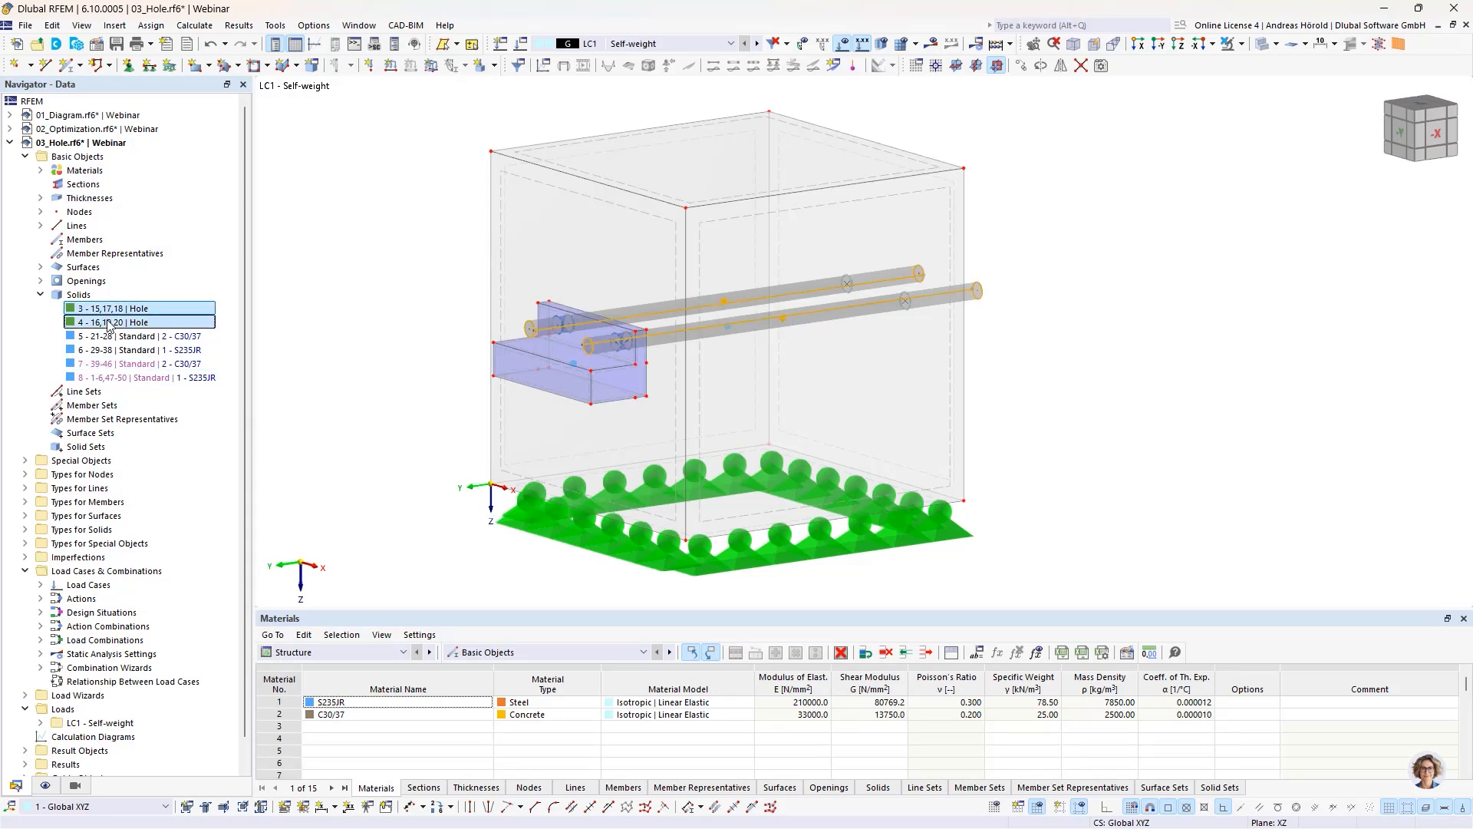
pyautogui.rightClick(108, 323)
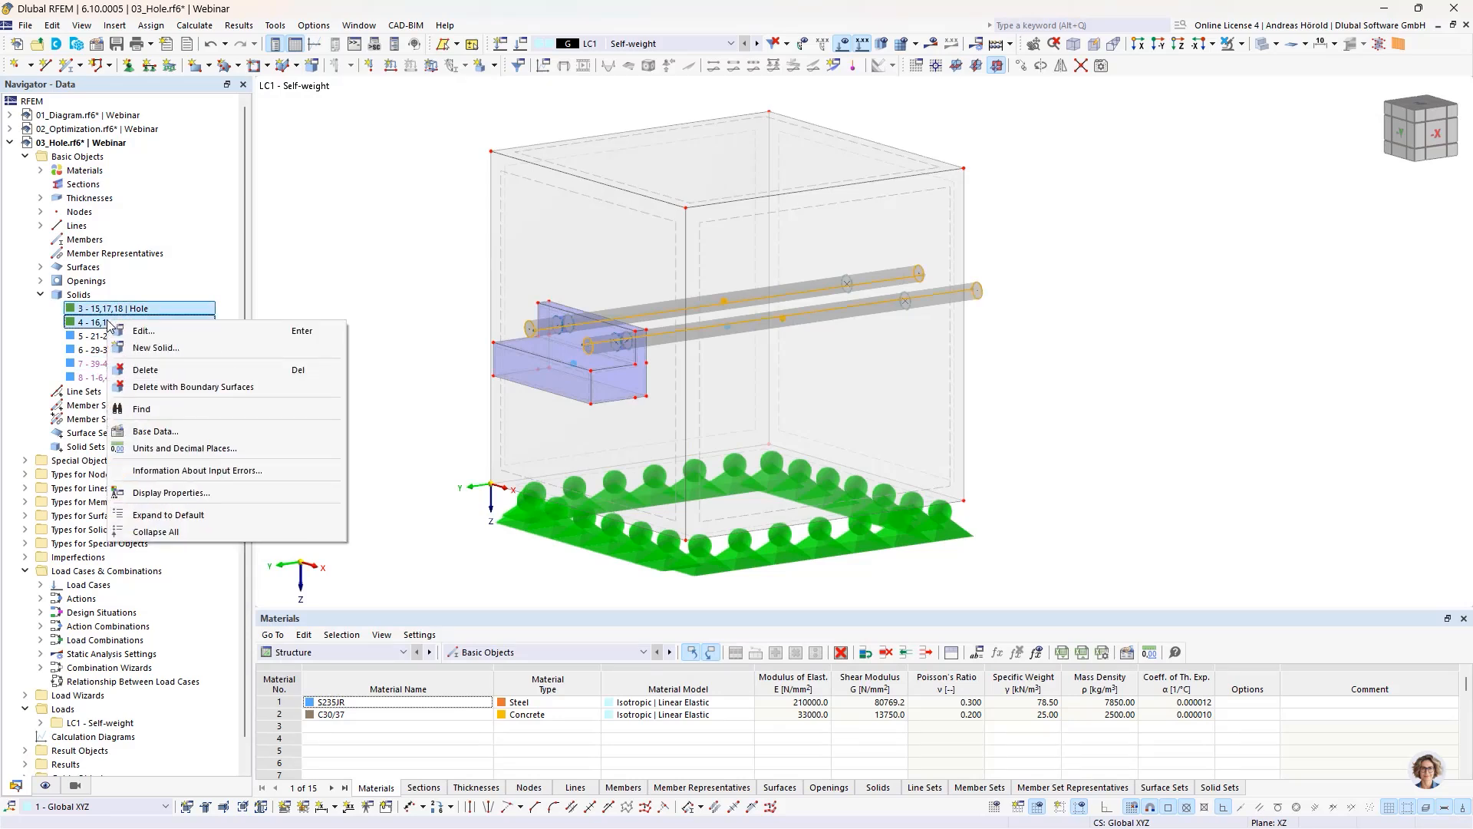
pyautogui.click(218, 388)
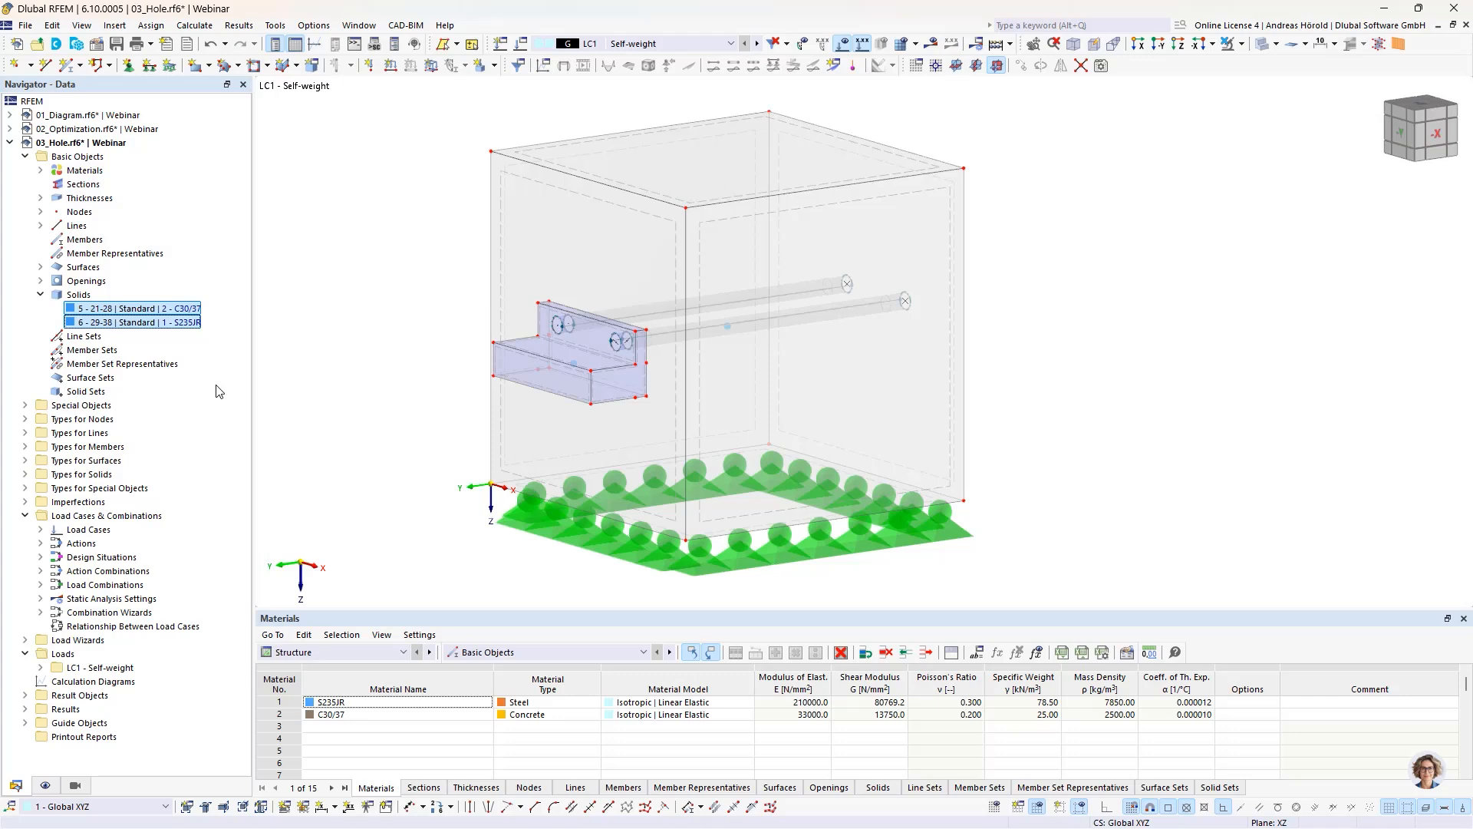
# - Highlight solids 5 and 6, examine their holes from the front, and undo the deletion of the two Hole solids
pyautogui.click(130, 307)
pyautogui.click(132, 321)
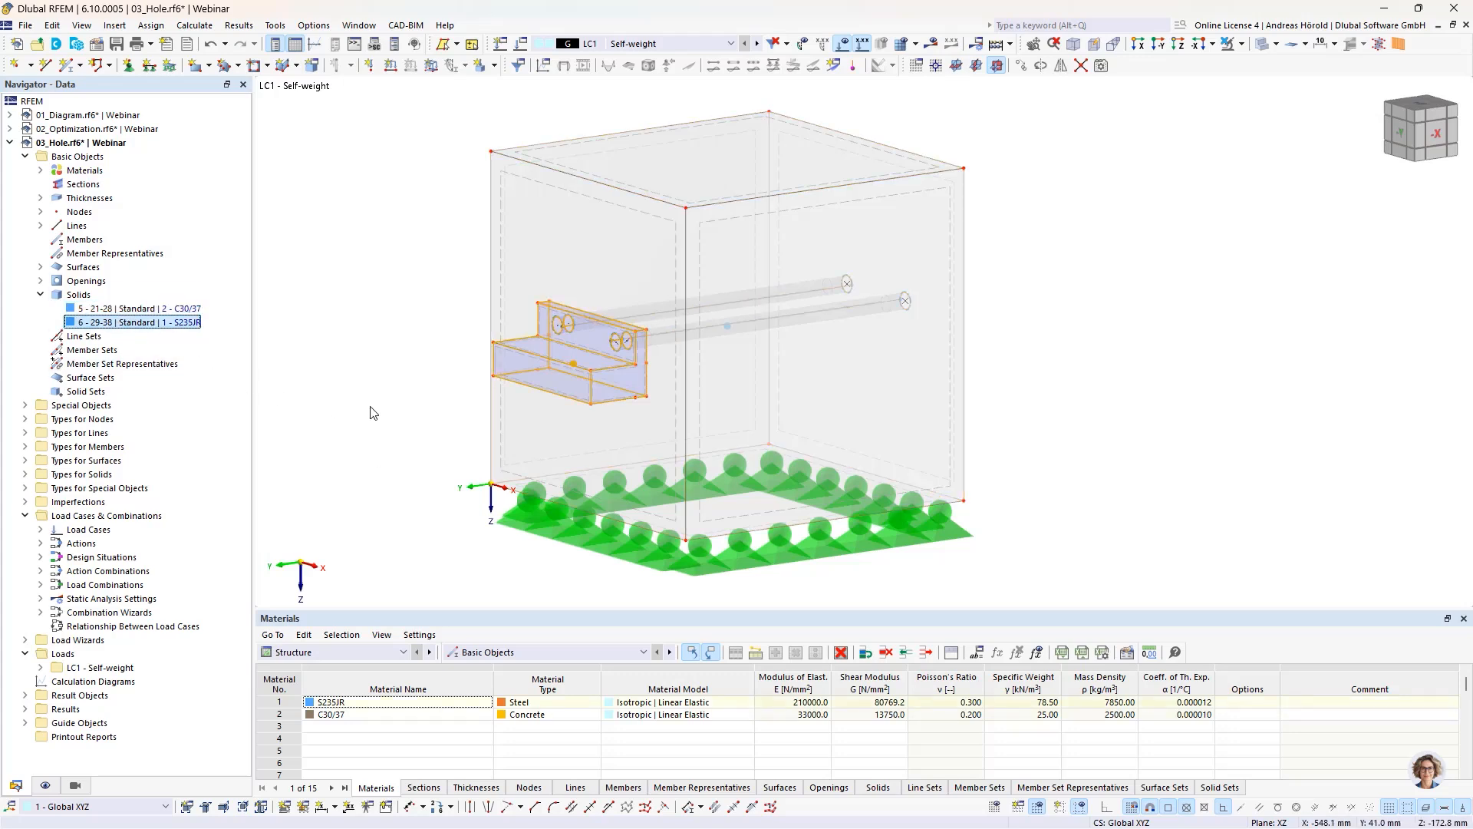
pyautogui.keyDown('ctrl'); pyautogui.moveTo(372, 408); pyautogui.dragTo(514, 379, button='middle'); pyautogui.keyUp('ctrl')
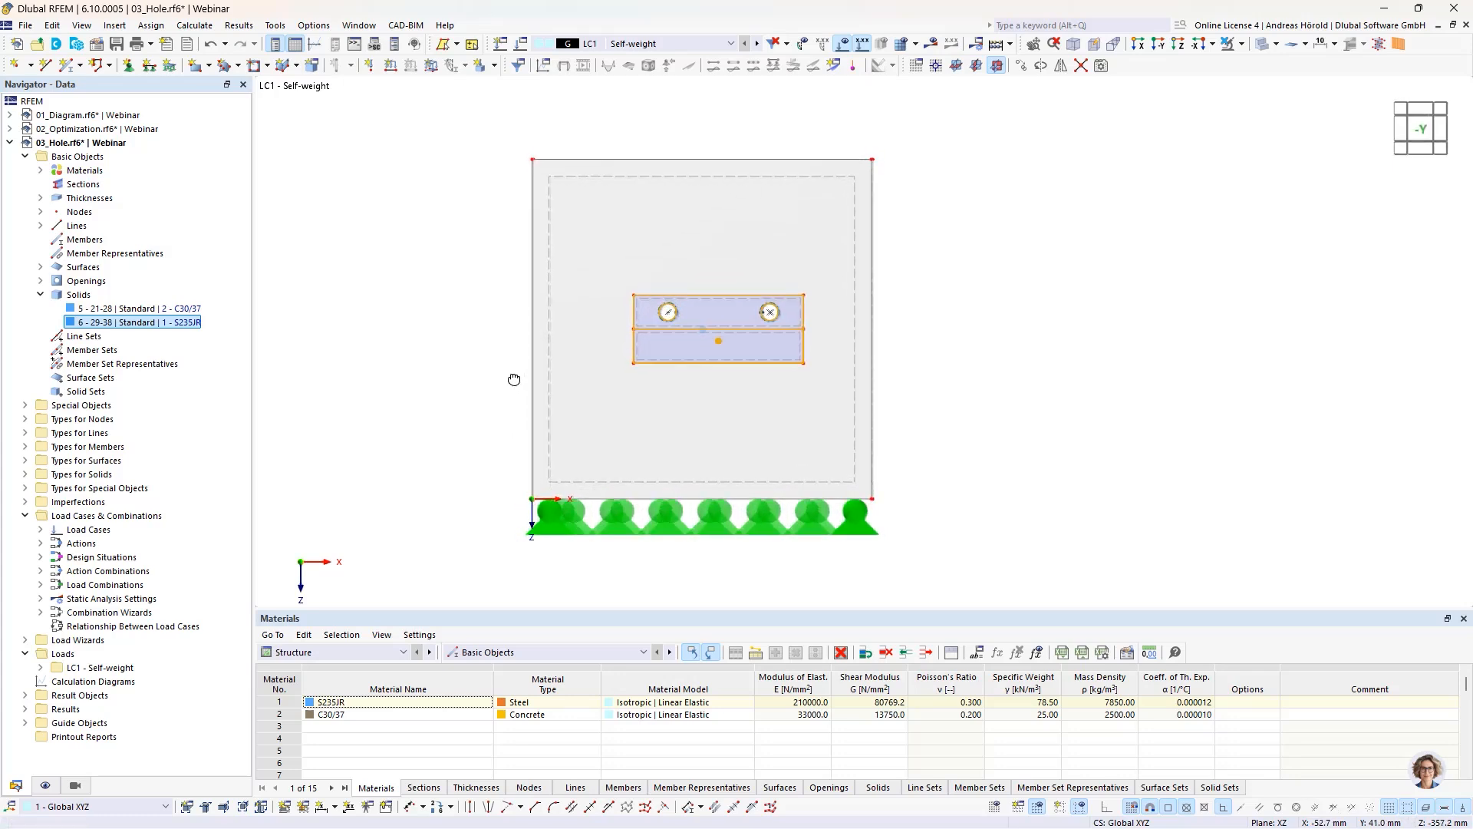
pyautogui.scroll(6, 760, 312)
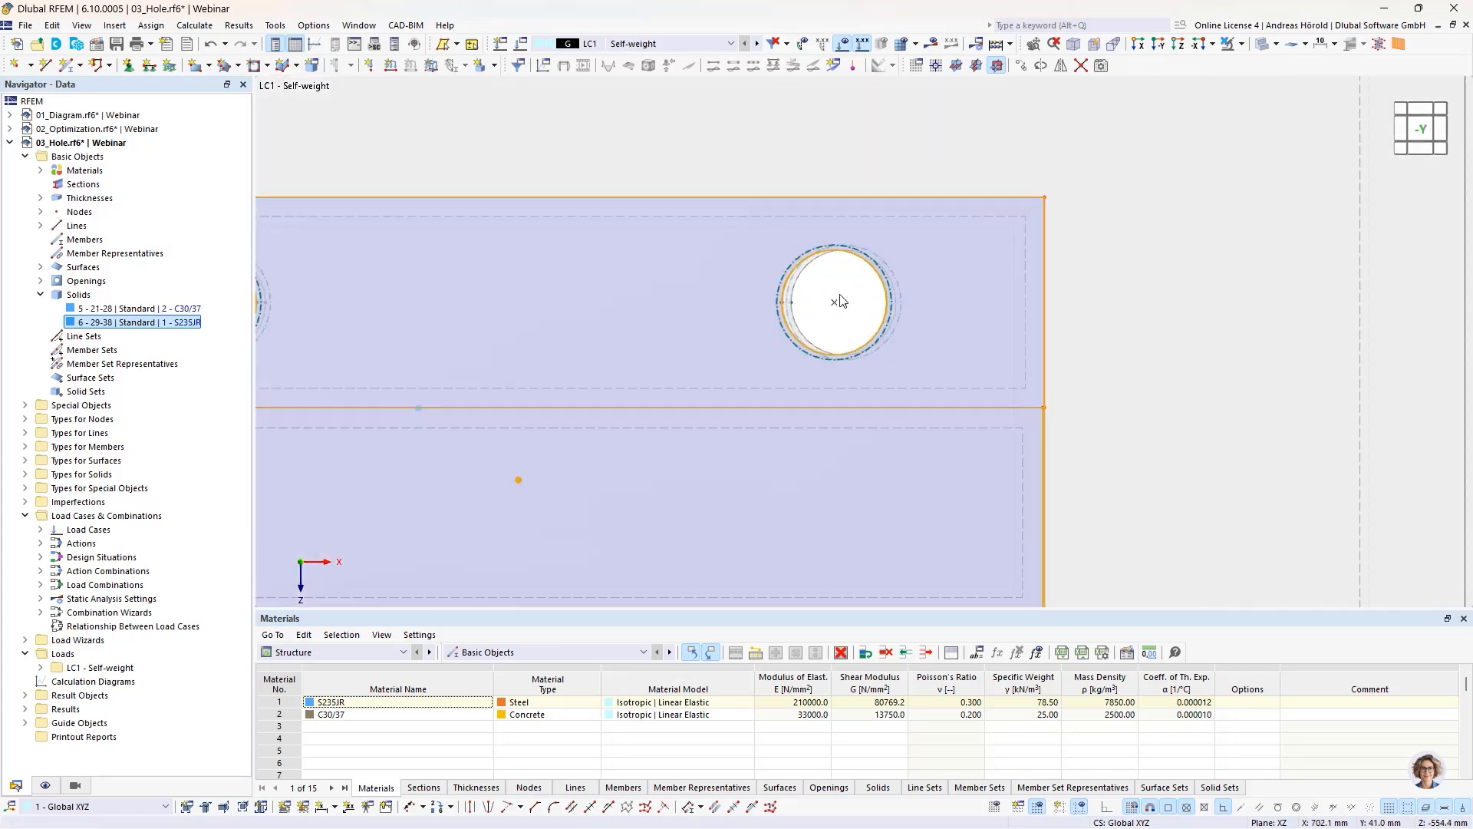
pyautogui.scroll(-8, 795, 308)
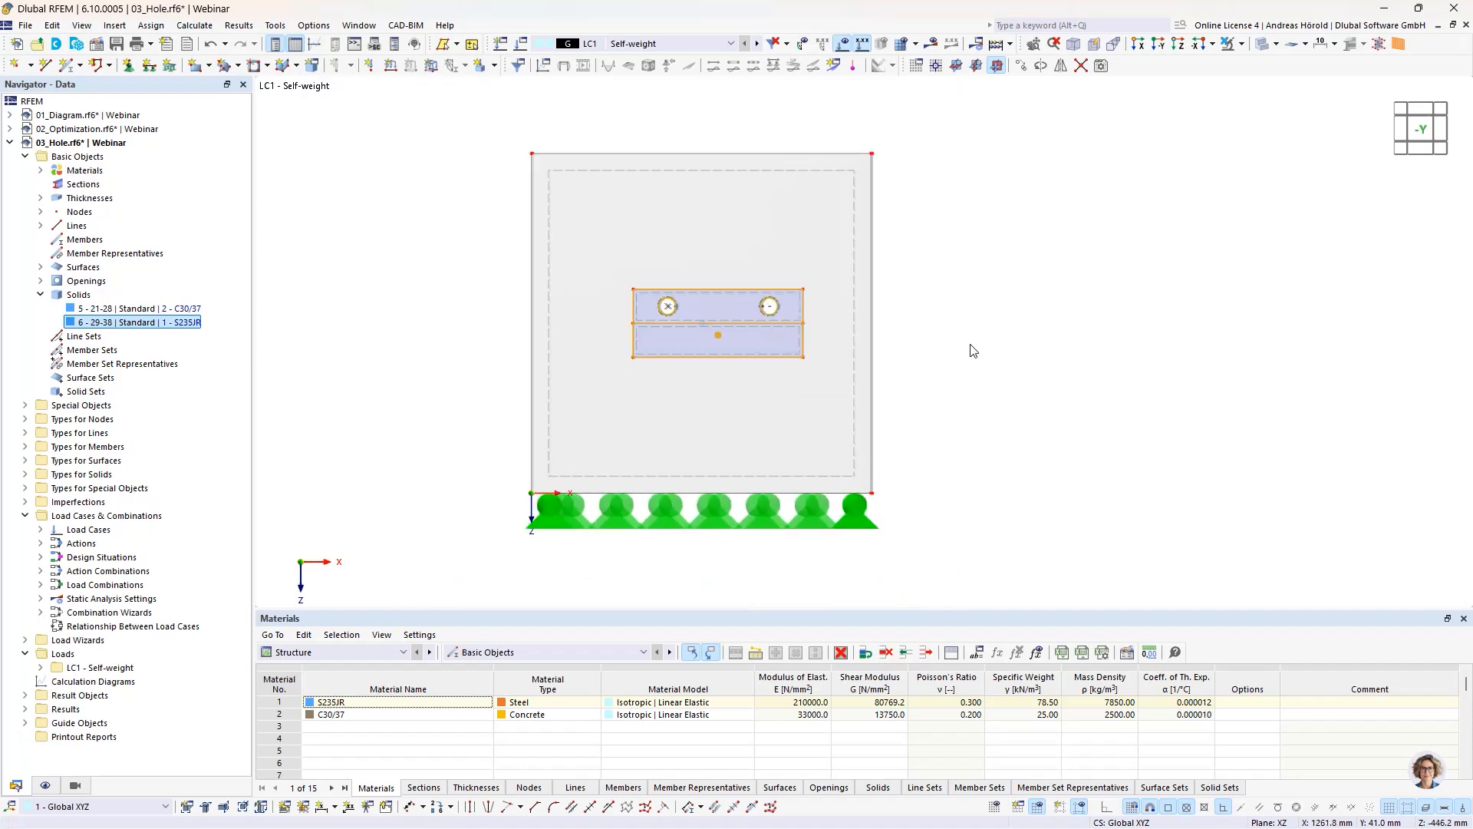
pyautogui.keyDown('ctrl'); pyautogui.moveTo(972, 350); pyautogui.dragTo(828, 417, button='middle'); pyautogui.keyUp('ctrl')
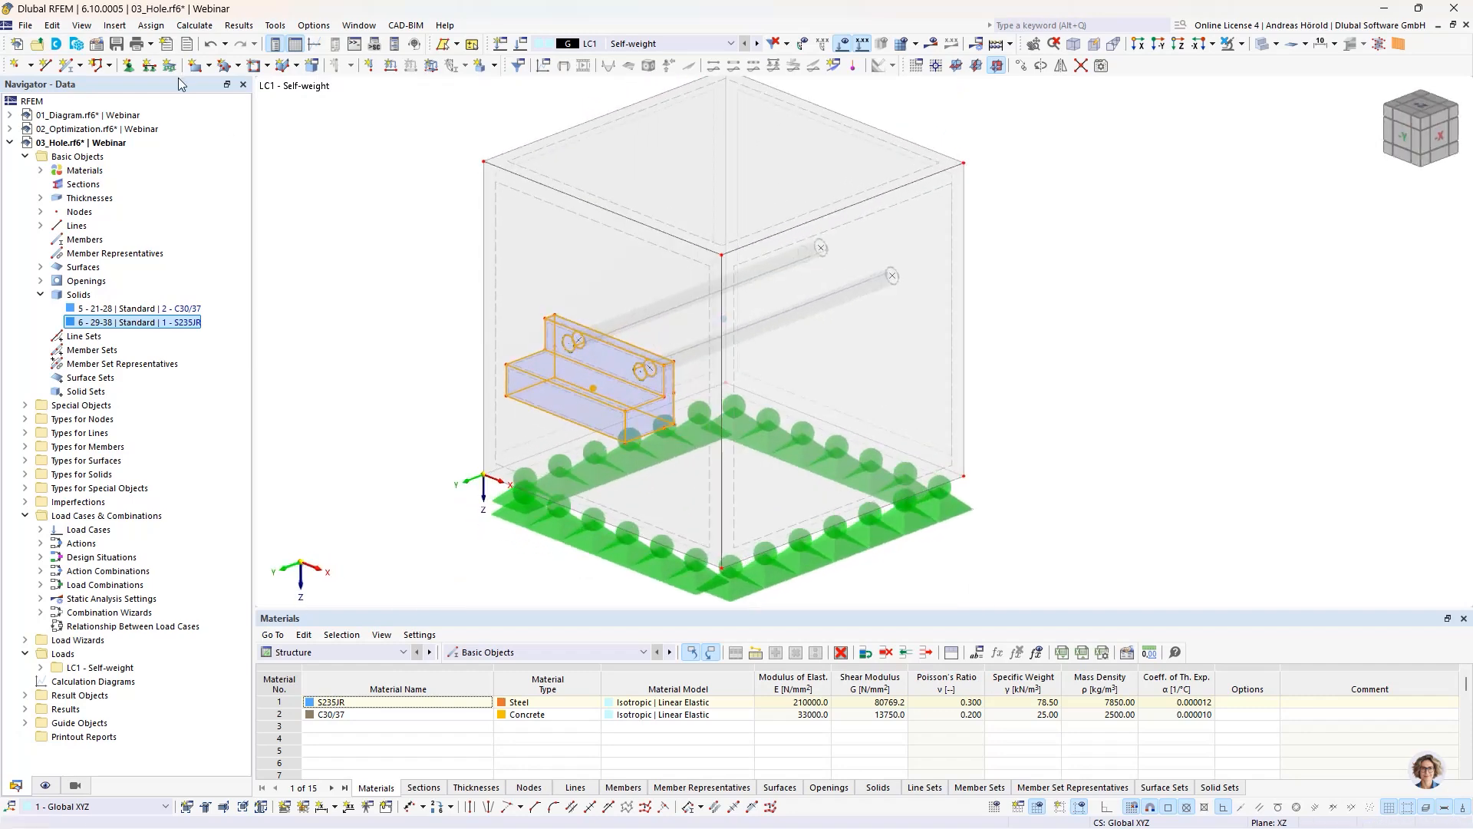
pyautogui.click(209, 46)
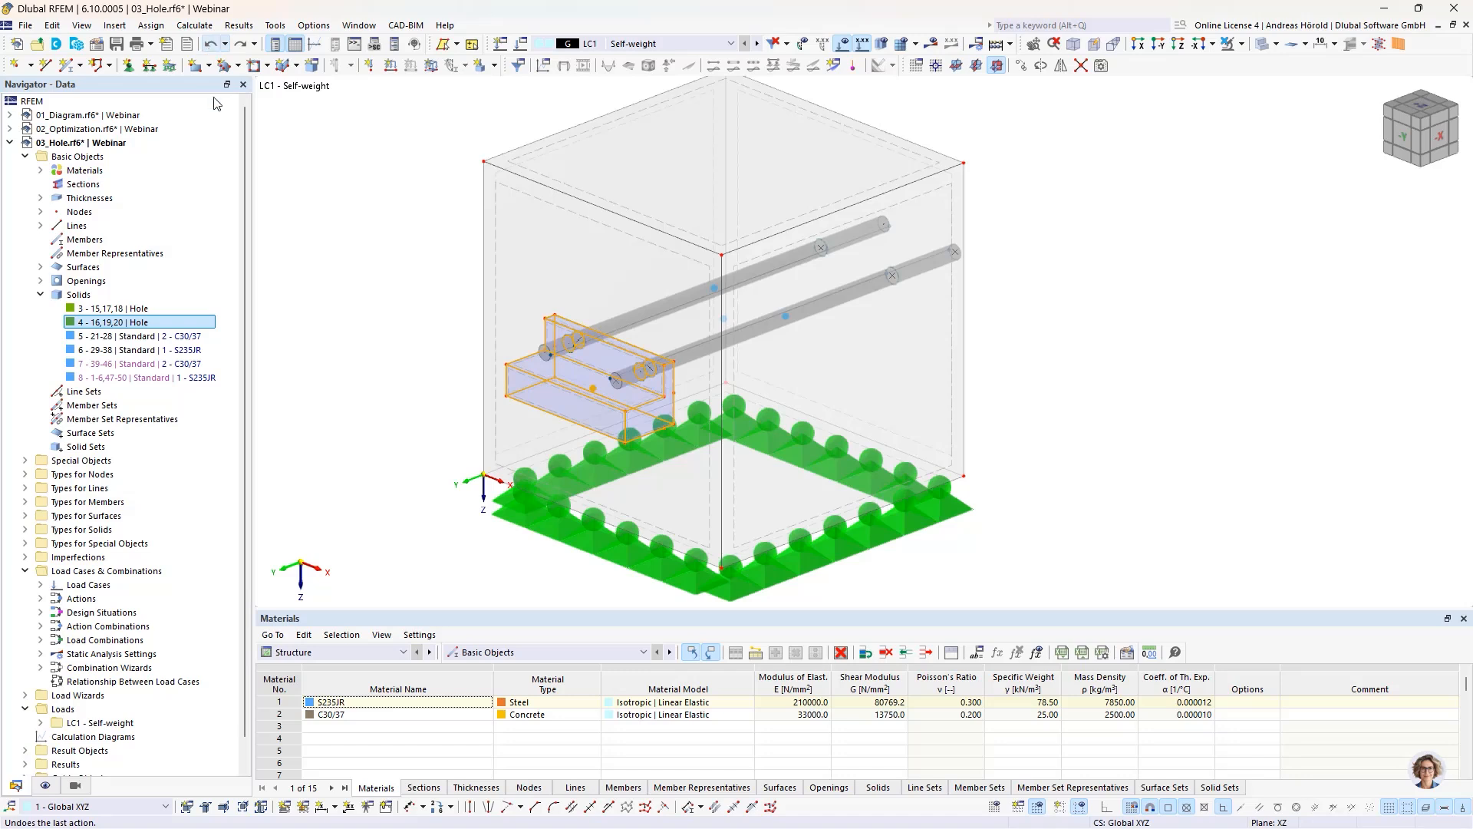
# - Change the solid type of the two cylindrical solids 3 and 4 to Standard with material S235JR
pyautogui.keyDown('ctrl'); pyautogui.click(135, 308); pyautogui.keyUp('ctrl')
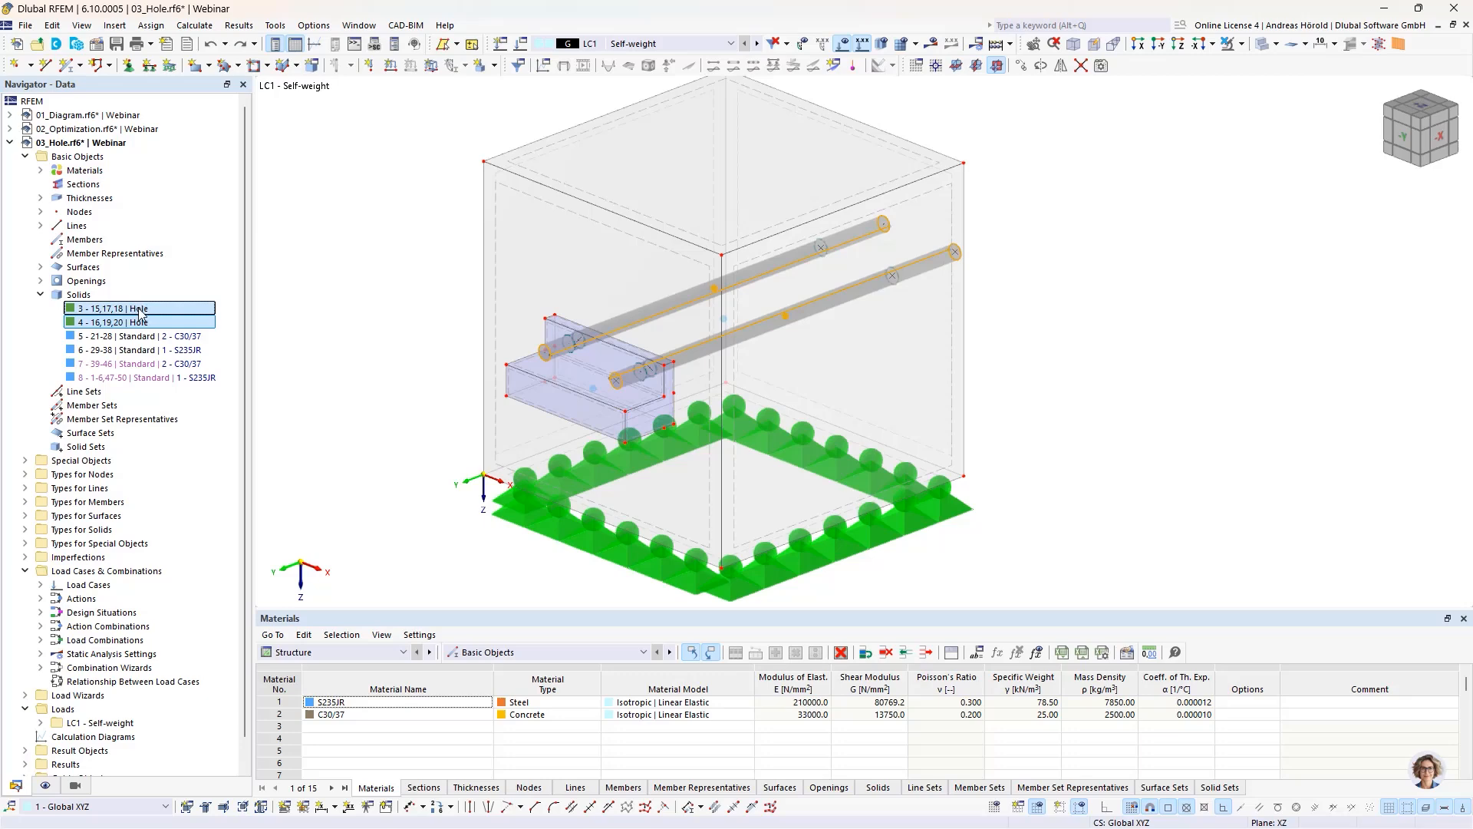
pyautogui.rightClick(139, 310)
pyautogui.click(182, 323)
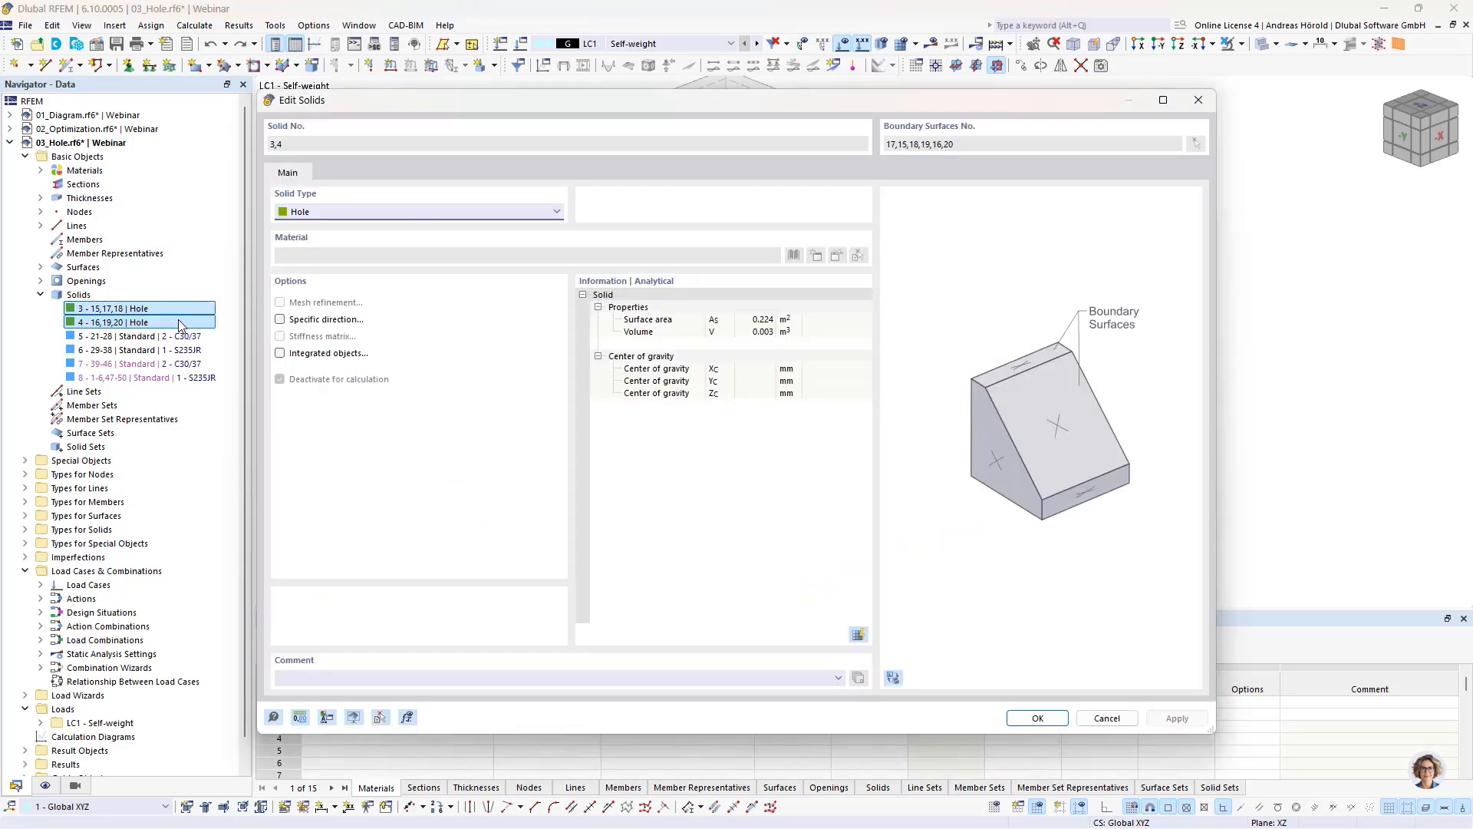
pyautogui.click(376, 211)
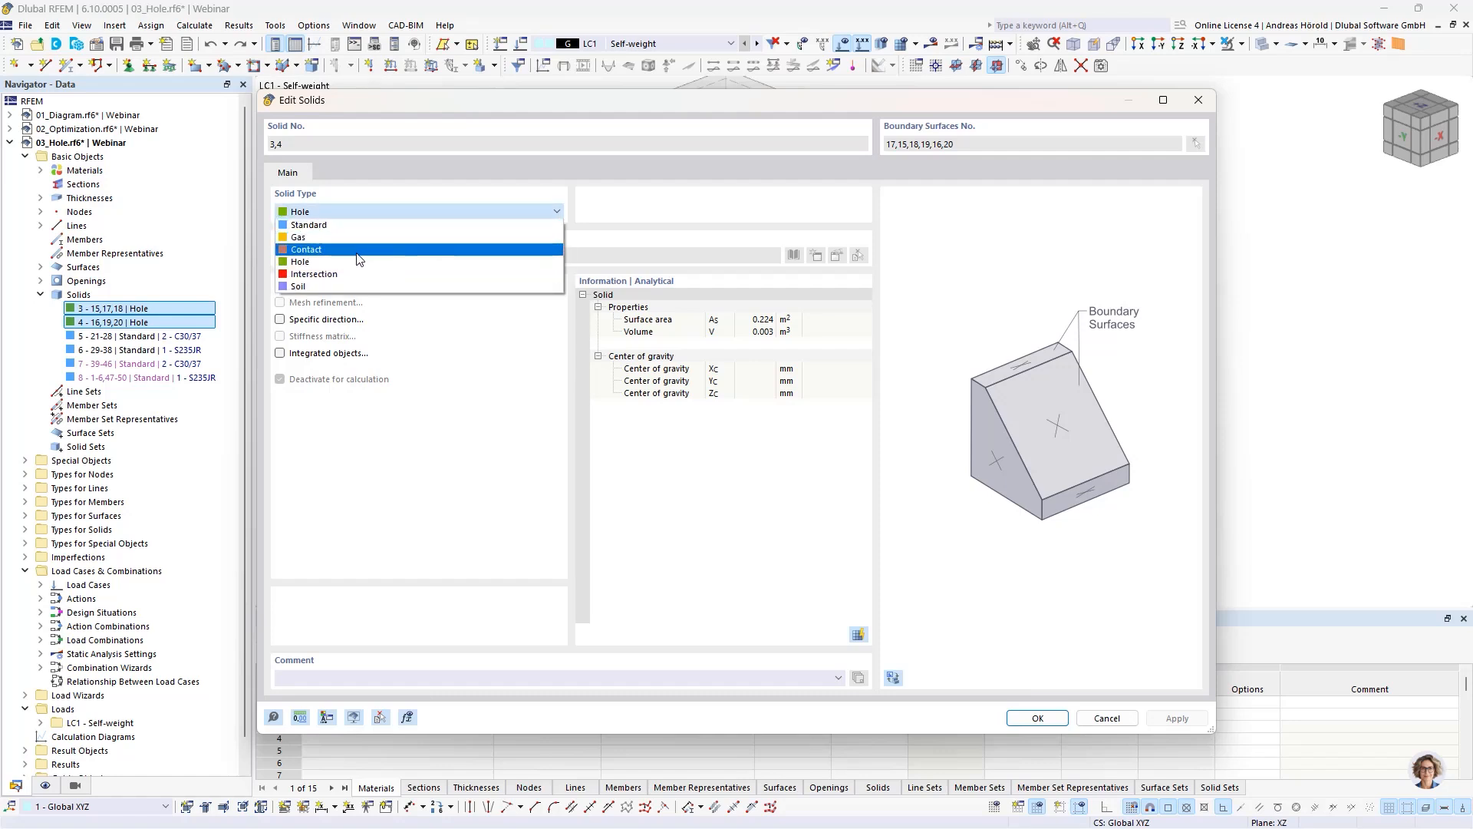
pyautogui.click(365, 226)
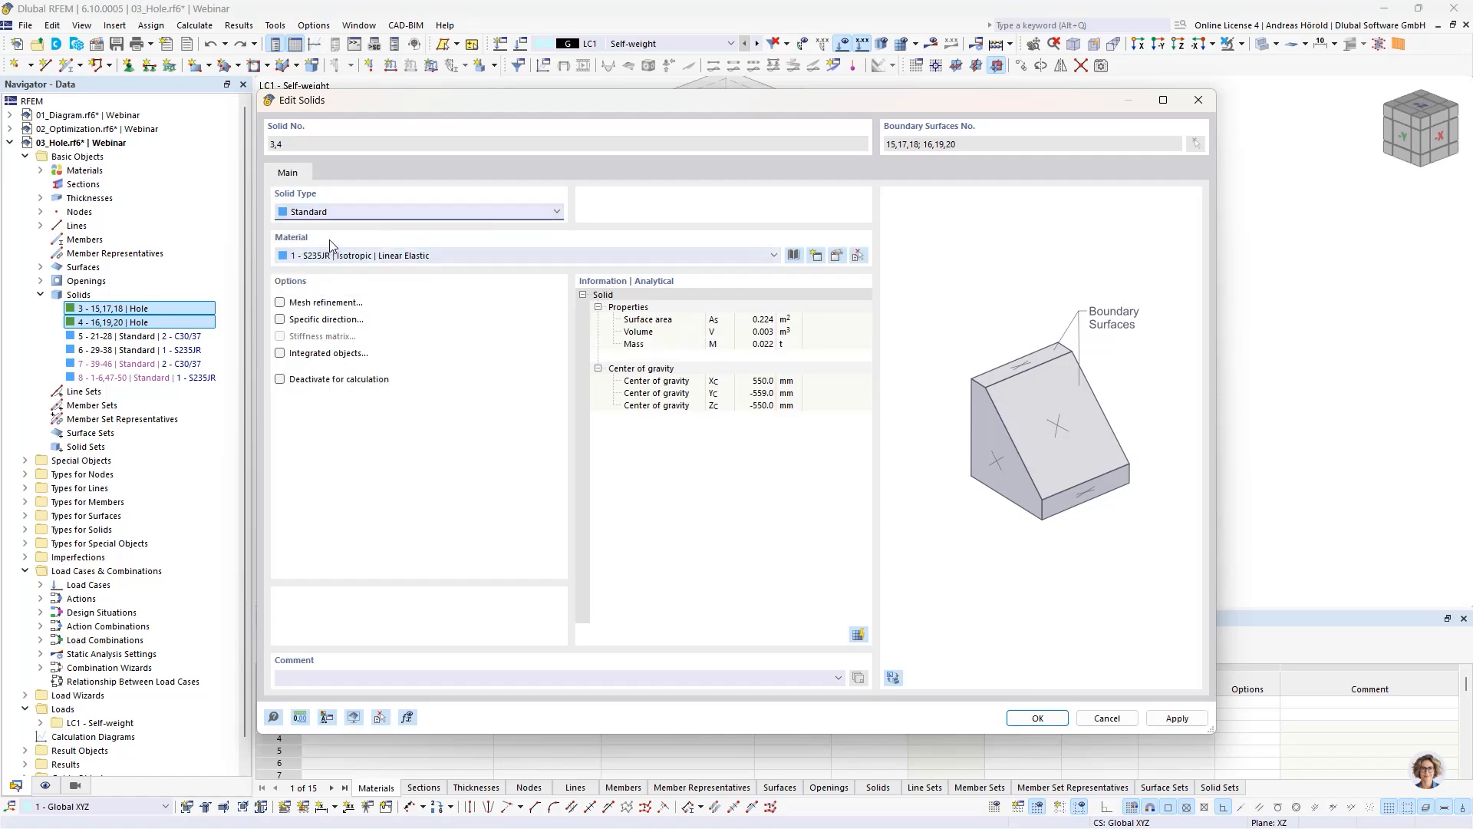
pyautogui.click(1032, 718)
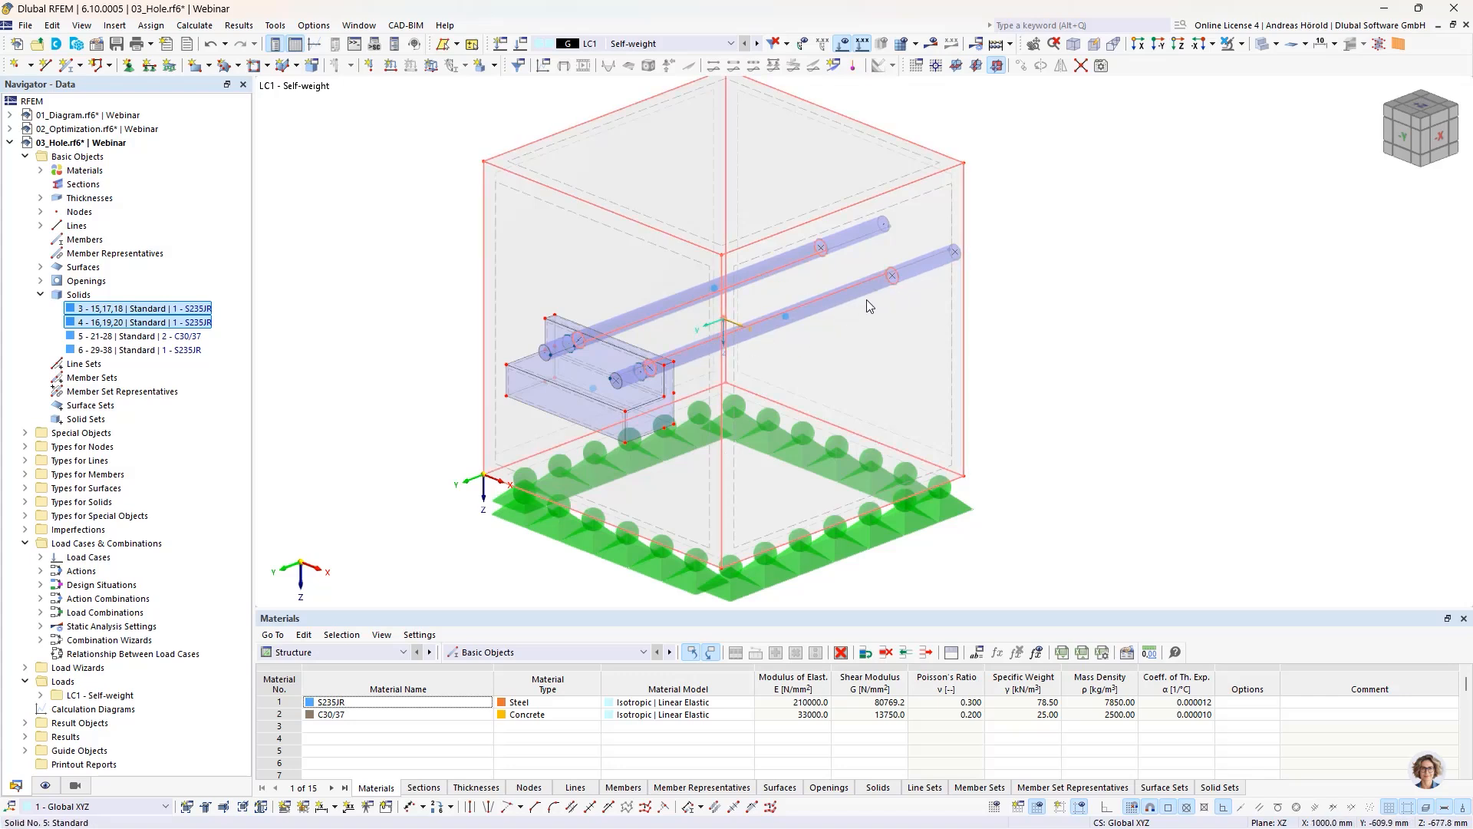
# - Isolate concrete solid 5 using the visibility mode to examine its two holes, and cancel the visibility mode after viewing it
pyautogui.click(117, 336)
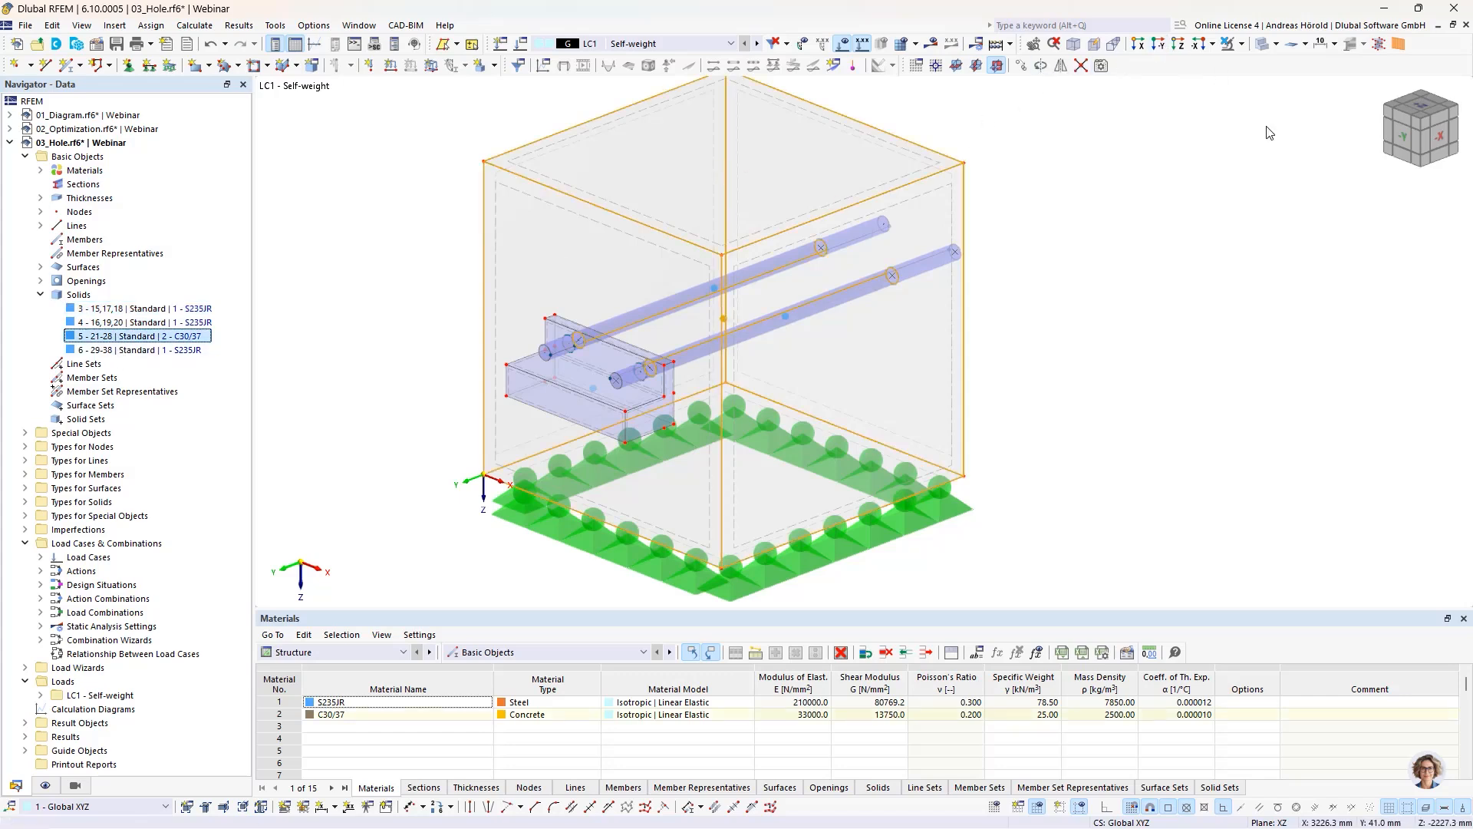
pyautogui.click(1242, 44)
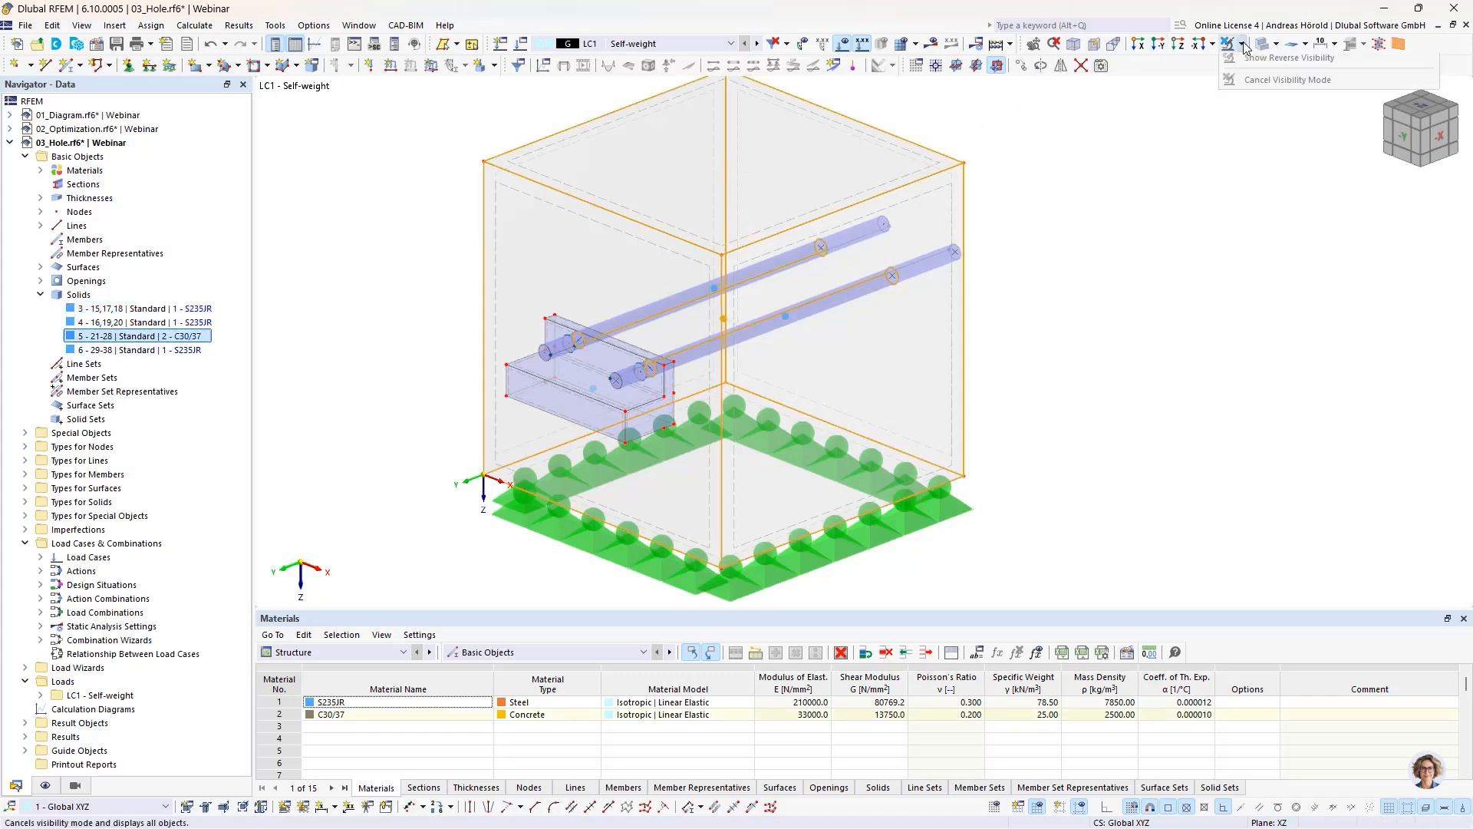
pyautogui.click(1263, 66)
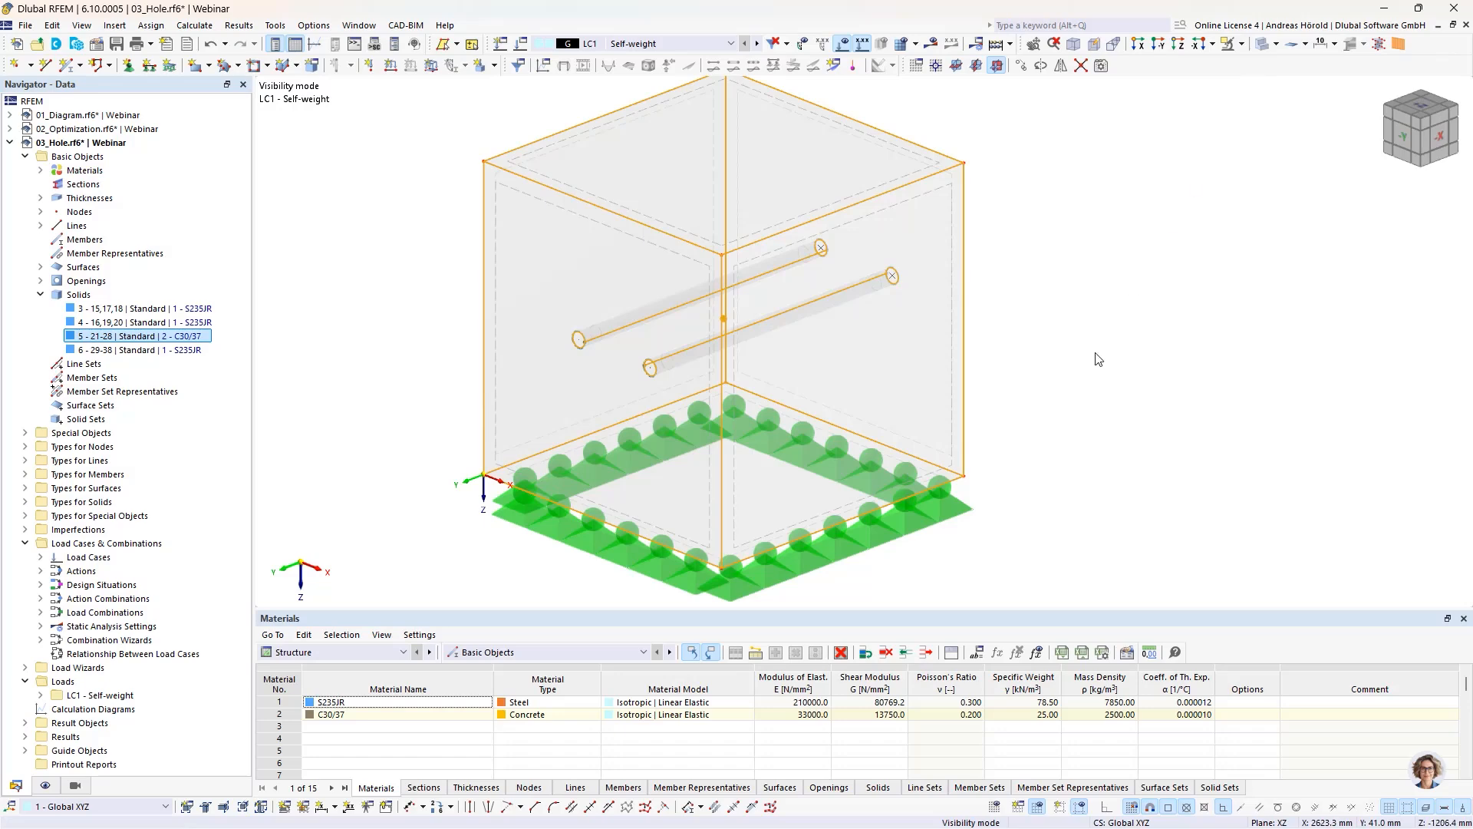
pyautogui.keyDown('ctrl'); pyautogui.moveTo(1097, 356); pyautogui.dragTo(1063, 403, button='middle'); pyautogui.keyUp('ctrl')
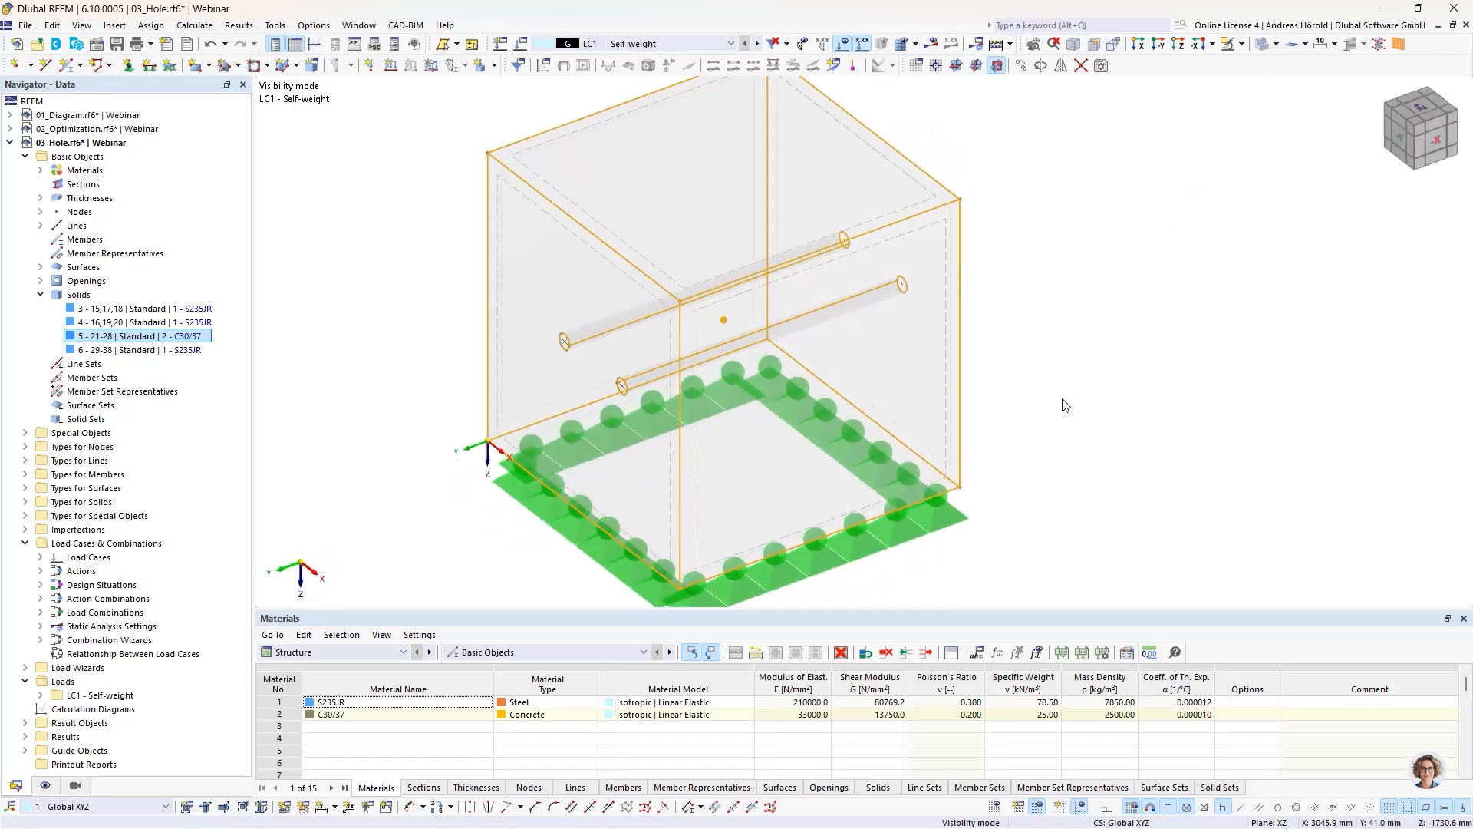
pyautogui.click(1237, 46)
pyautogui.click(1304, 177)
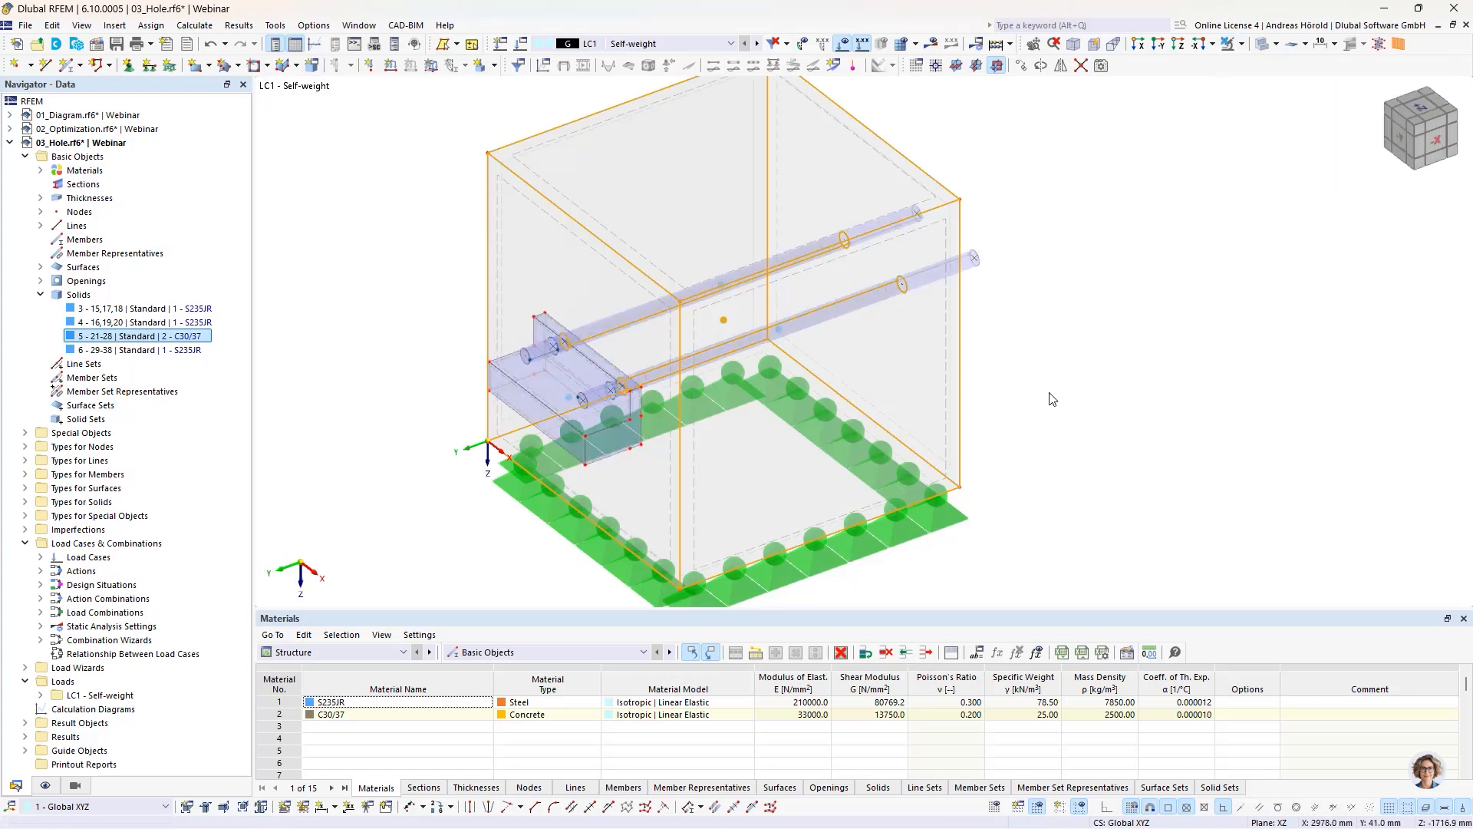
pyautogui.moveTo(1051, 399)
pyautogui.keyDown('ctrl'); pyautogui.mouseDown(button='middle')
pyautogui.moveTo(1068, 330)
pyautogui.moveTo(1049, 395)
pyautogui.mouseUp(button='middle'); pyautogui.keyUp('ctrl')
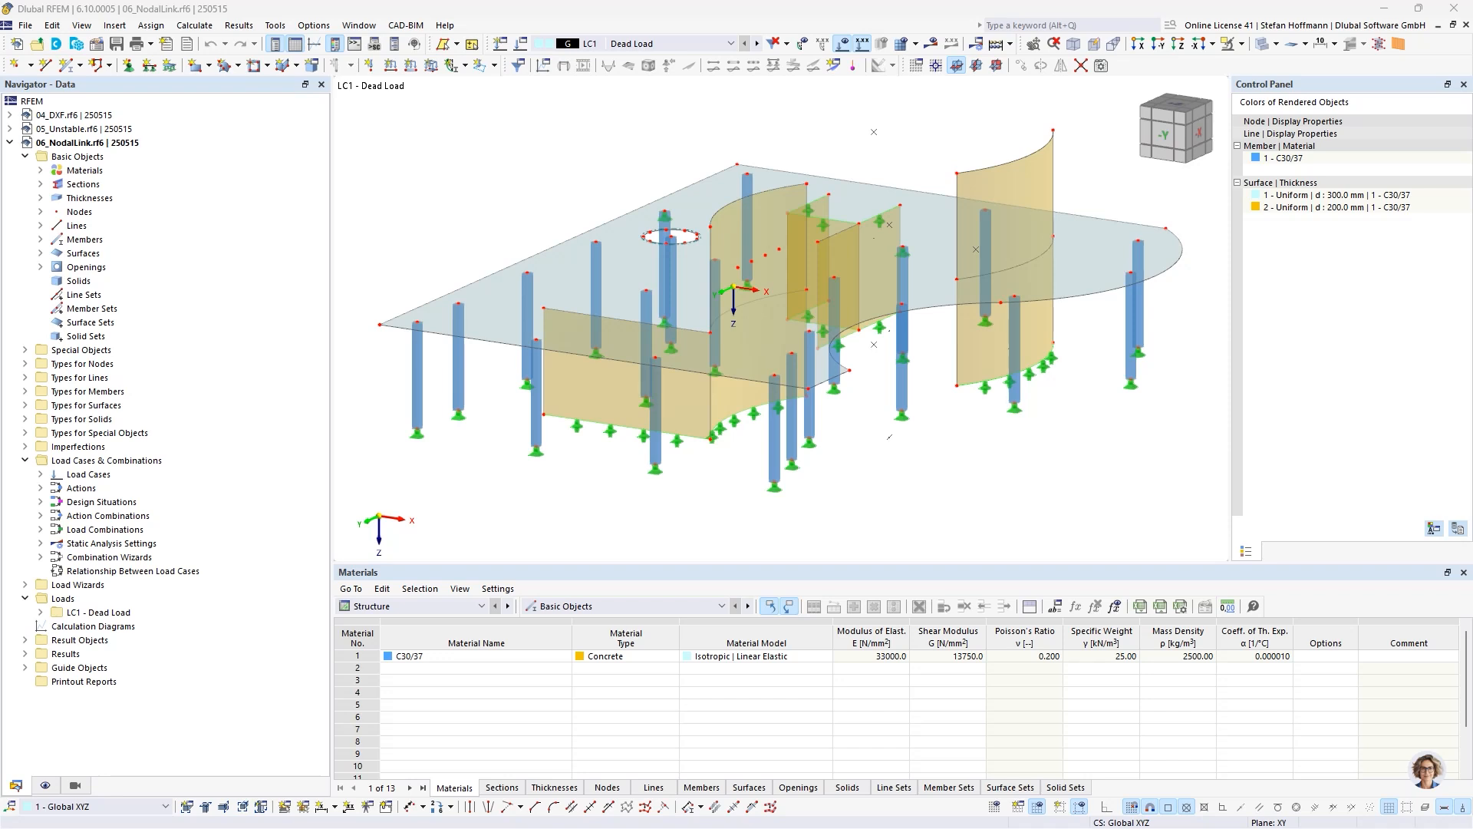
# - Switch to the model 04_DXF.rf6
pyautogui.click(77, 115)
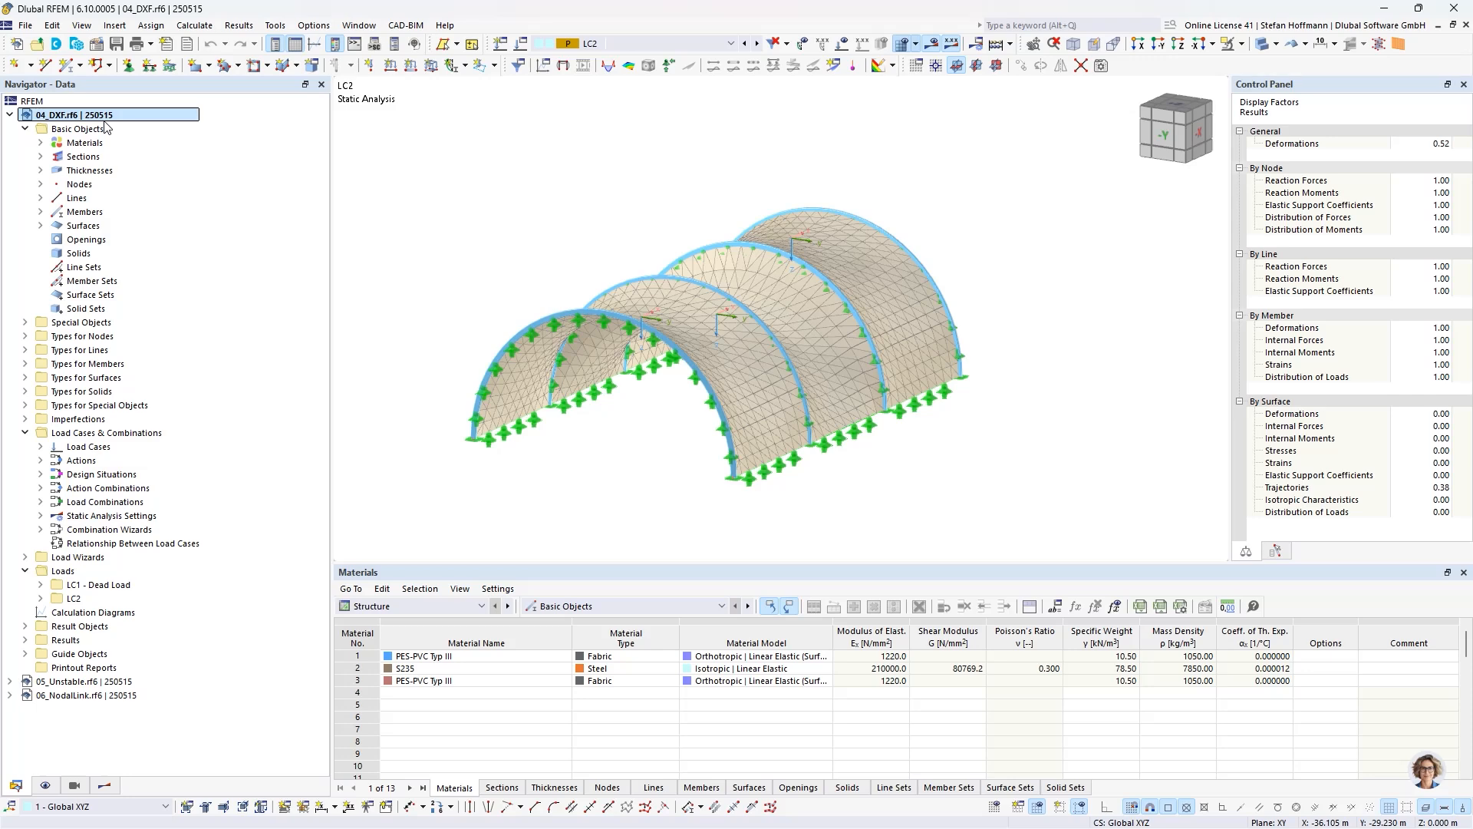
# - Look over the AutoCAD and DXF export formats and the knowledge base article on the AutoCAD interface, and return to RFEM
pyautogui.click(27, 28)
pyautogui.moveTo(150, 470)
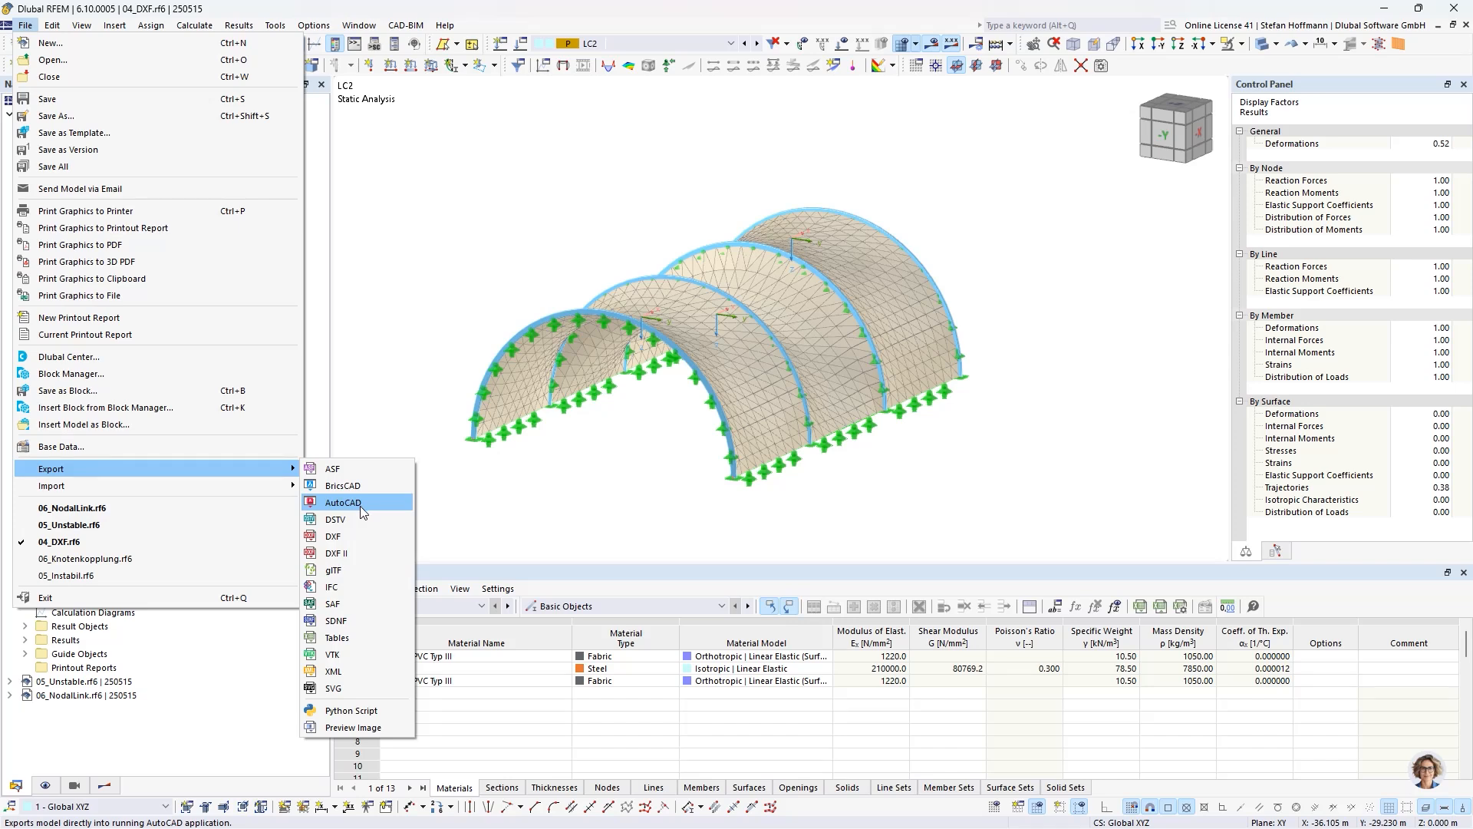
pyautogui.click(351, 550)
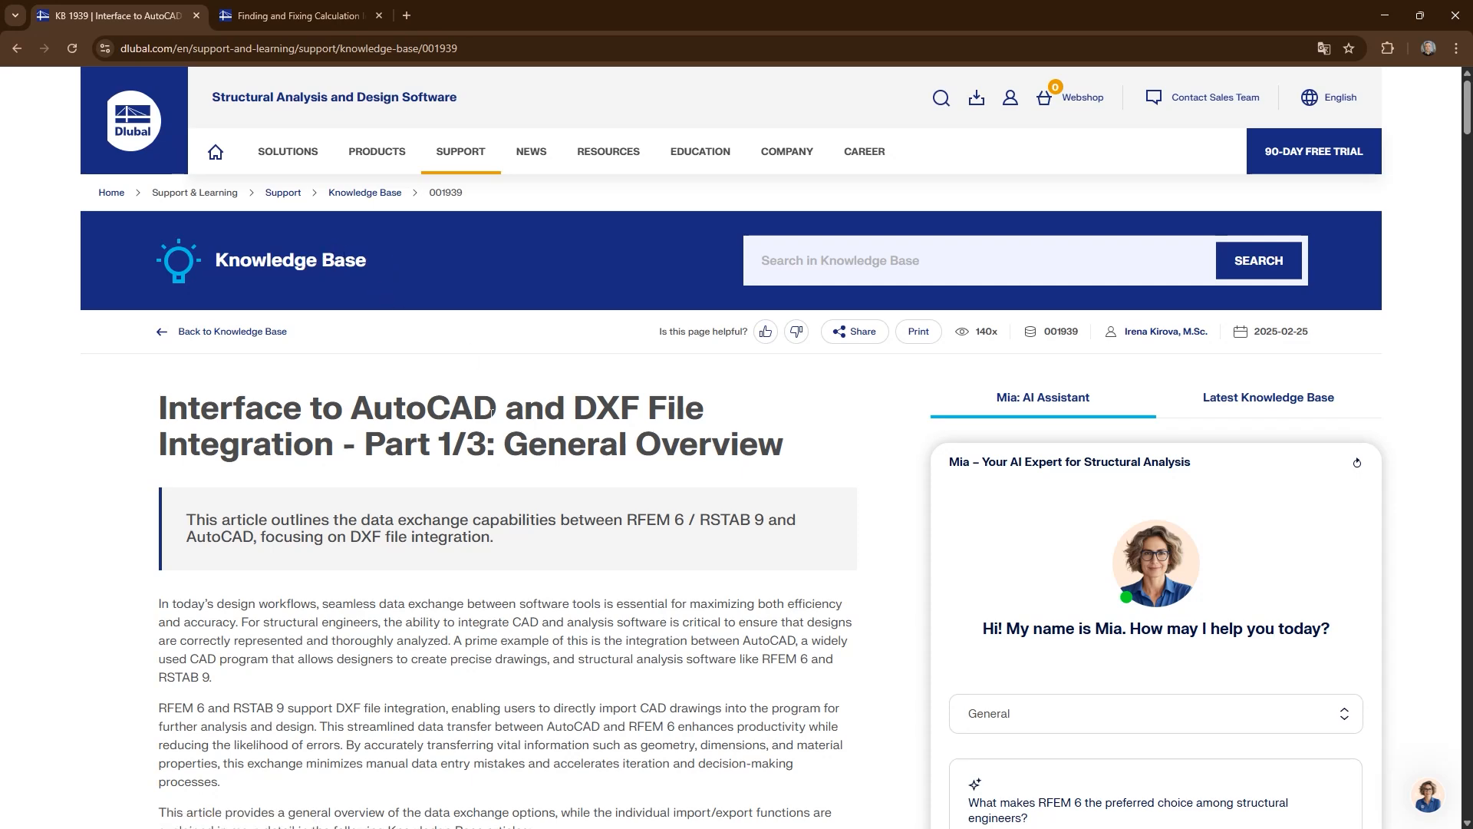
pyautogui.click(1378, 19)
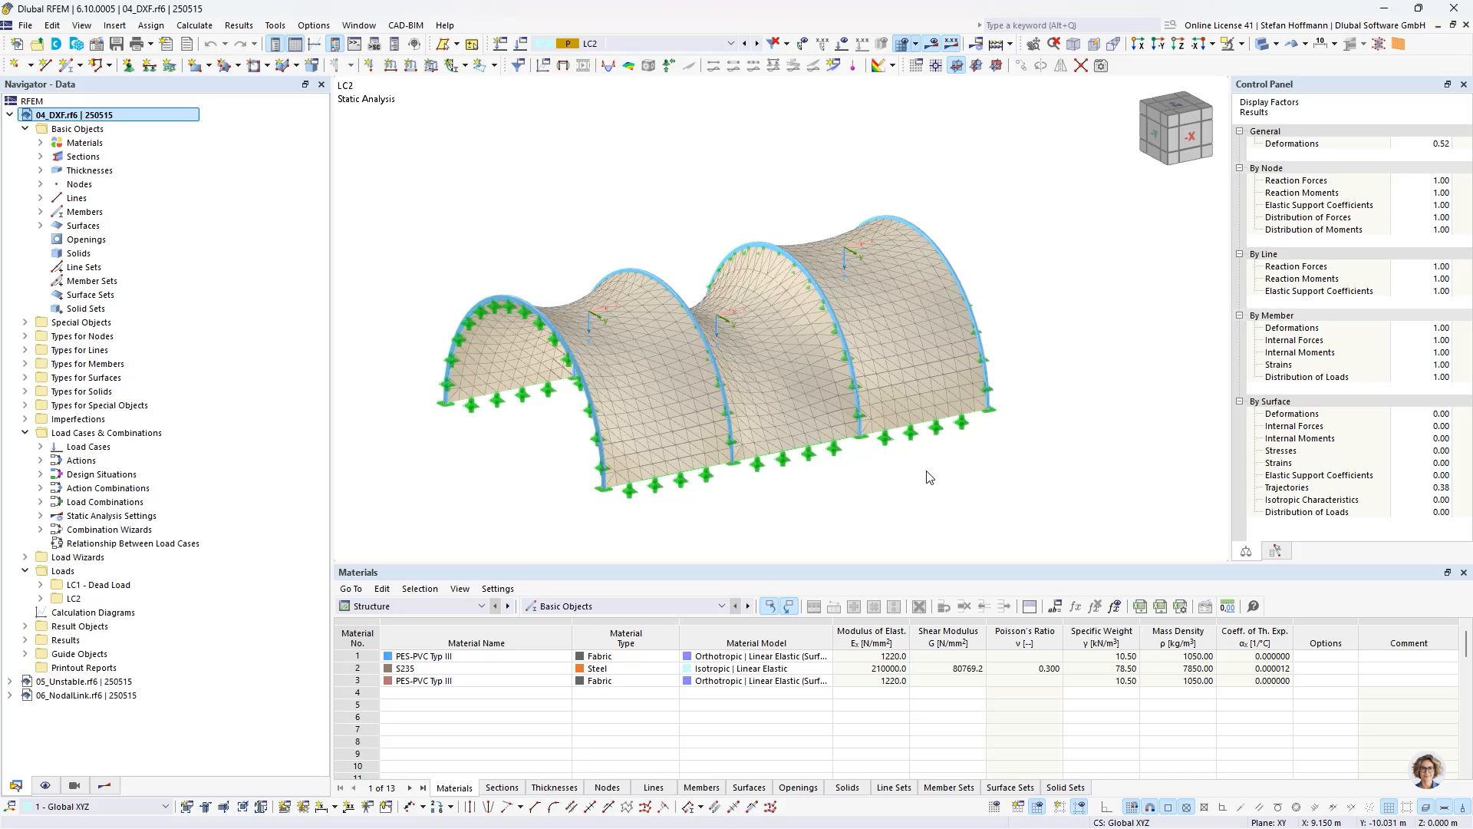
# - Set up a direct export of the membrane model to AutoCAD with a 180° axis rotation for the X-coordinate
pyautogui.click(27, 27)
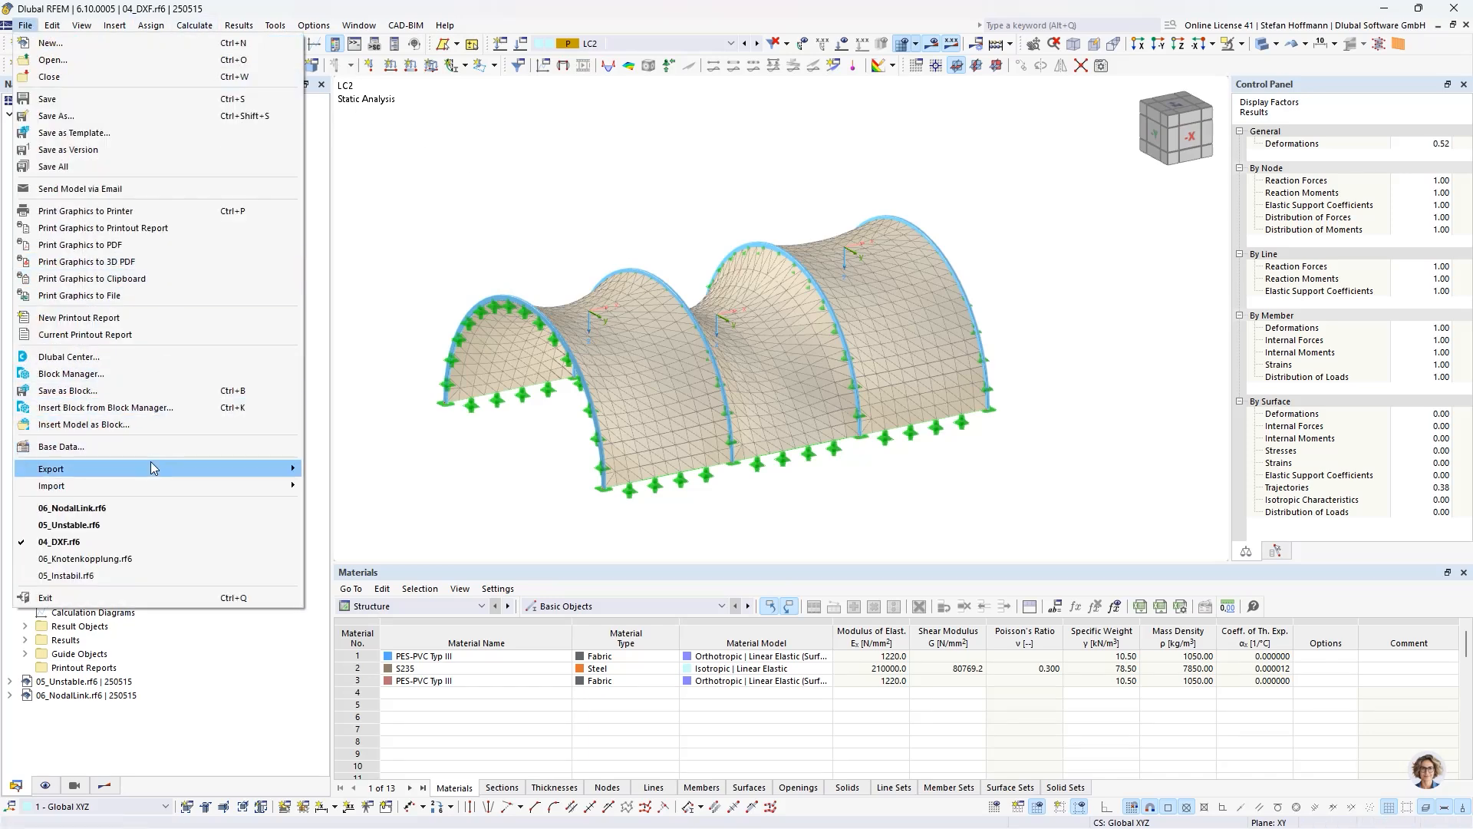
pyautogui.moveTo(154, 468)
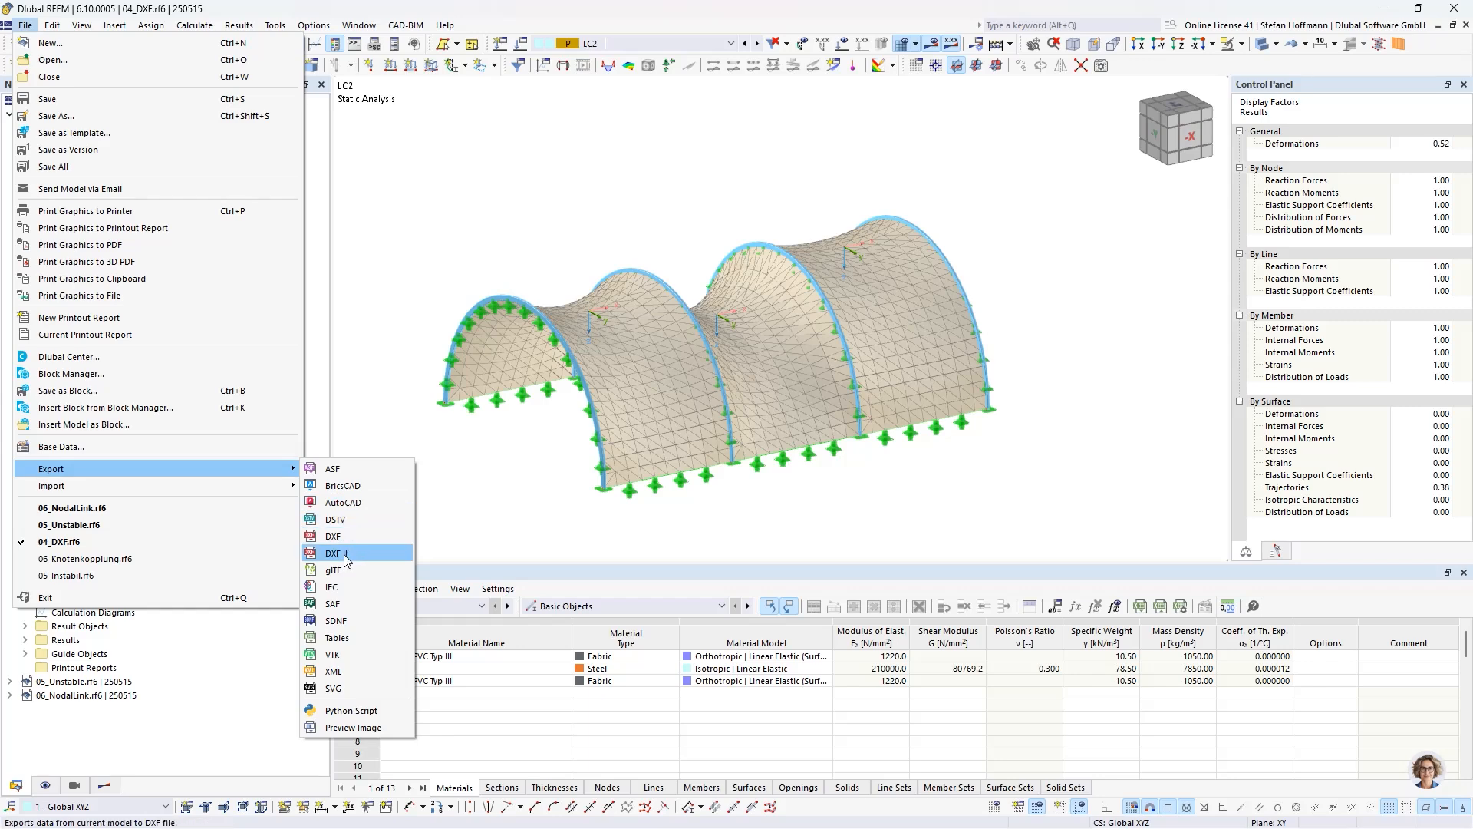
pyautogui.click(365, 506)
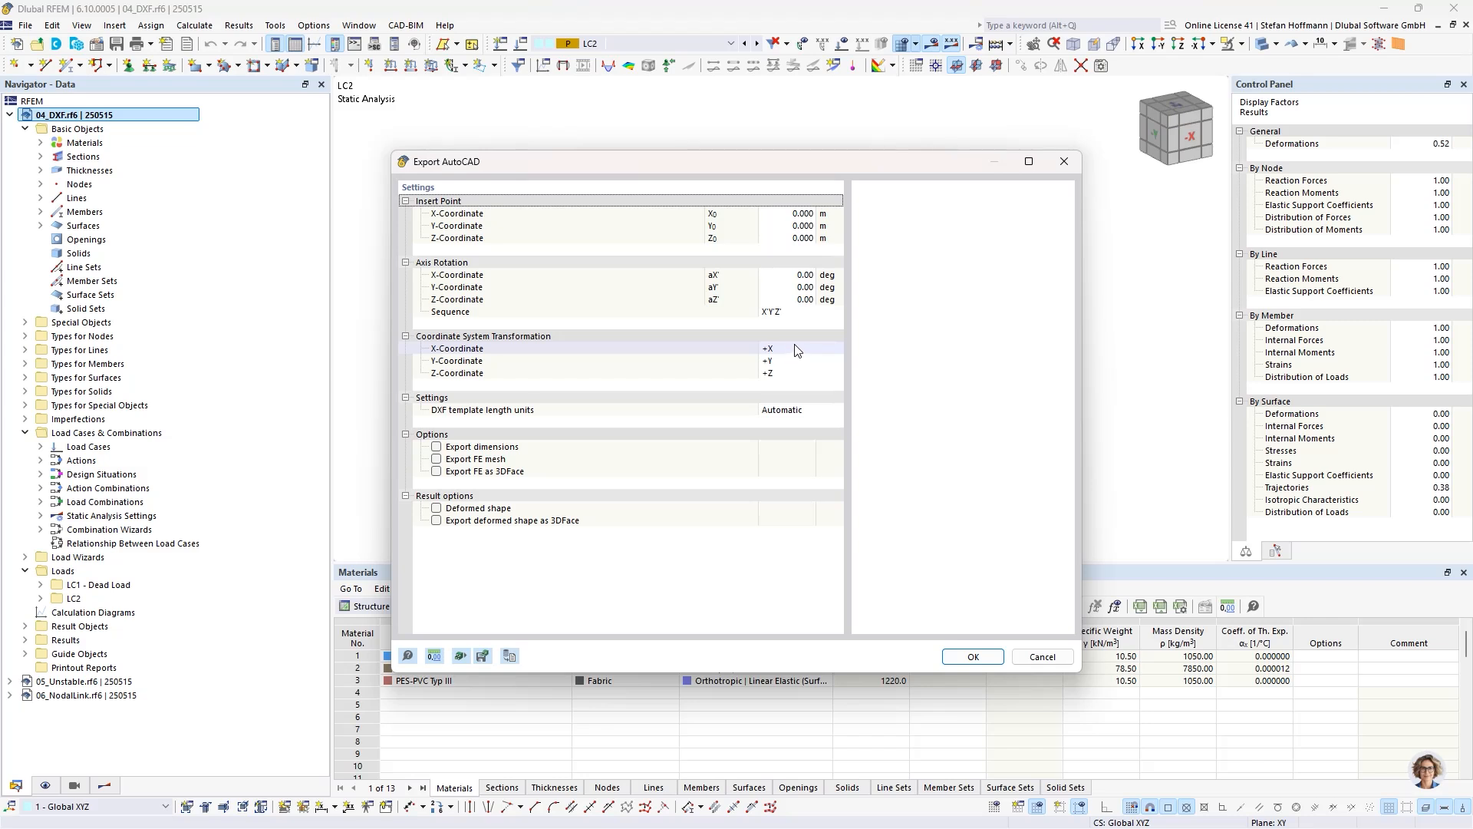
pyautogui.click(798, 275)
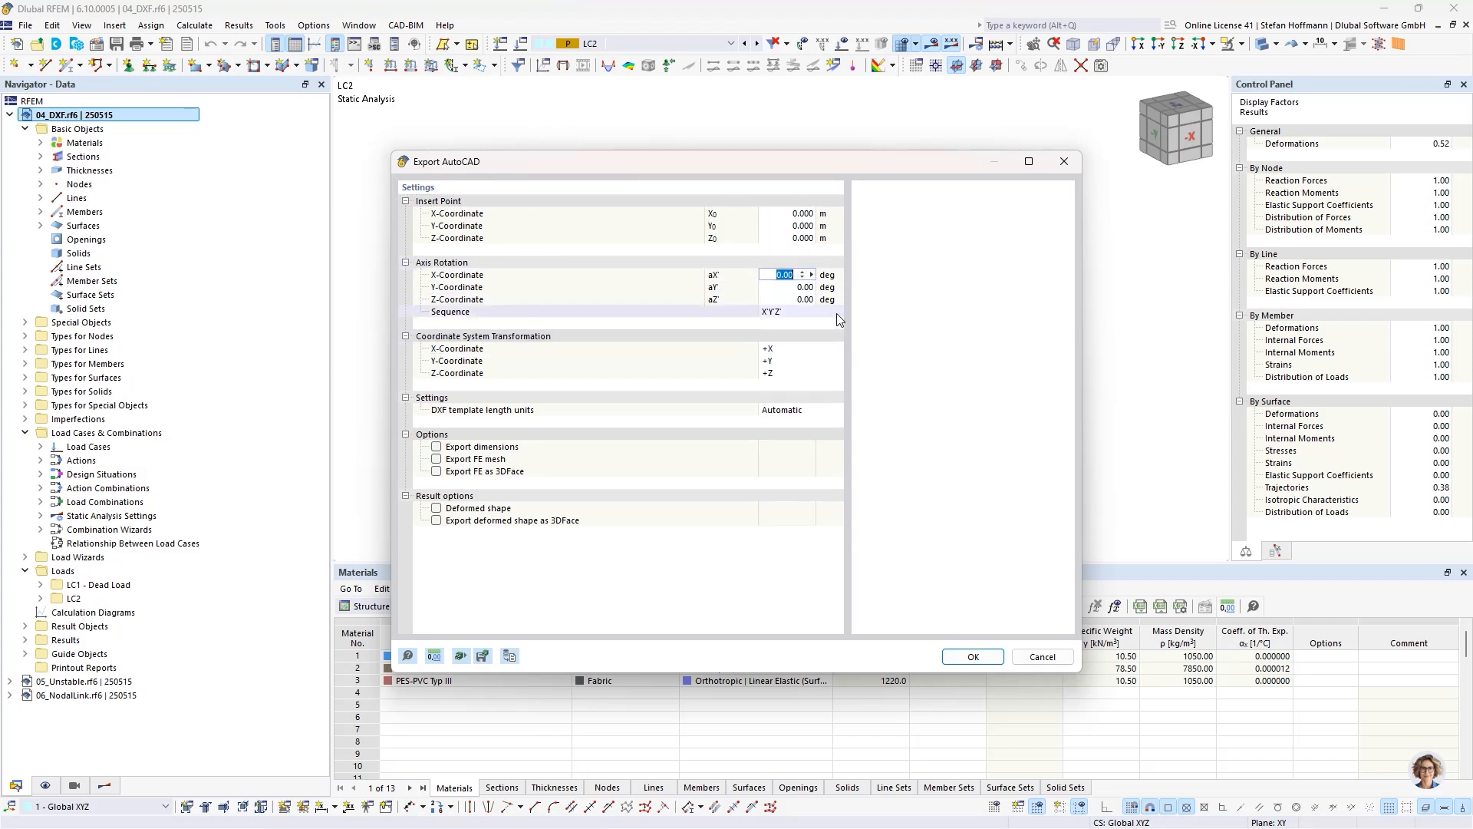
pyautogui.write('180')
pyautogui.press('Tab')
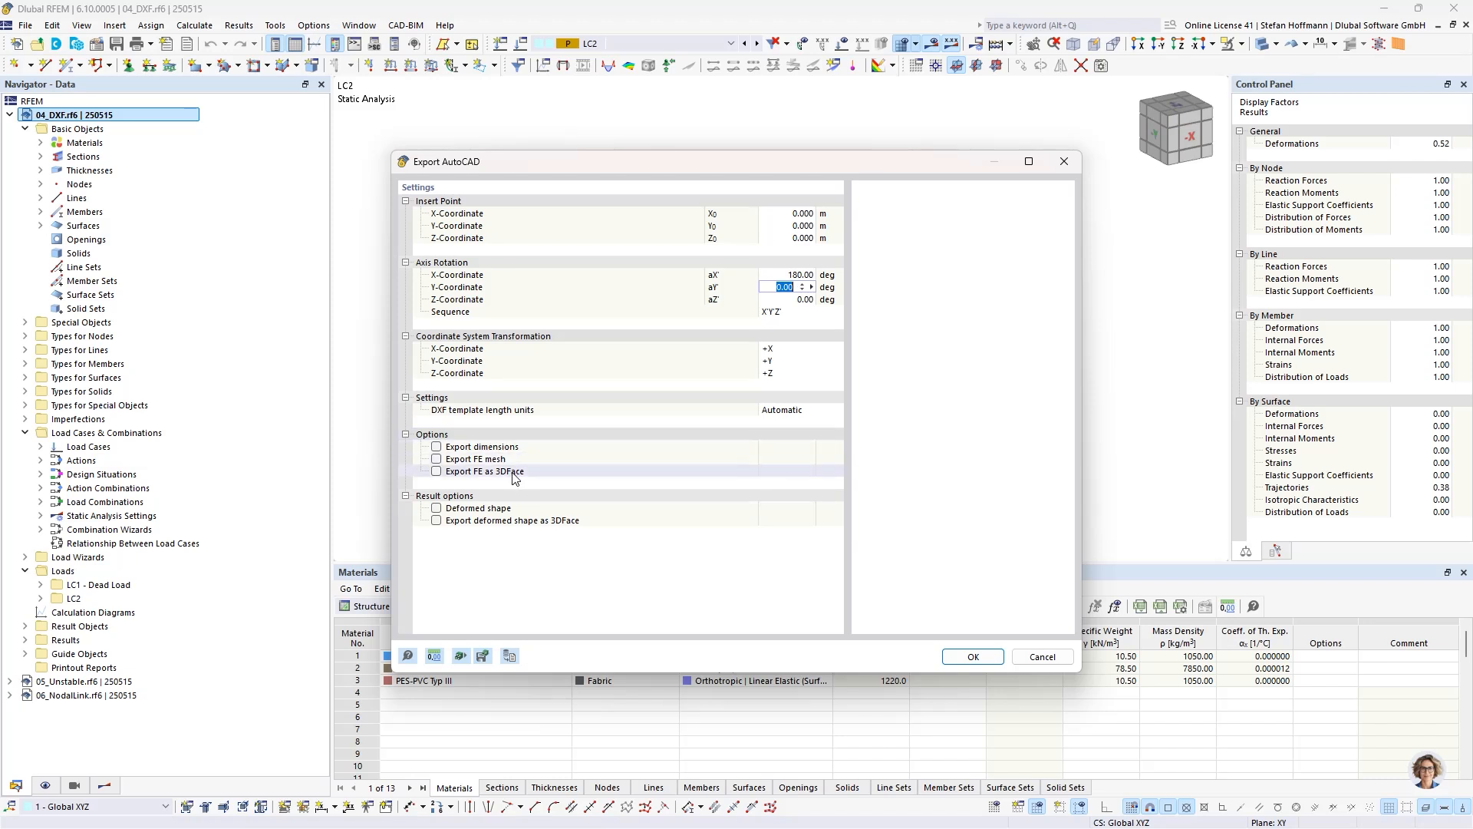
# - Include the deformed shape as 3DFace in the AutoCAD export and run the export to completion
pyautogui.click(436, 521)
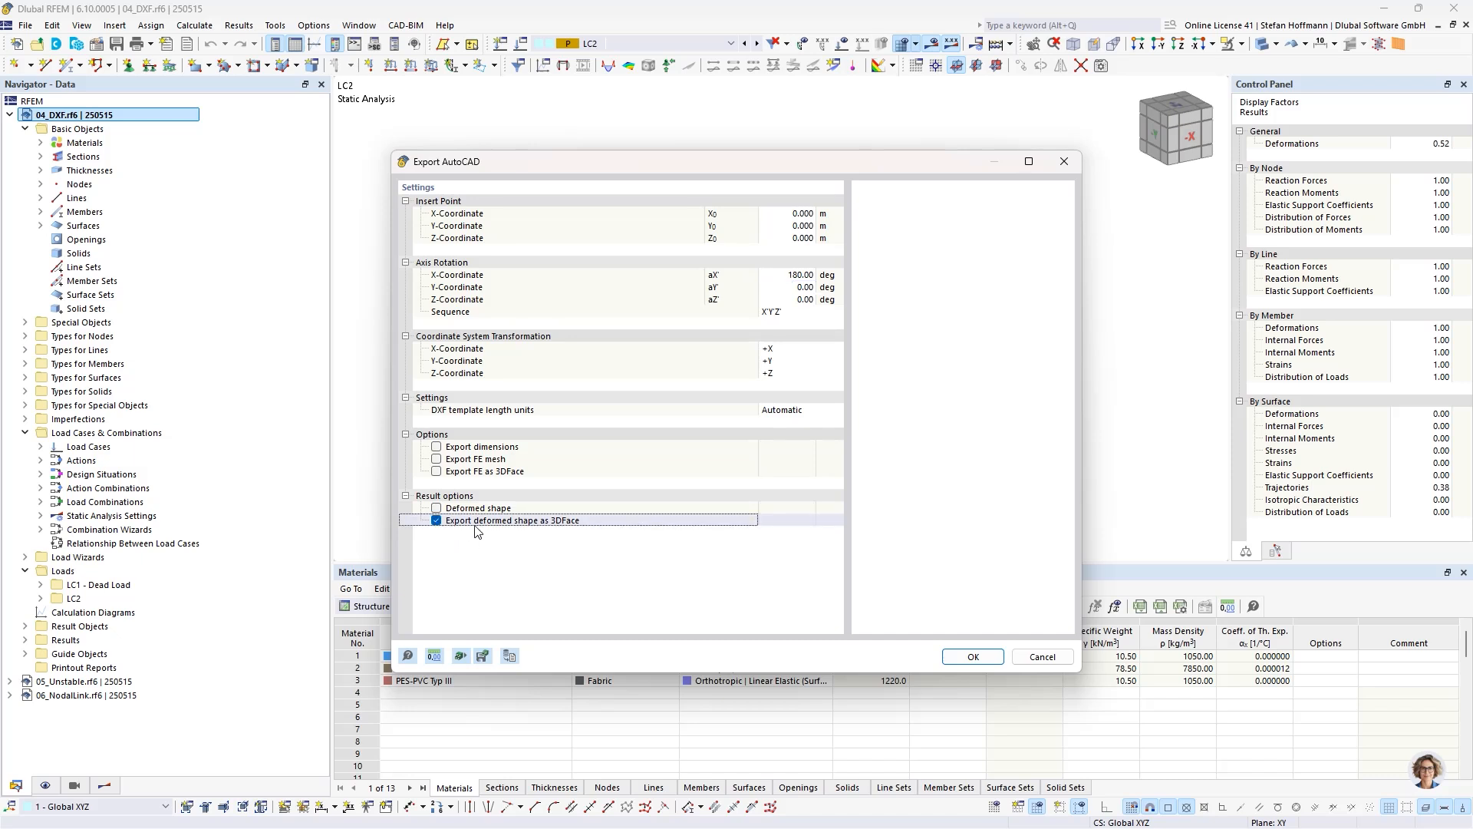
pyautogui.click(971, 657)
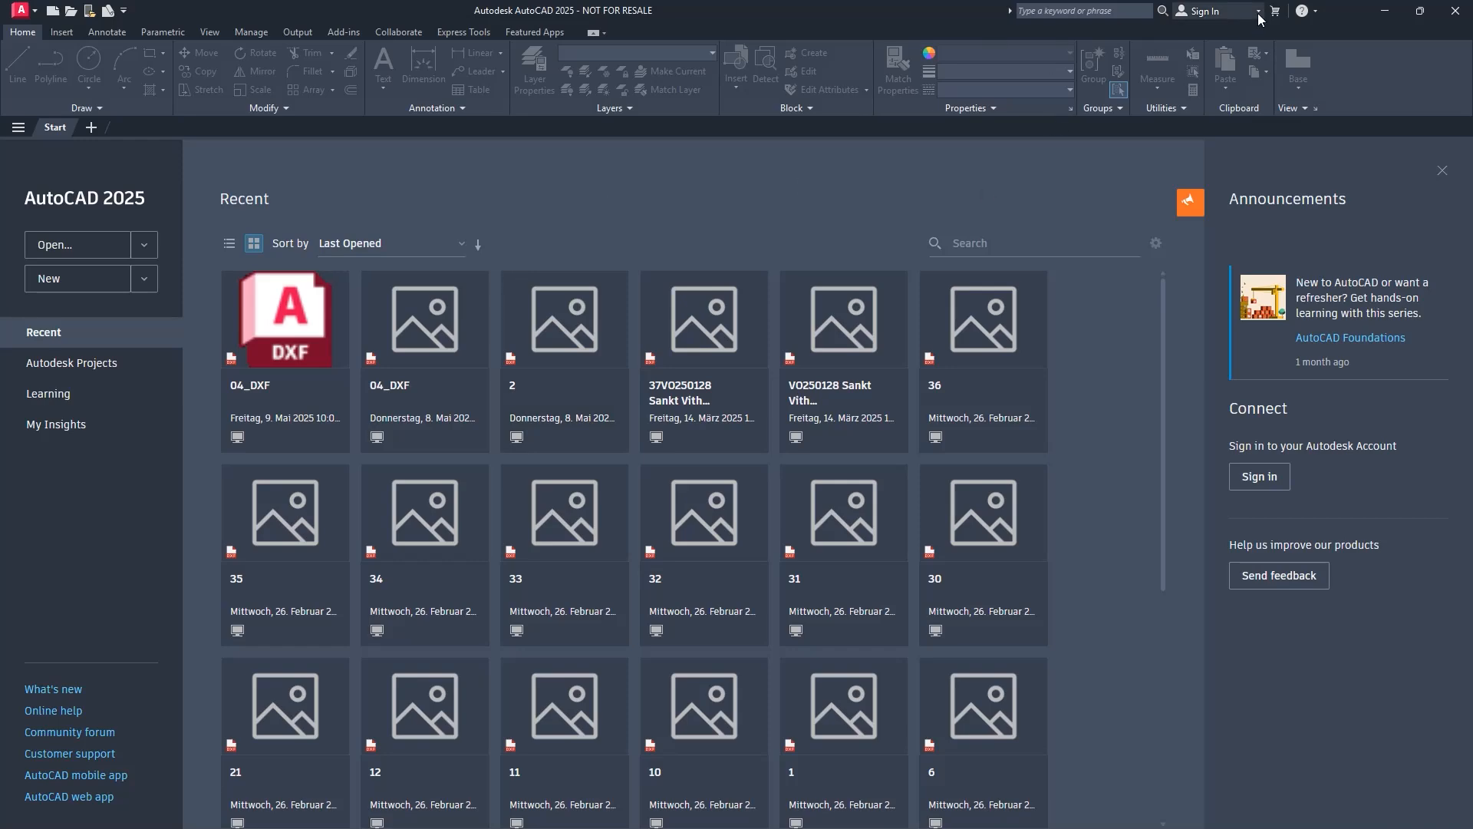
pyautogui.click(1385, 11)
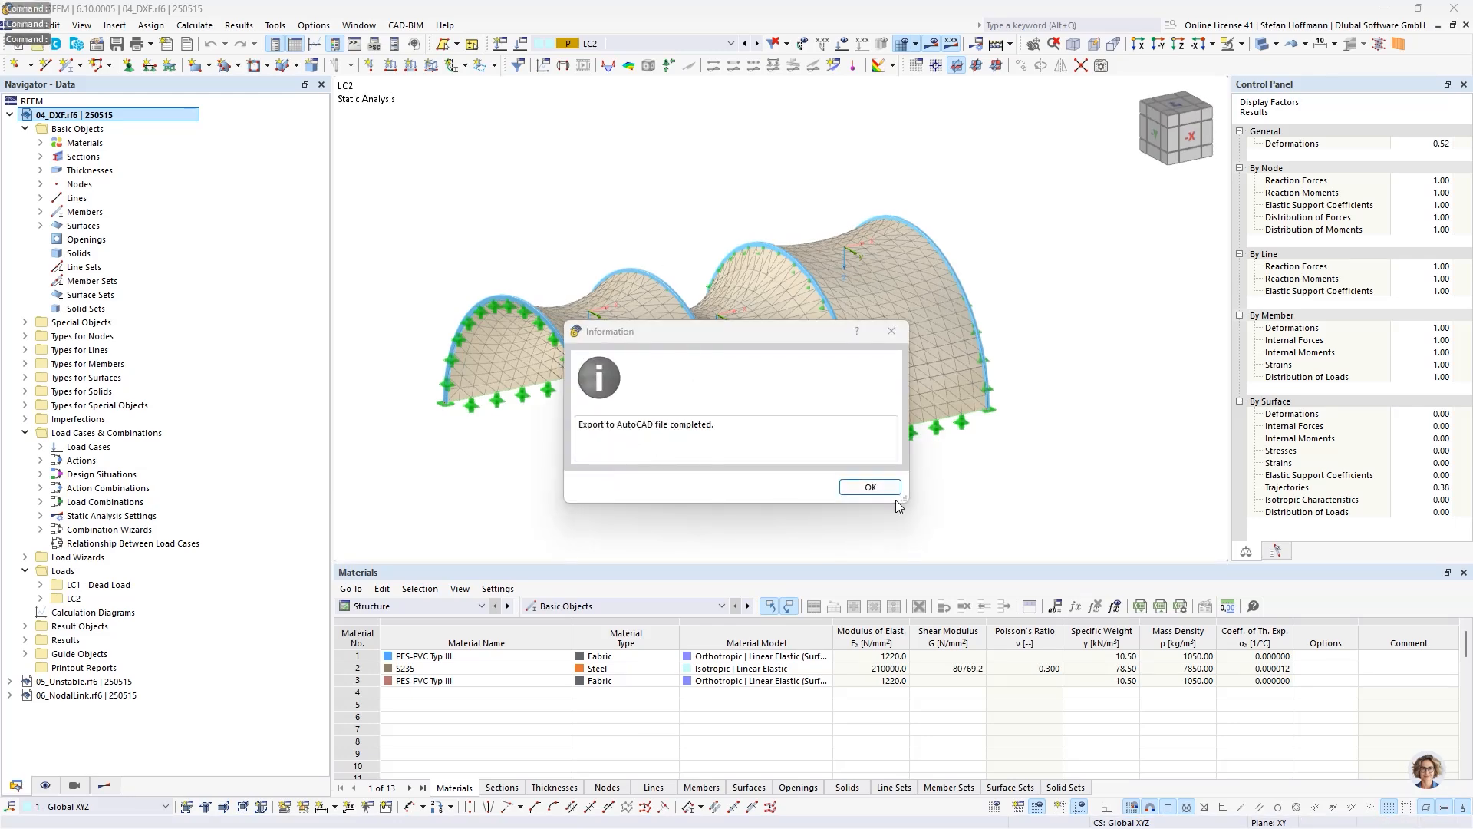
pyautogui.click(870, 487)
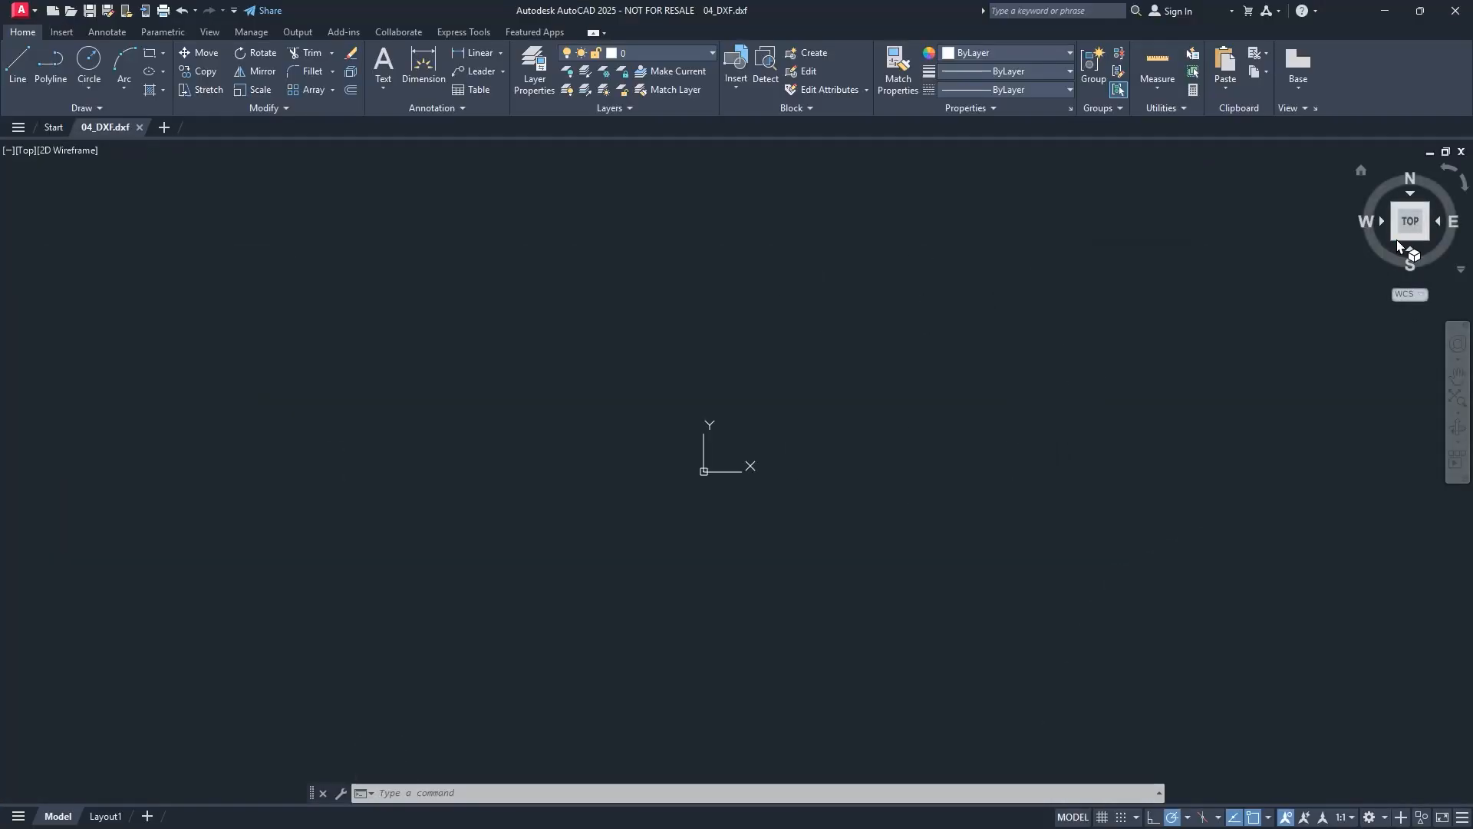
# - View the exported membrane mesh in AutoCAD from the southwest isometric direction and return to RFEM
pyautogui.click(1395, 238)
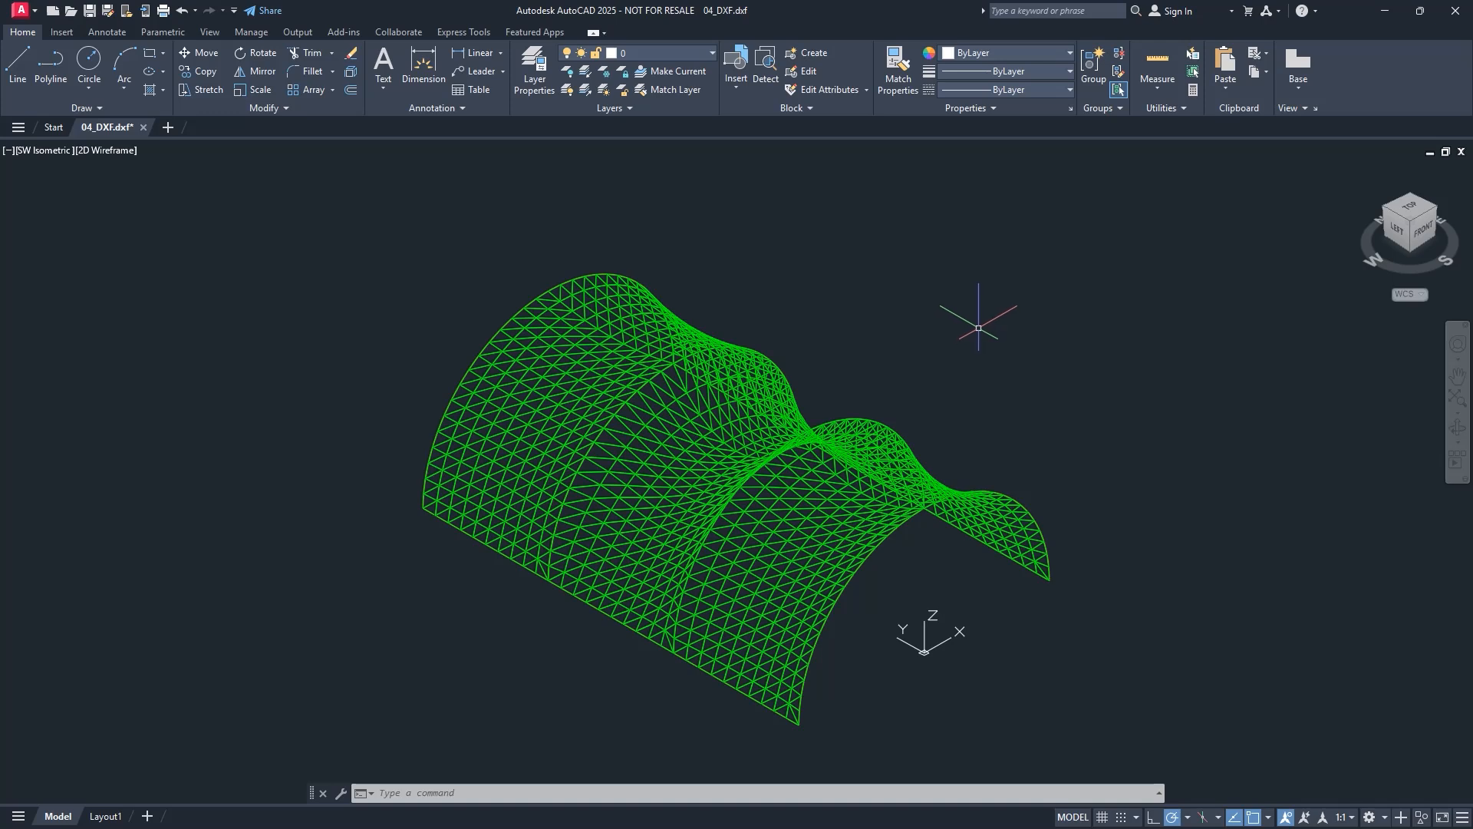
pyautogui.click(1385, 11)
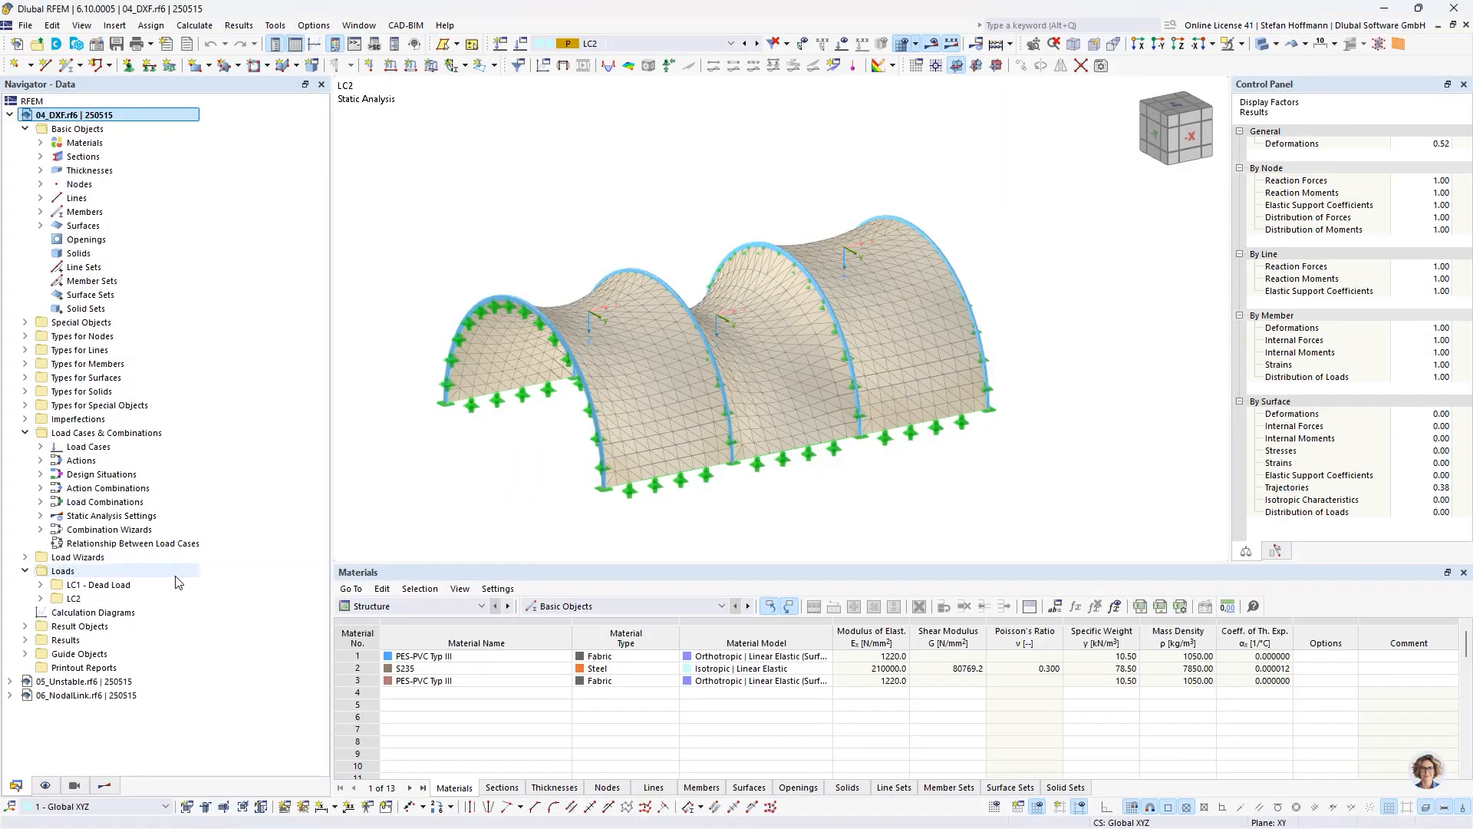
# - Switch to the model 05_Unstable.rf6, look through the FAQ on finding and fixing calculation problems, and return to RFEM
pyautogui.click(100, 681)
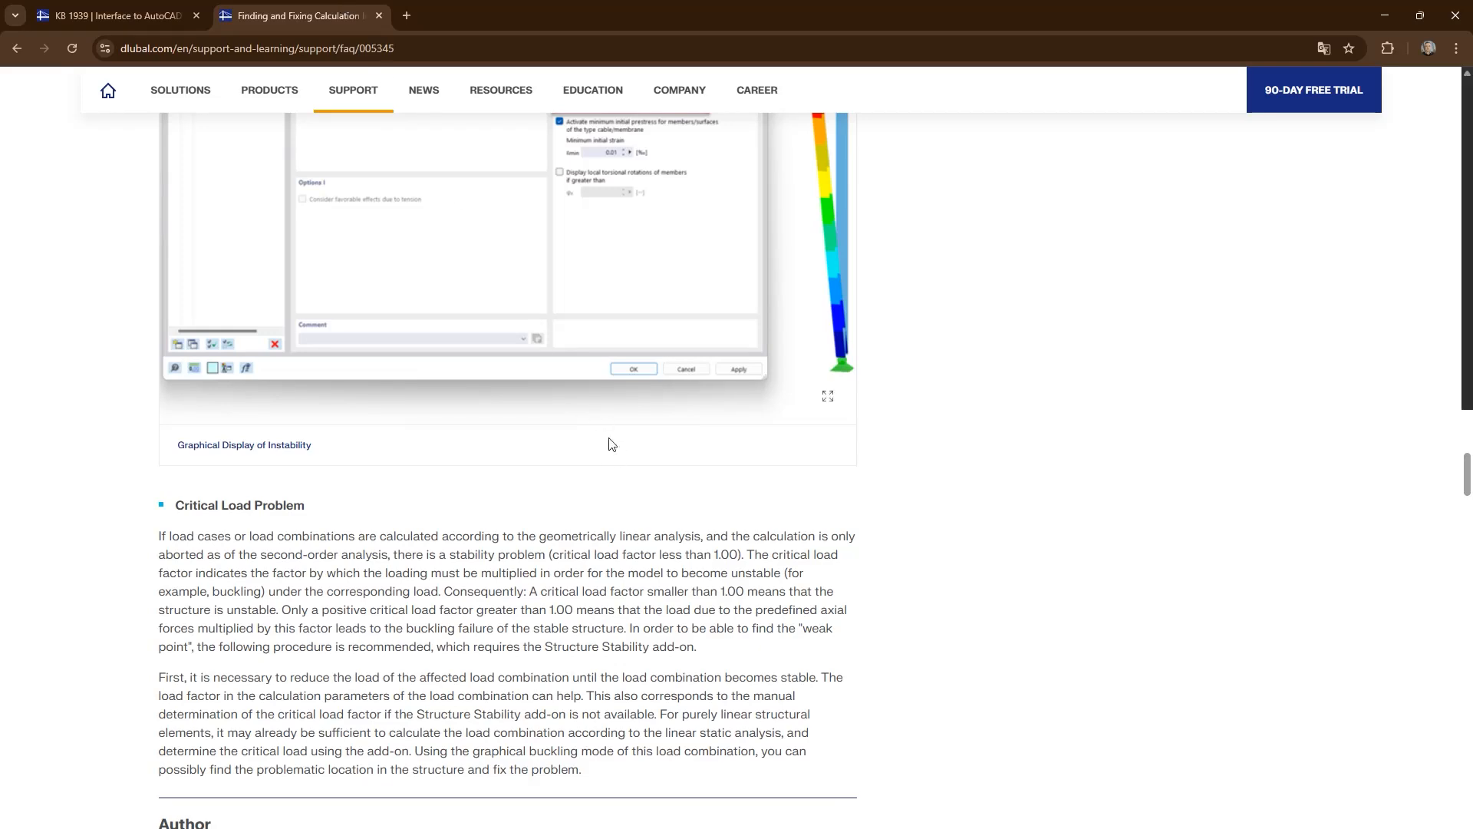
pyautogui.scroll(5, 622, 470)
pyautogui.scroll(6, 622, 471)
pyautogui.moveTo(1465, 427); pyautogui.dragTo(1466, 135)
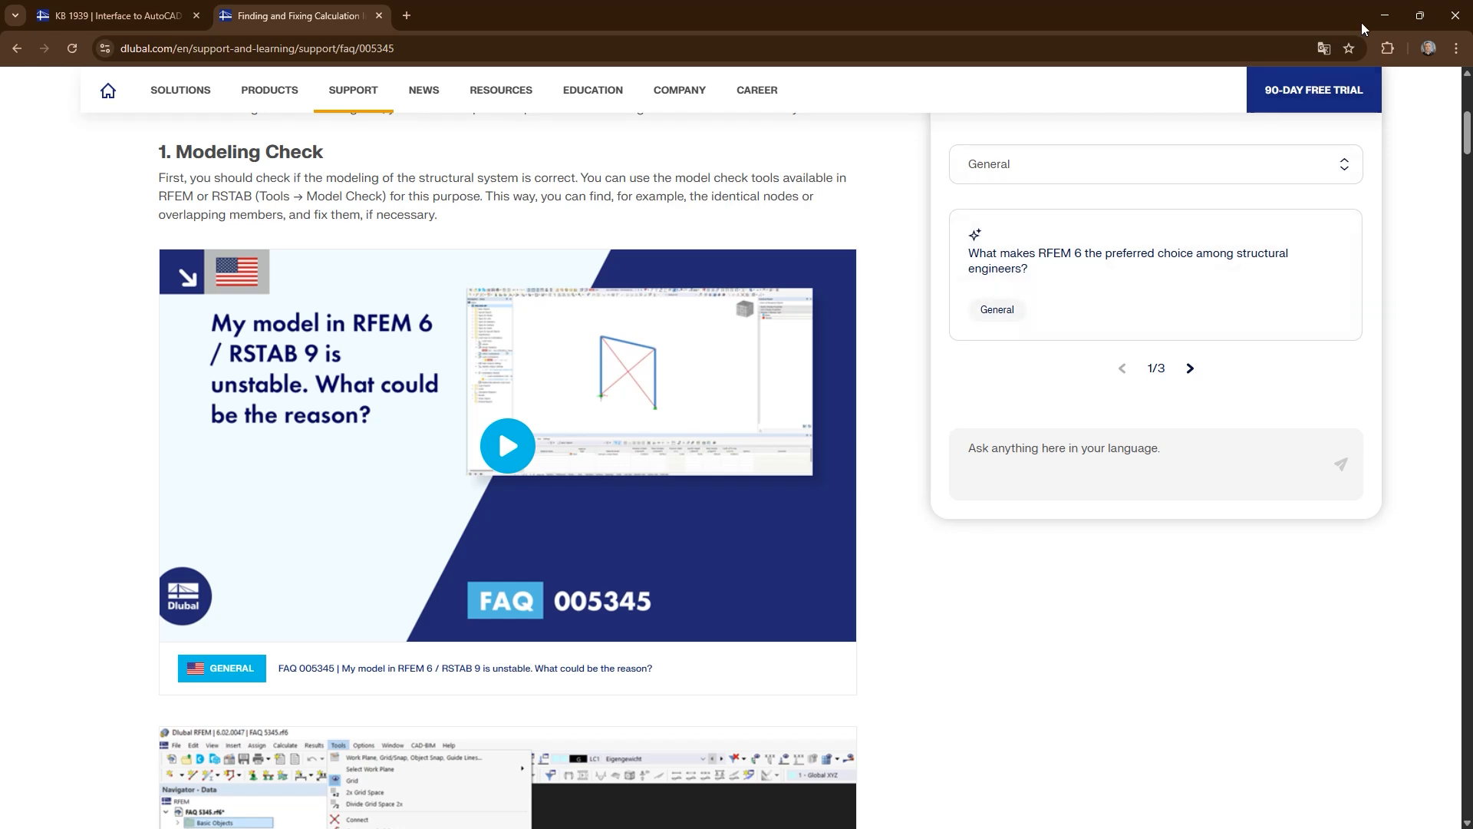
pyautogui.click(1383, 15)
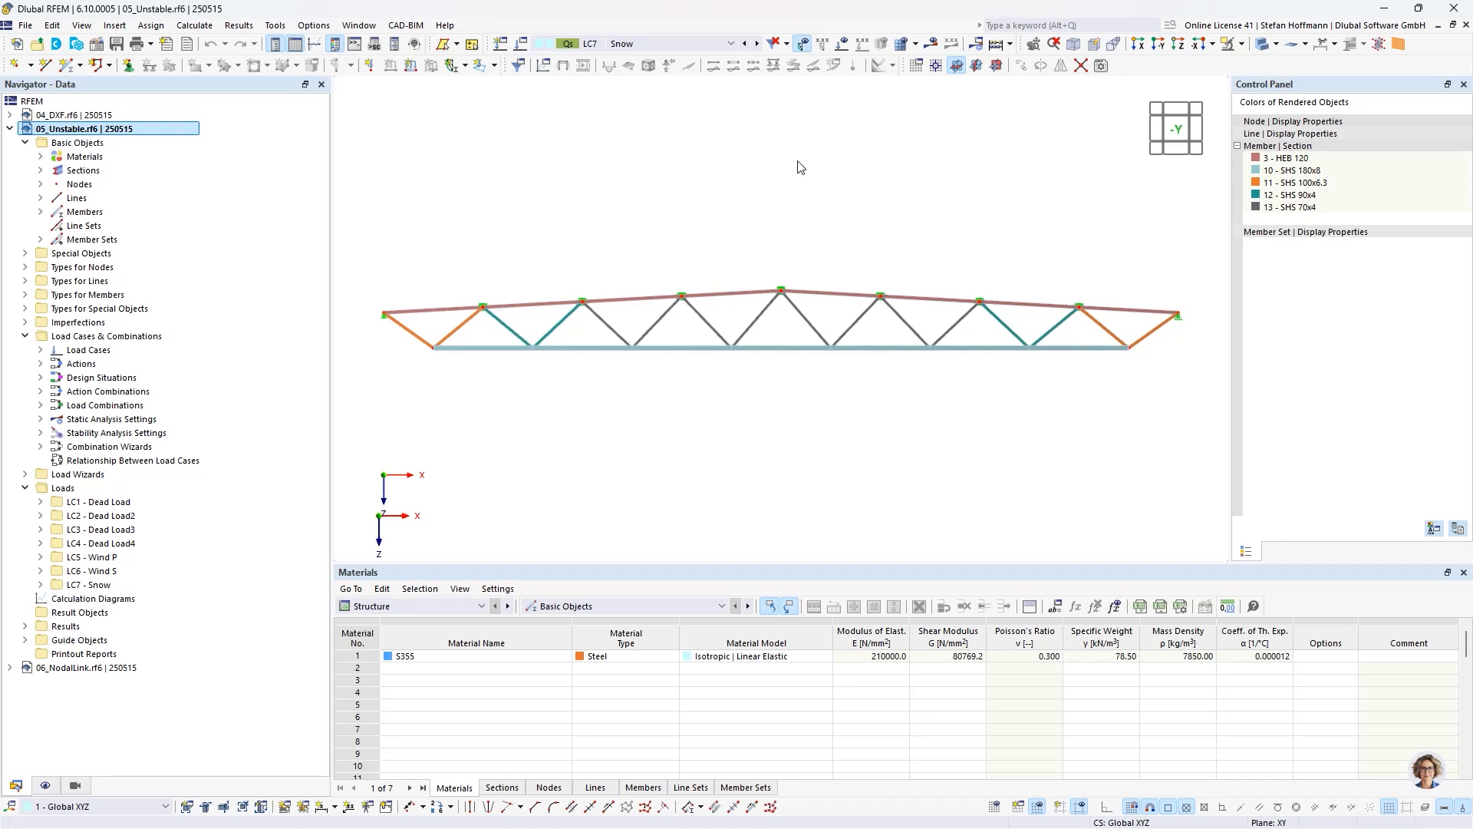
# - Calculate design situation DS1 of the truss and point to the location of the first listed error in the model
pyautogui.click(696, 43)
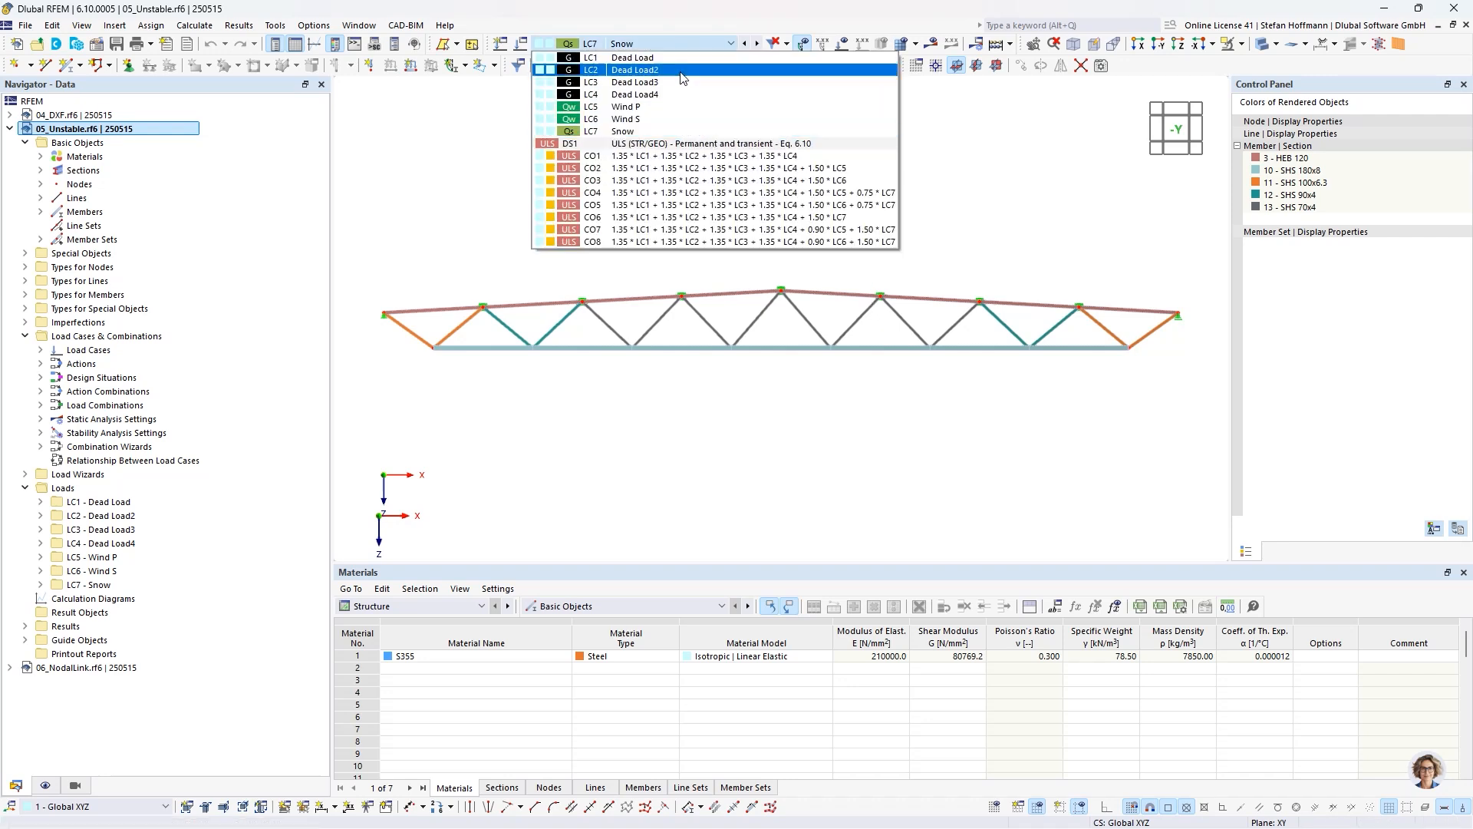
pyautogui.click(685, 144)
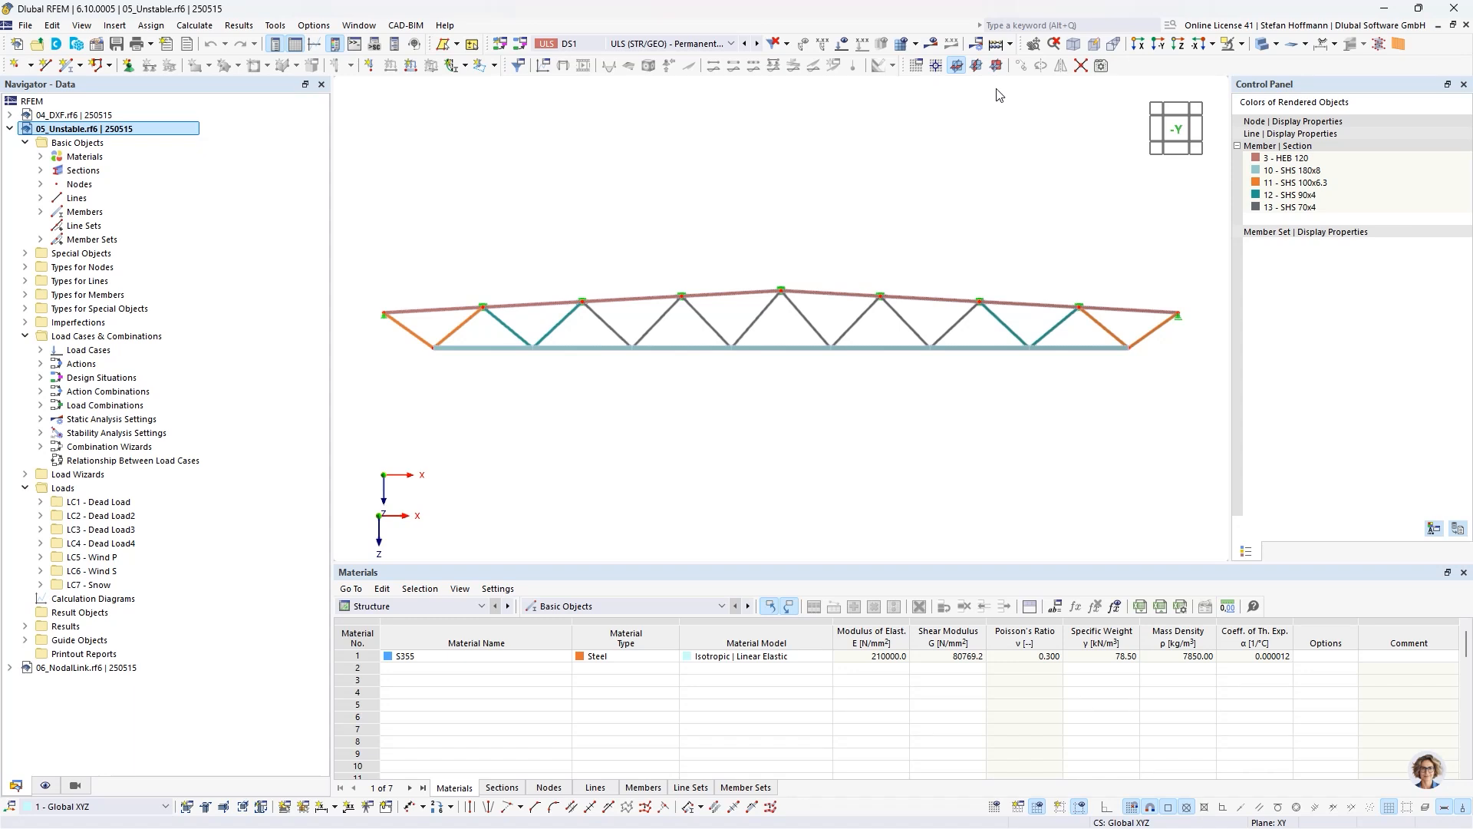
pyautogui.click(996, 46)
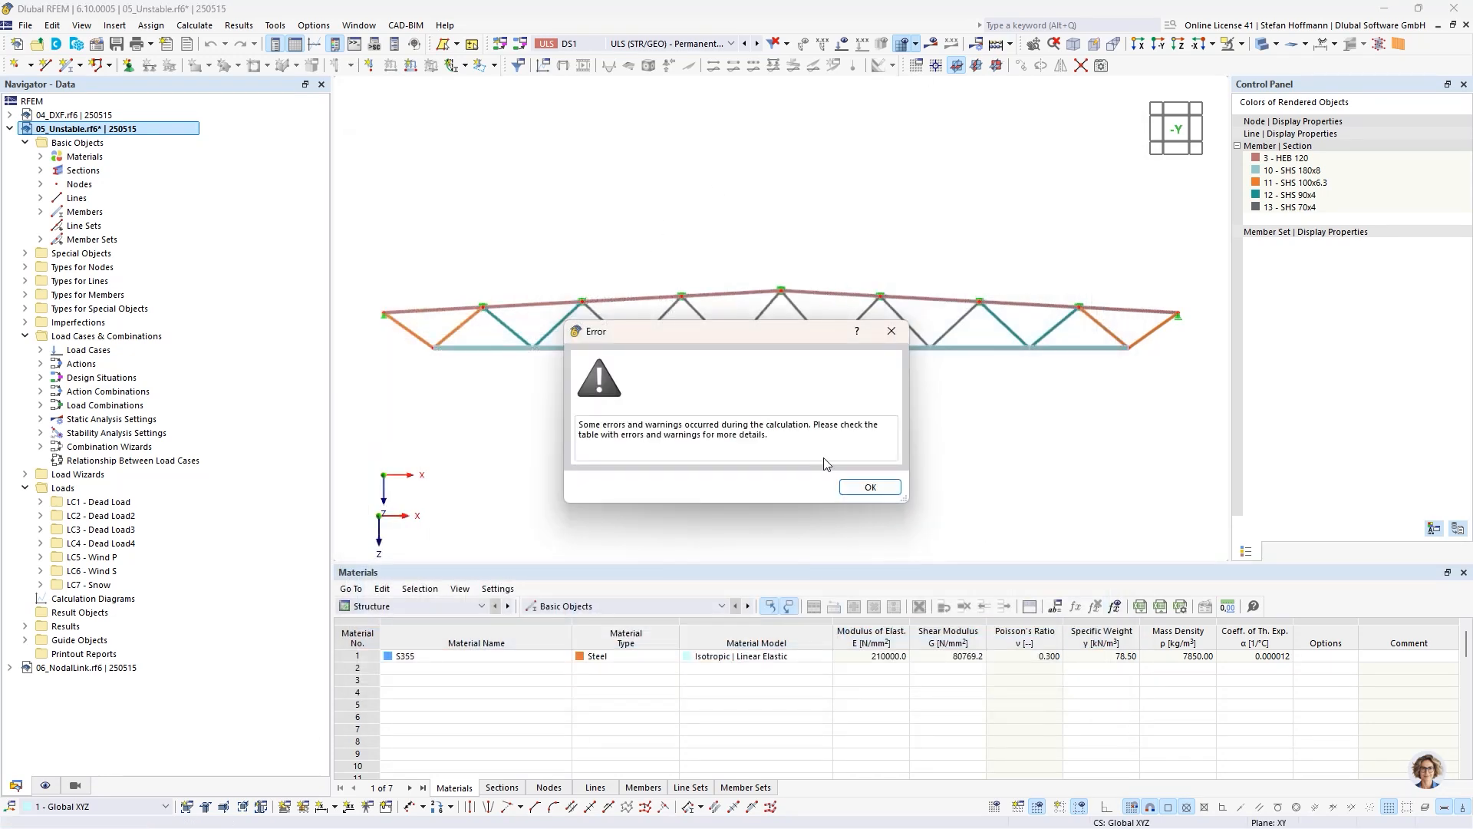
pyautogui.click(858, 488)
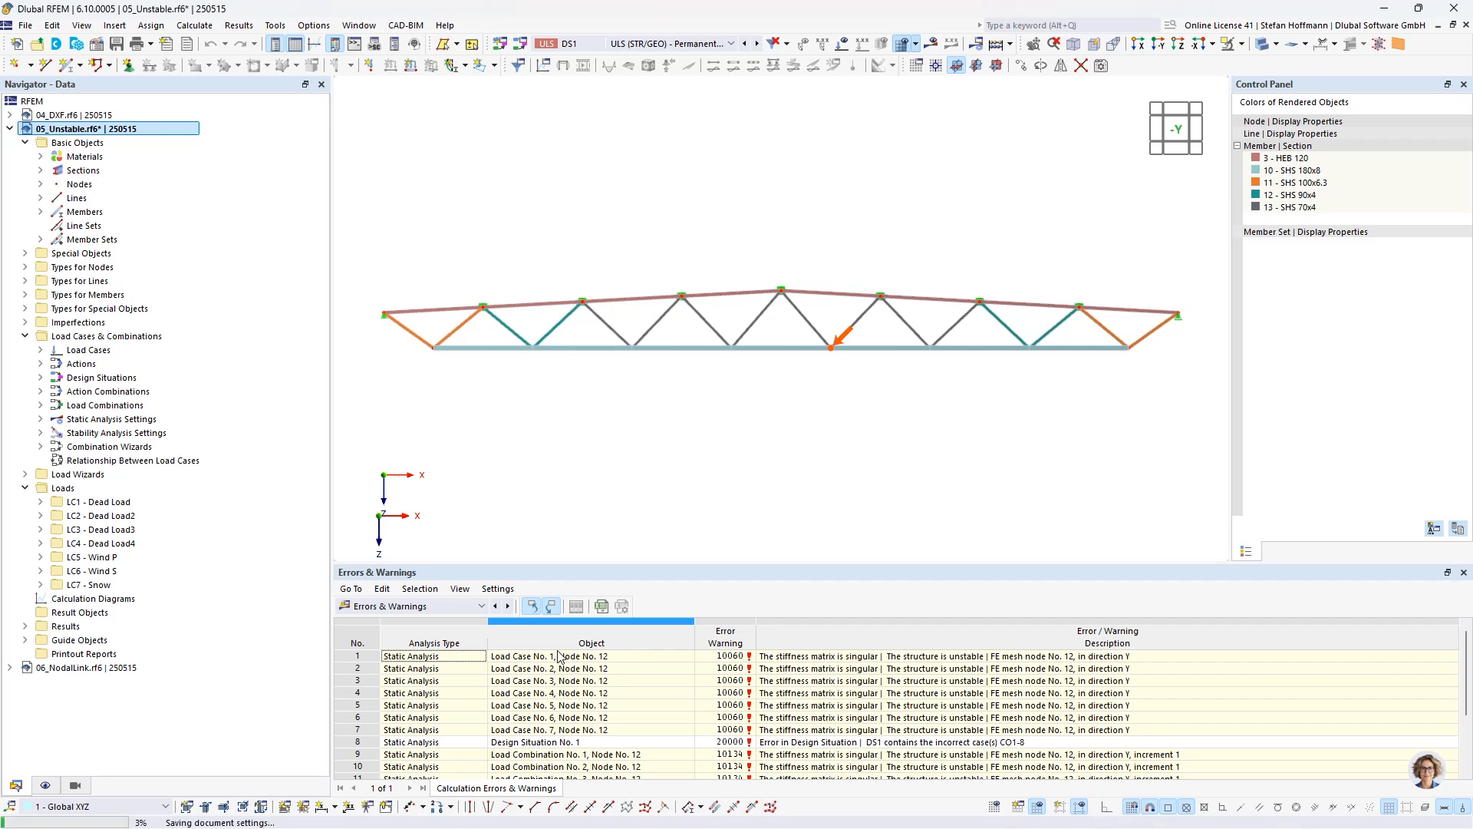
pyautogui.click(630, 659)
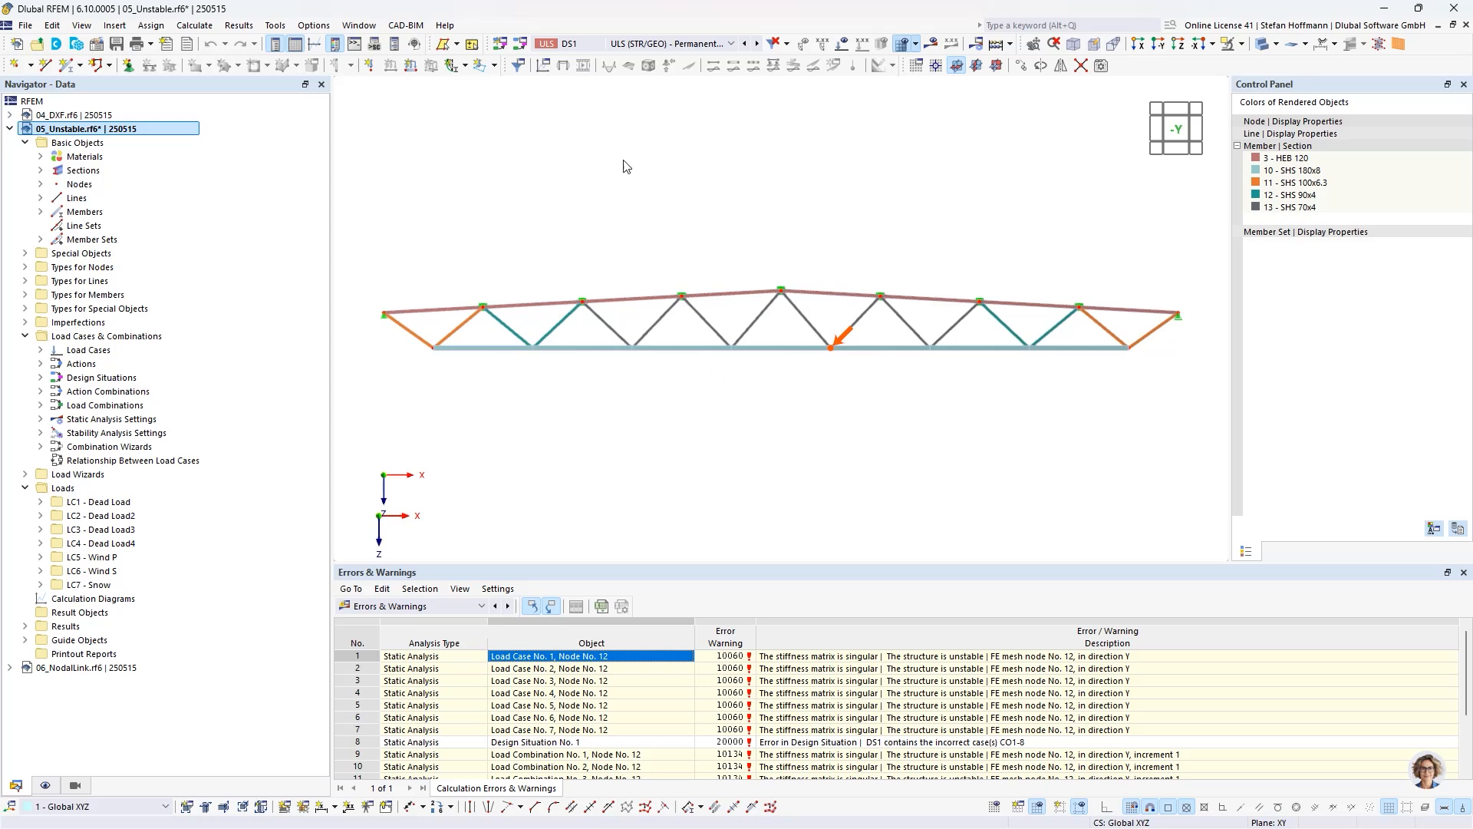
# - Make load case LC1 Dead Load active and enable its critical load calculation with the Structure Stability add-on
pyautogui.click(590, 51)
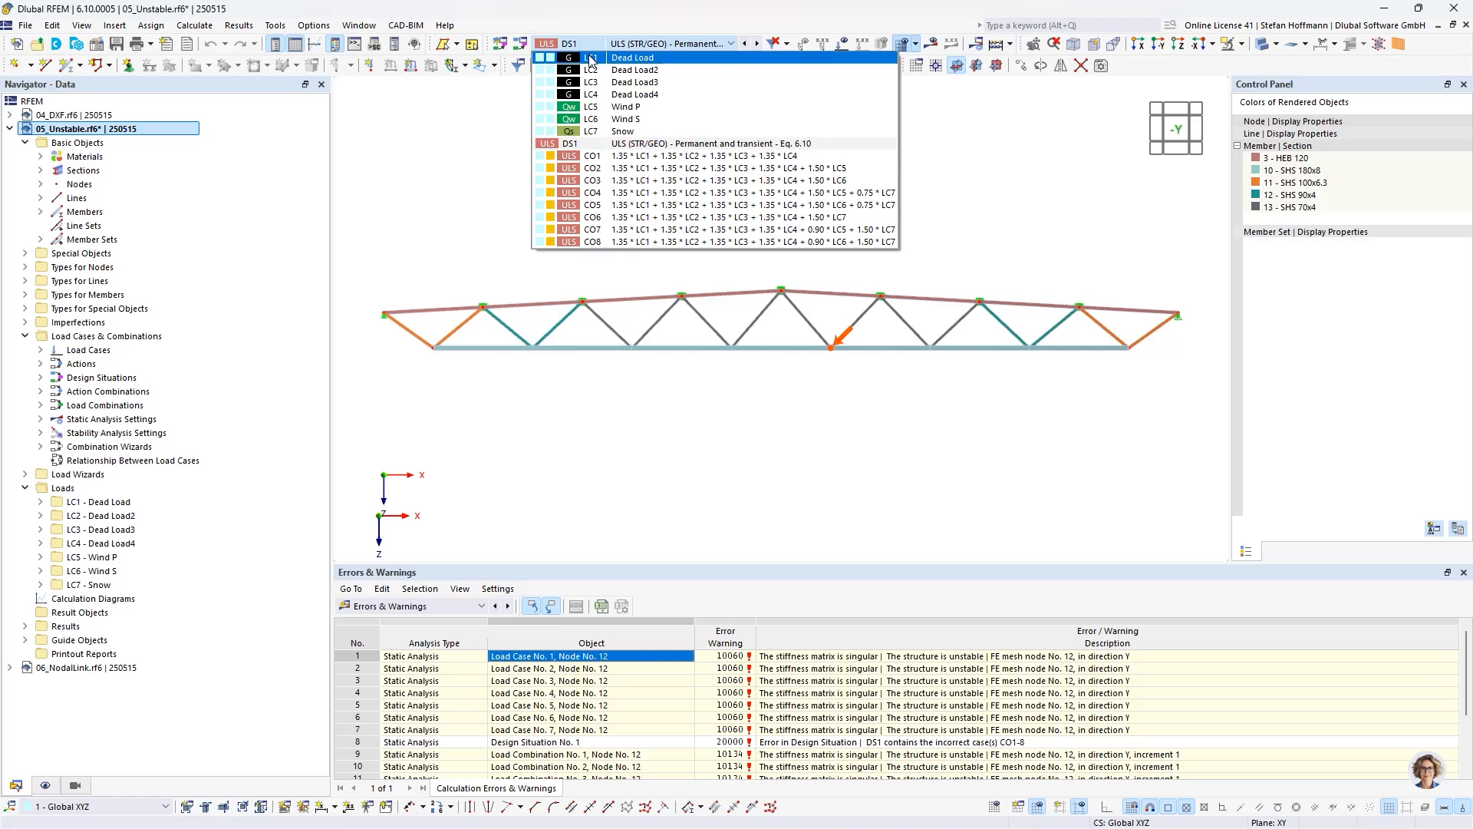
pyautogui.click(587, 46)
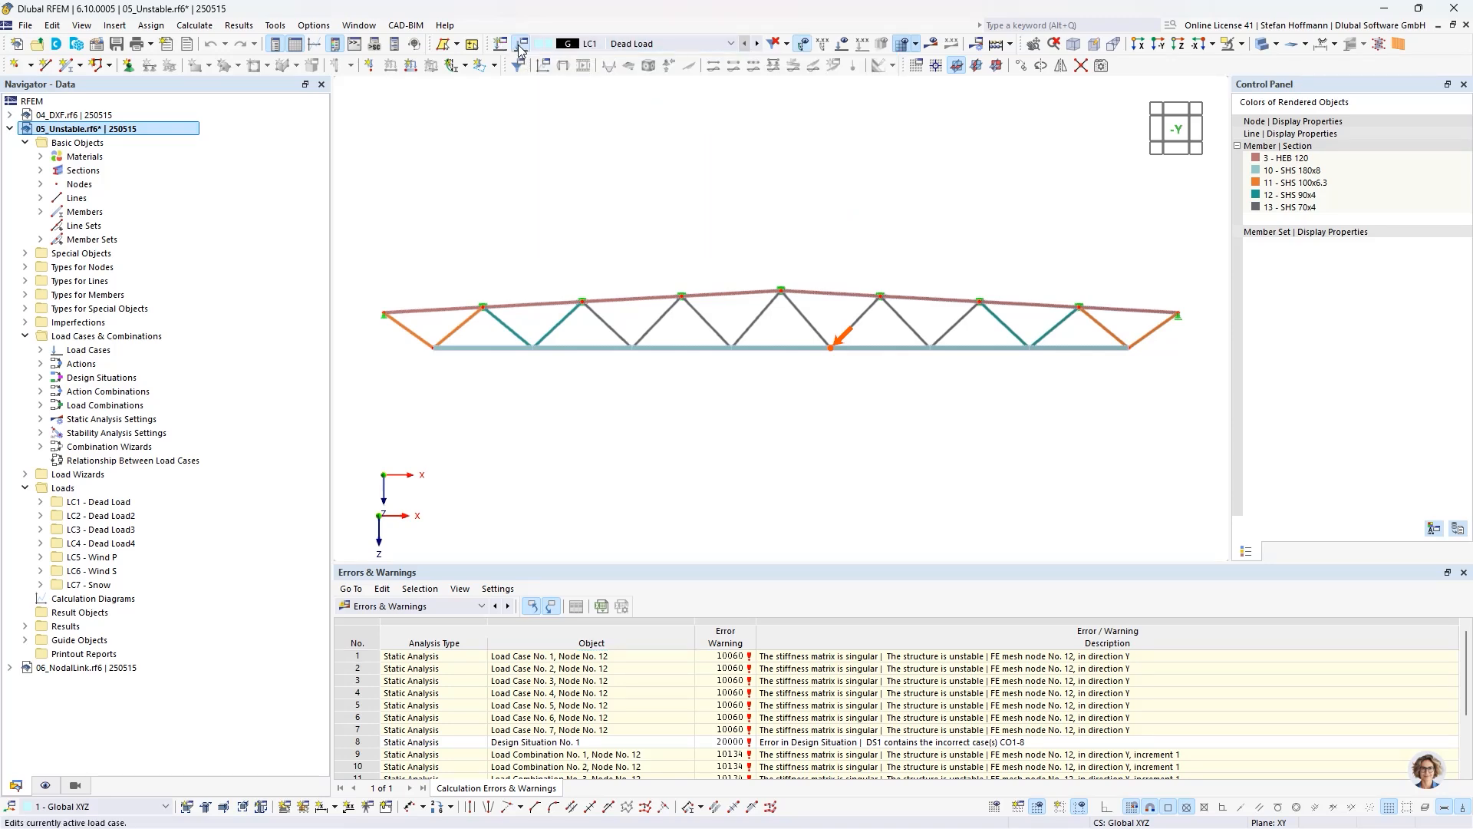
pyautogui.click(521, 44)
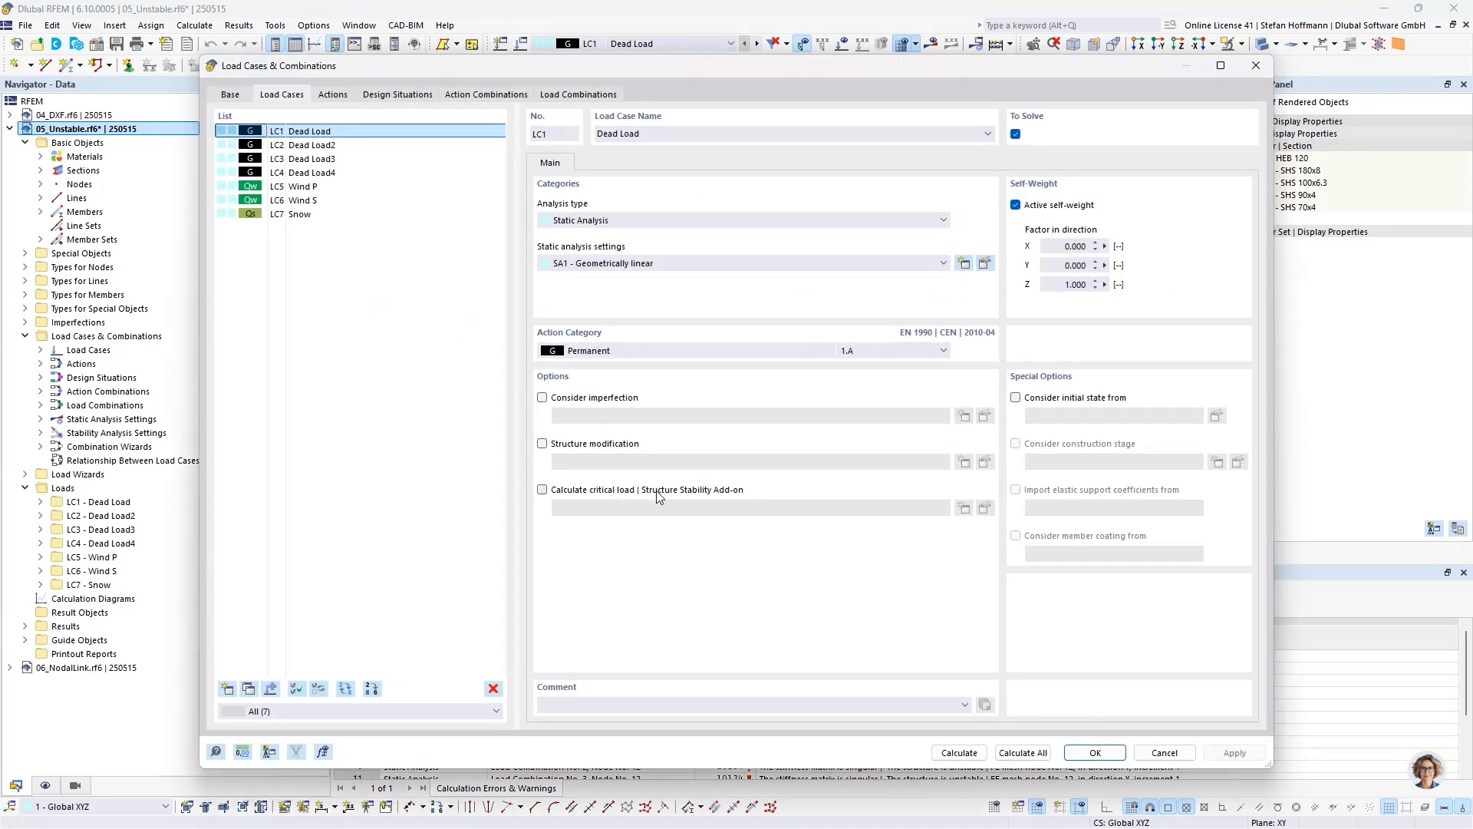
pyautogui.click(677, 491)
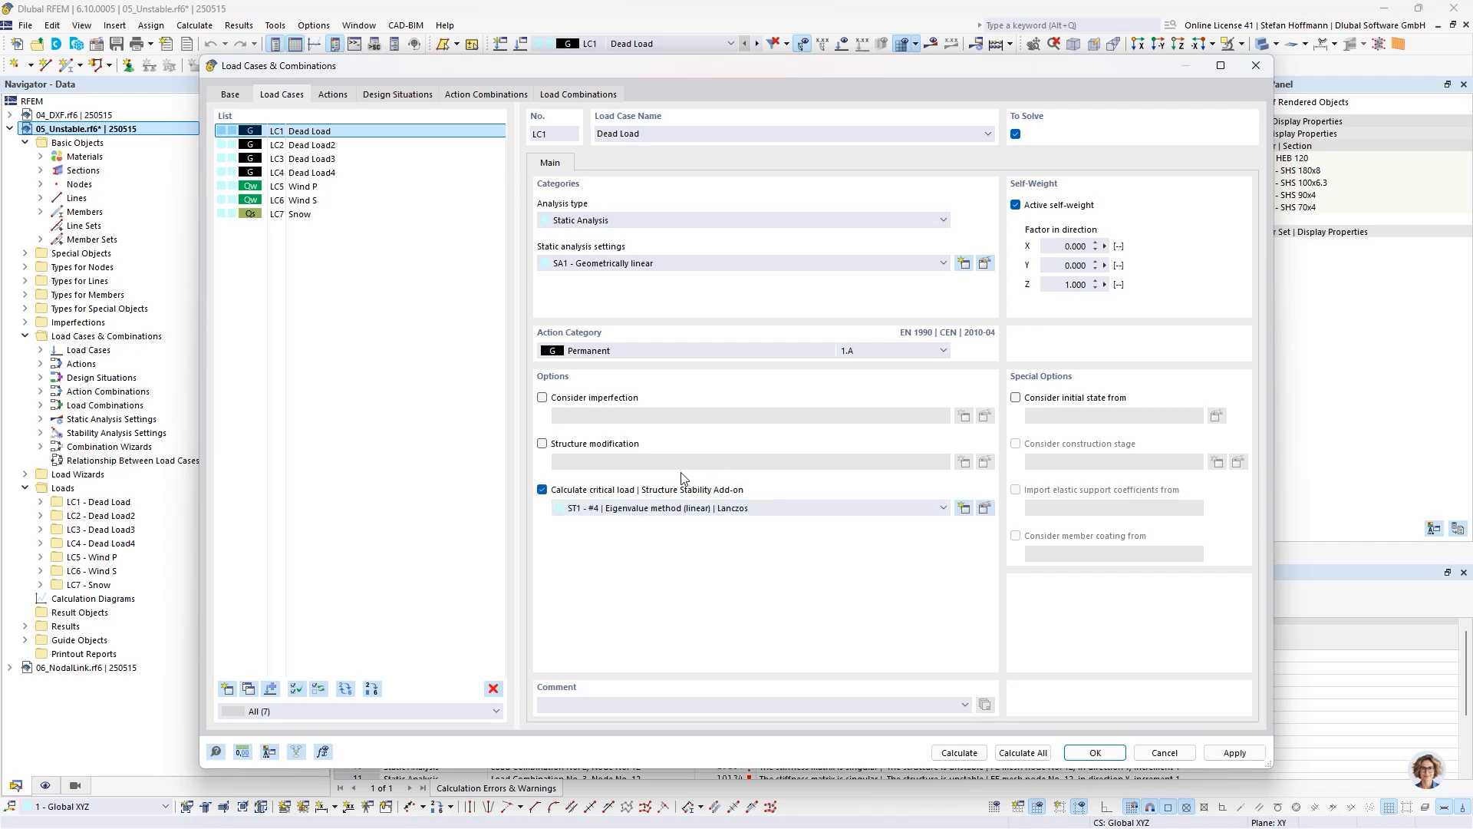
# - Enable calculation without loading for instability check by mode shape in the stability settings ST1, and calculate LC1
pyautogui.click(984, 507)
pyautogui.click(890, 316)
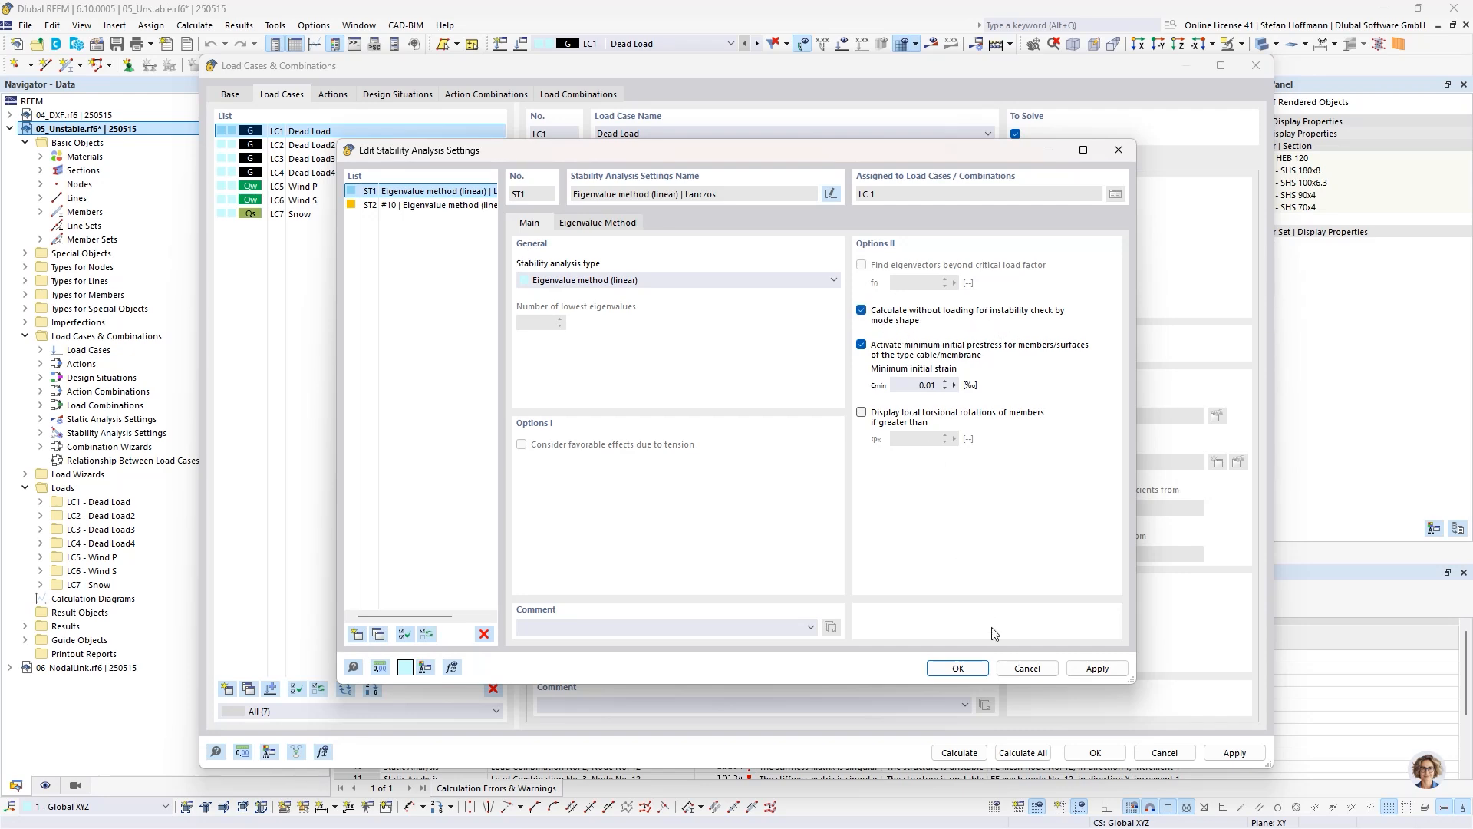
pyautogui.click(956, 668)
pyautogui.click(959, 752)
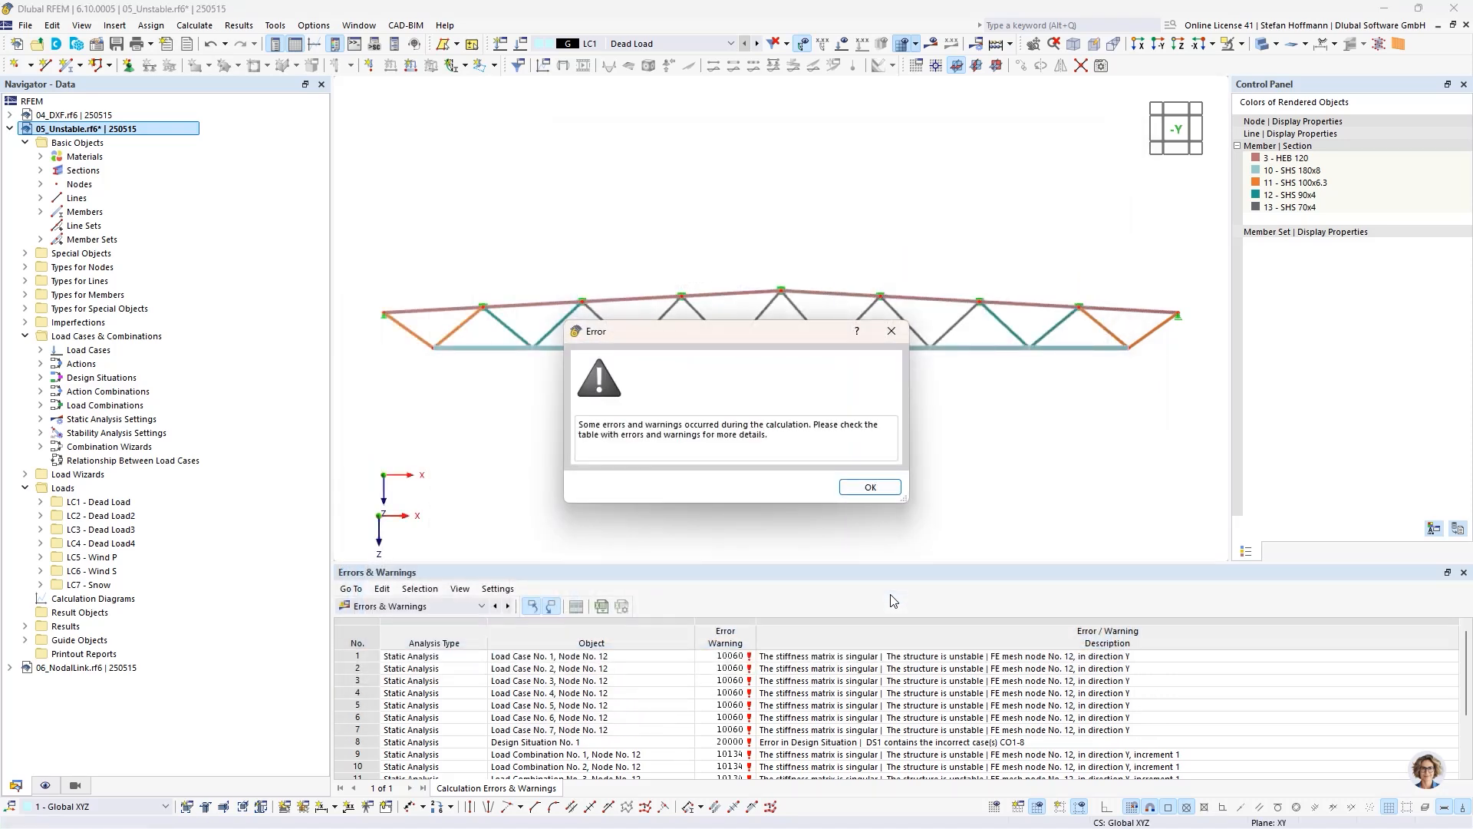
pyautogui.click(870, 486)
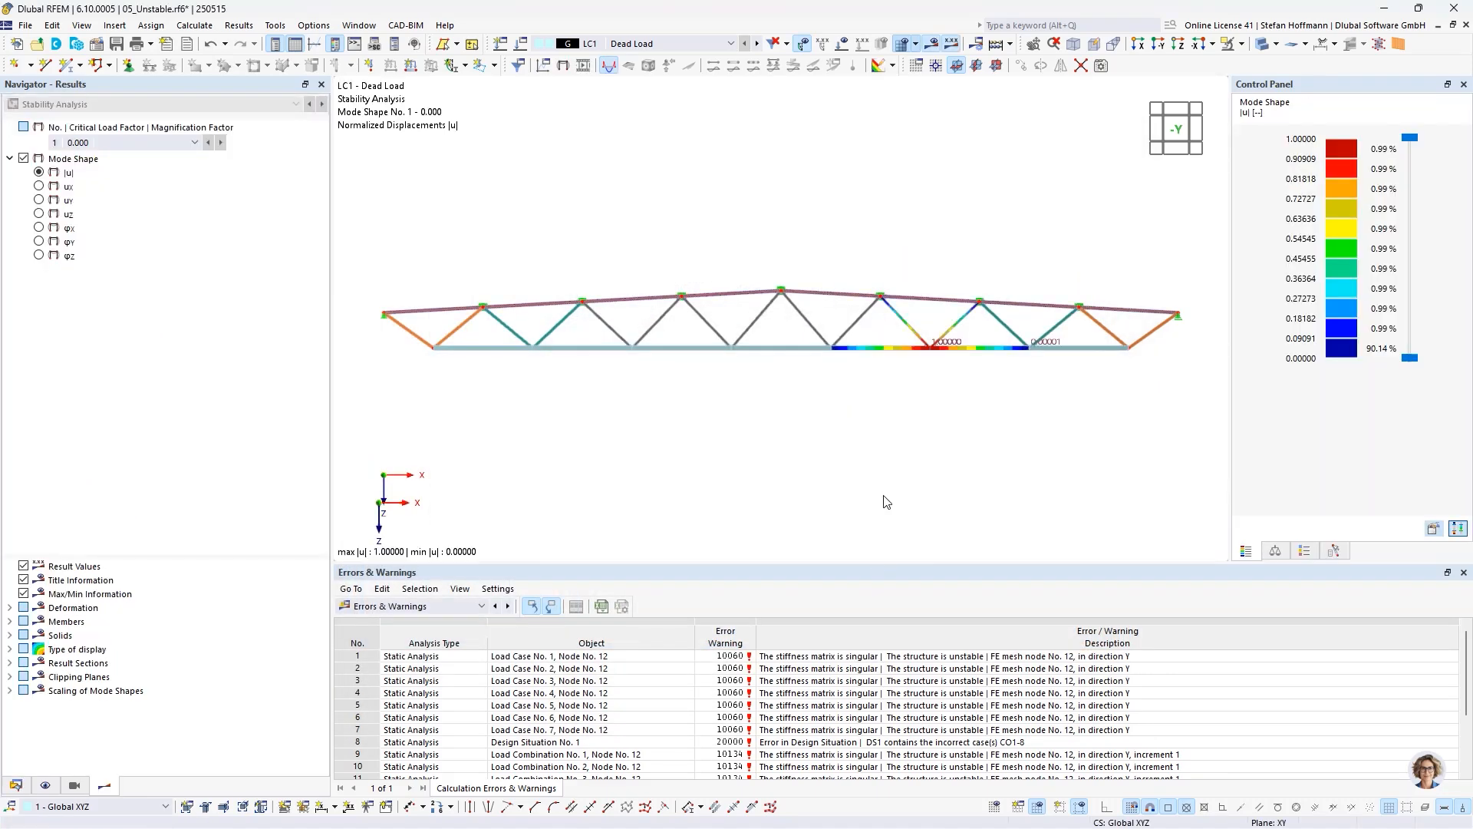
# - Examine the unstable mode shape in 3D against the node of the first listed error, and return to the front view
pyautogui.keyDown('ctrl'); pyautogui.moveTo(1033, 334); pyautogui.dragTo(904, 428, button='middle'); pyautogui.keyUp('ctrl')
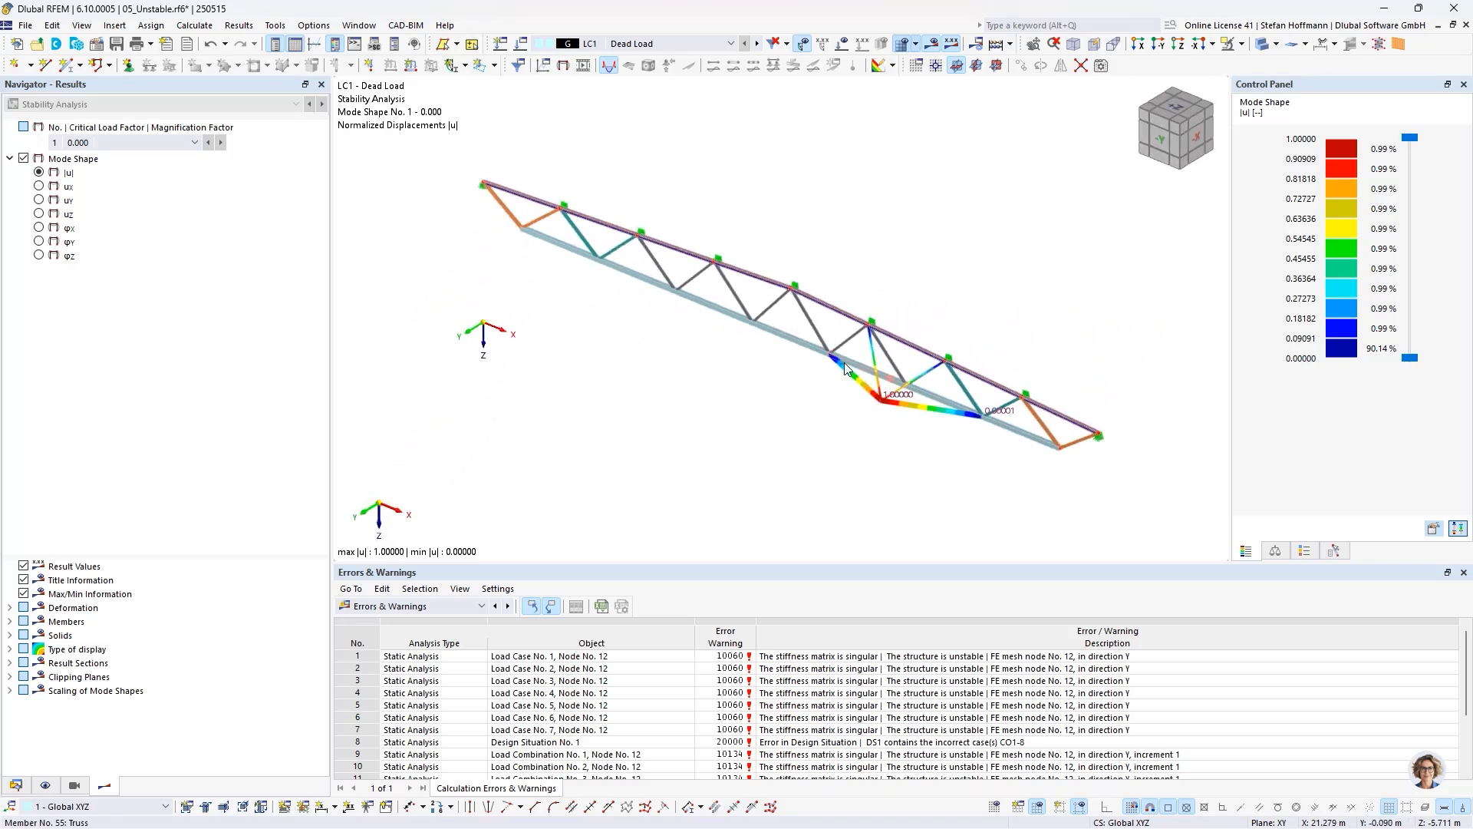
pyautogui.click(773, 655)
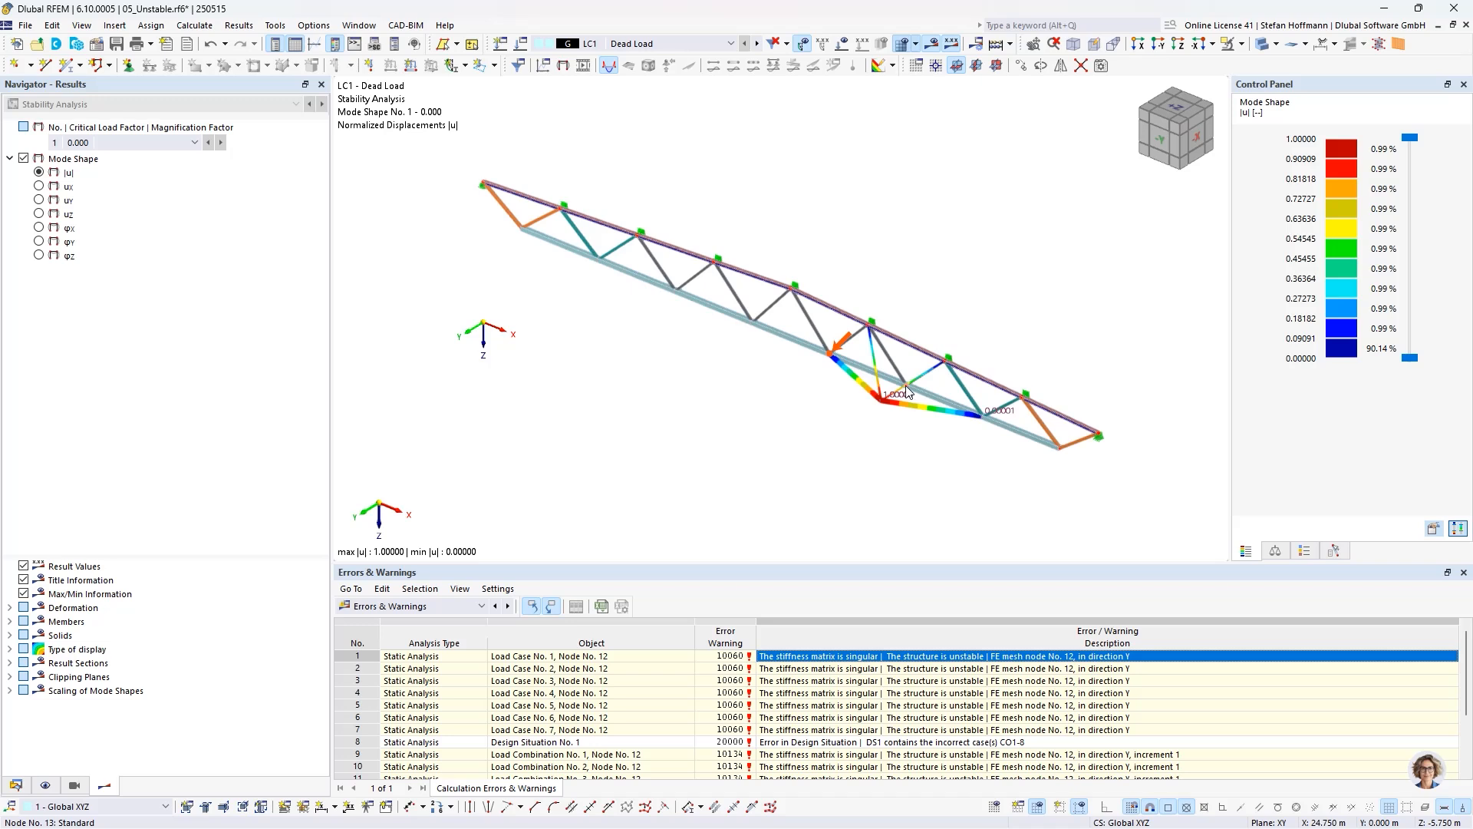
pyautogui.moveTo(908, 391)
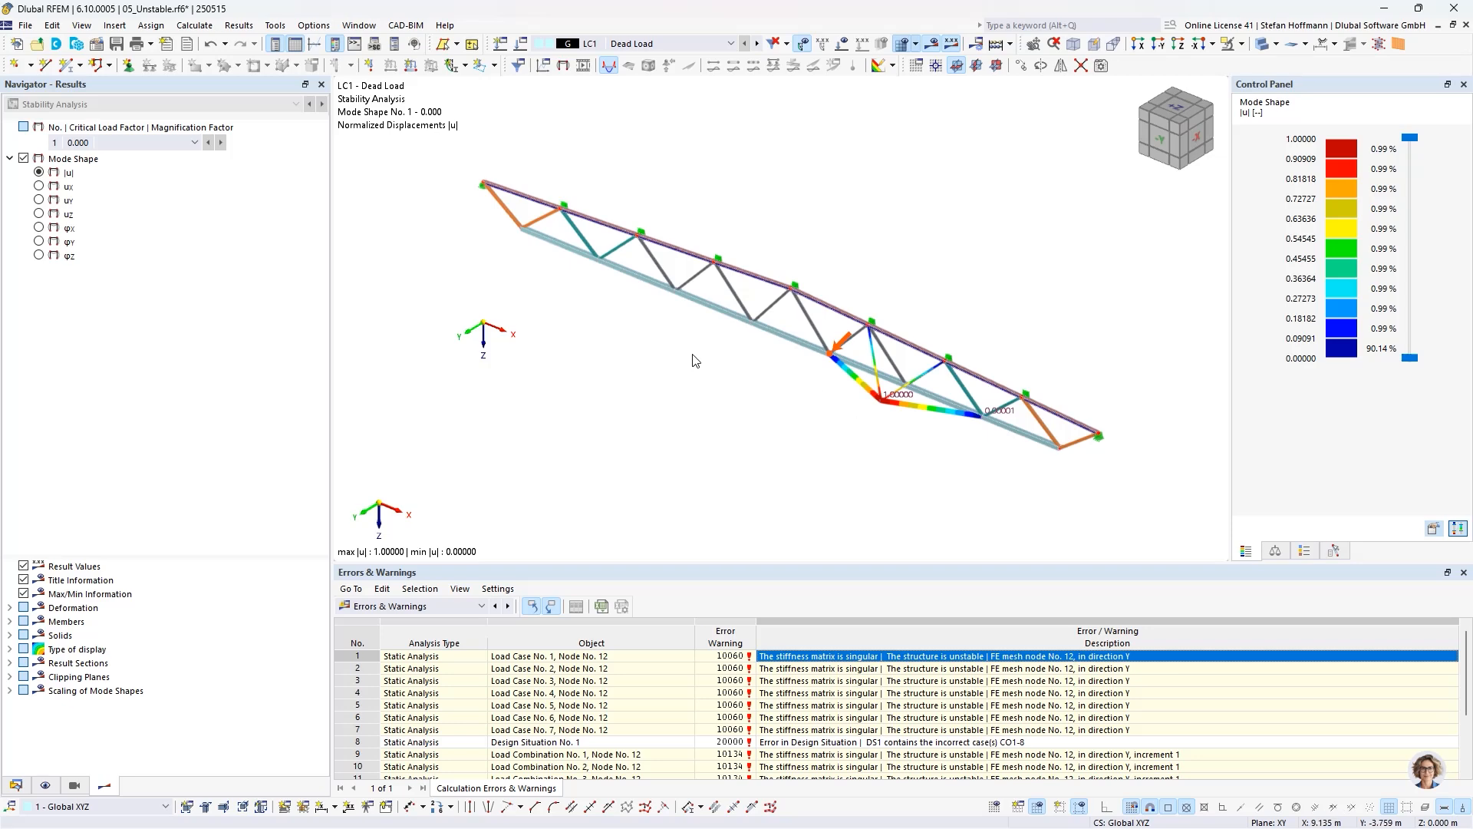
pyautogui.click(1100, 66)
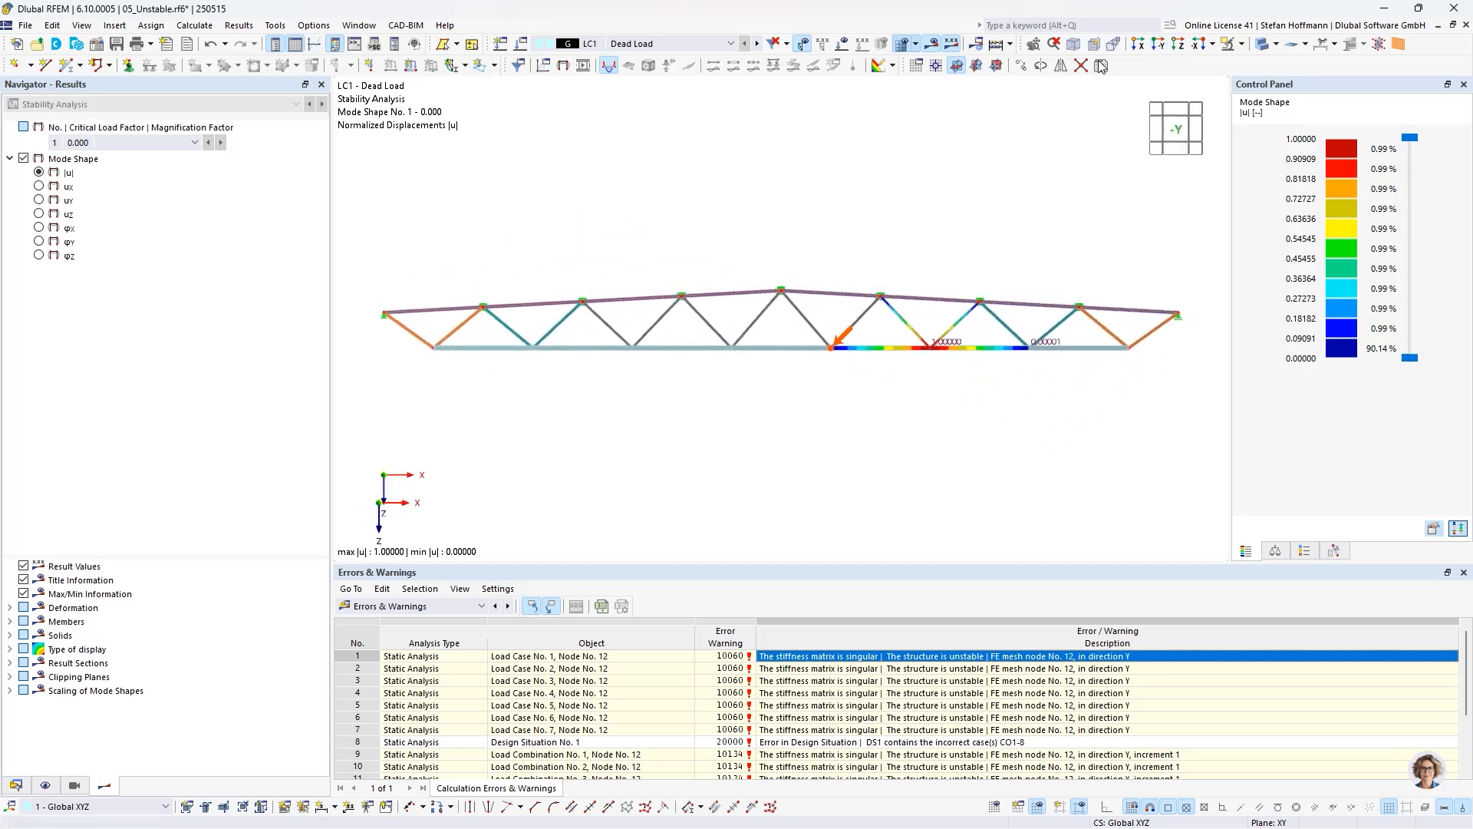
# - Hide the results and color the rendered members by member type
pyautogui.click(938, 46)
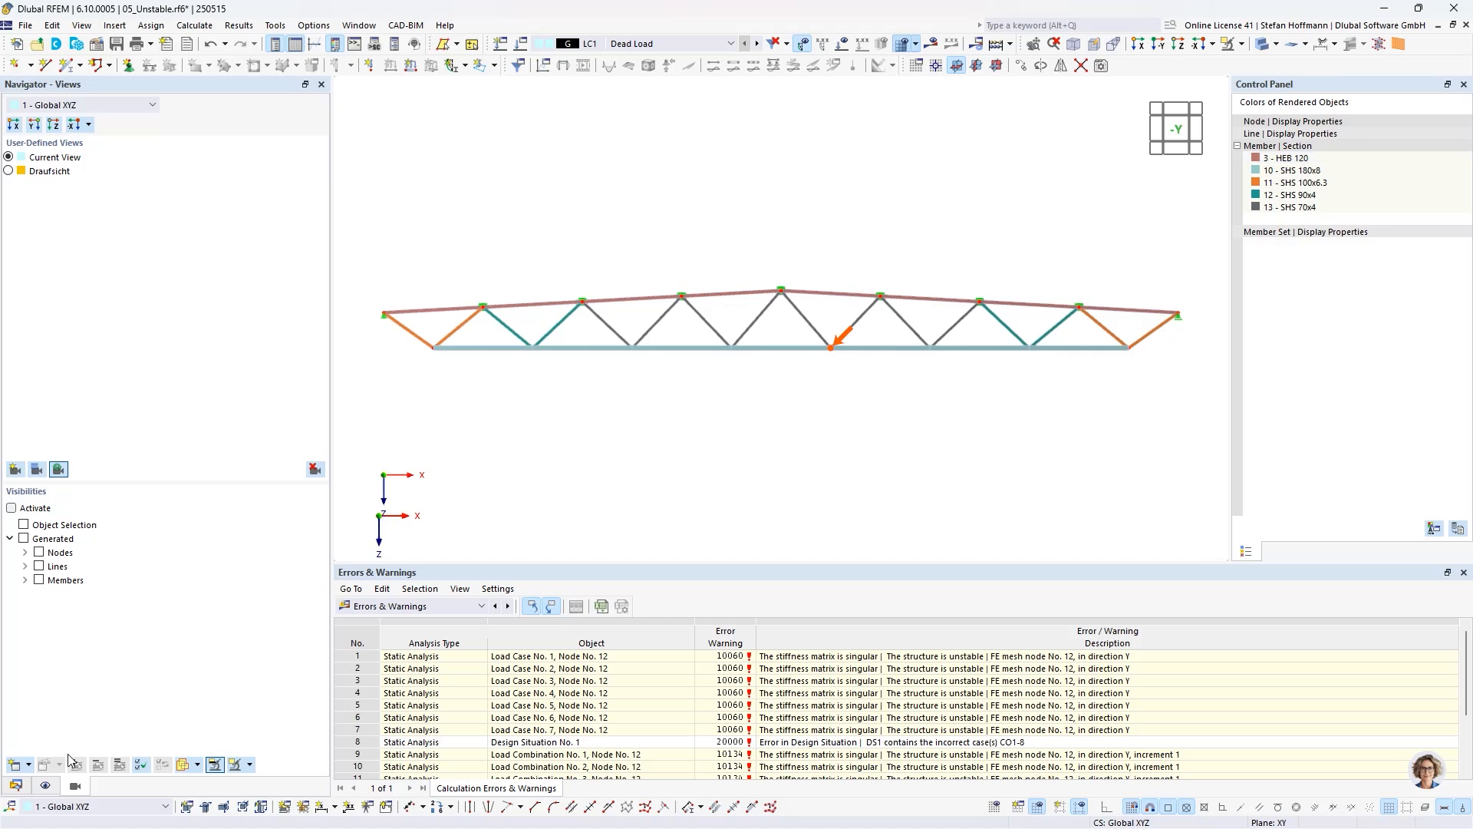
pyautogui.click(45, 784)
pyautogui.scroll(-15, 108, 599)
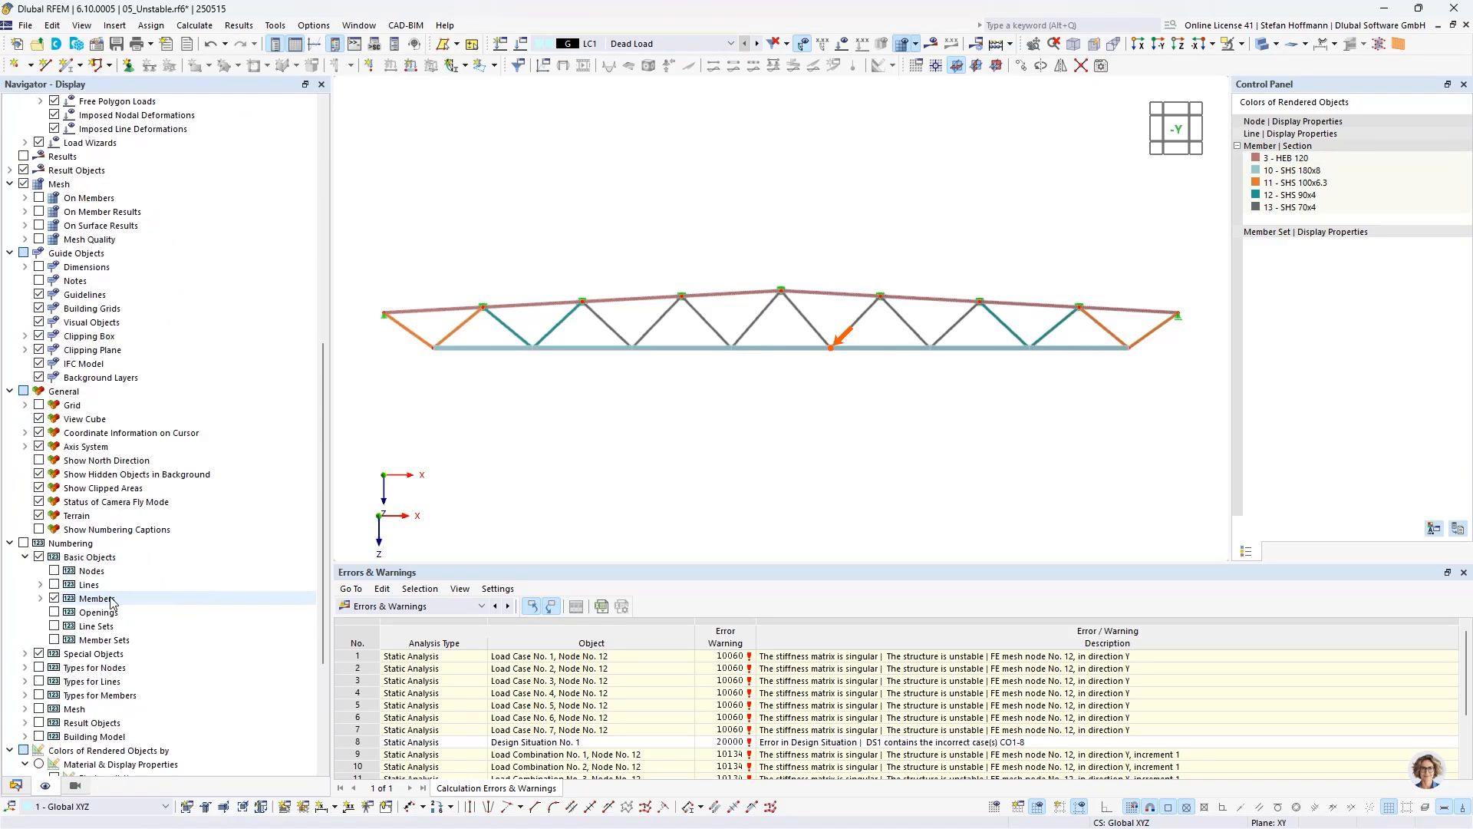
pyautogui.click(40, 626)
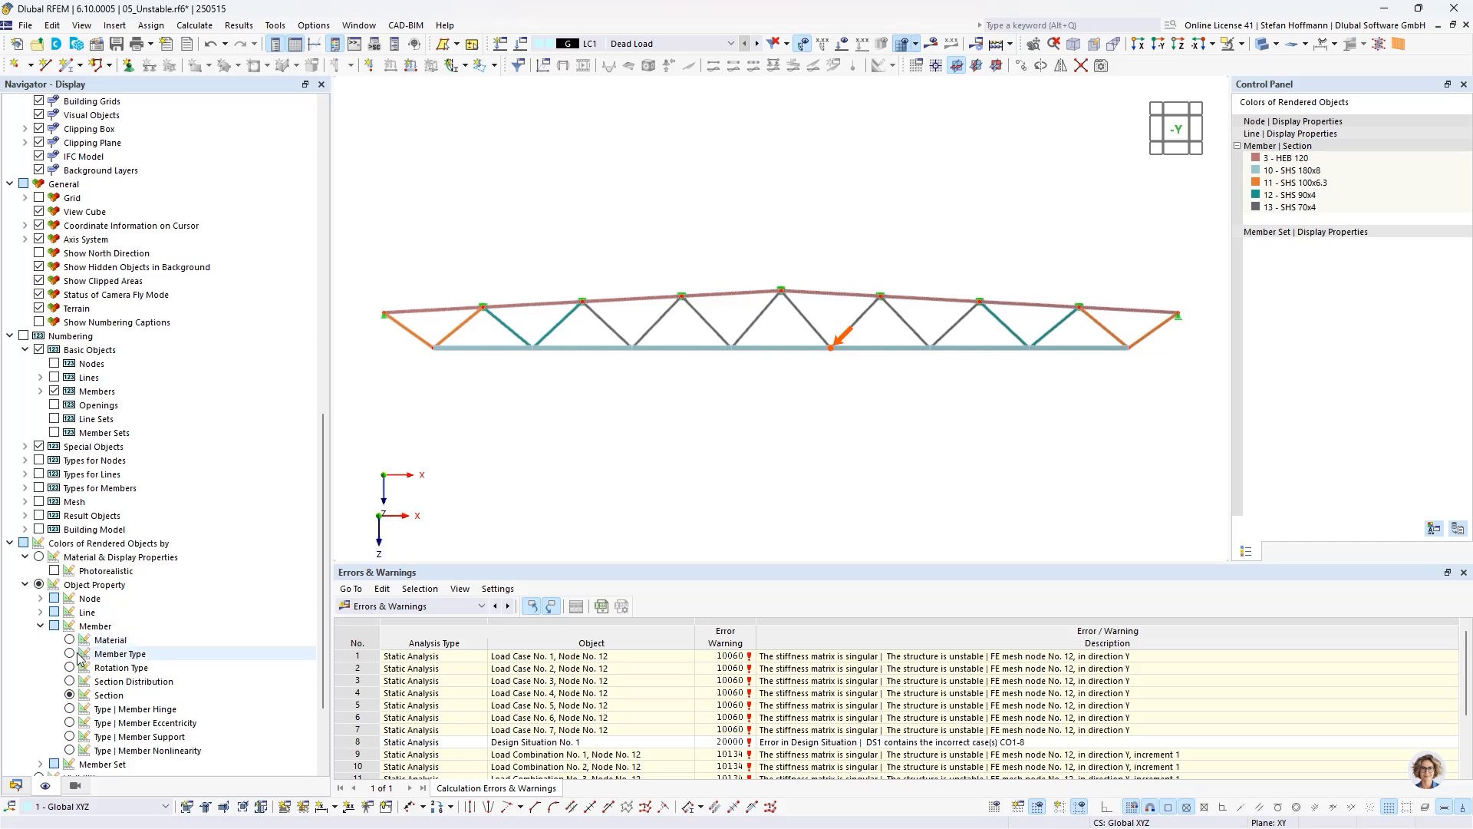
pyautogui.click(70, 653)
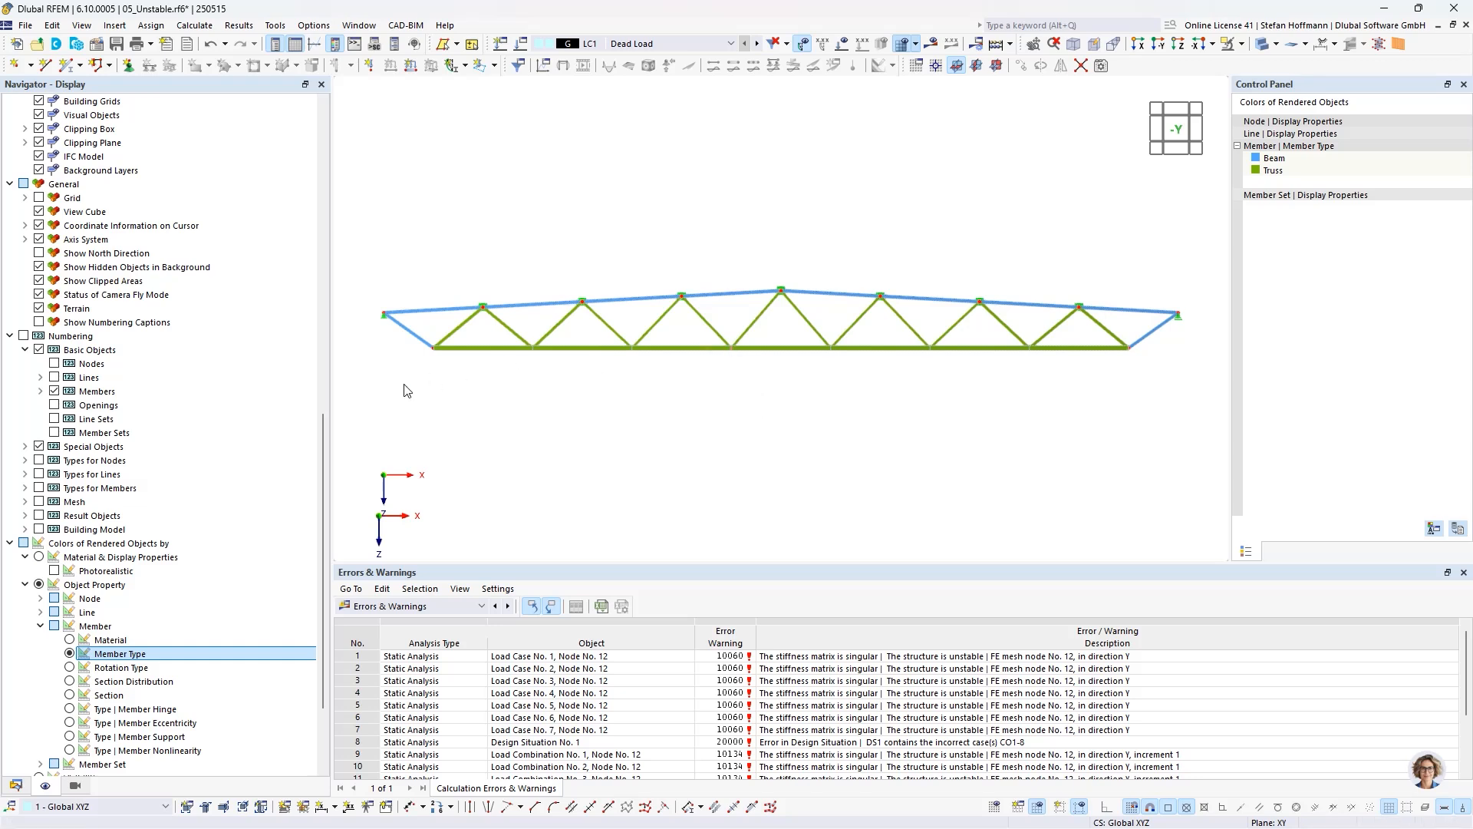
# - Change the member type of all bottom chord members to Beam and accept deletion of the existing results
pyautogui.doubleClick(1091, 350)
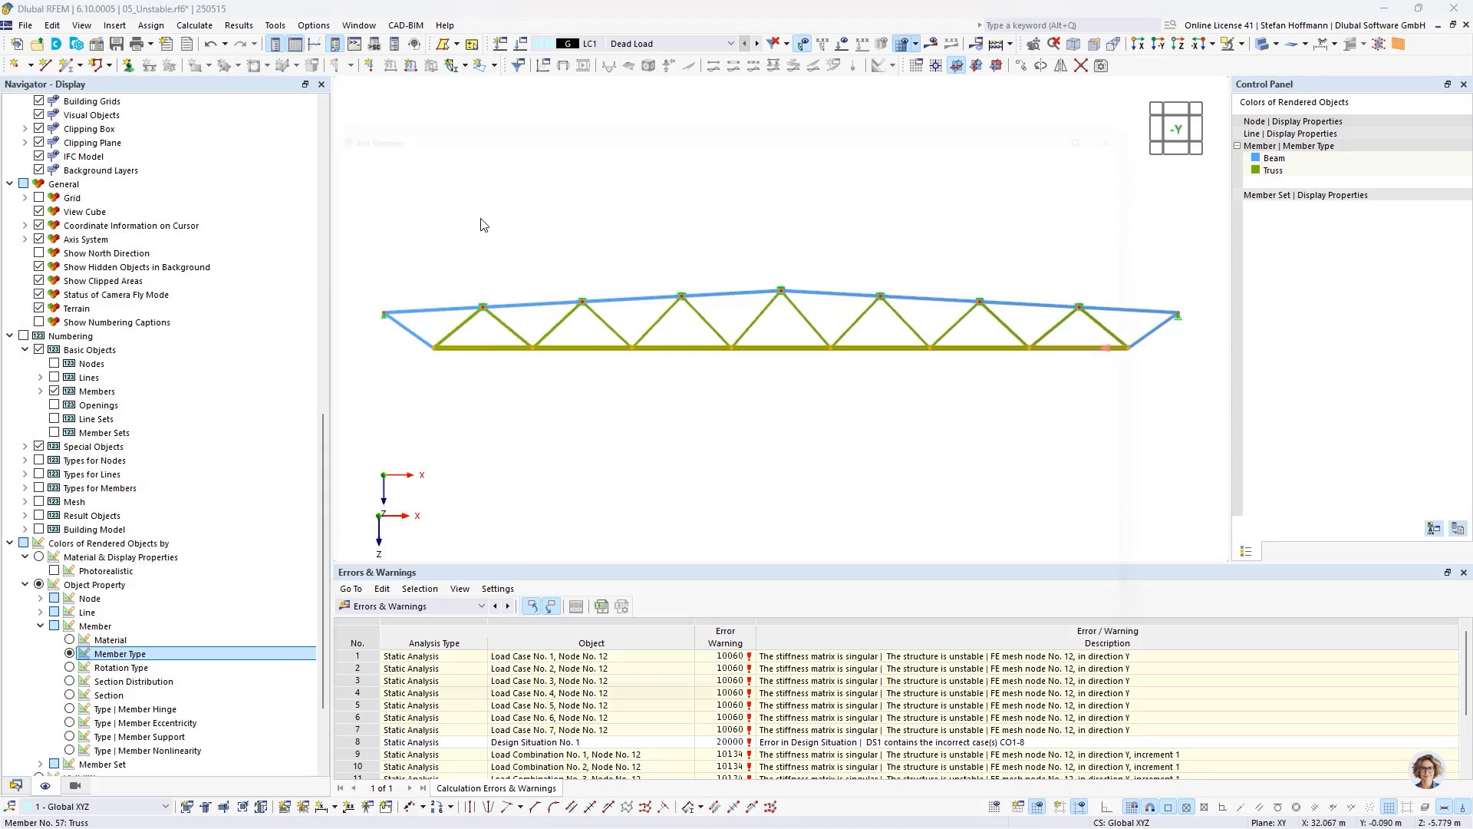
pyautogui.click(410, 213)
pyautogui.click(393, 230)
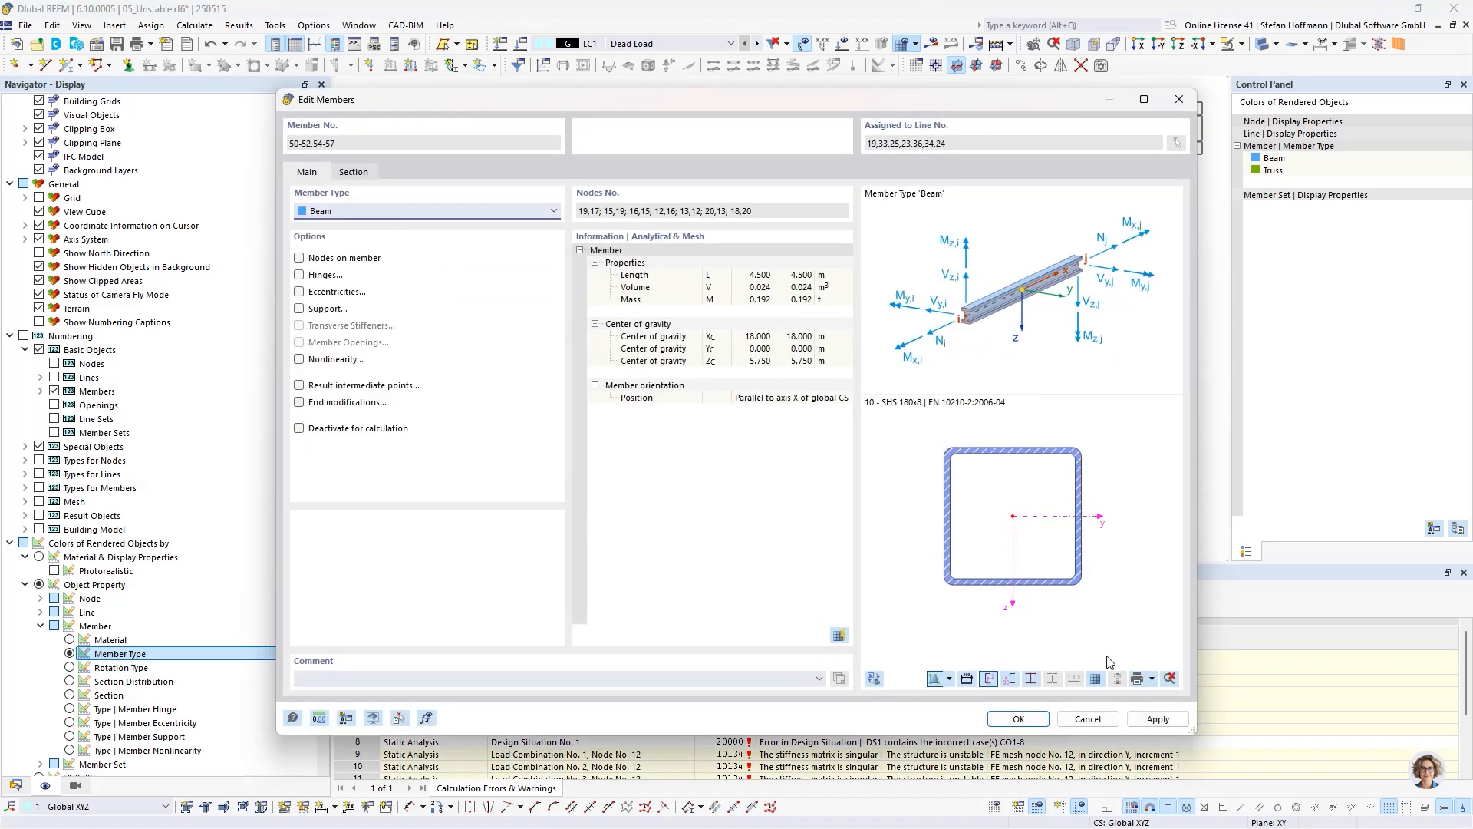
pyautogui.click(1020, 719)
pyautogui.click(806, 488)
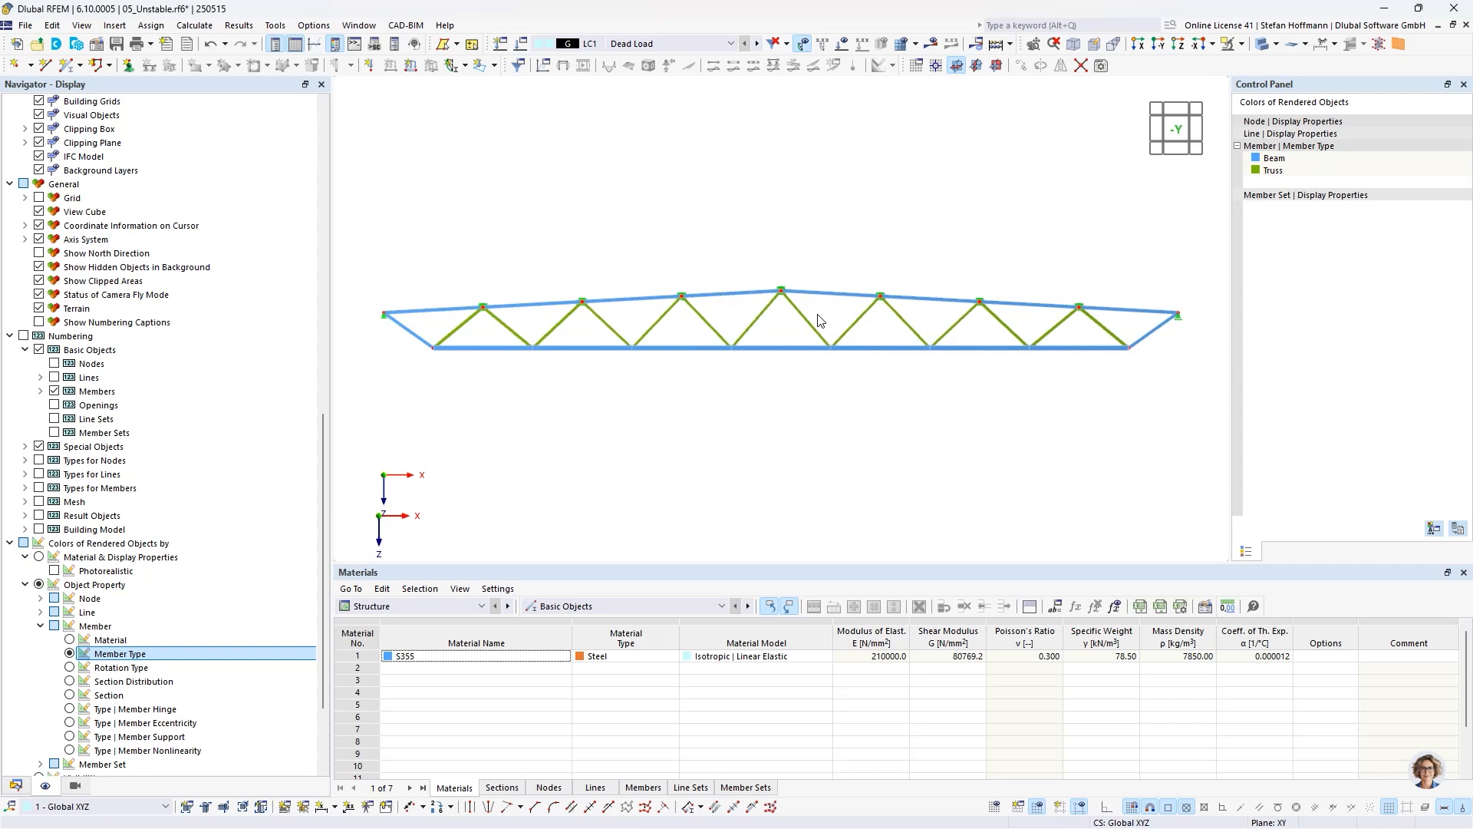
# - Recalculate the whole model and point to the locations of the listed load combination errors on the truss
pyautogui.click(991, 49)
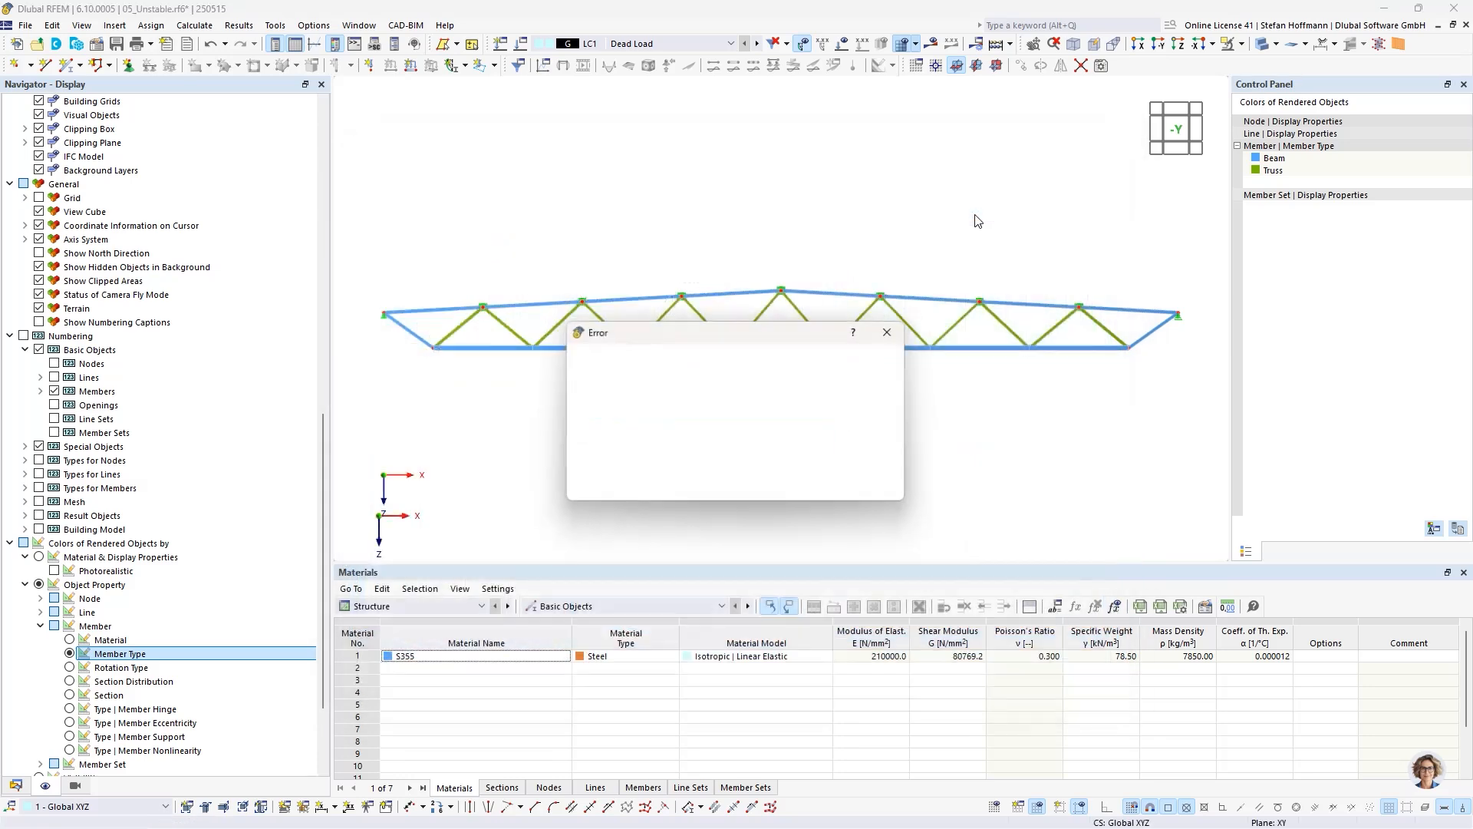
pyautogui.click(870, 486)
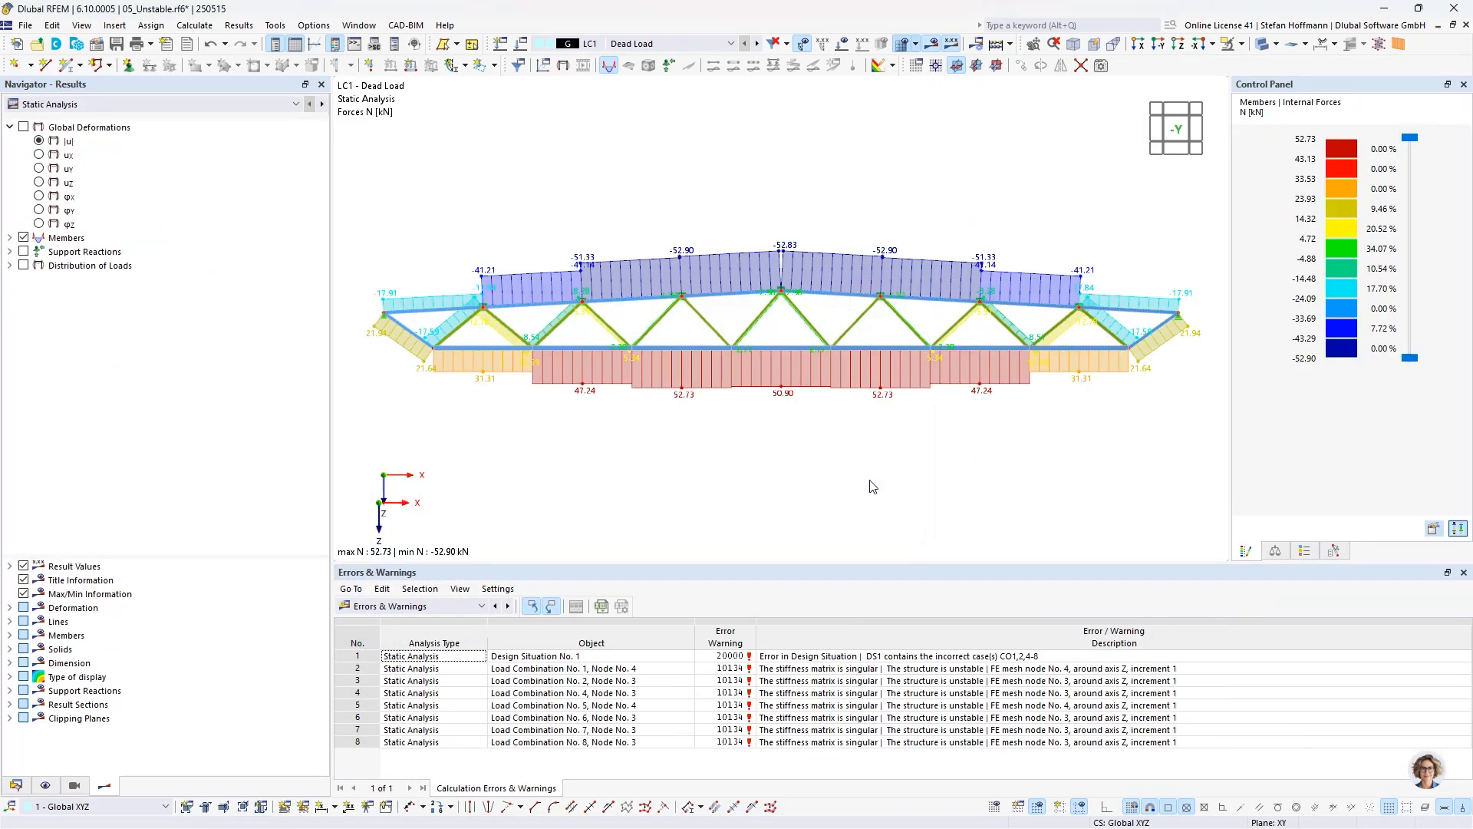
pyautogui.click(863, 670)
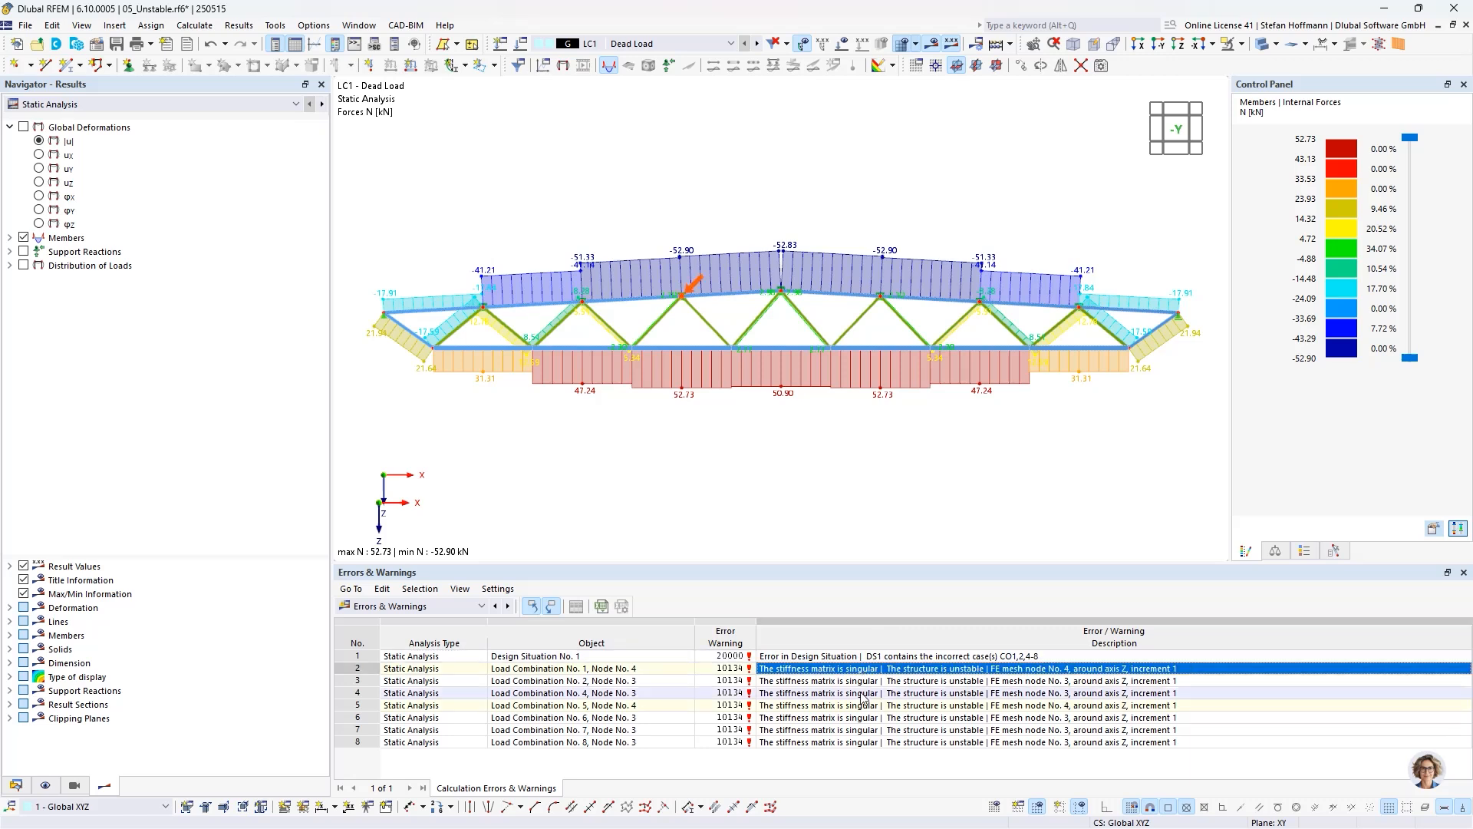
pyautogui.click(865, 692)
pyautogui.click(860, 707)
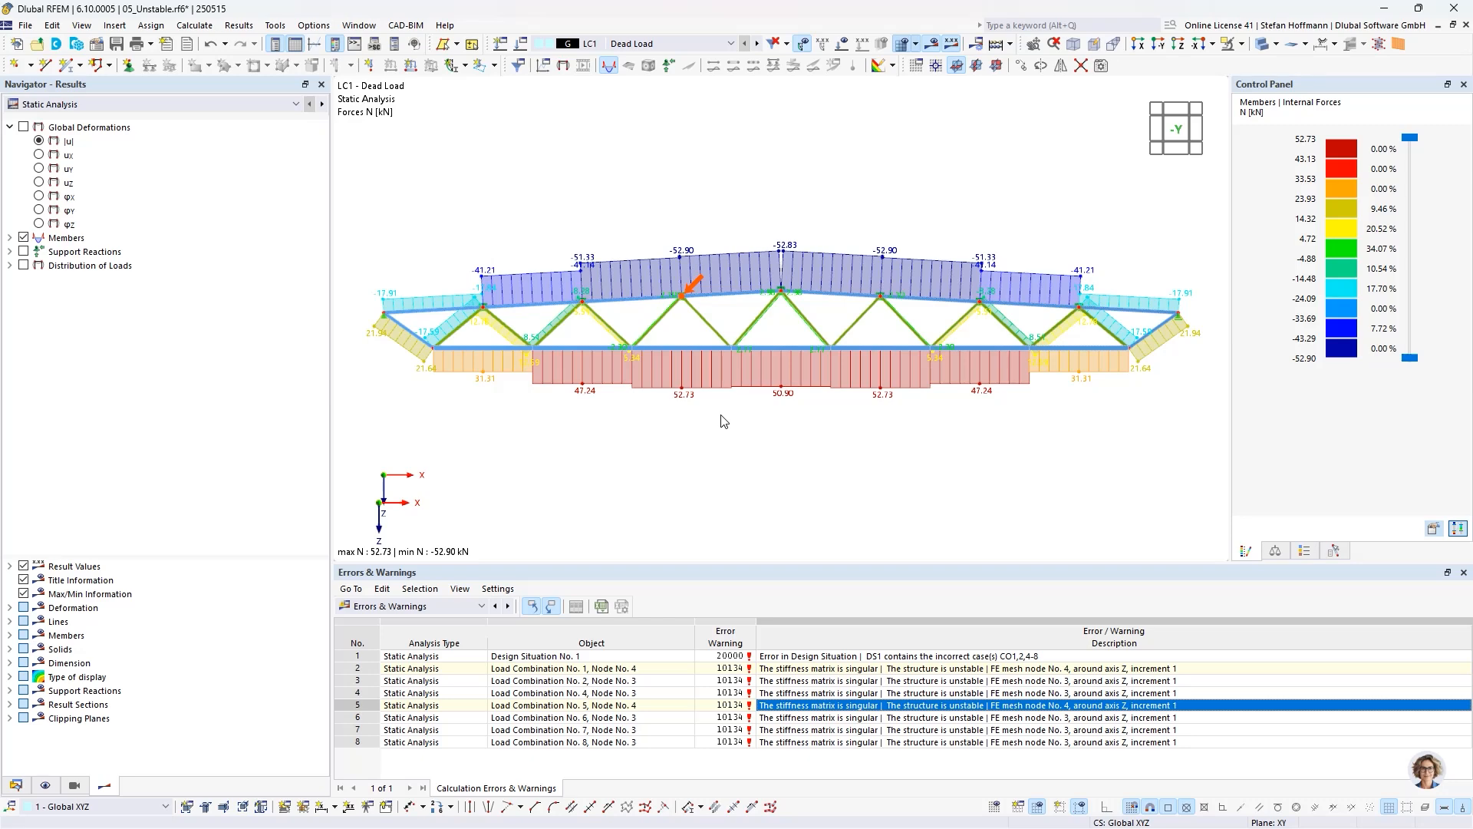
# - Copy load combination CO1 and set the copy's static analysis settings to SA1 - Geometrically linear
pyautogui.click(521, 49)
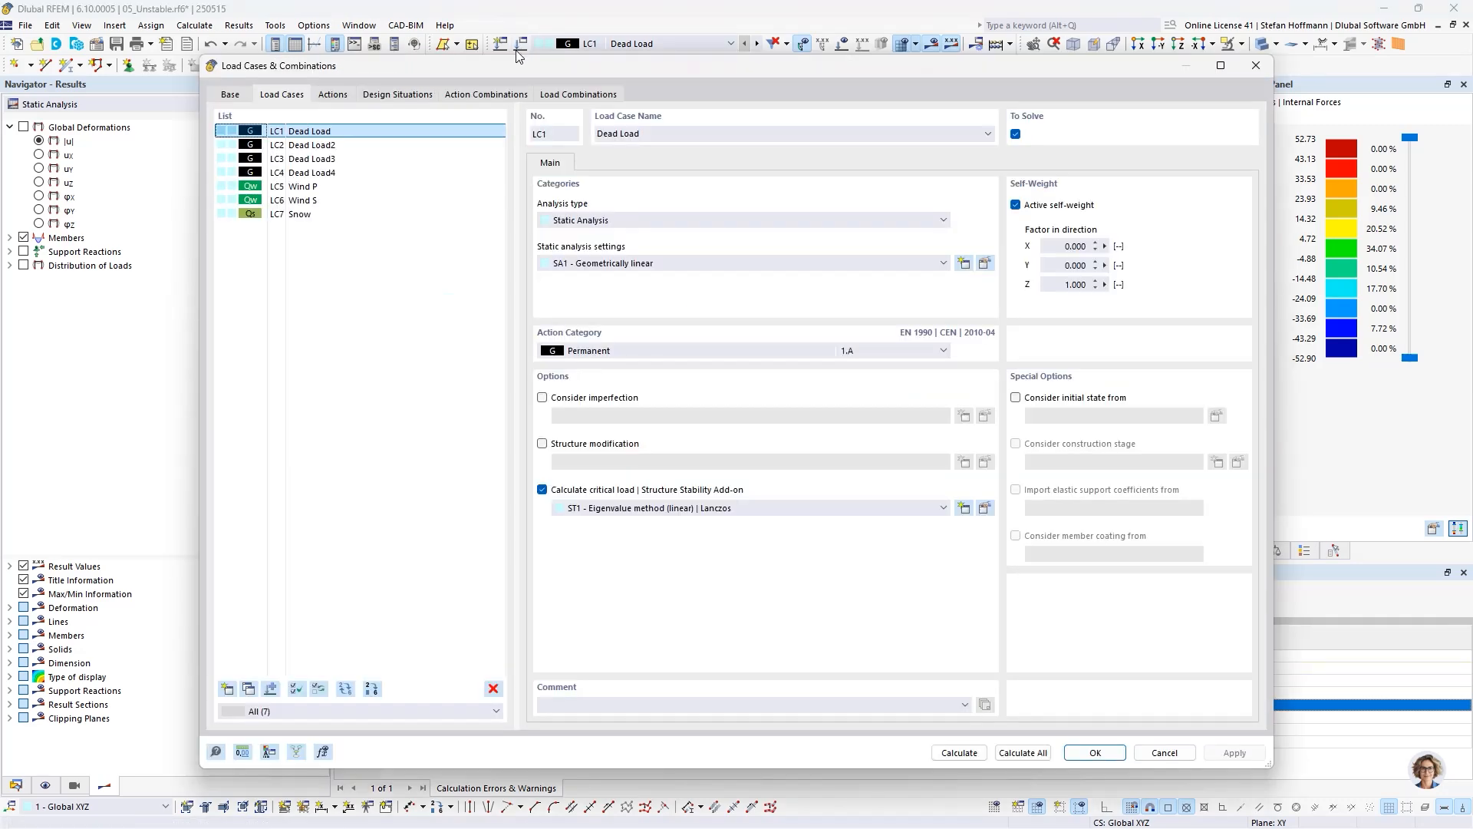
pyautogui.click(559, 93)
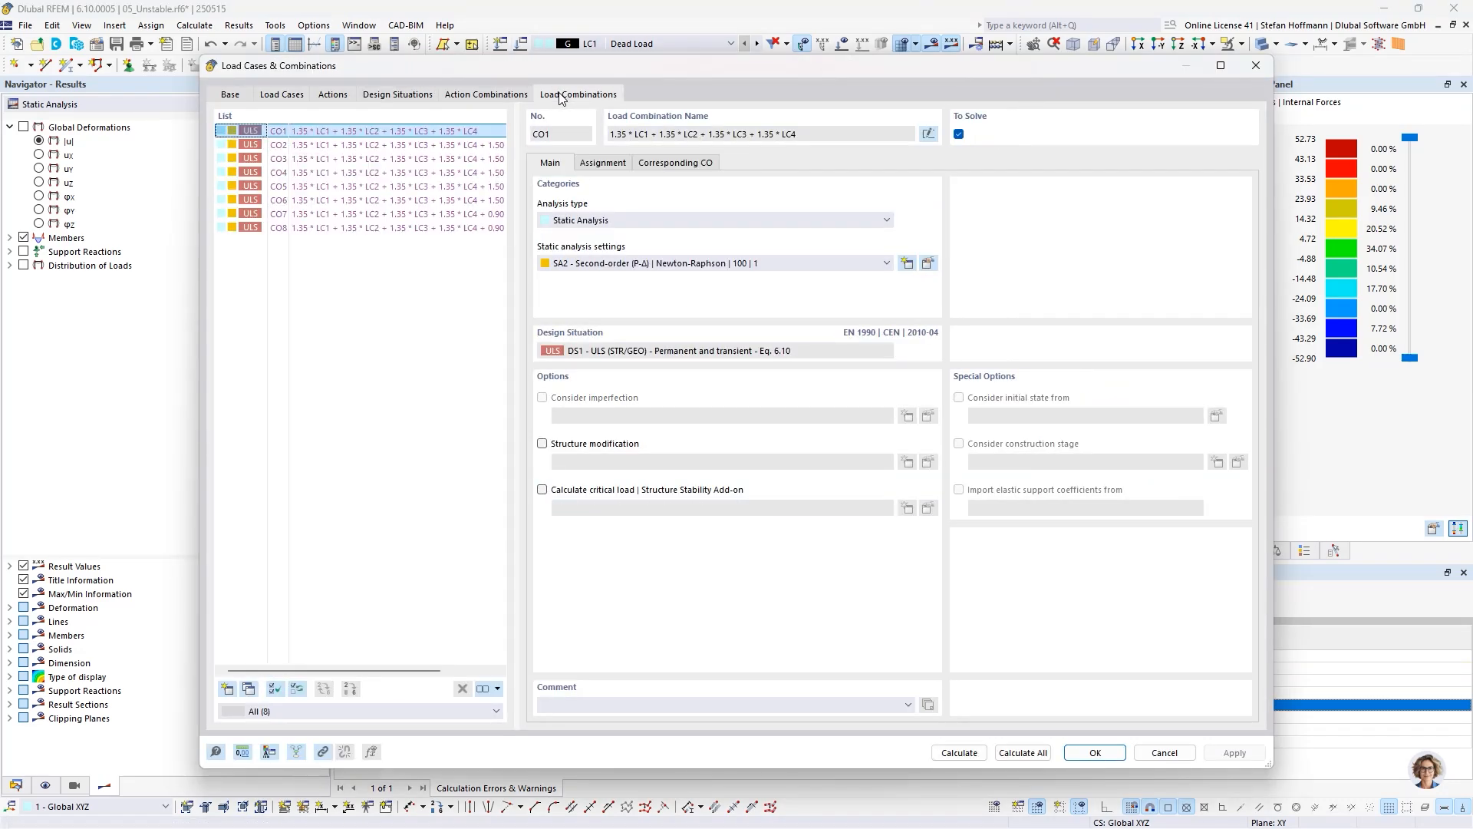
pyautogui.click(249, 690)
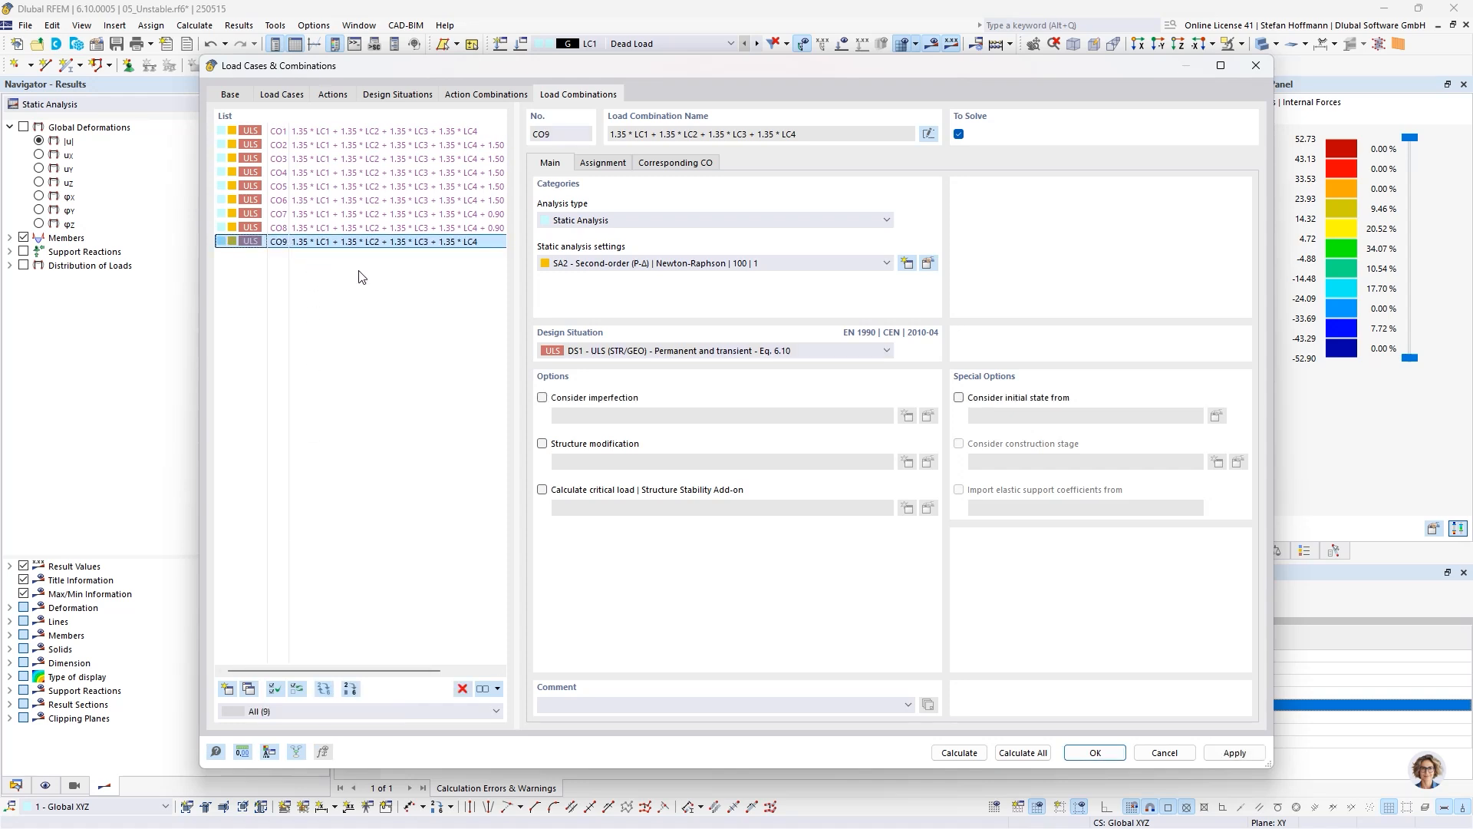
pyautogui.click(683, 266)
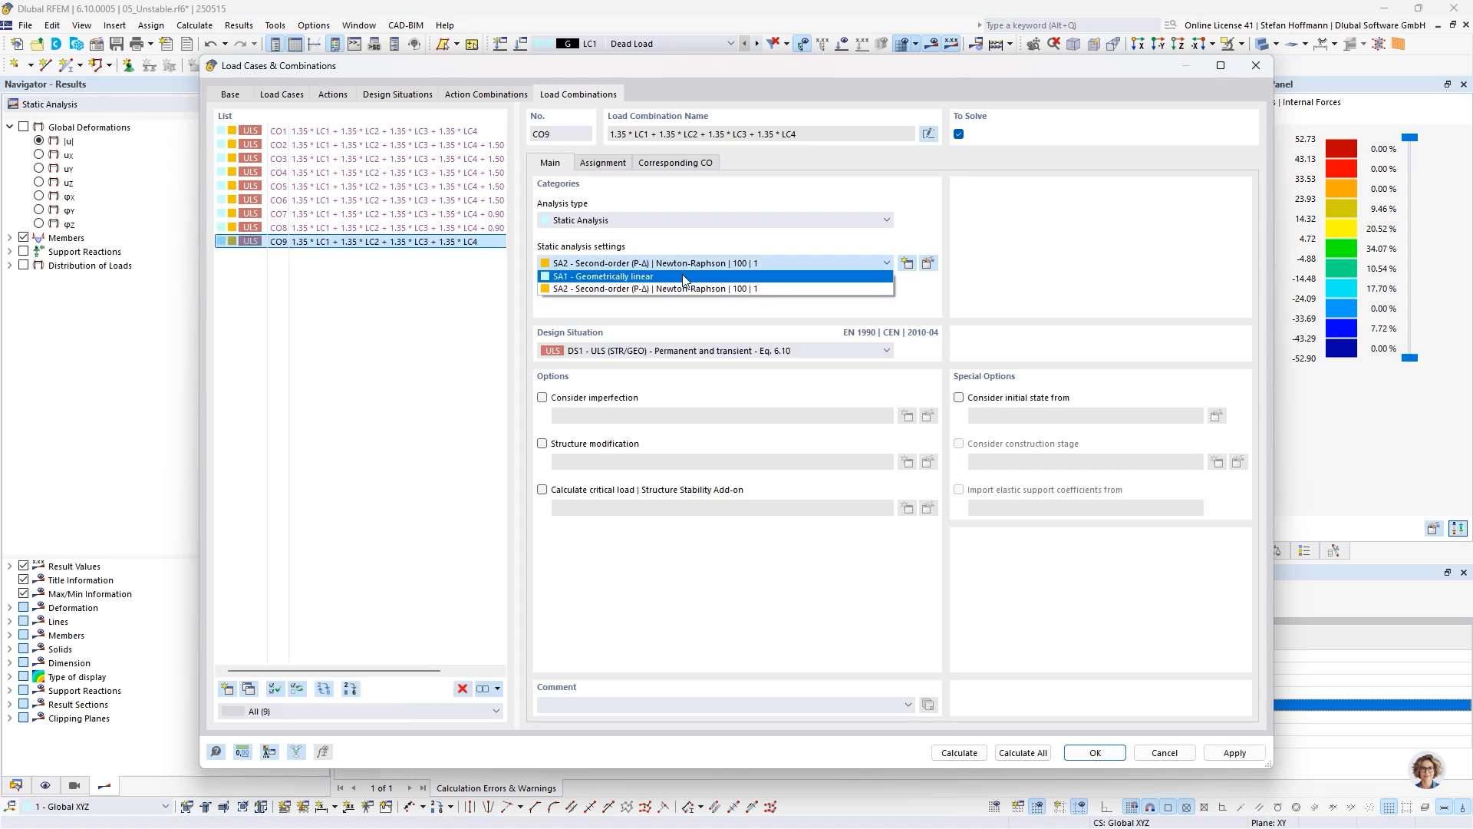
pyautogui.click(685, 278)
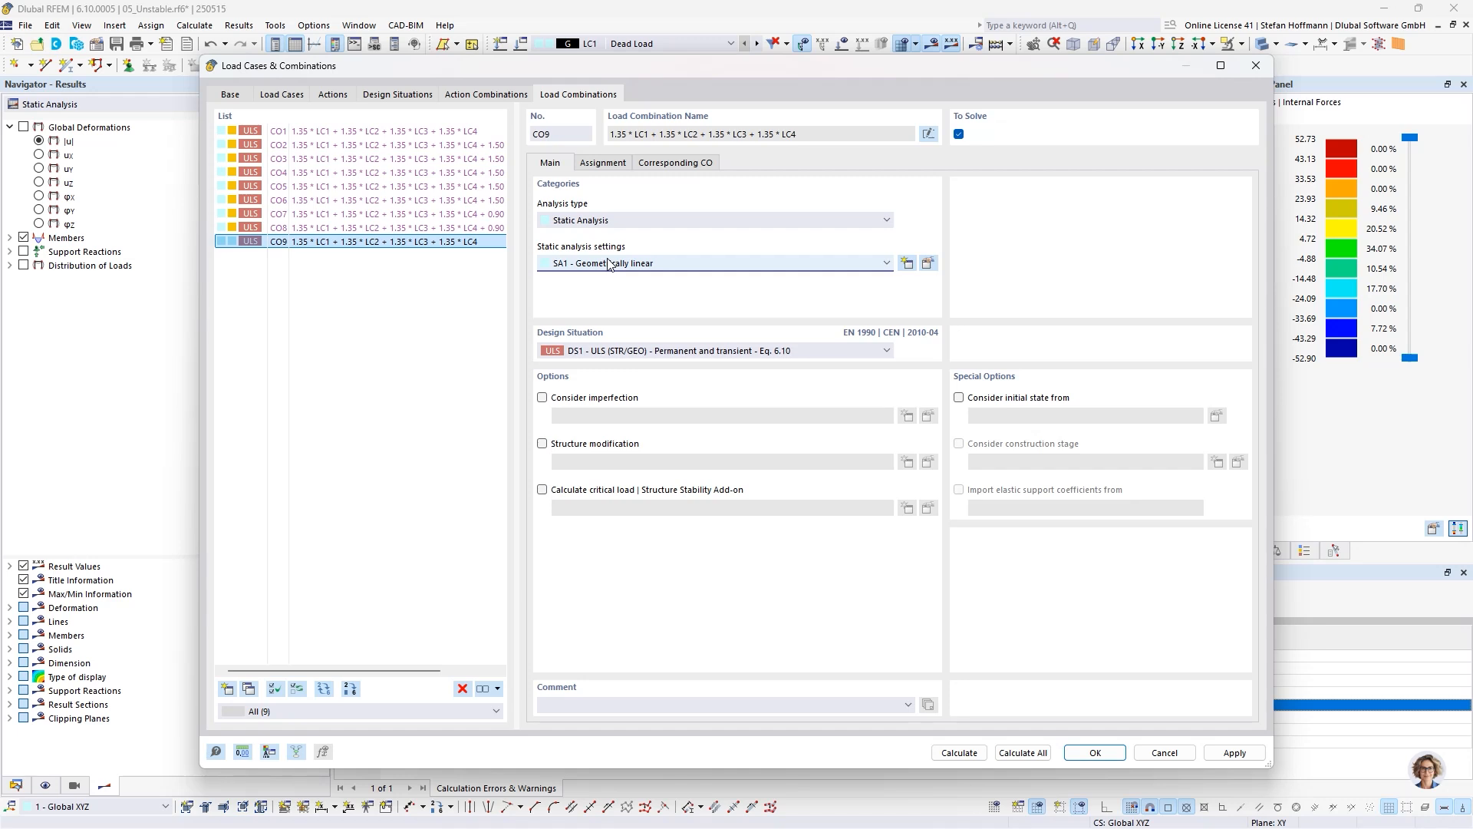
# - Enable the copied combination's critical load calculation with new stability settings using the linear eigenvalue method and 4 lowest eigenvalues, and calculate it
pyautogui.click(639, 492)
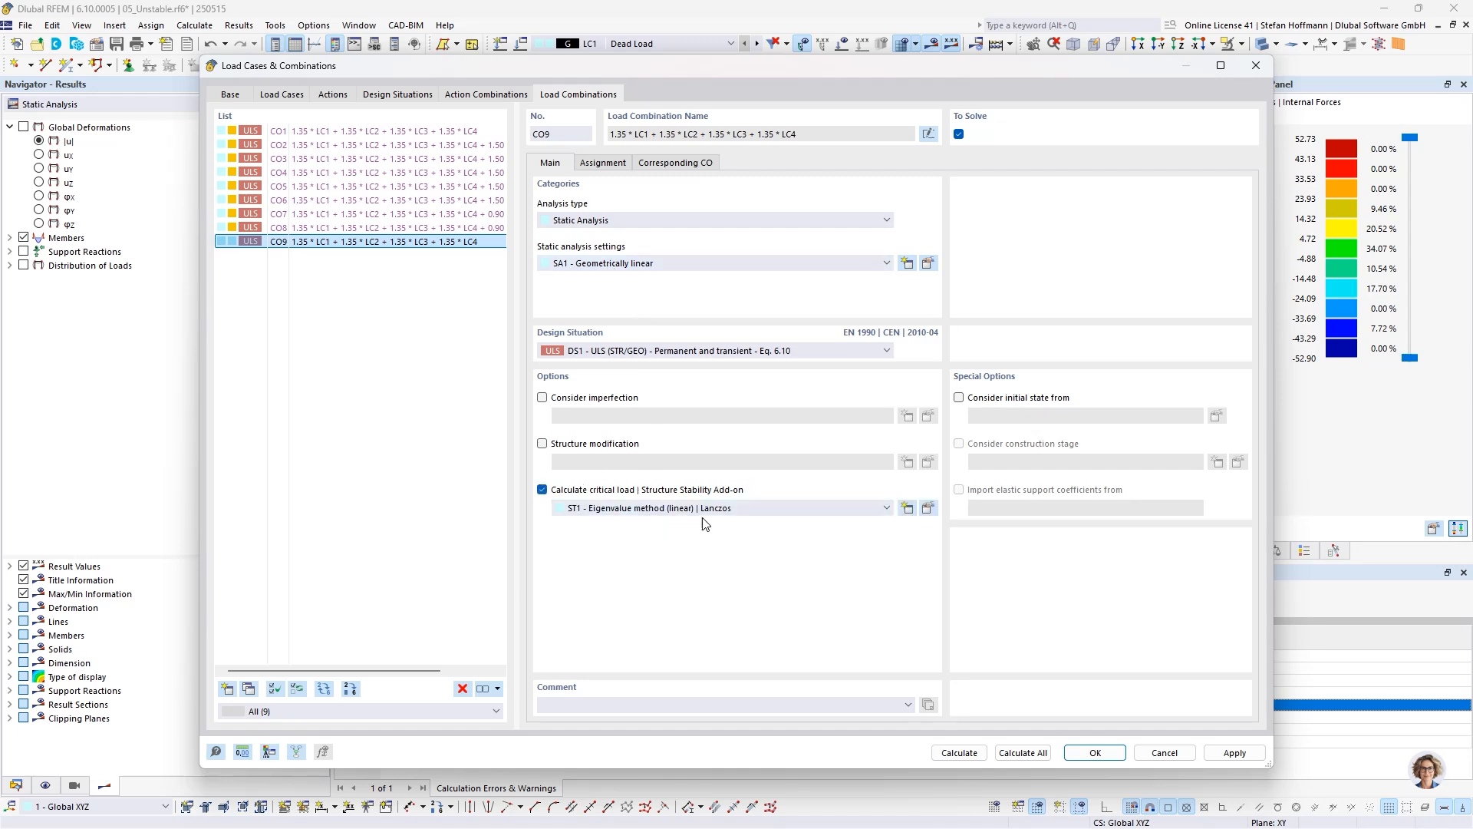
pyautogui.click(906, 508)
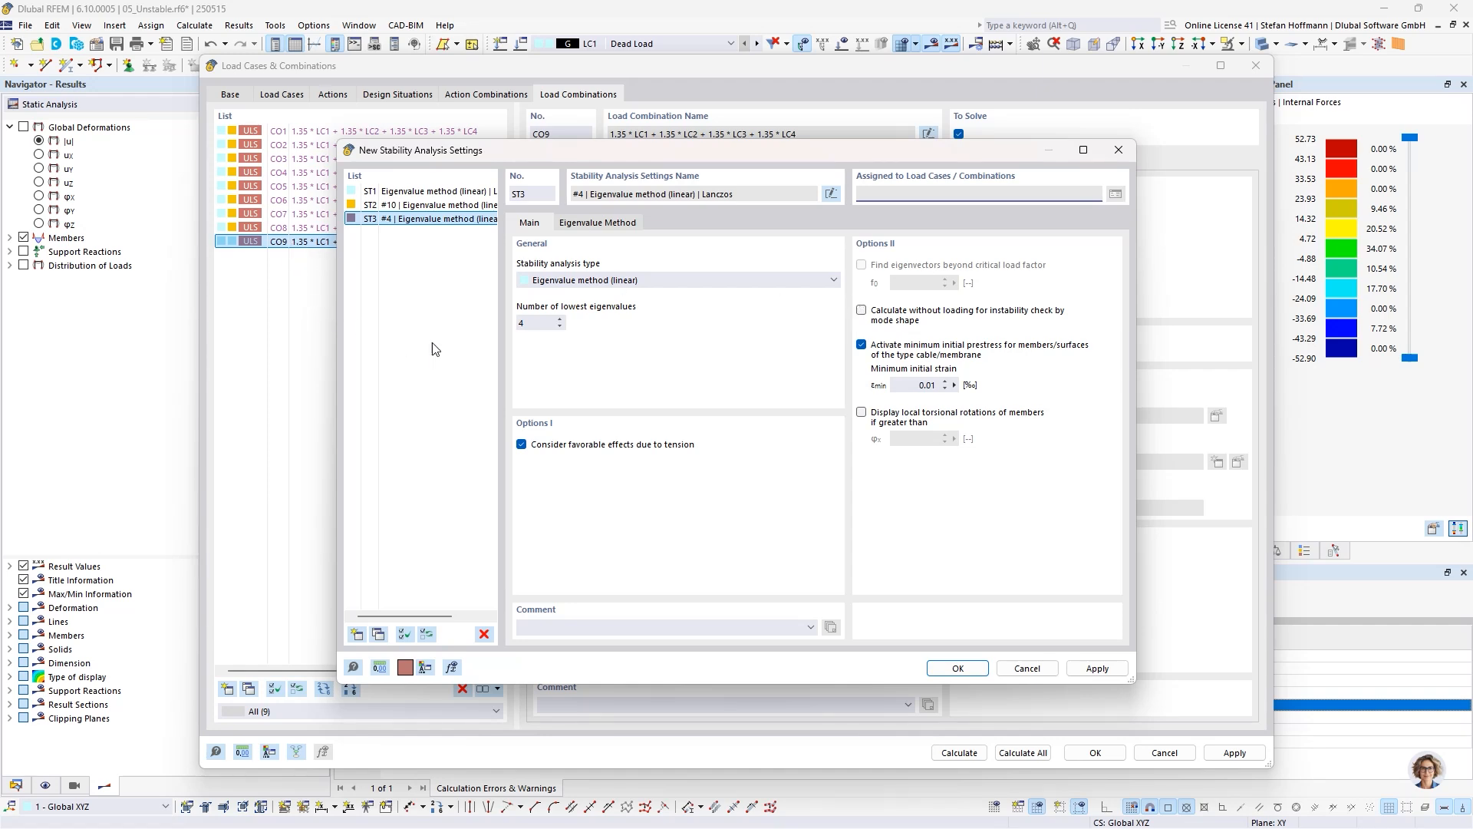
pyautogui.click(943, 673)
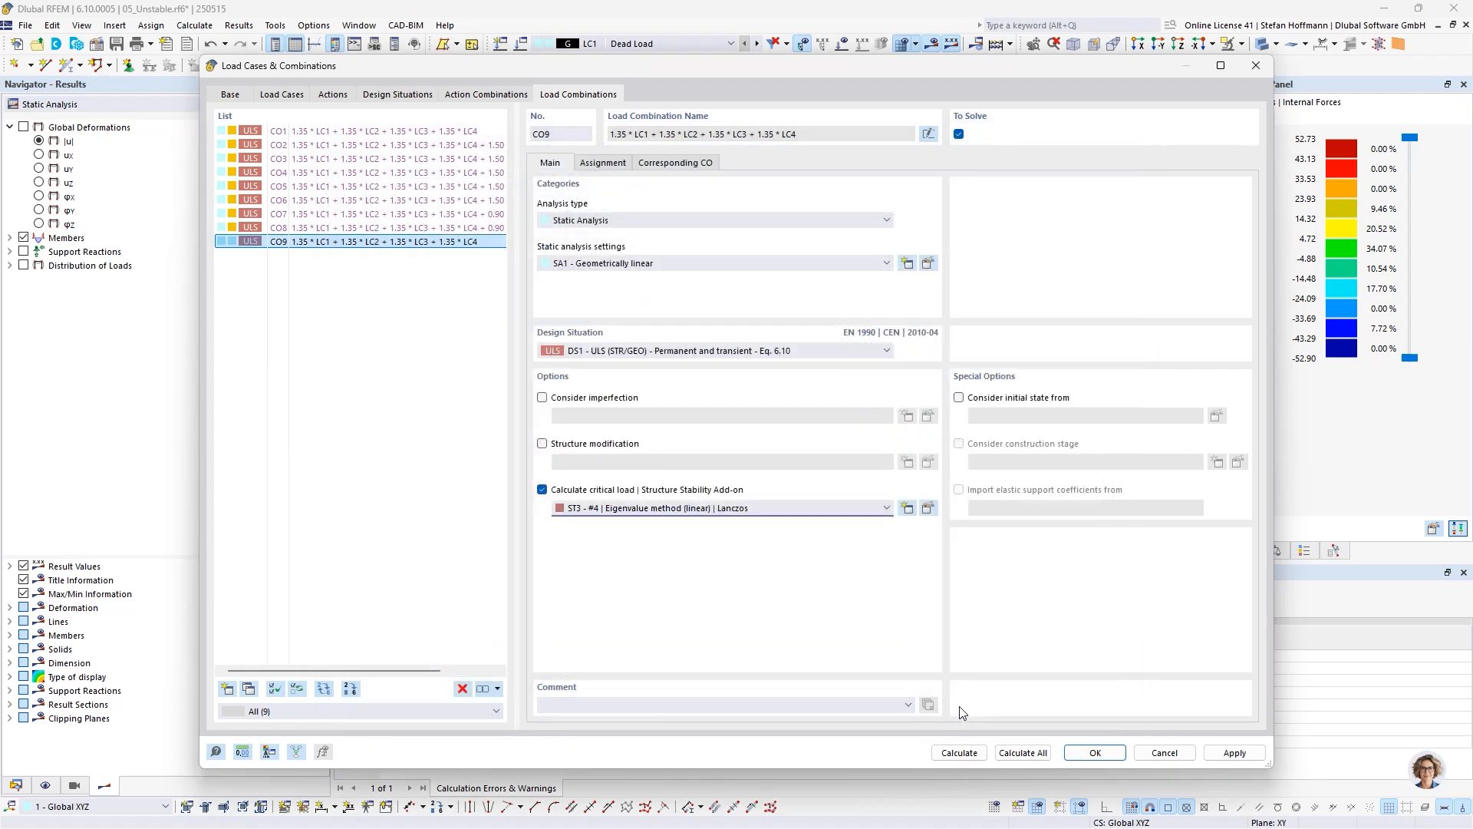
pyautogui.click(959, 751)
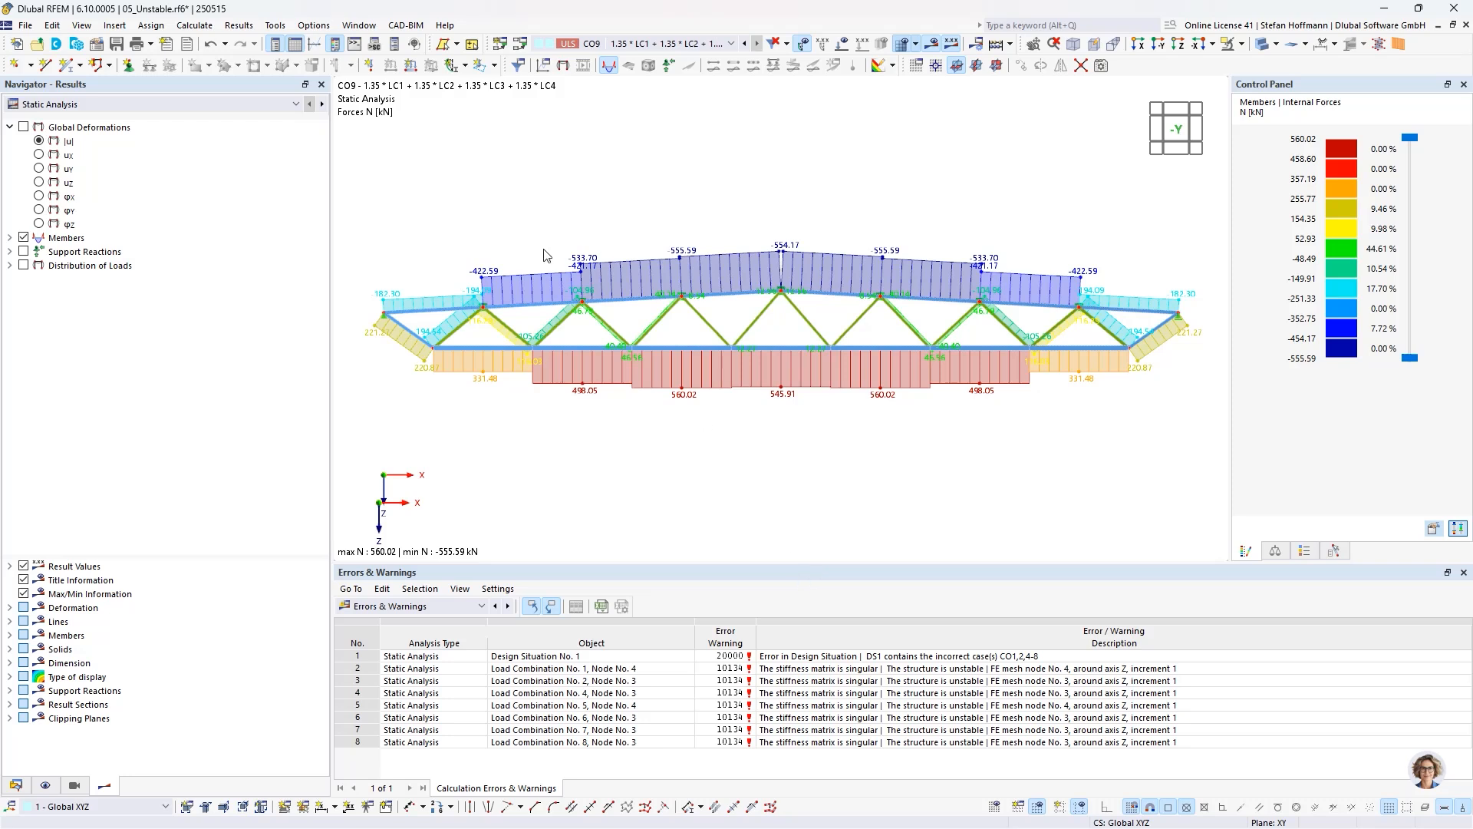
# - Examine the copied combination's first stability mode shape in 3D and return to the front view
pyautogui.click(322, 104)
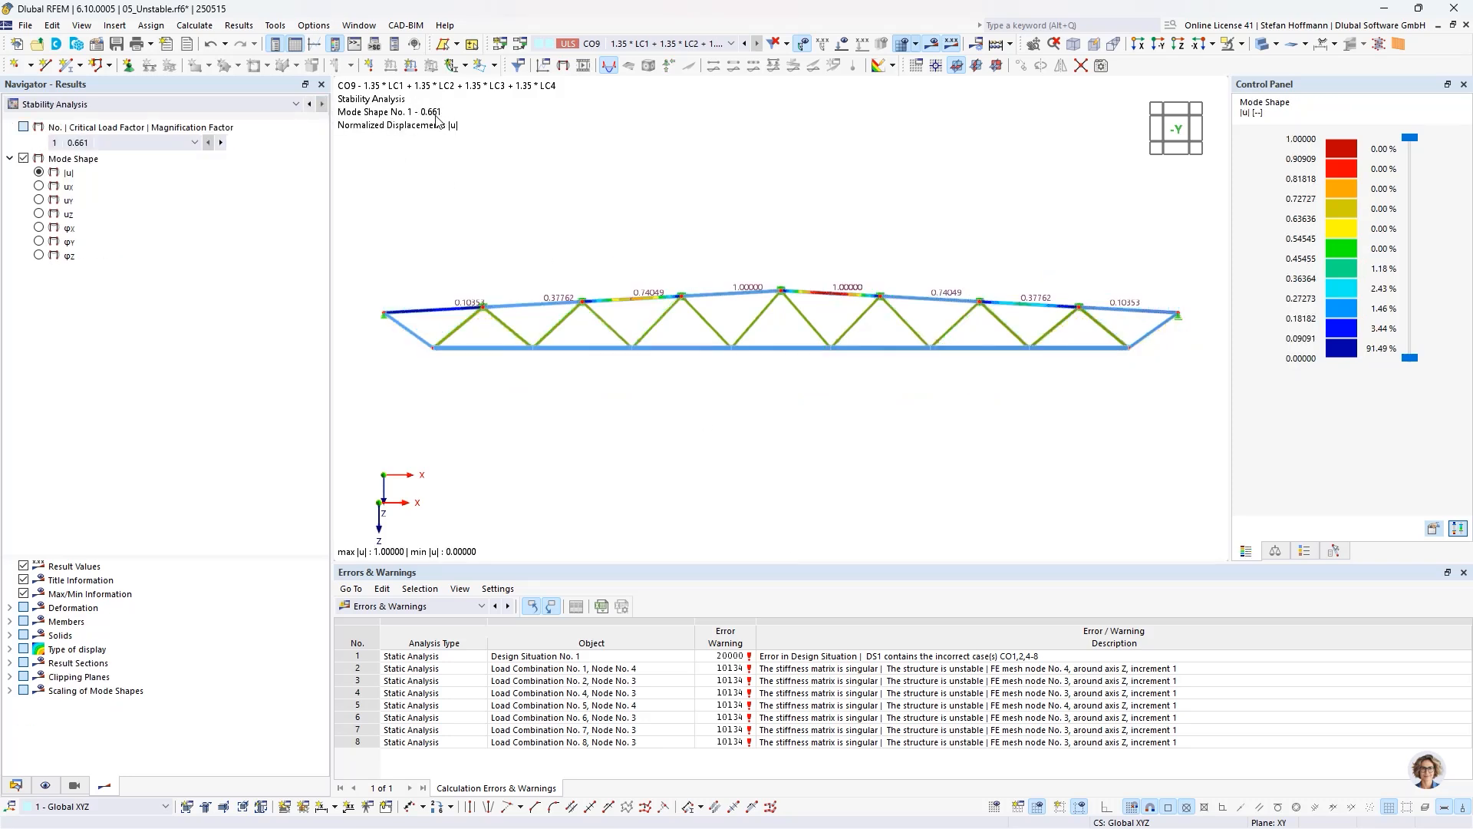
pyautogui.keyDown('ctrl'); pyautogui.moveTo(820, 189); pyautogui.dragTo(841, 277, button='middle'); pyautogui.keyUp('ctrl')
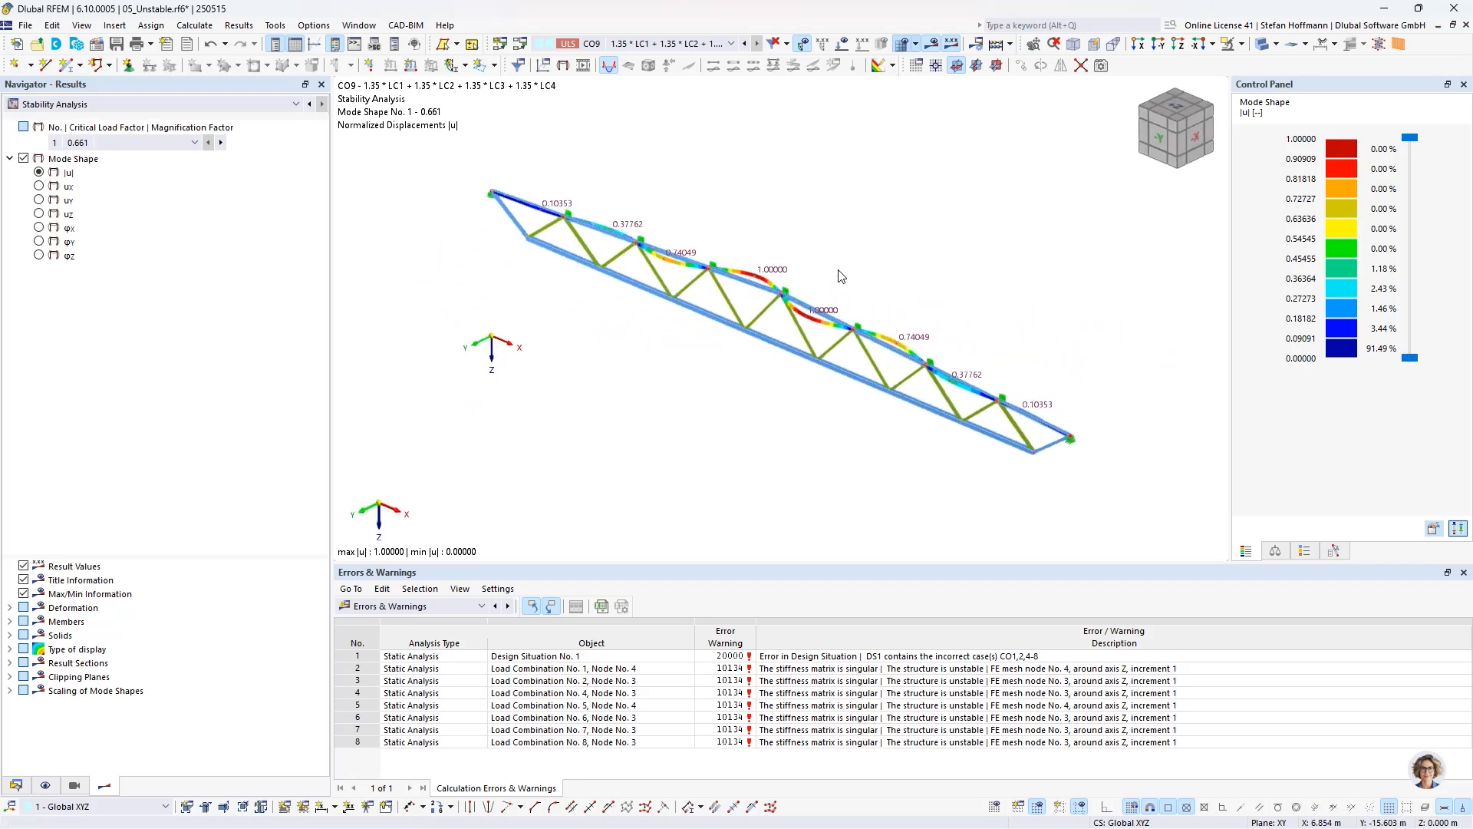
pyautogui.scroll(1, 841, 276)
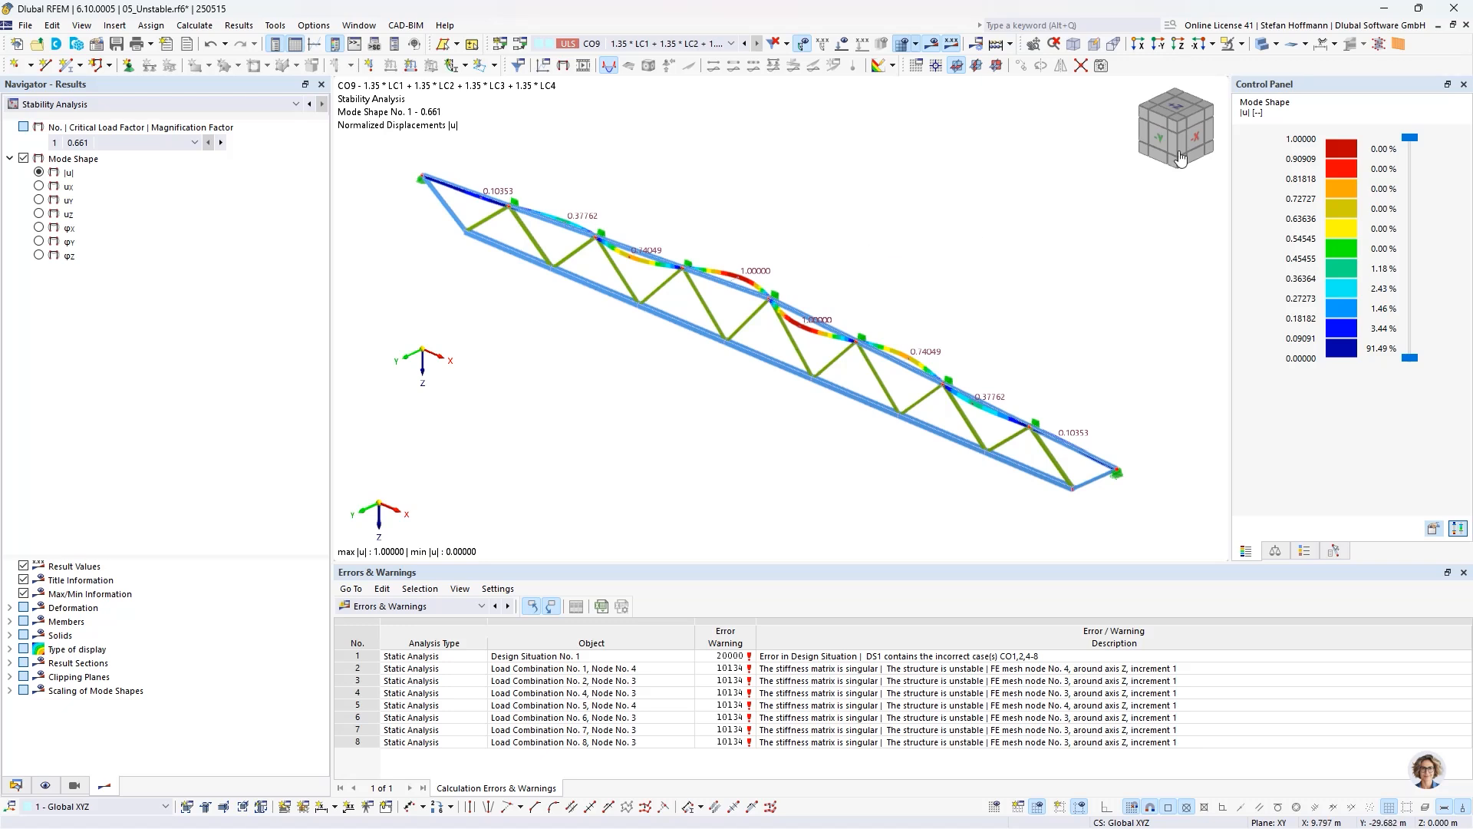
pyautogui.click(1166, 46)
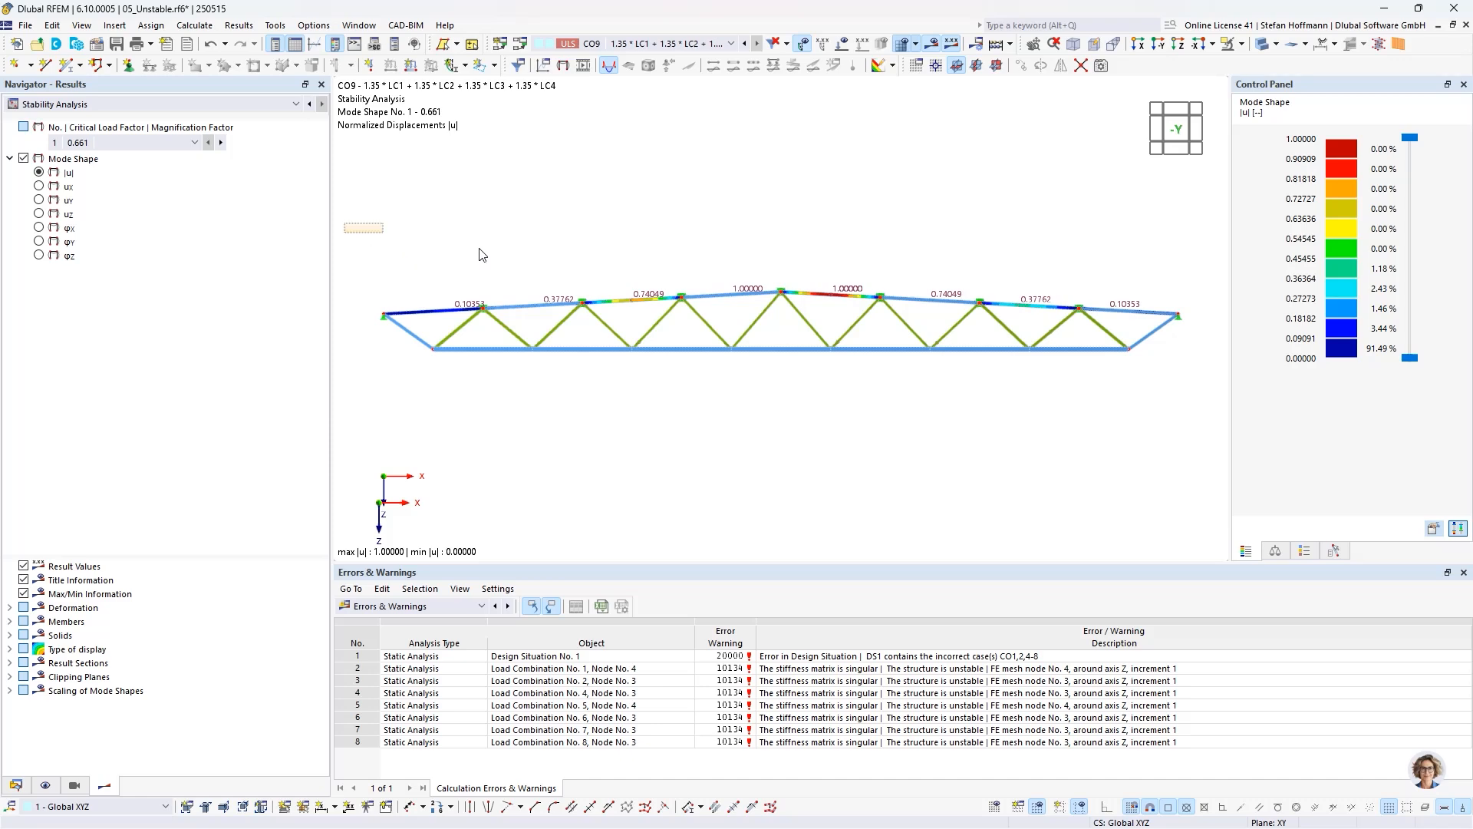
# - Change the section of all top chord members to HEB 220 (DIN 1025-2:1995-11; Euronorm 53-62) and accept deletion of the results
pyautogui.moveTo(479, 254); pyautogui.dragTo(1204, 345)
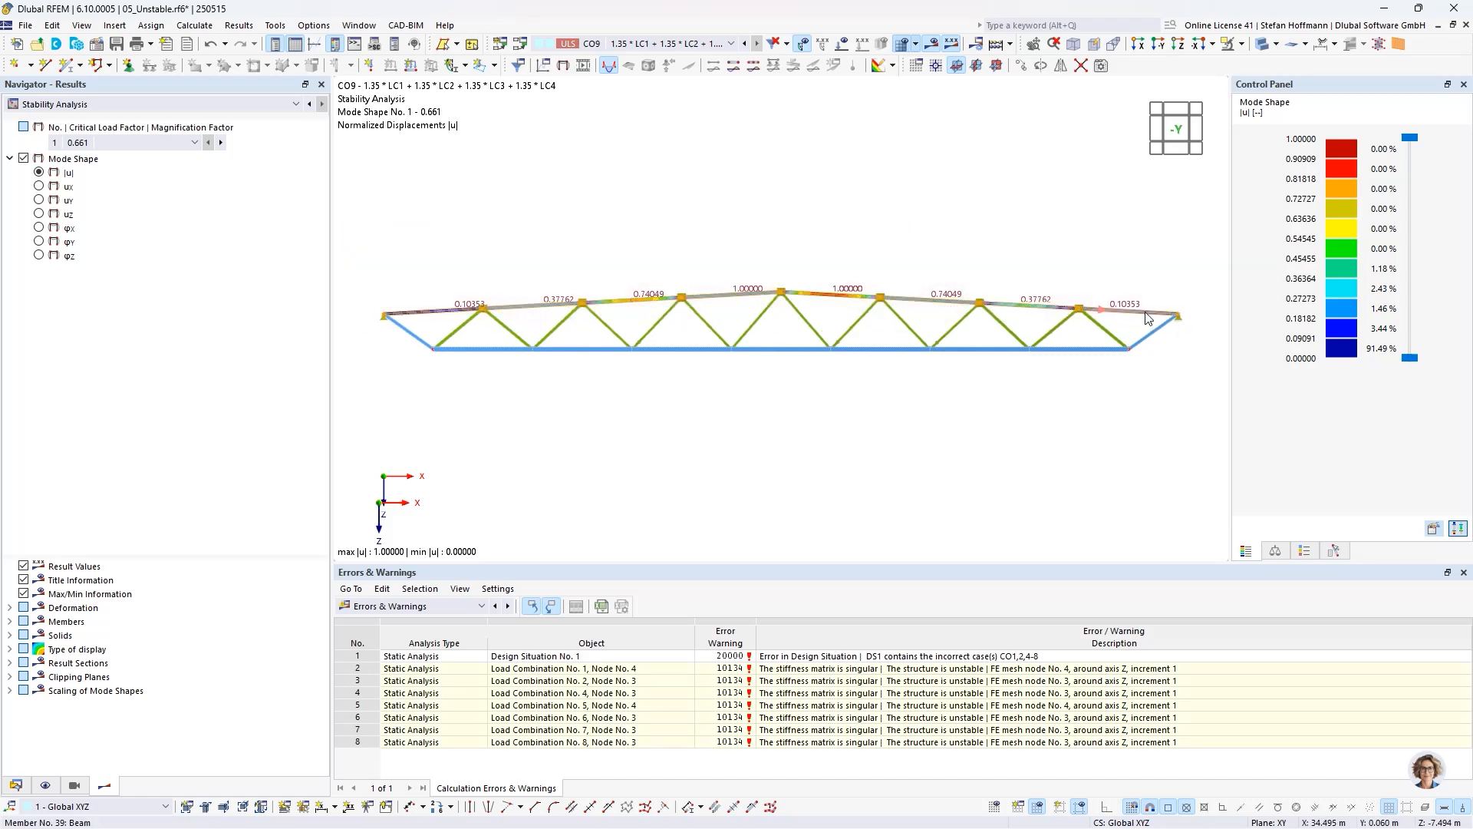
pyautogui.doubleClick(1148, 319)
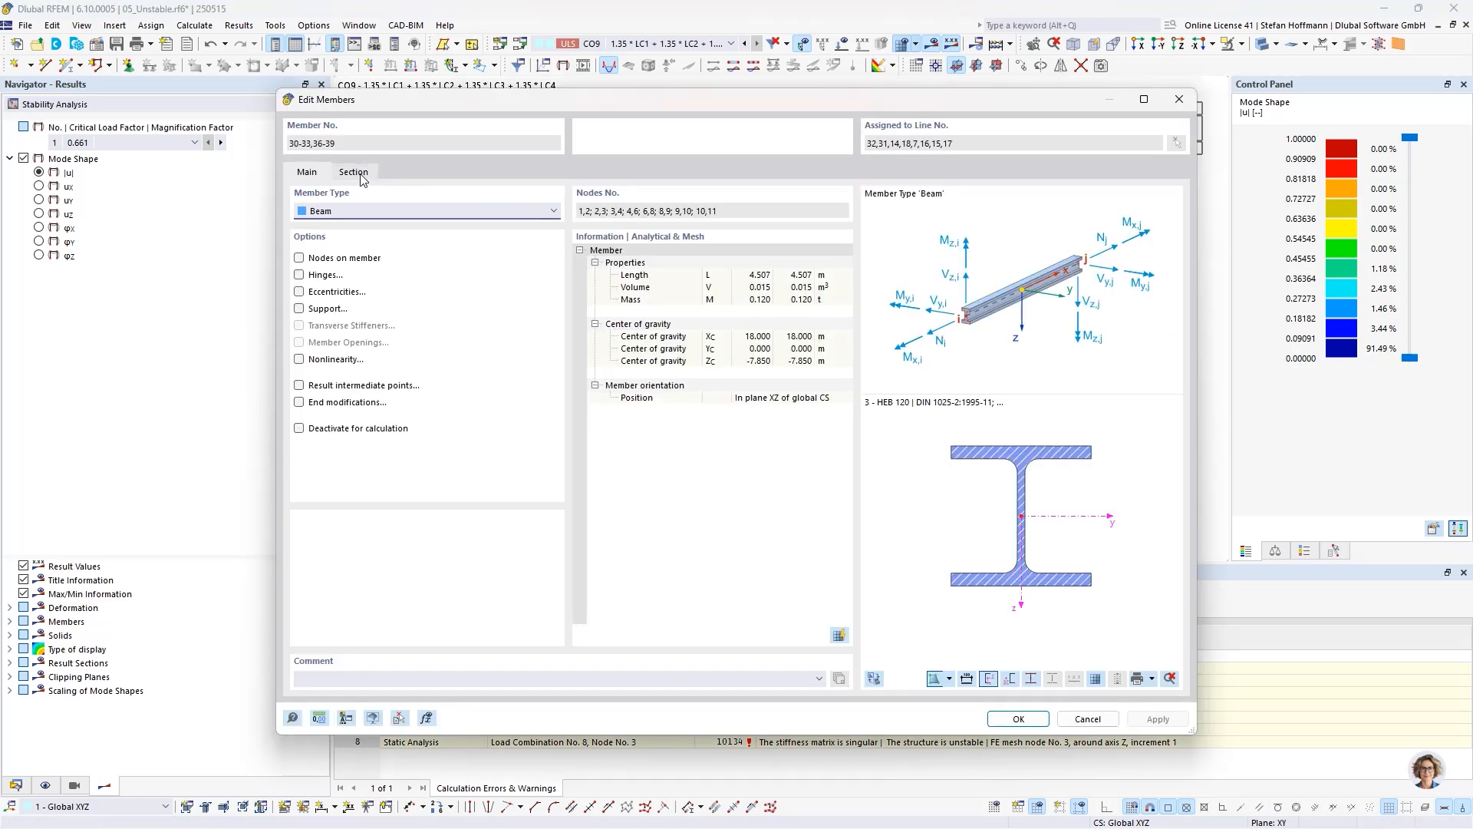
pyautogui.click(359, 176)
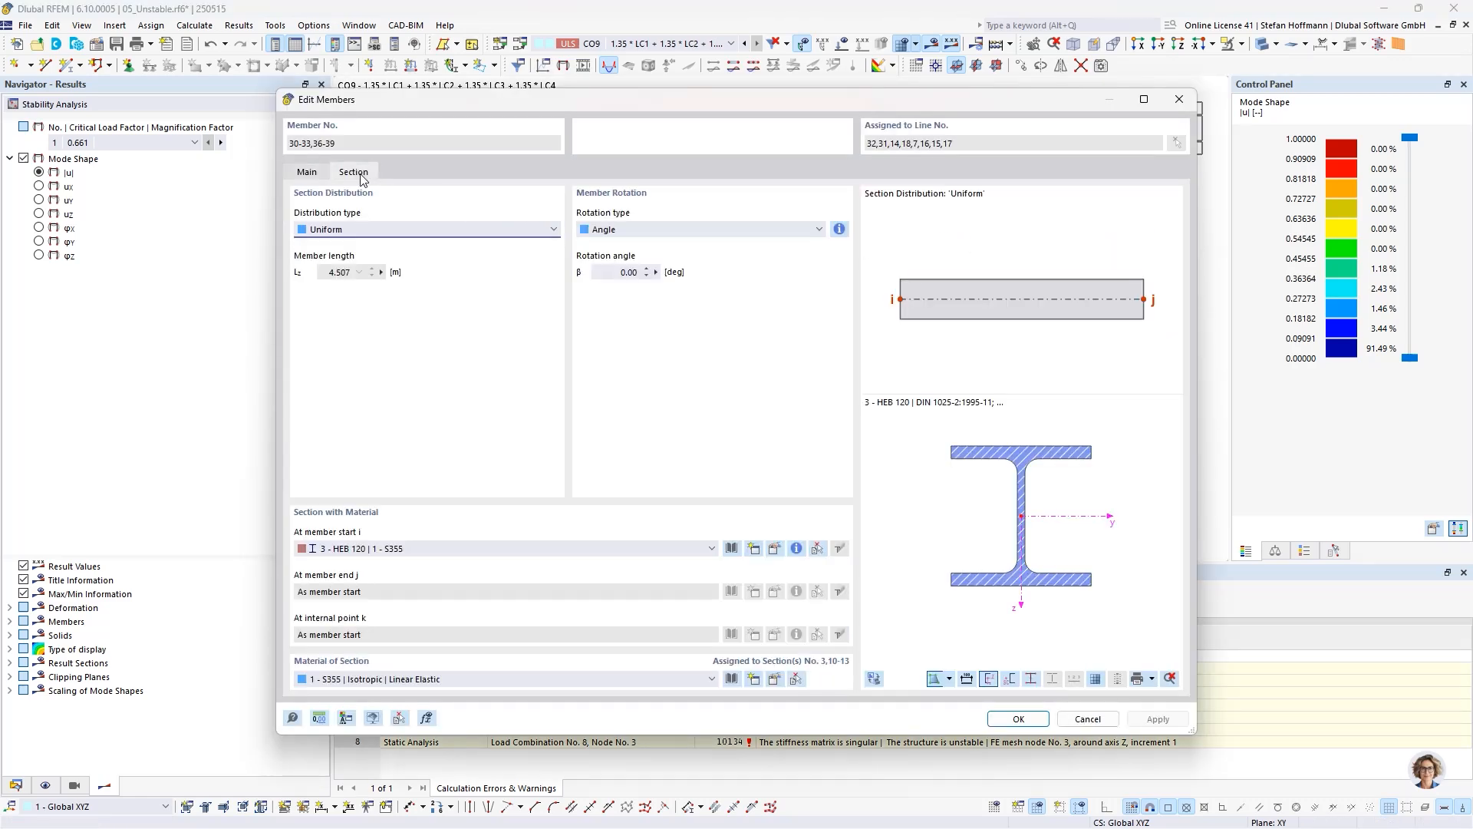
pyautogui.click(775, 549)
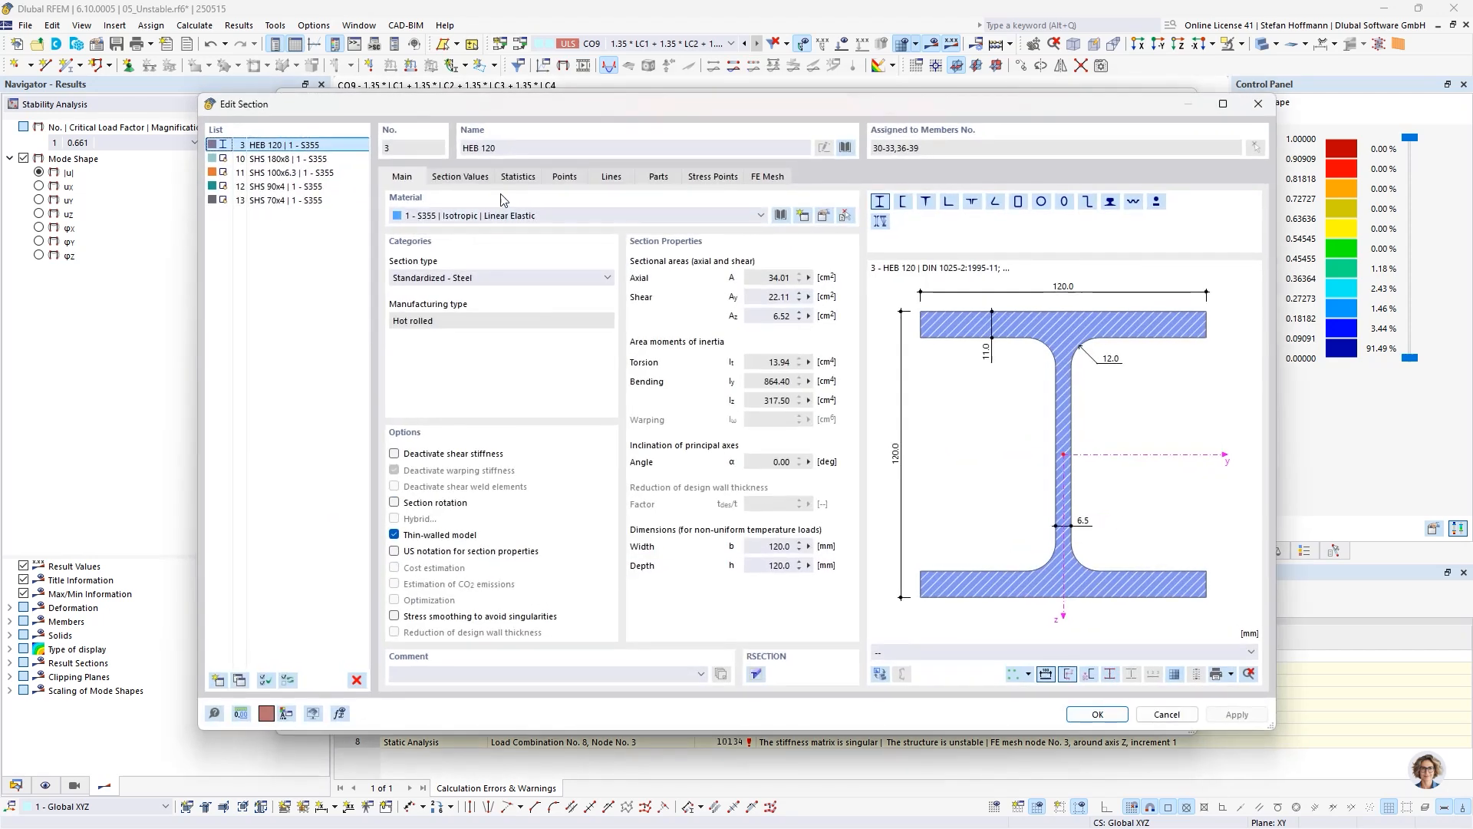
pyautogui.moveTo(481, 149); pyautogui.dragTo(485, 148)
pyautogui.write('2')
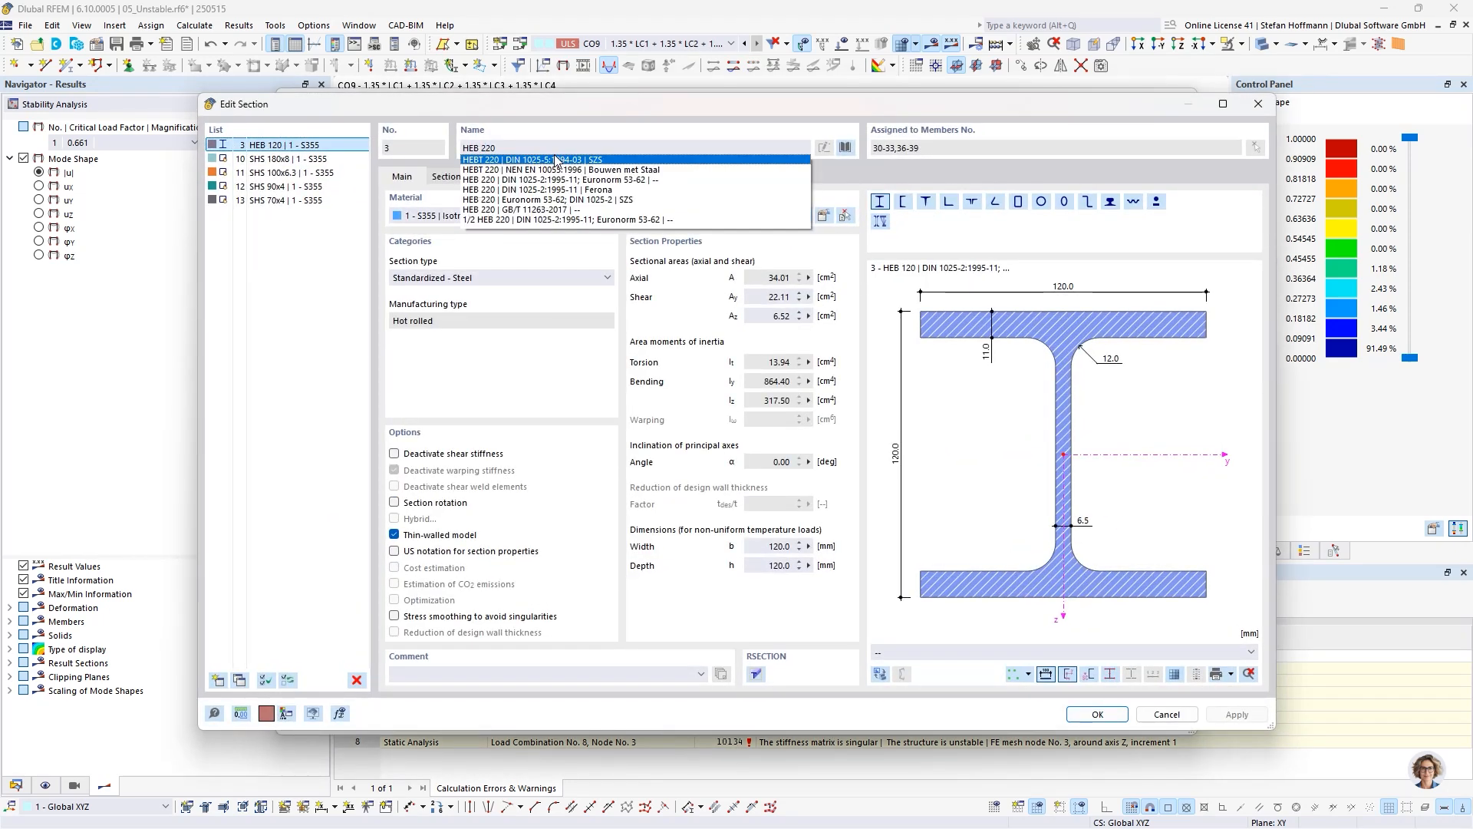
pyautogui.press('Down')
pyautogui.press('Return')
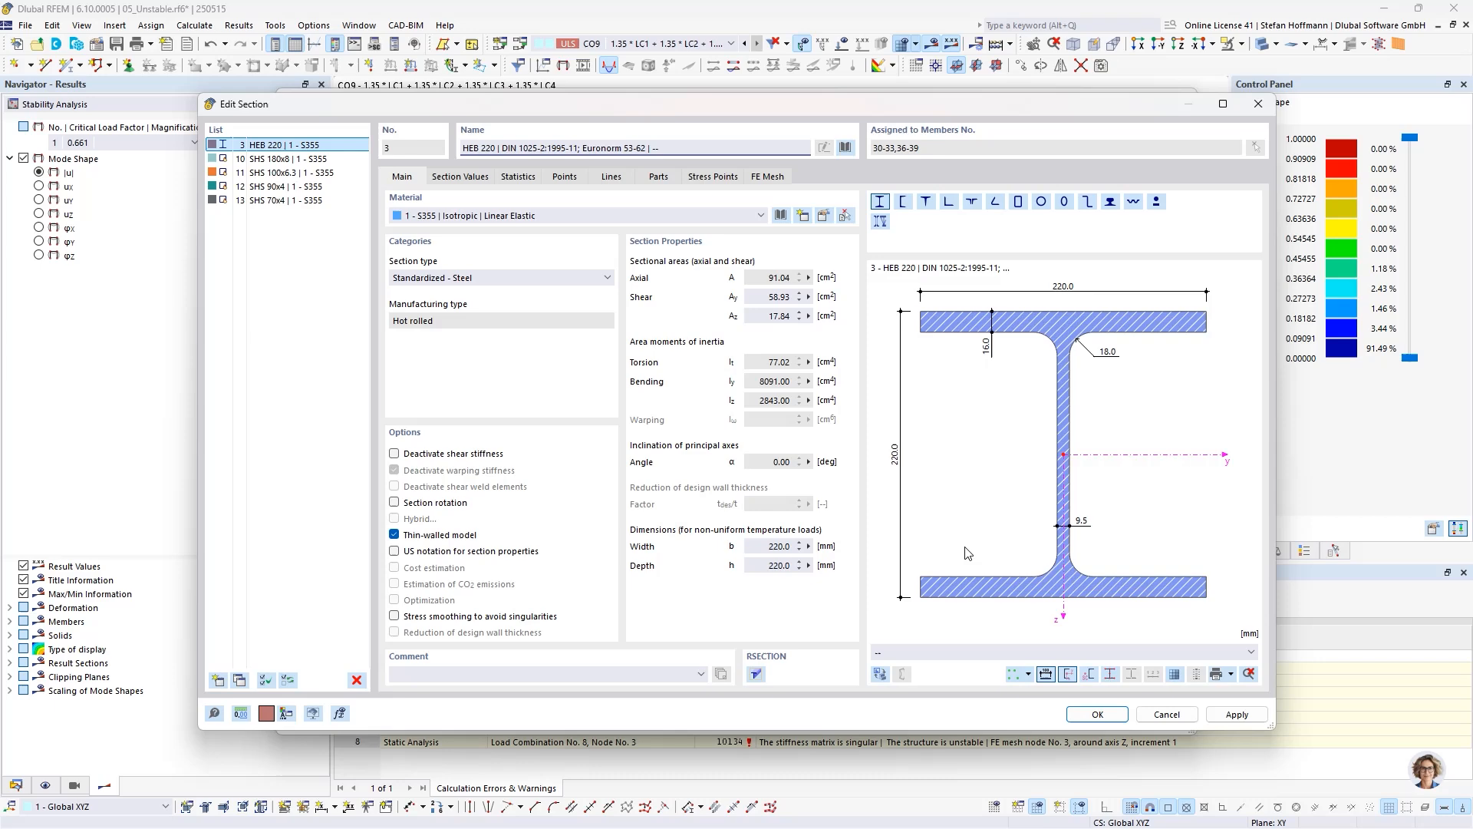
pyautogui.click(1088, 707)
pyautogui.click(800, 487)
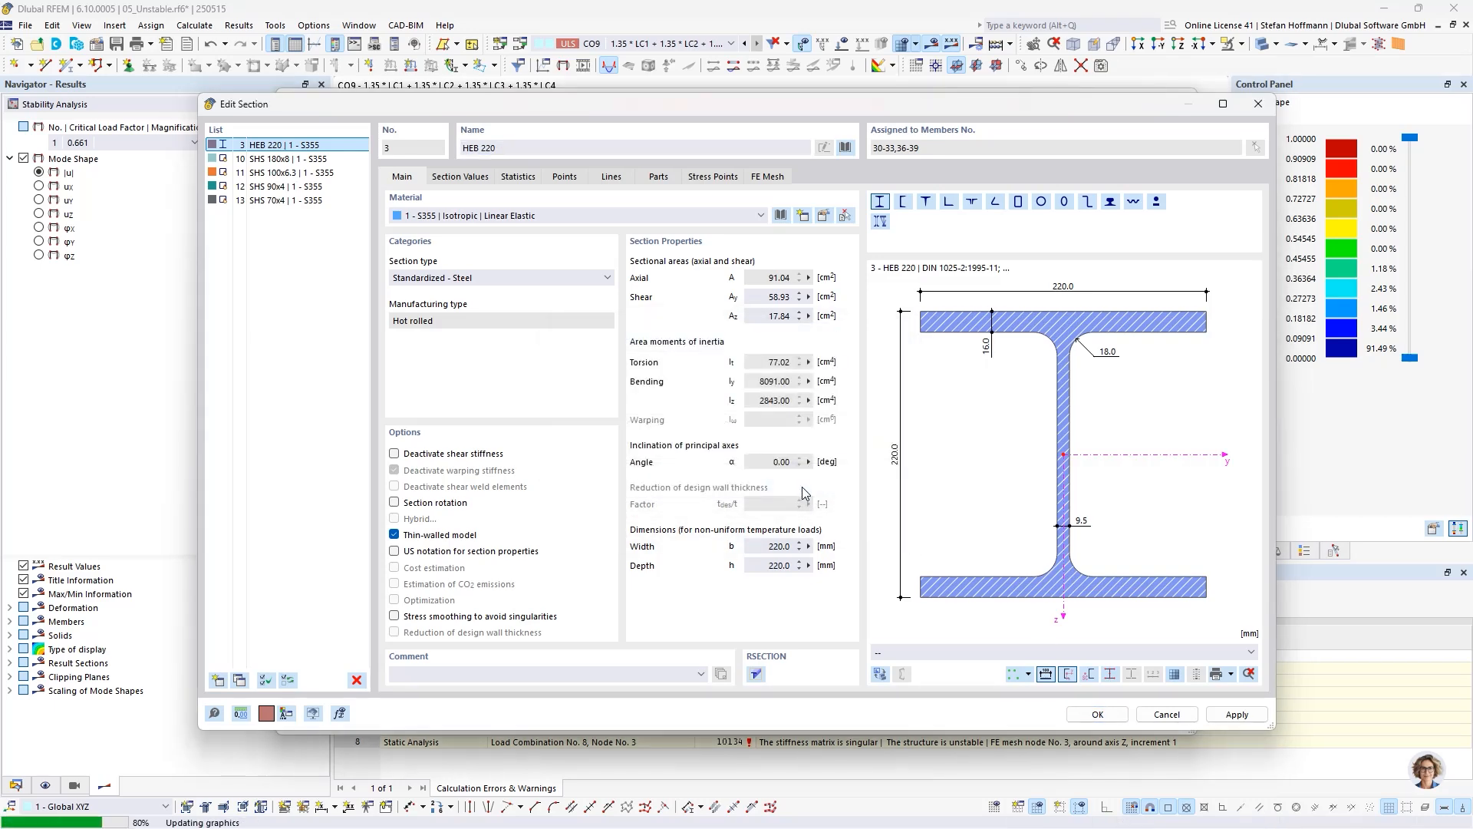
pyautogui.click(1020, 719)
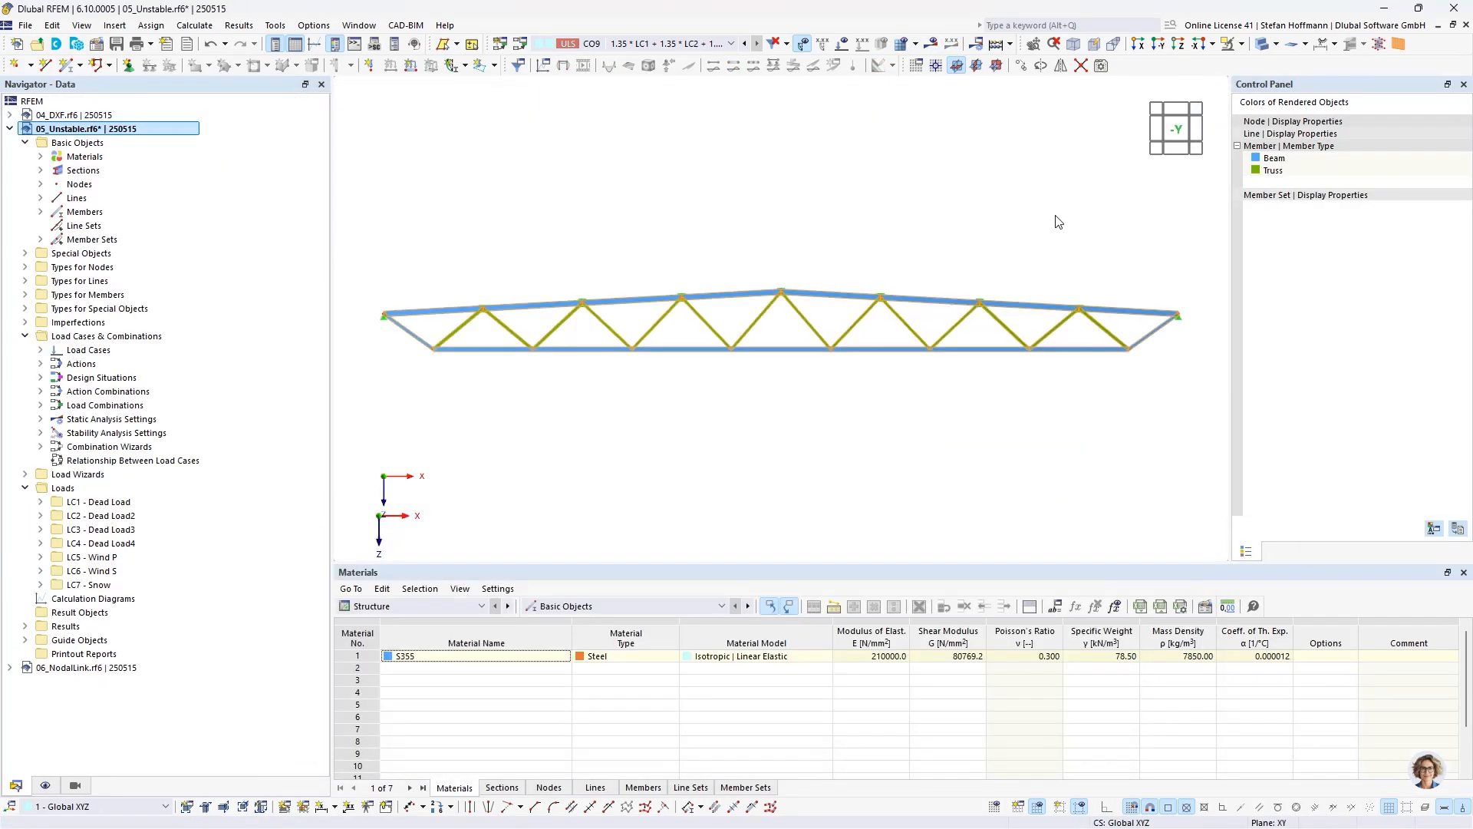
# - Recalculate the whole model with the enlarged top chord and display the stability mode shape in an oblique view
pyautogui.click(996, 44)
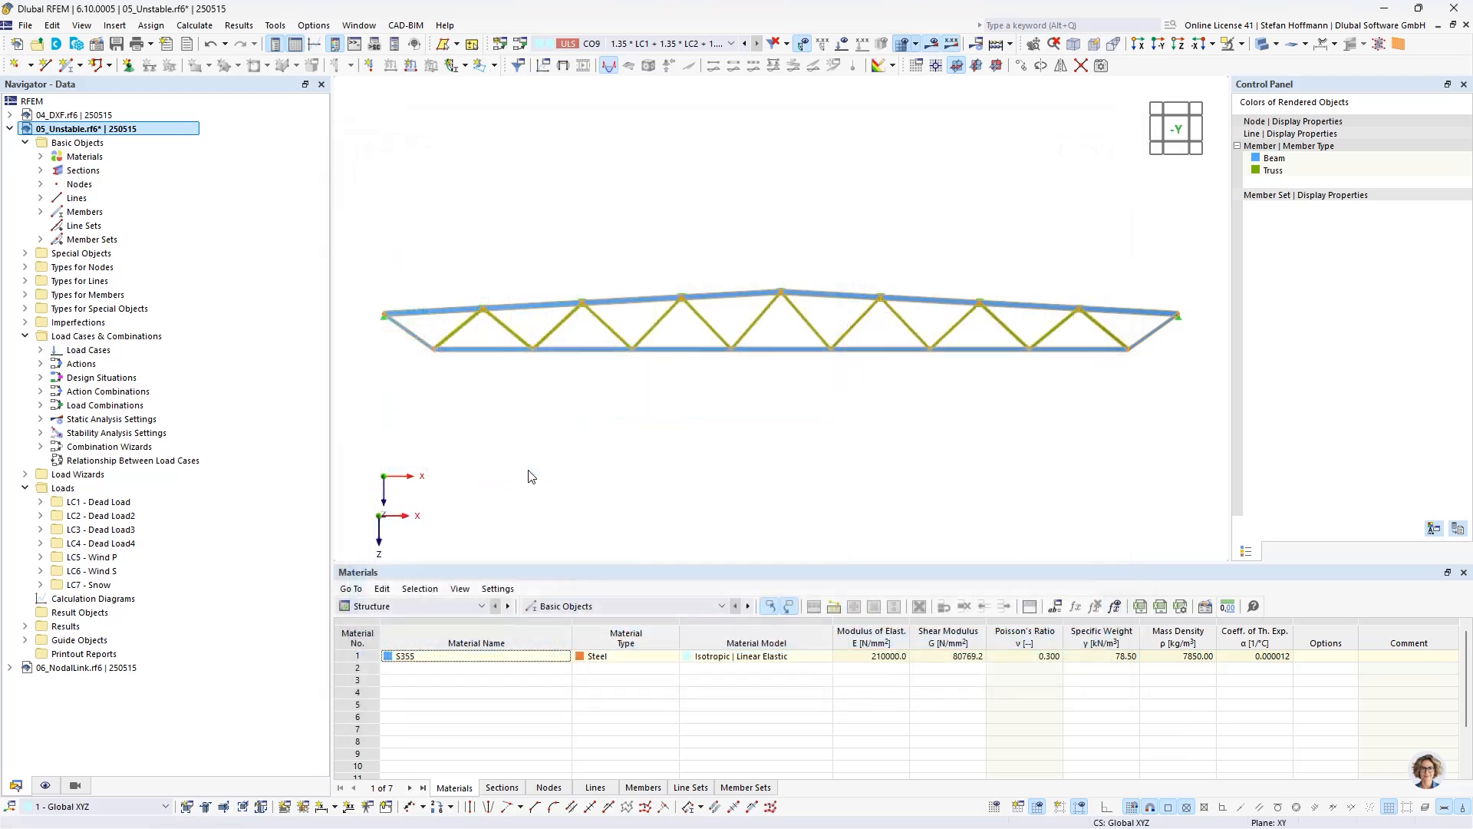
pyautogui.click(322, 105)
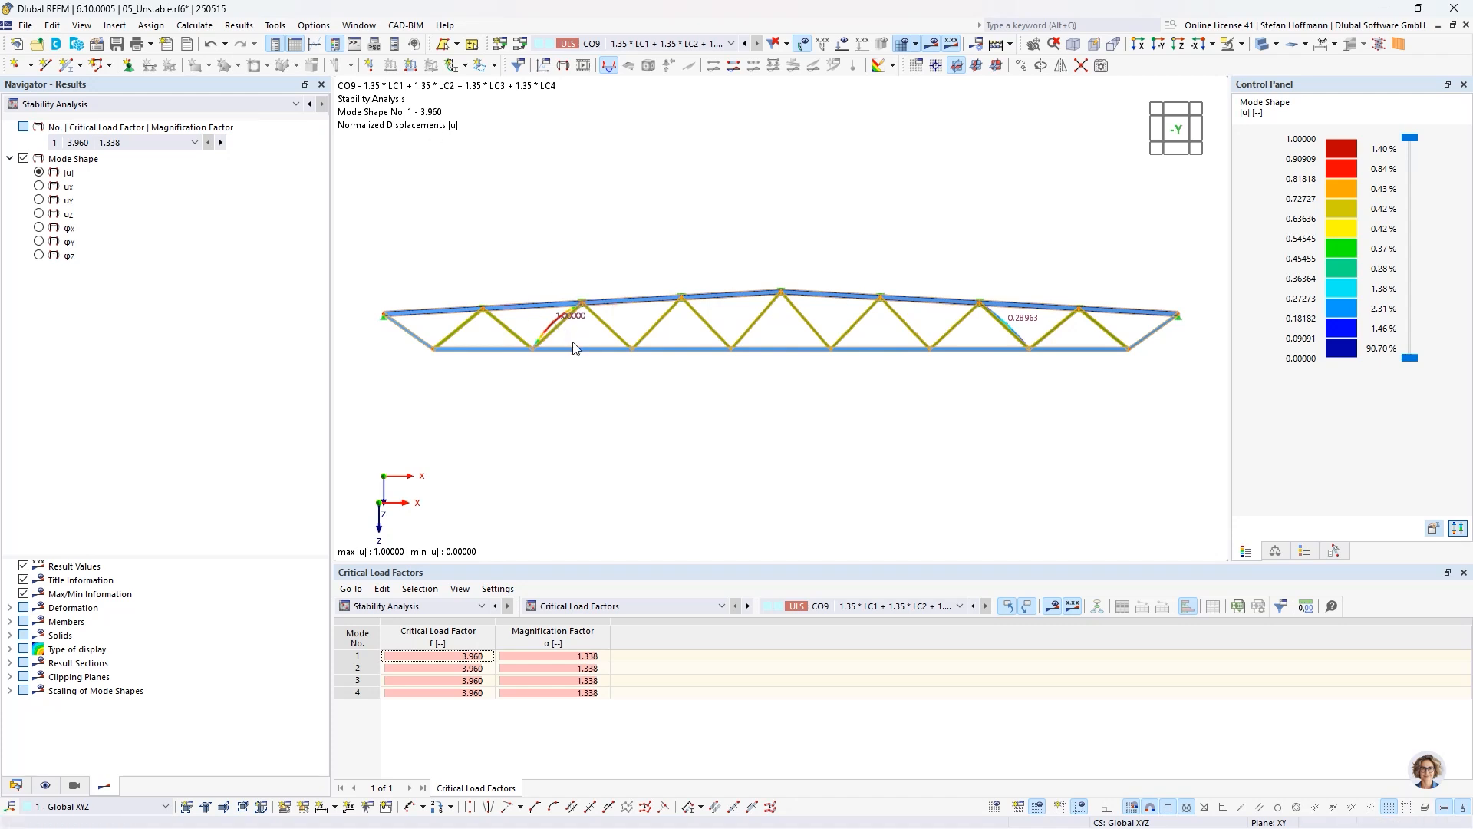
pyautogui.keyDown('ctrl'); pyautogui.moveTo(573, 348); pyautogui.dragTo(519, 376, button='middle'); pyautogui.keyUp('ctrl')
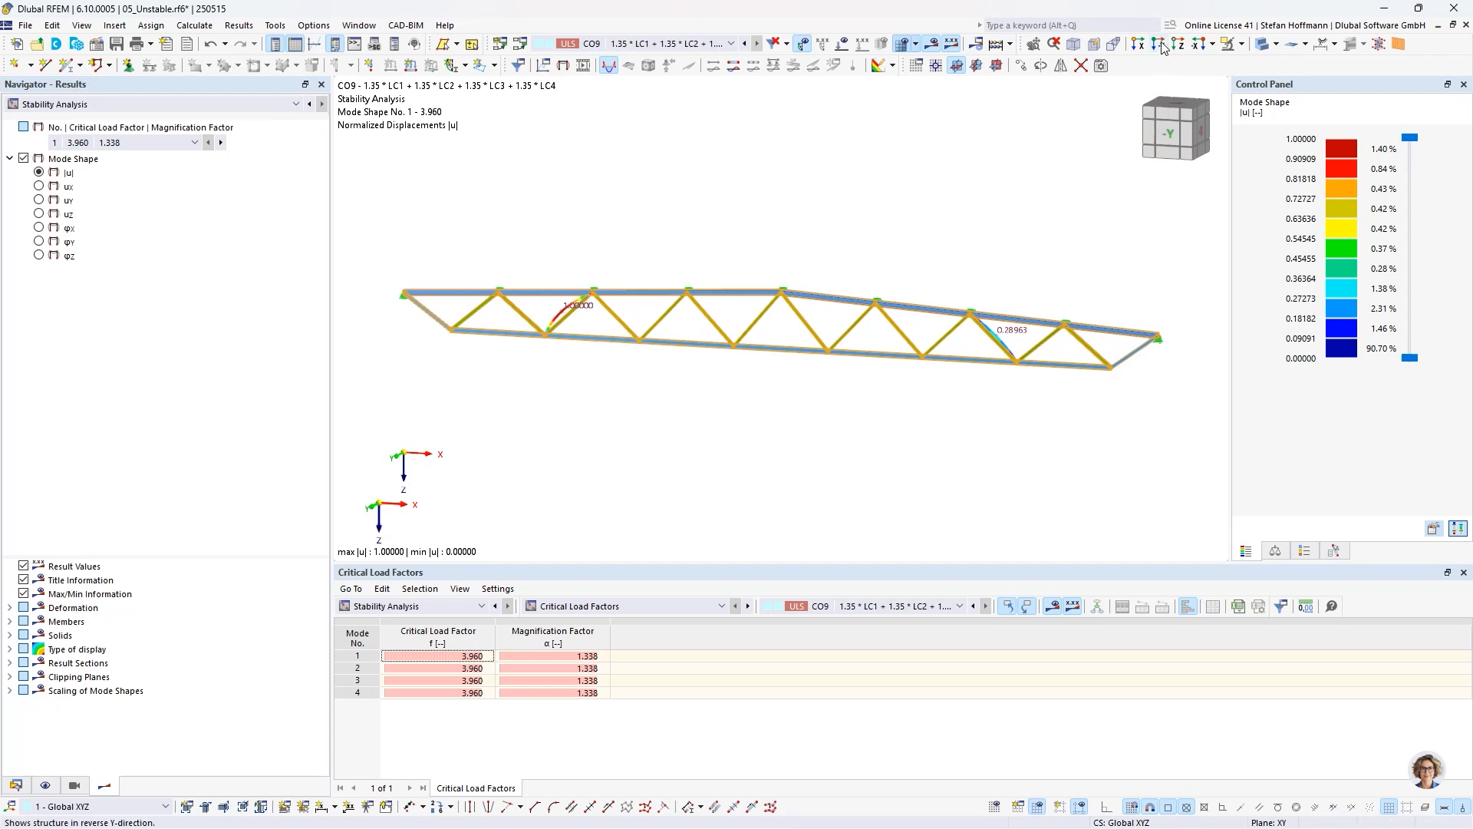
# - Return the truss to the front view and switch to the open model 06_NodalLink.rf6
pyautogui.click(1168, 130)
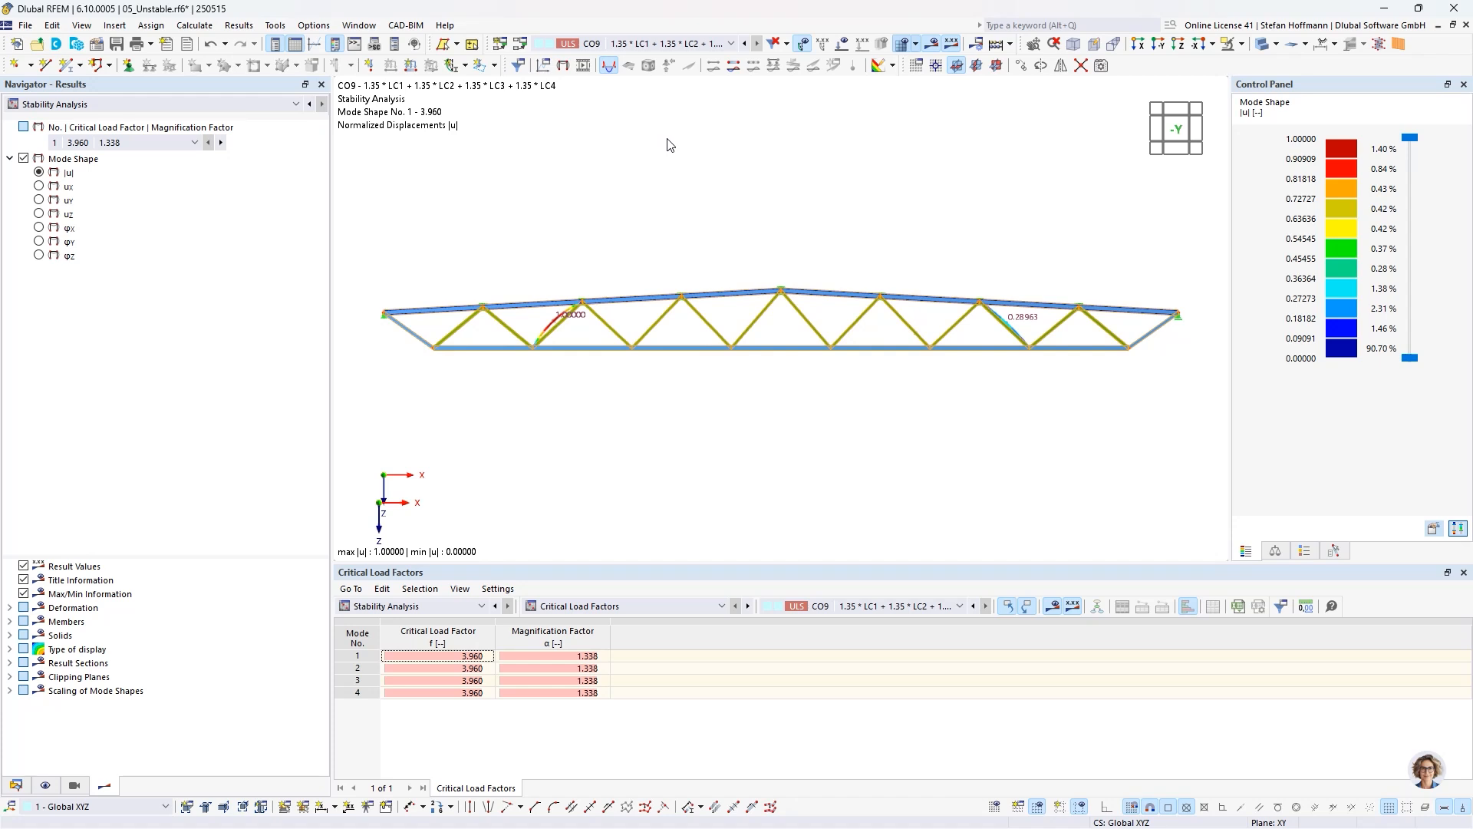
pyautogui.click(360, 26)
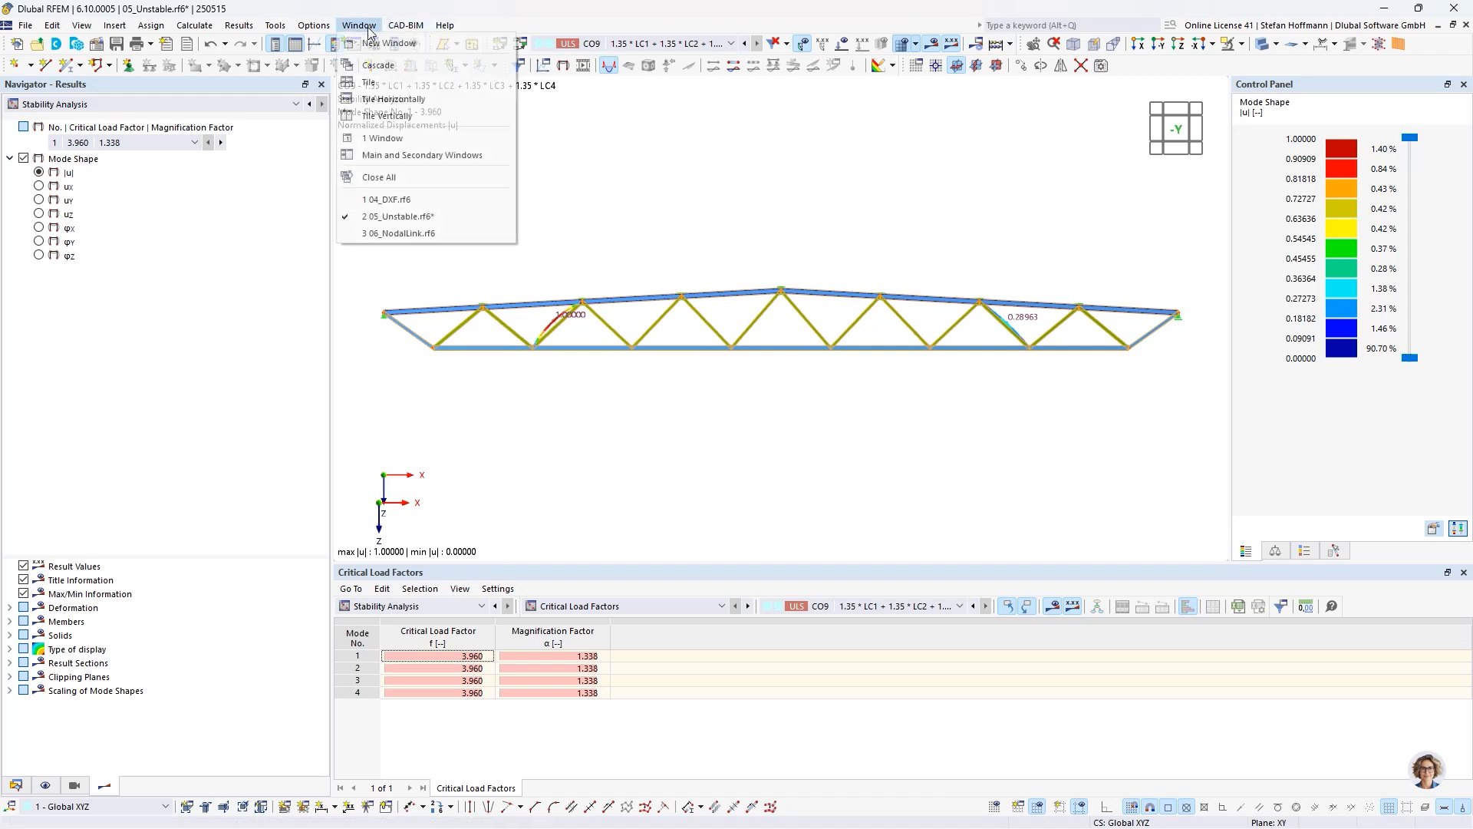
pyautogui.click(395, 233)
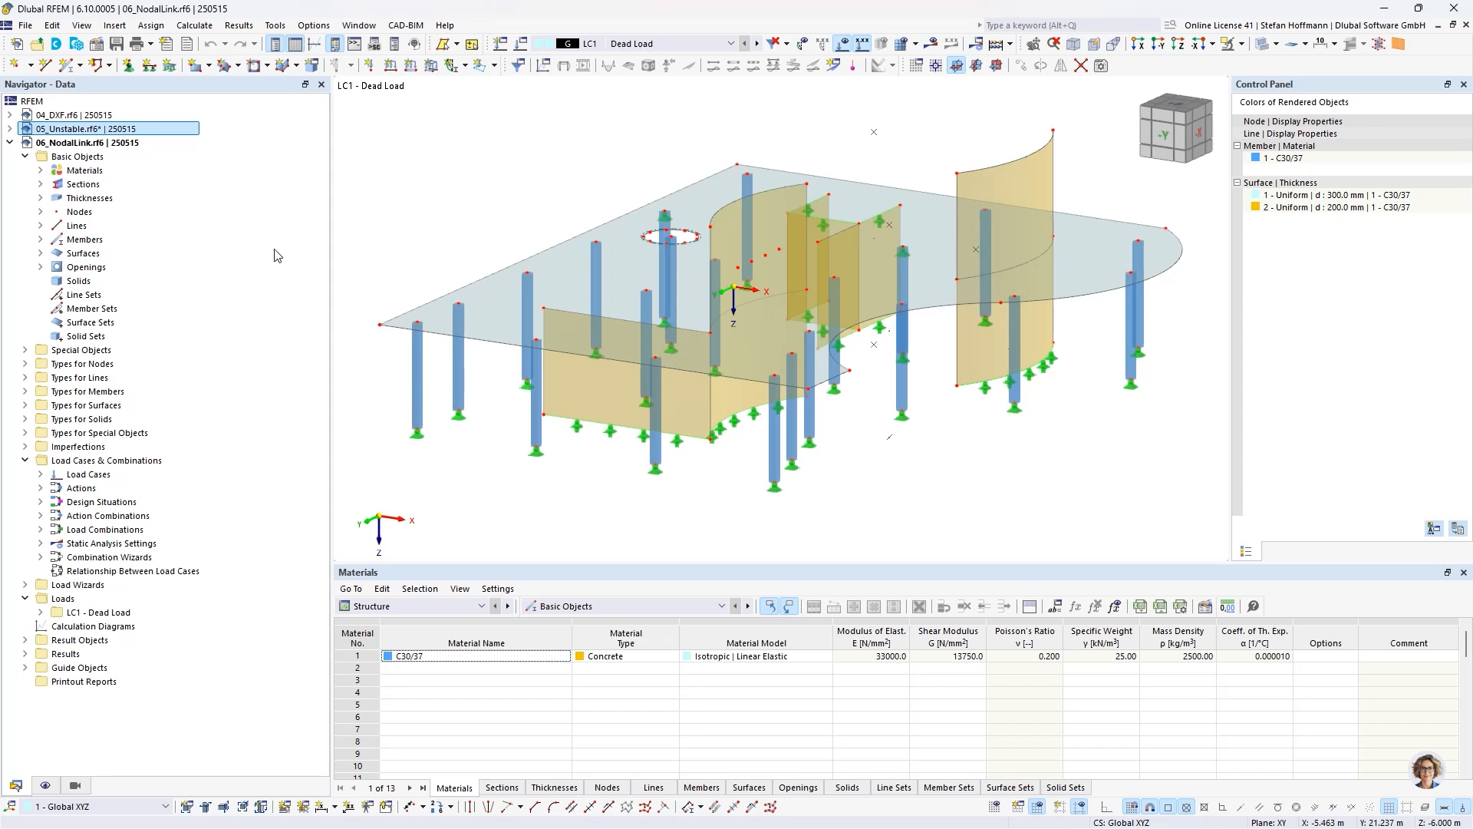
# - Locate the Nodal Links node type and the Rigid Links special object in the model data
pyautogui.click(25, 364)
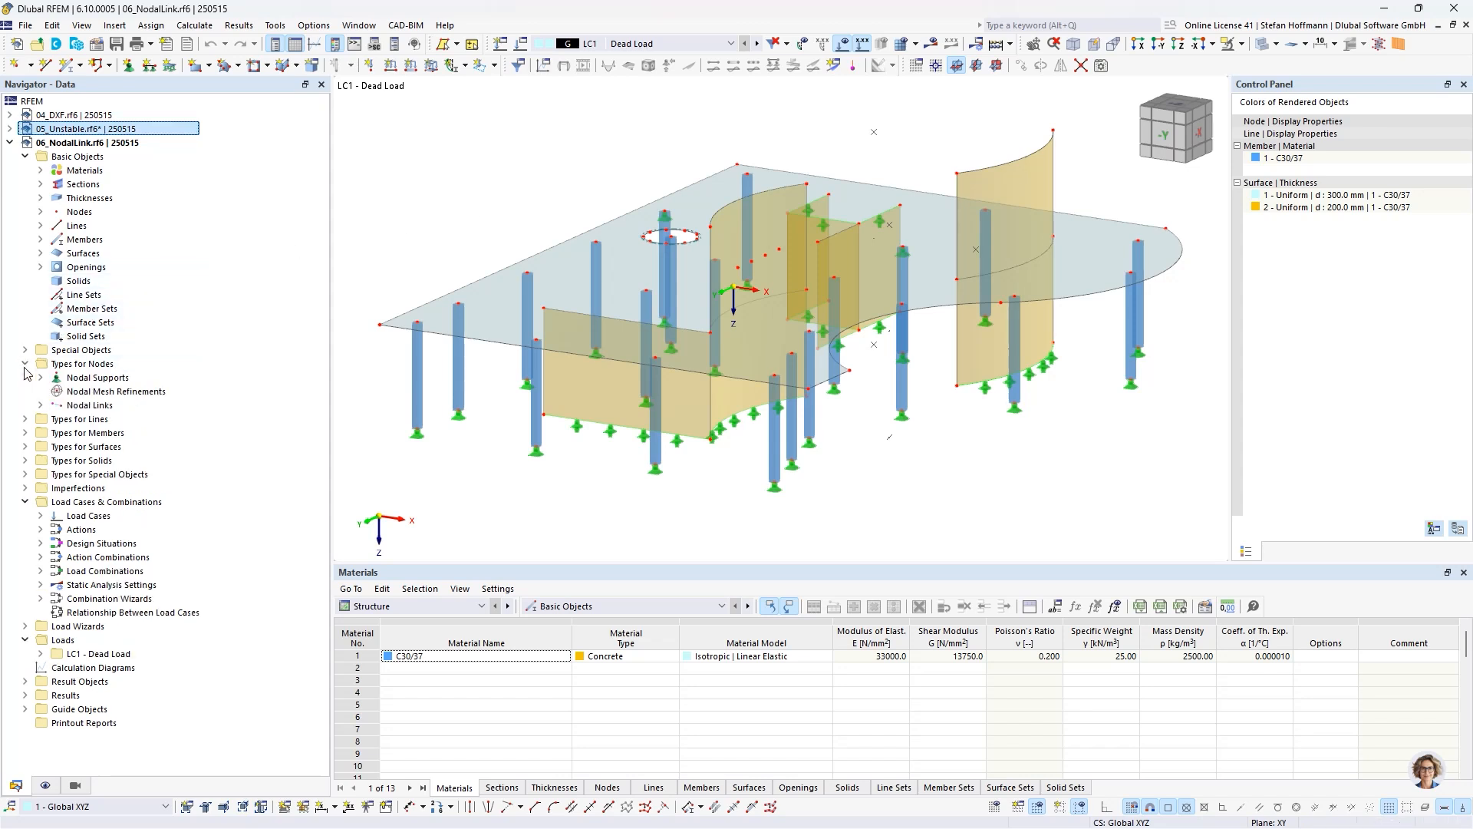
pyautogui.click(40, 405)
pyautogui.click(92, 405)
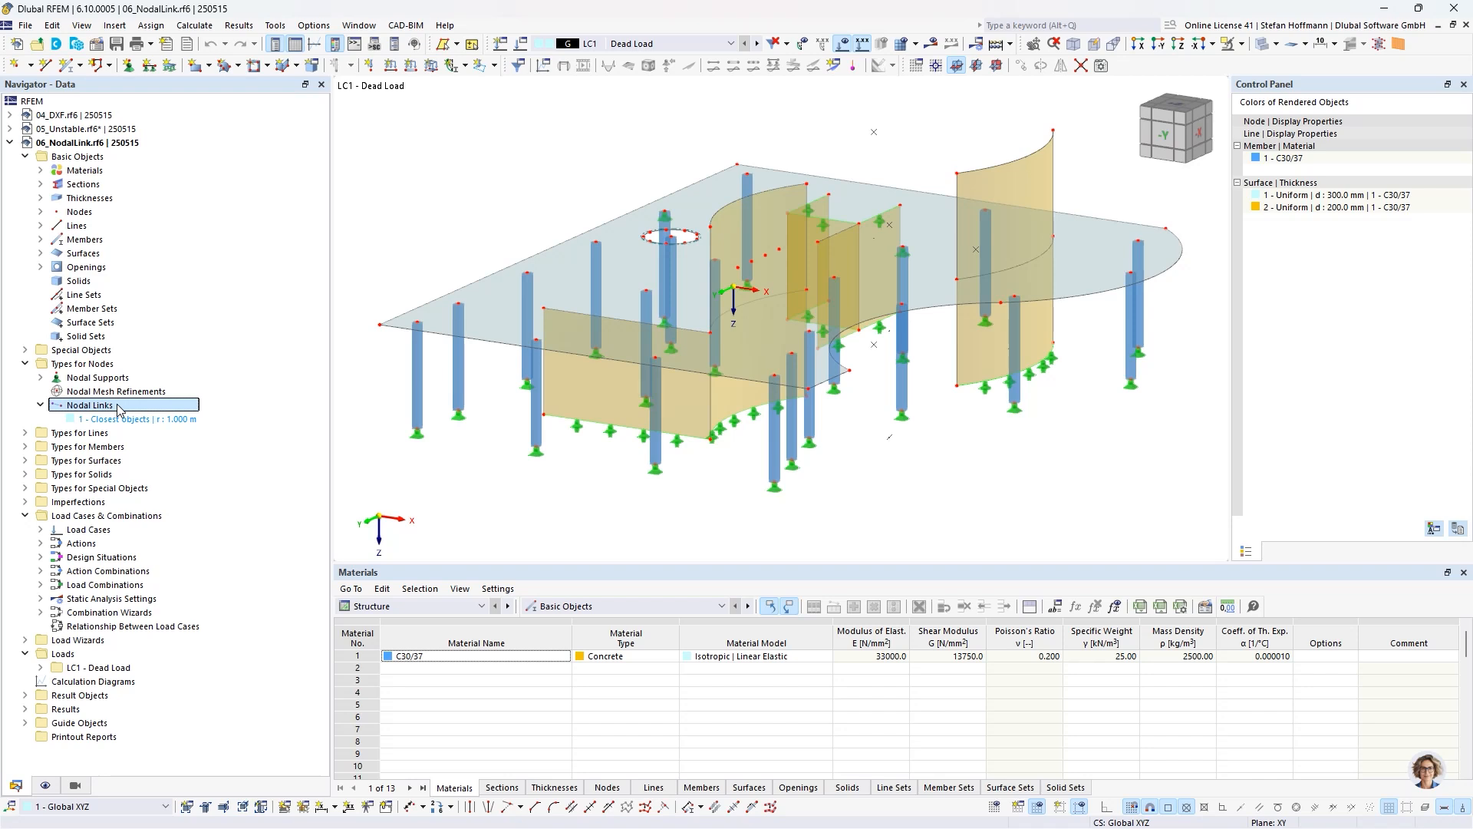
pyautogui.click(25, 350)
pyautogui.click(115, 407)
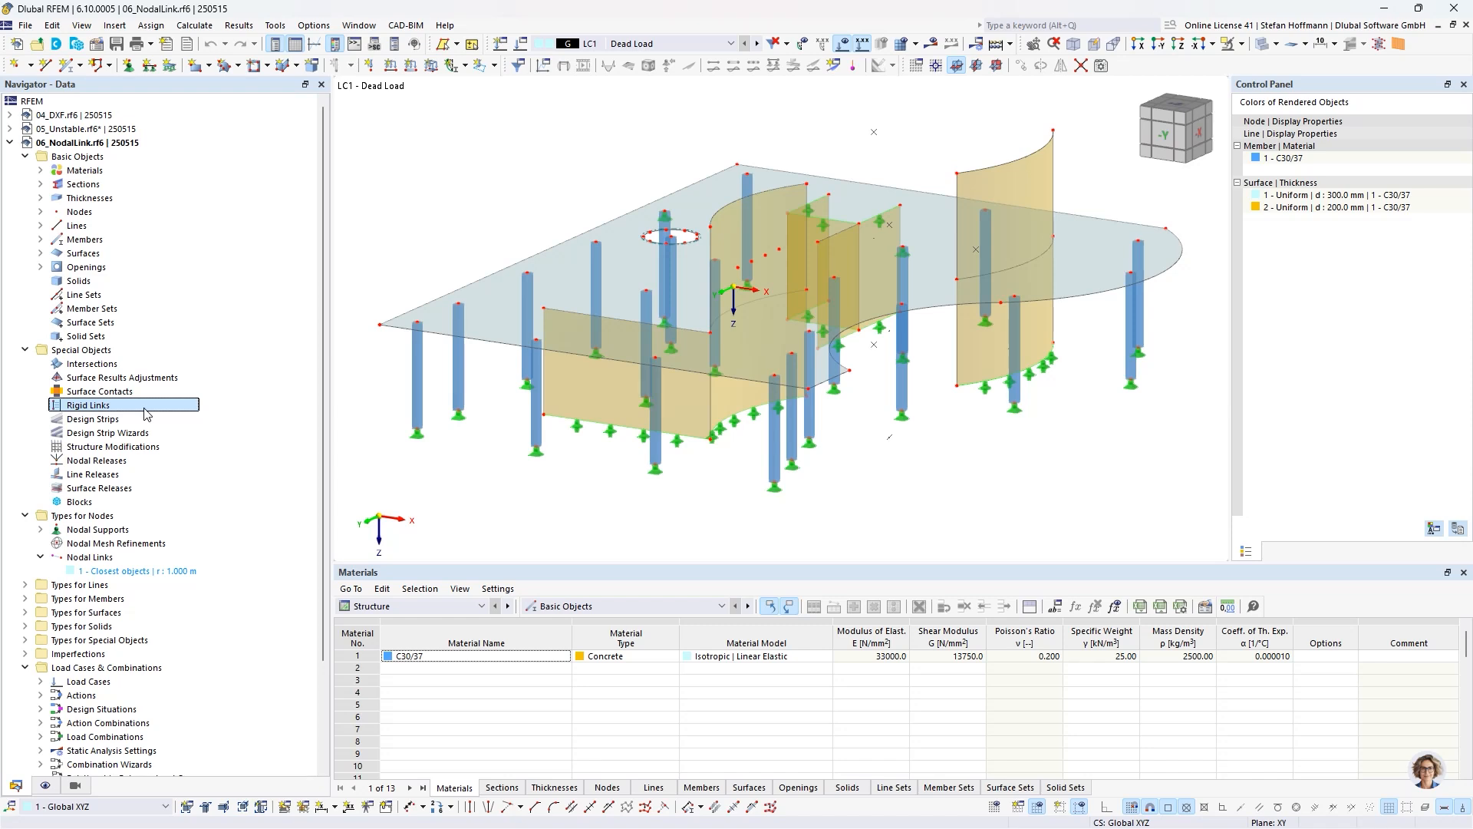
# - Activate linking to nearby objects for the column head node at the centre of the circular opening
pyautogui.moveTo(735, 428); pyautogui.dragTo(742, 478, button='middle')
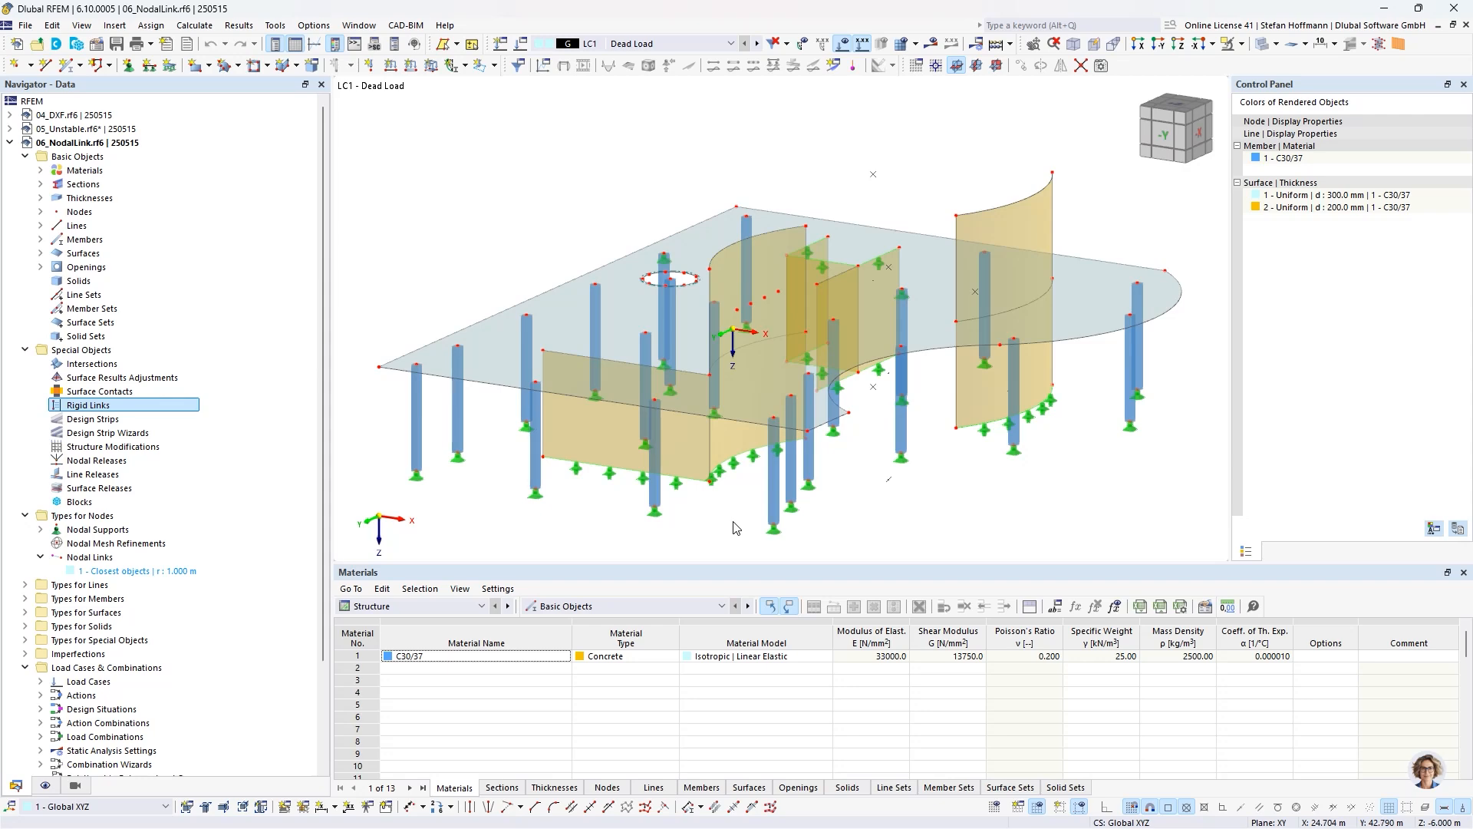
pyautogui.click(1180, 44)
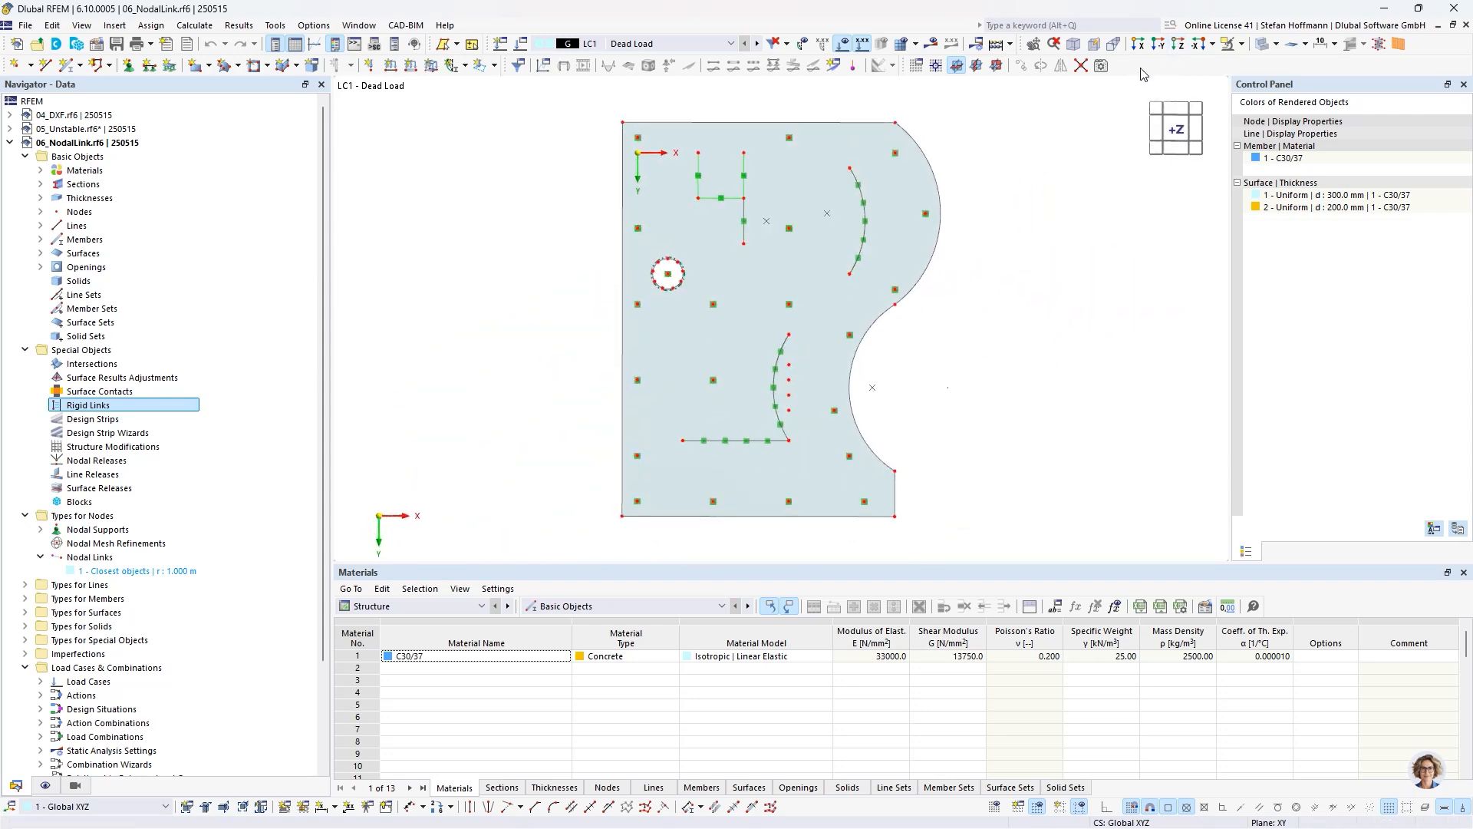
pyautogui.scroll(5, 676, 284)
pyautogui.moveTo(703, 278); pyautogui.dragTo(677, 334, button='middle')
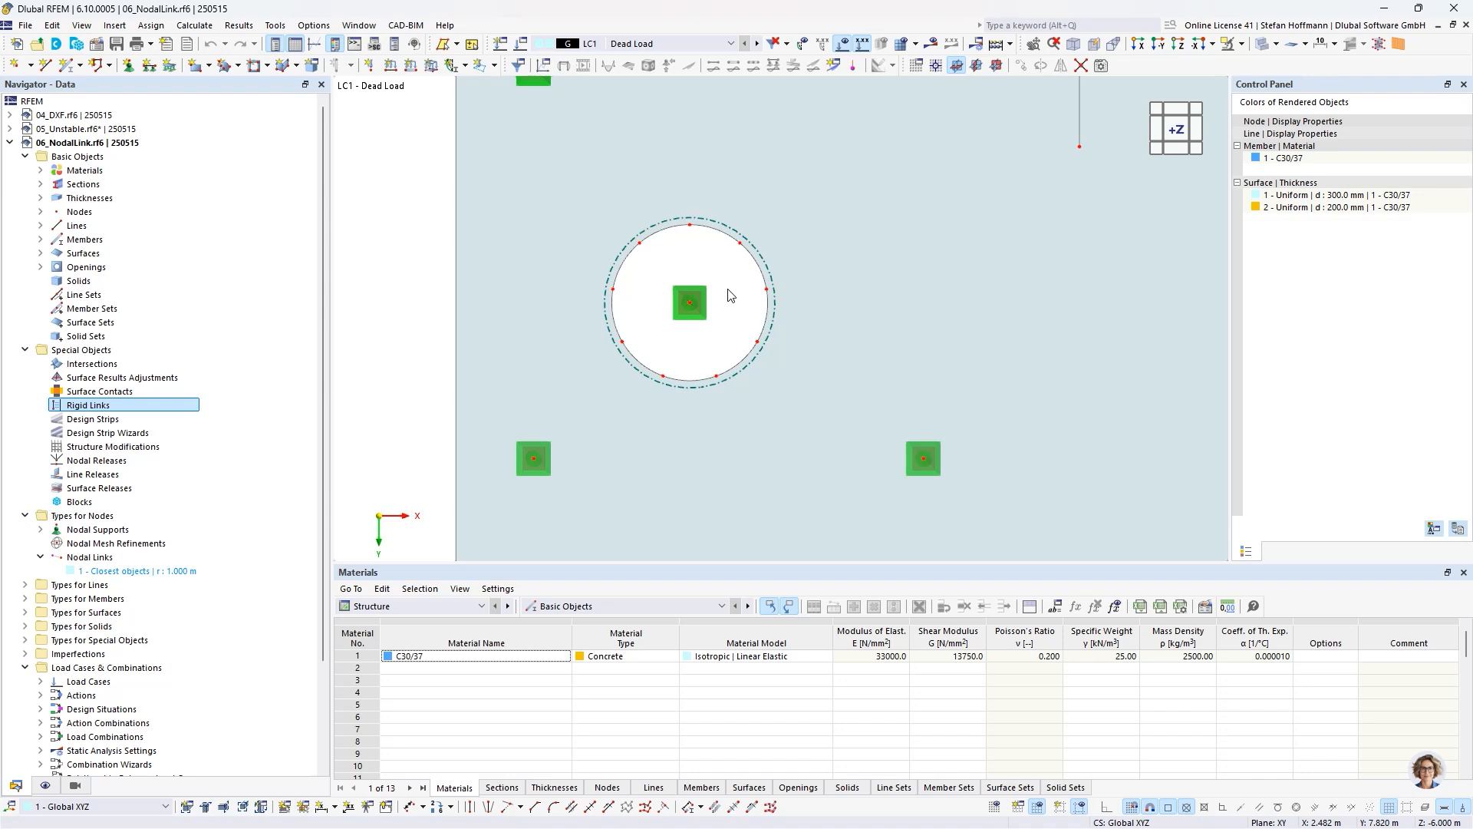
pyautogui.doubleClick(689, 303)
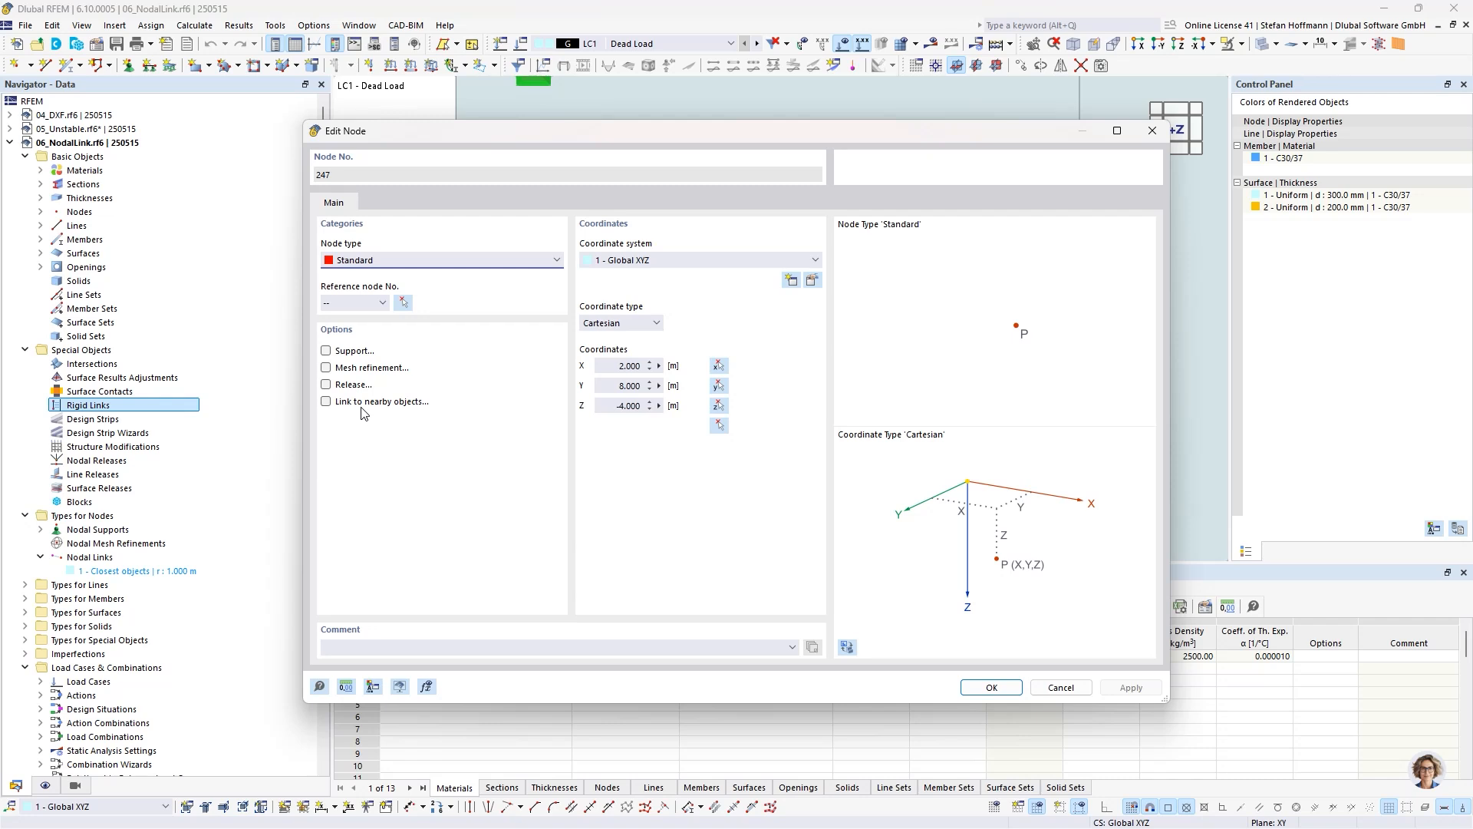
pyautogui.click(388, 402)
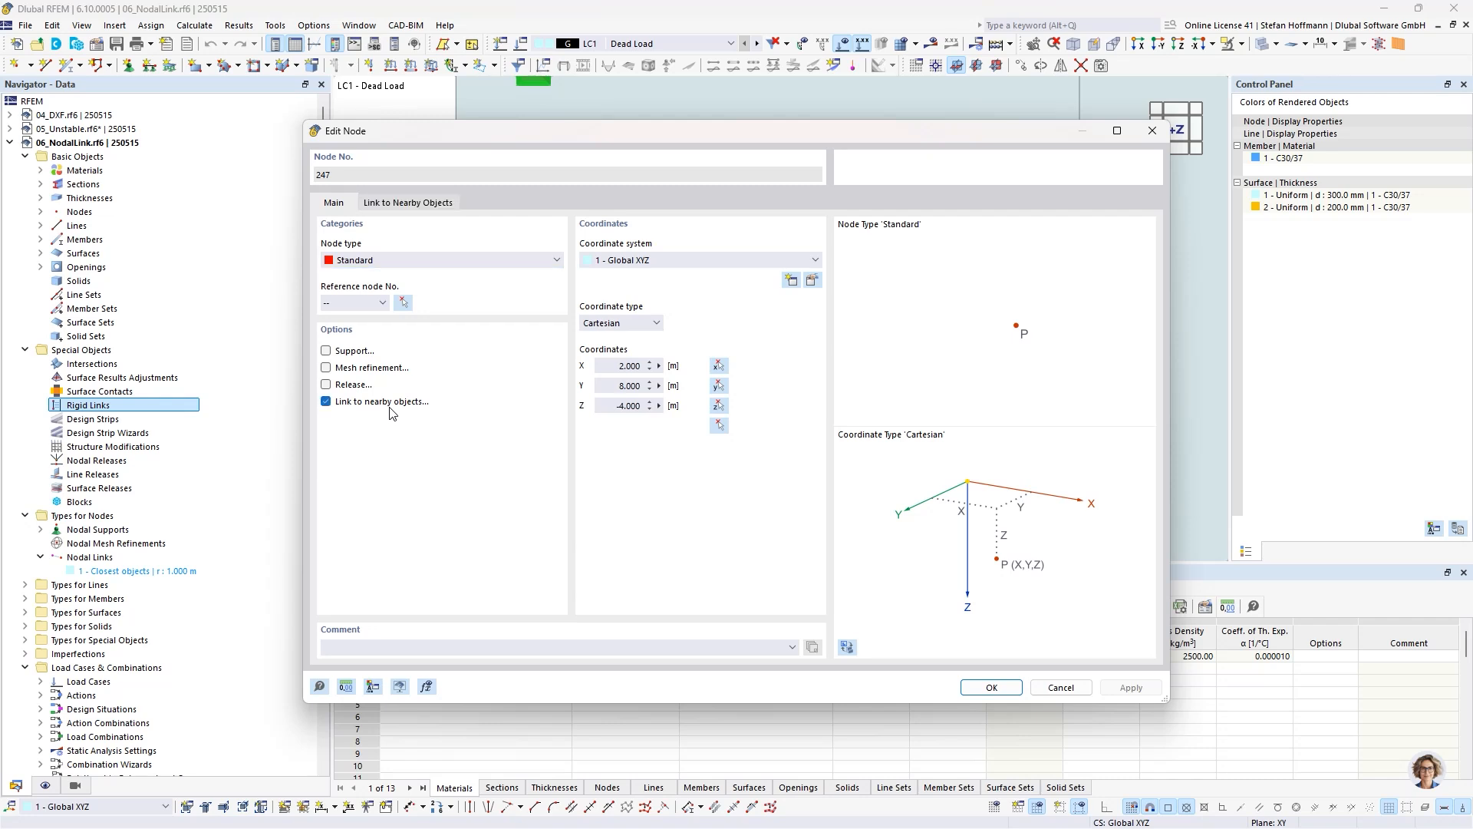
pyautogui.click(429, 203)
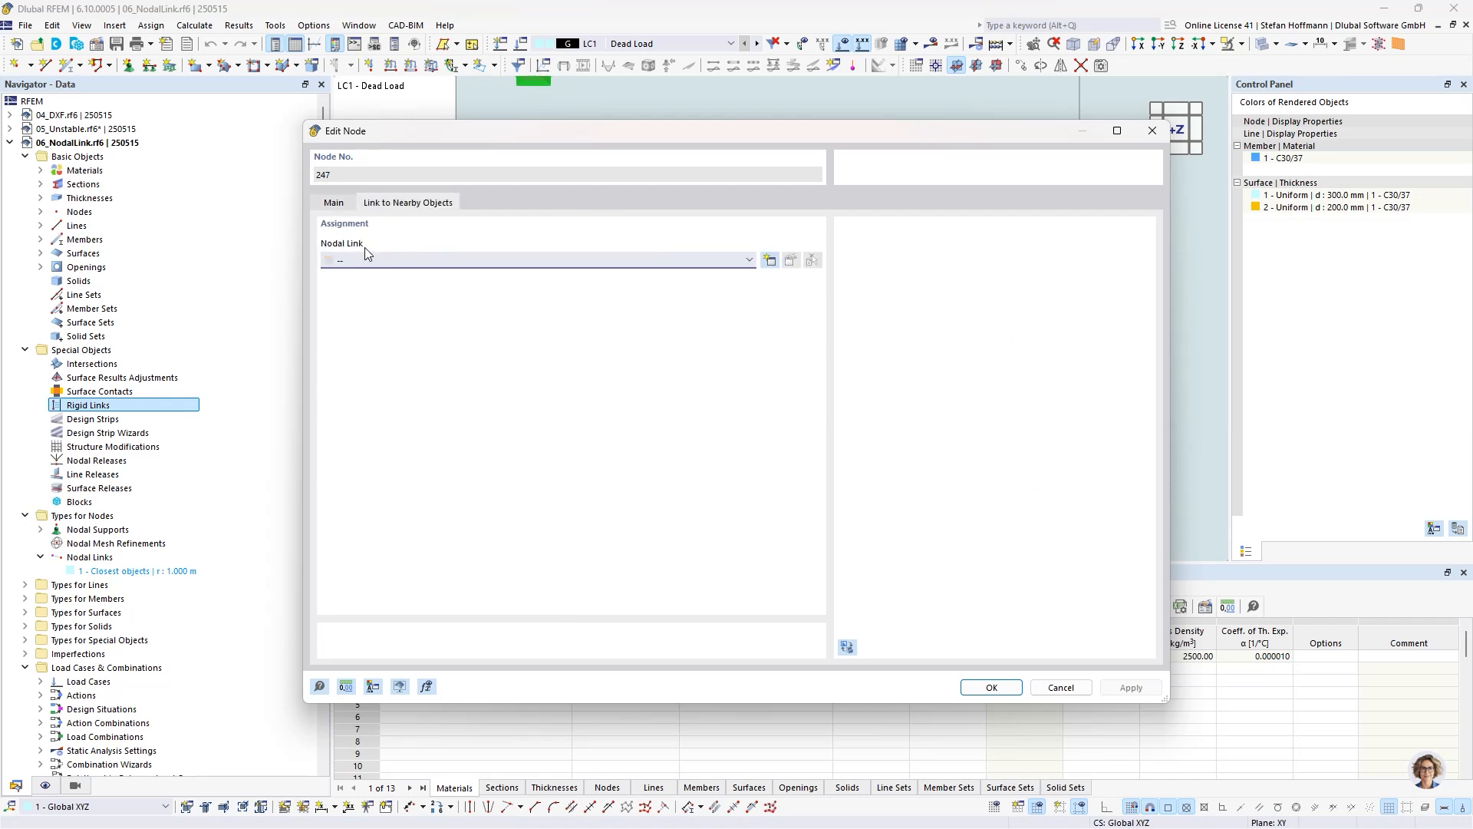
# - Create a closest-objects nodal link to nodes with a 1.1 m search radius and assign it to the centre node
pyautogui.click(768, 261)
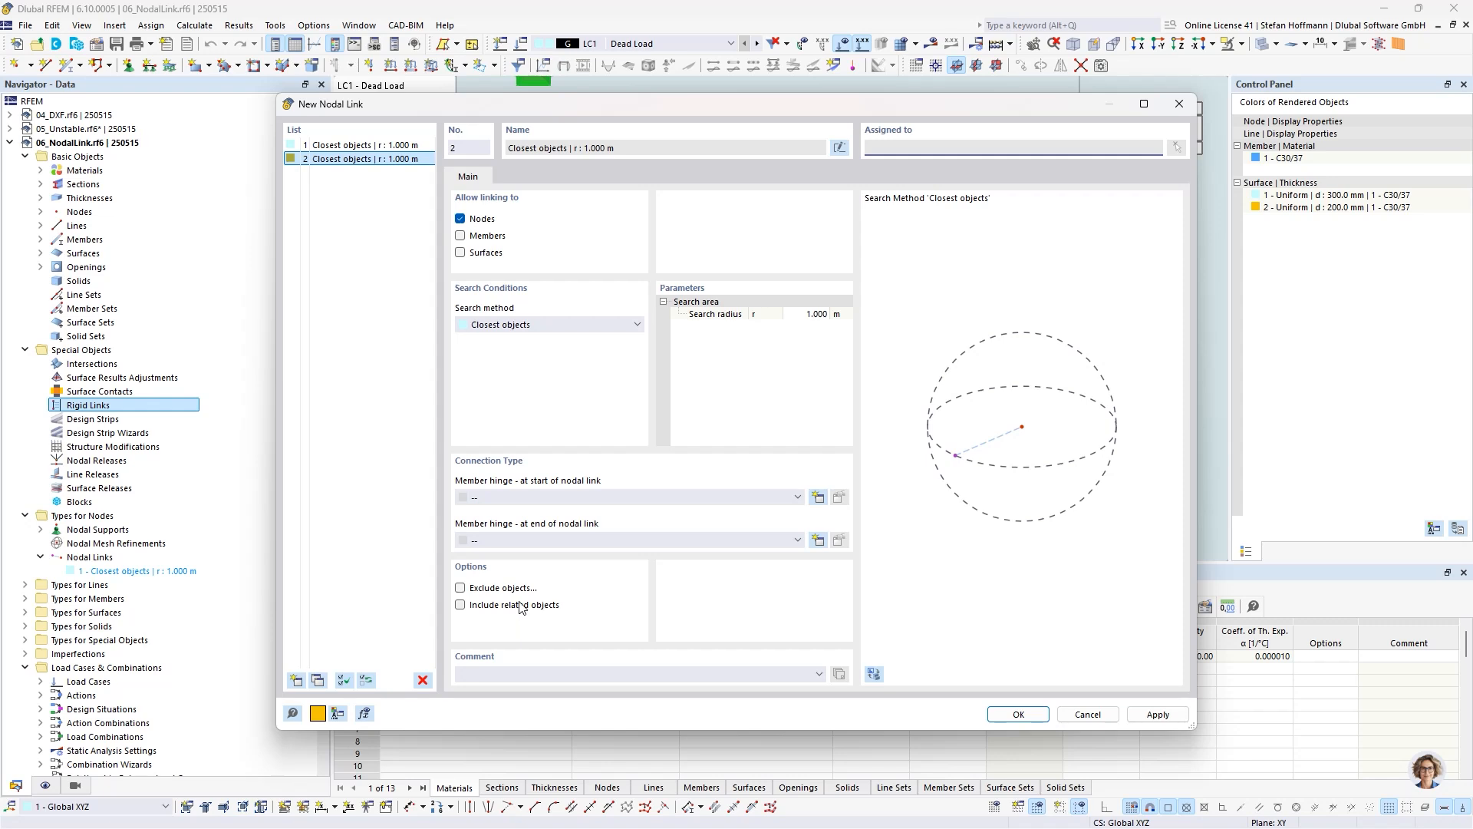
pyautogui.click(805, 314)
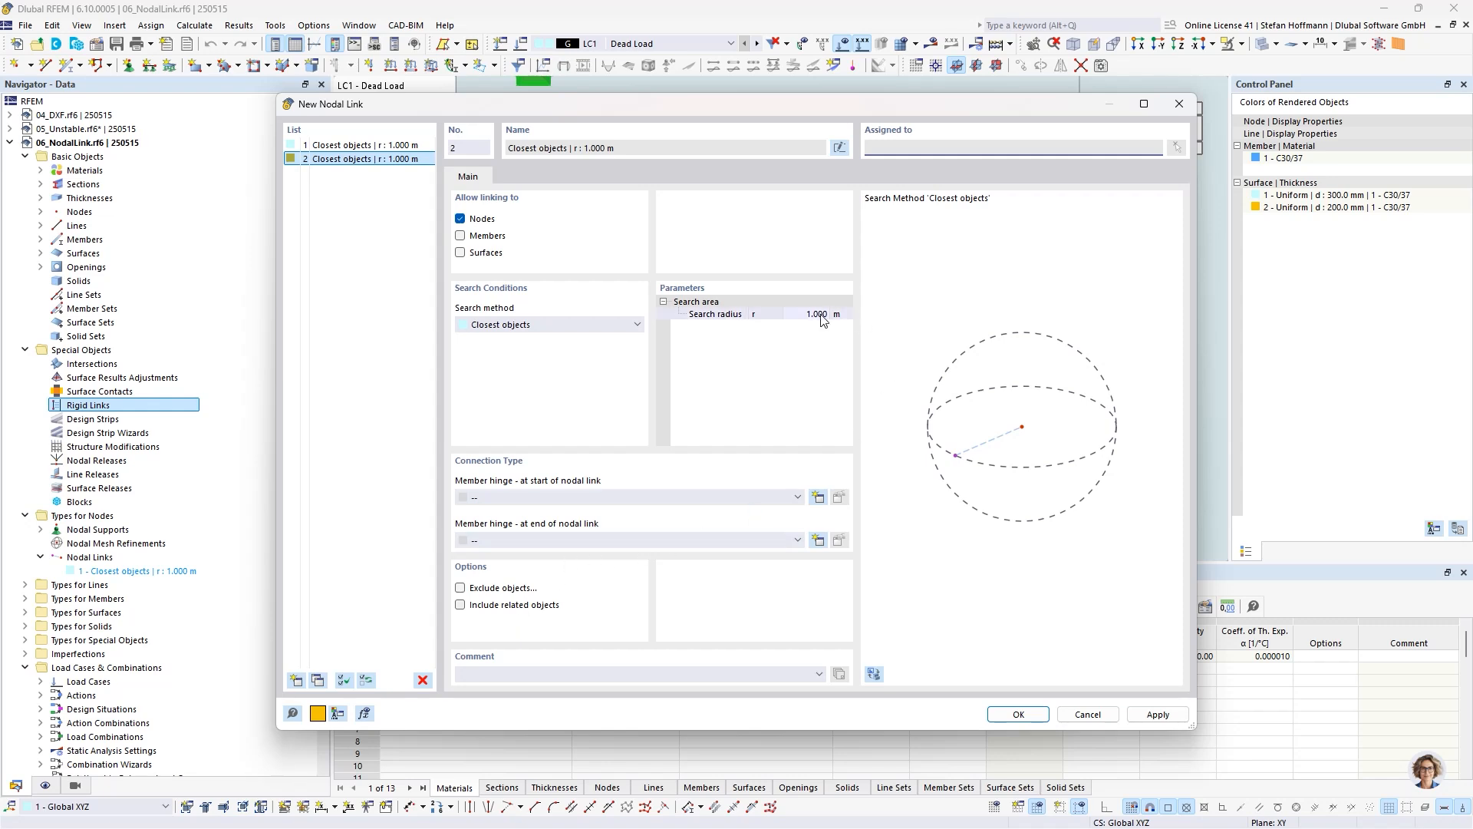
pyautogui.write('1,')
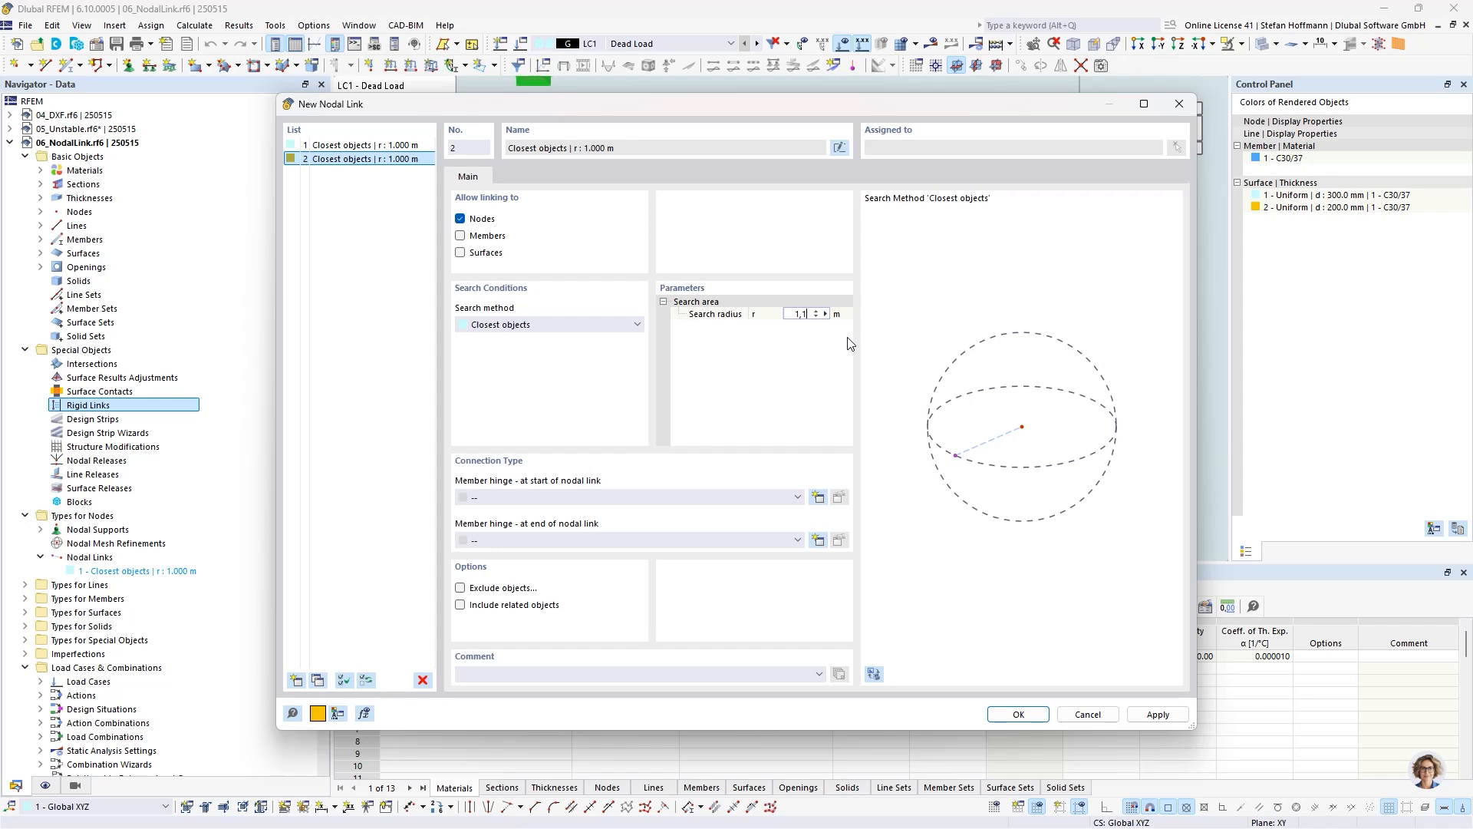
pyautogui.write('1')
pyautogui.press('Return')
pyautogui.click(1002, 716)
pyautogui.click(987, 685)
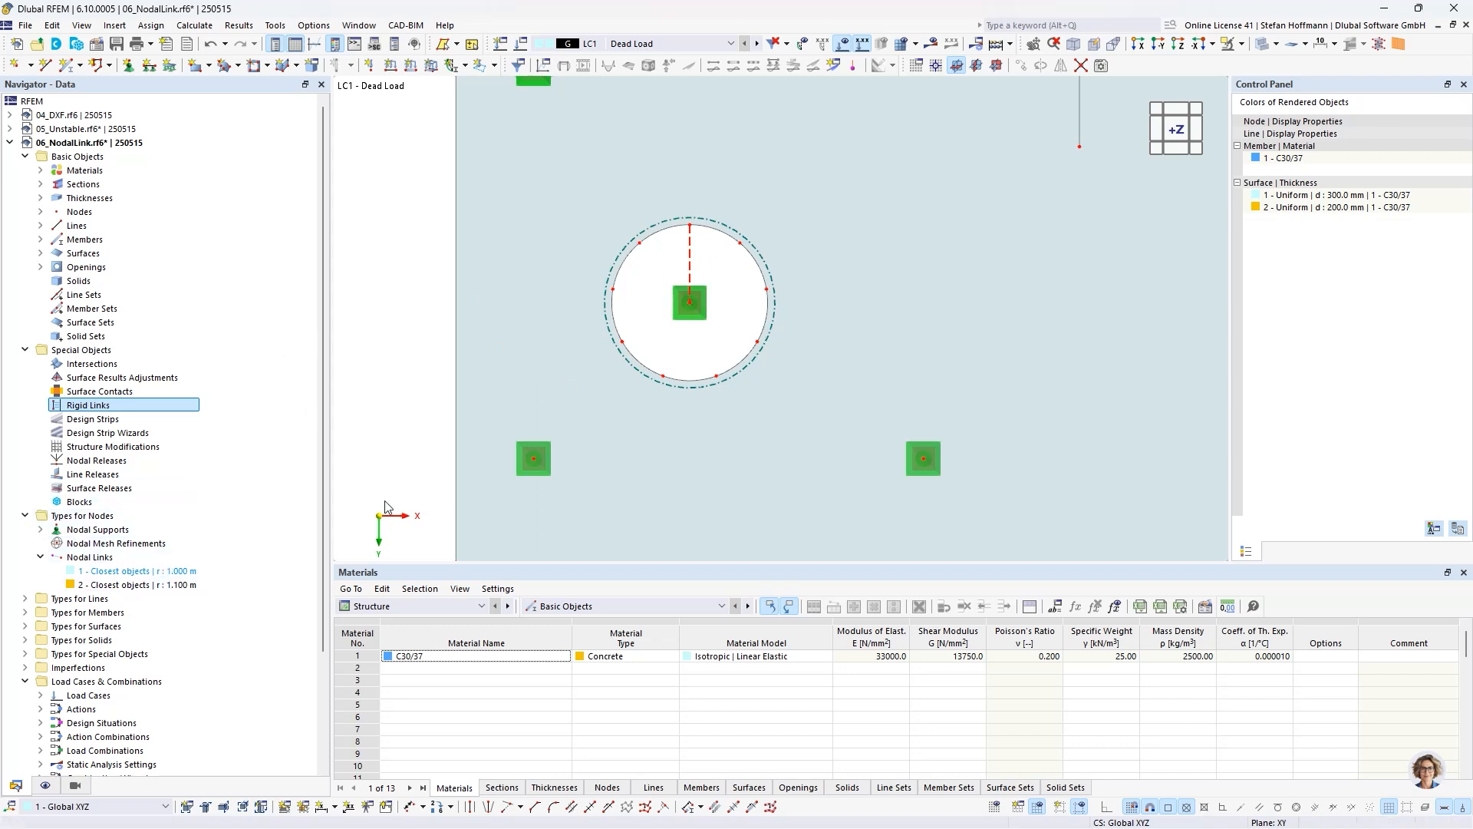
# - Remove the link to nearby objects from the node at the centre of the circular opening
pyautogui.doubleClick(692, 301)
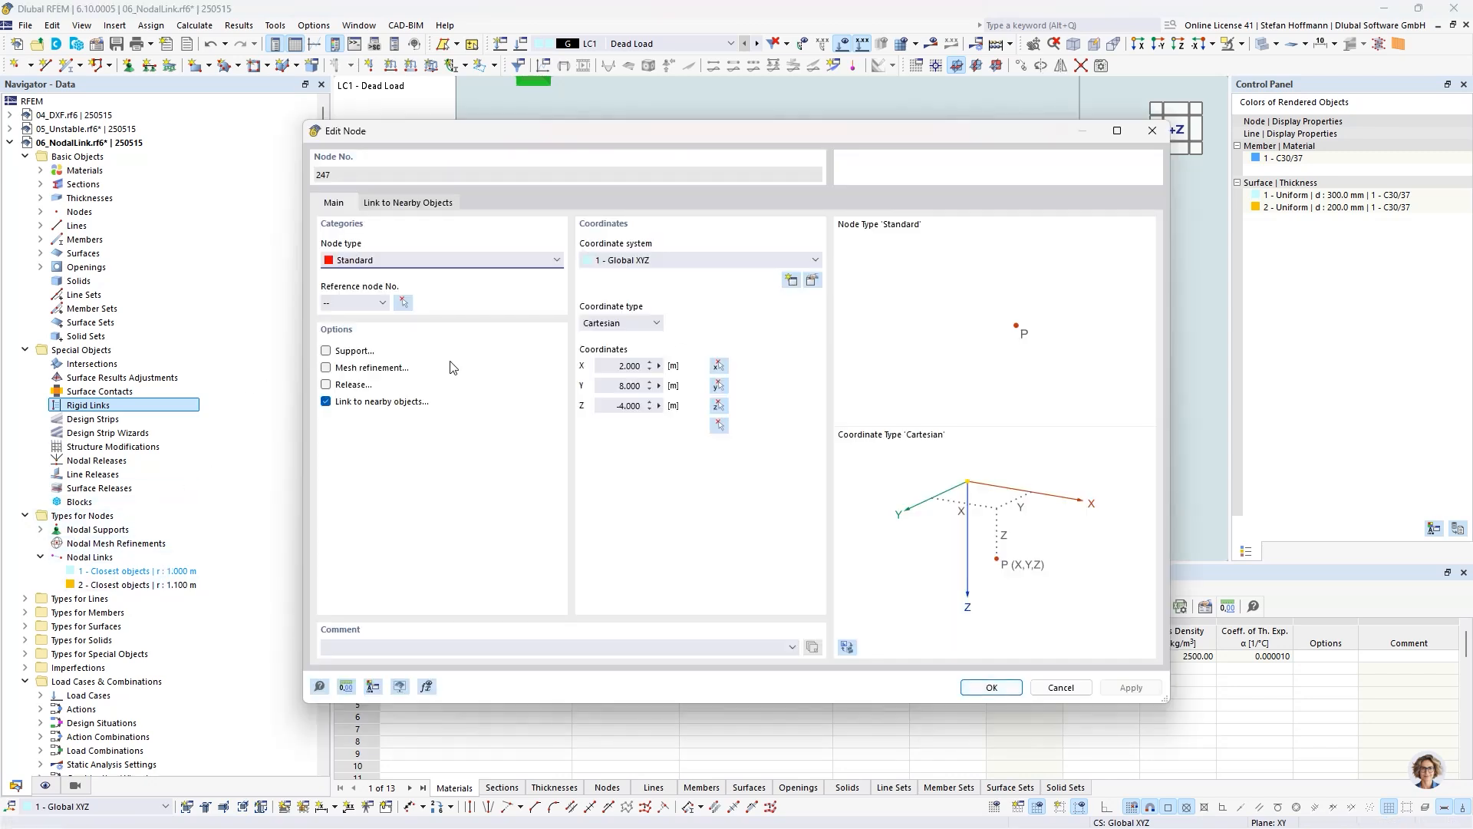
pyautogui.click(990, 686)
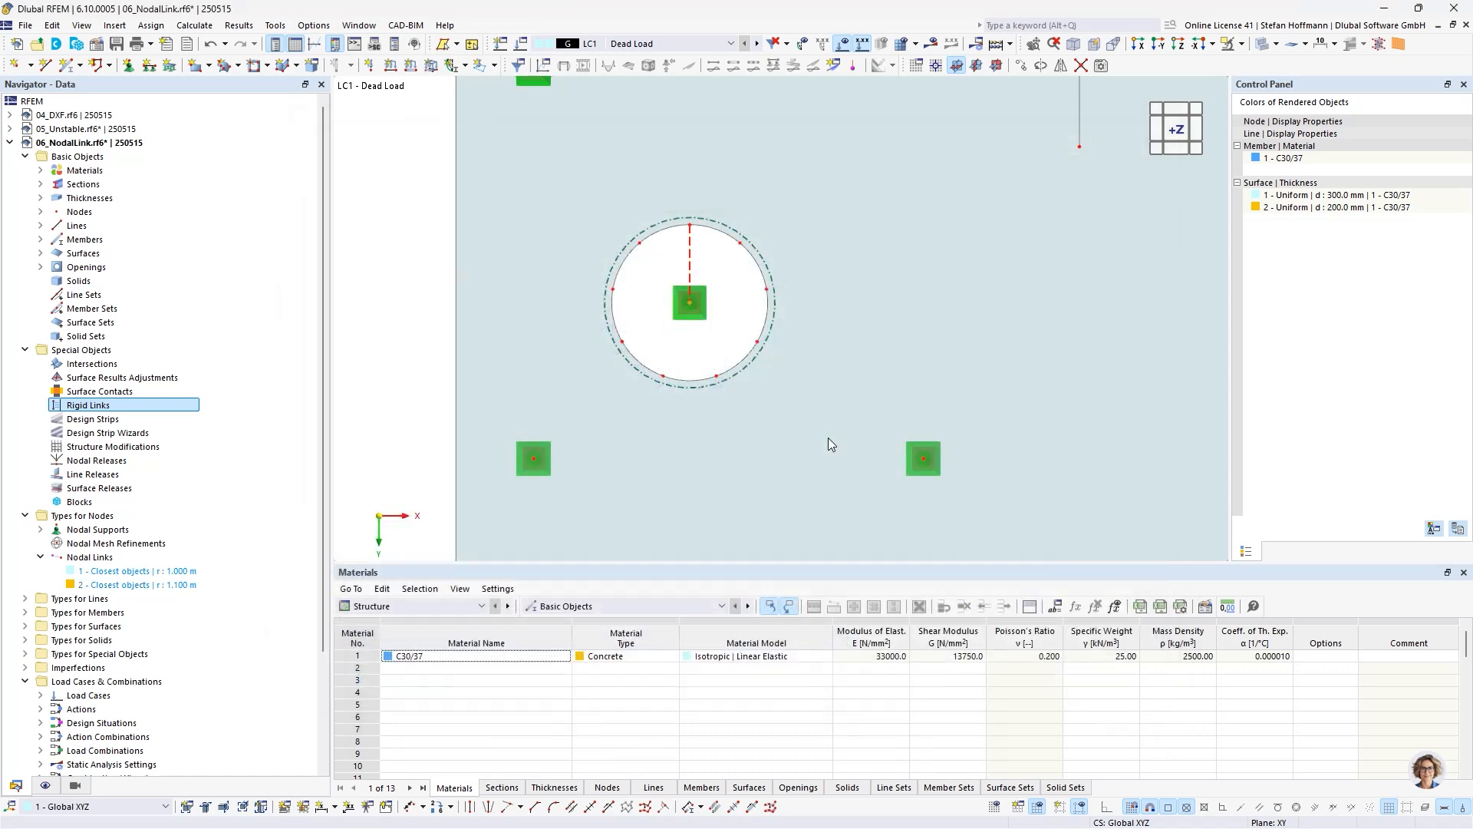
# - Select the circular opening's edge nodes with a circular ring and assign them the closest-objects nodal link with radius 1.100 m
pyautogui.click(456, 44)
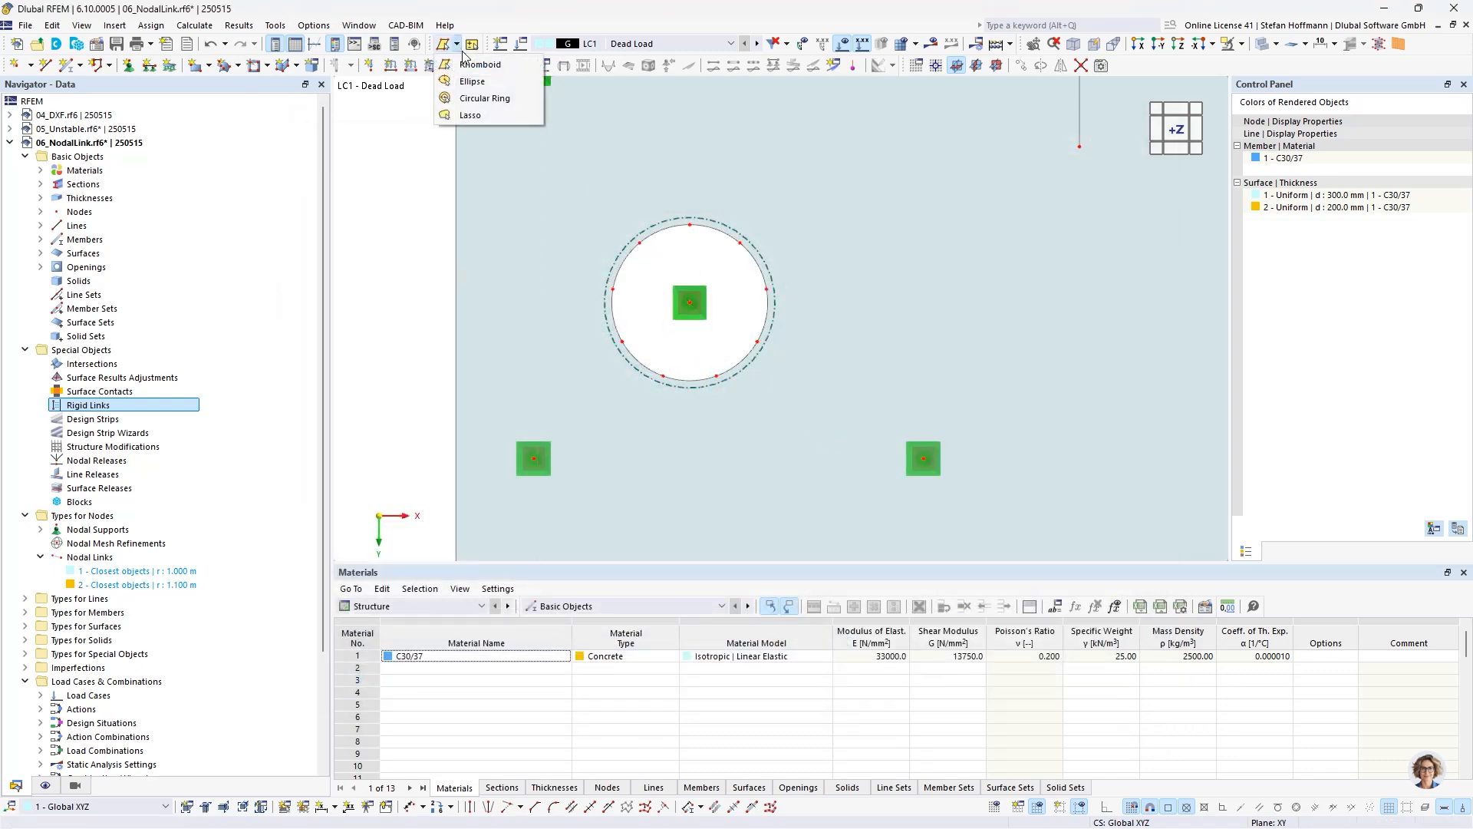
pyautogui.click(482, 98)
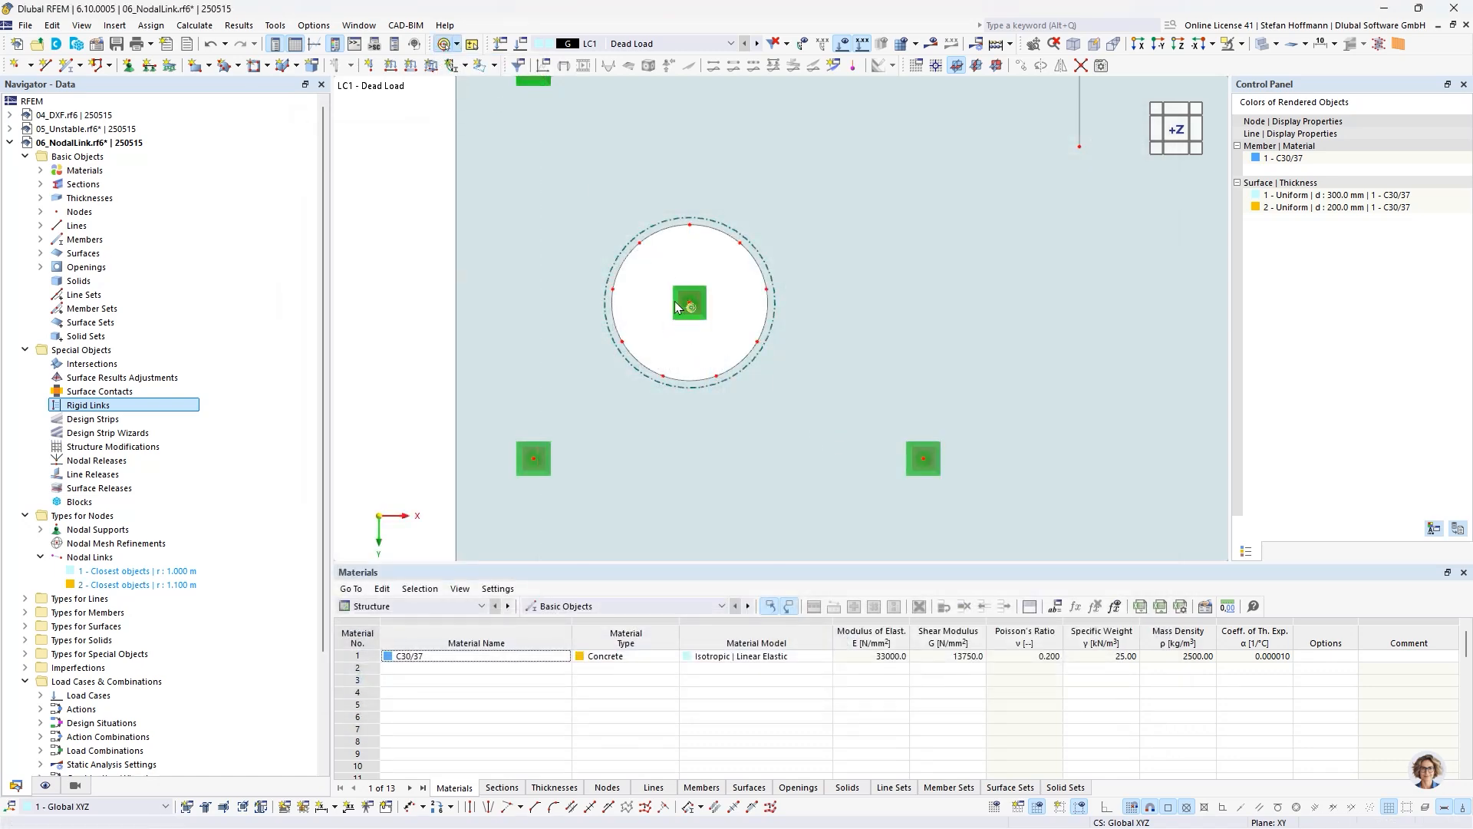
pyautogui.moveTo(672, 300); pyautogui.dragTo(802, 295)
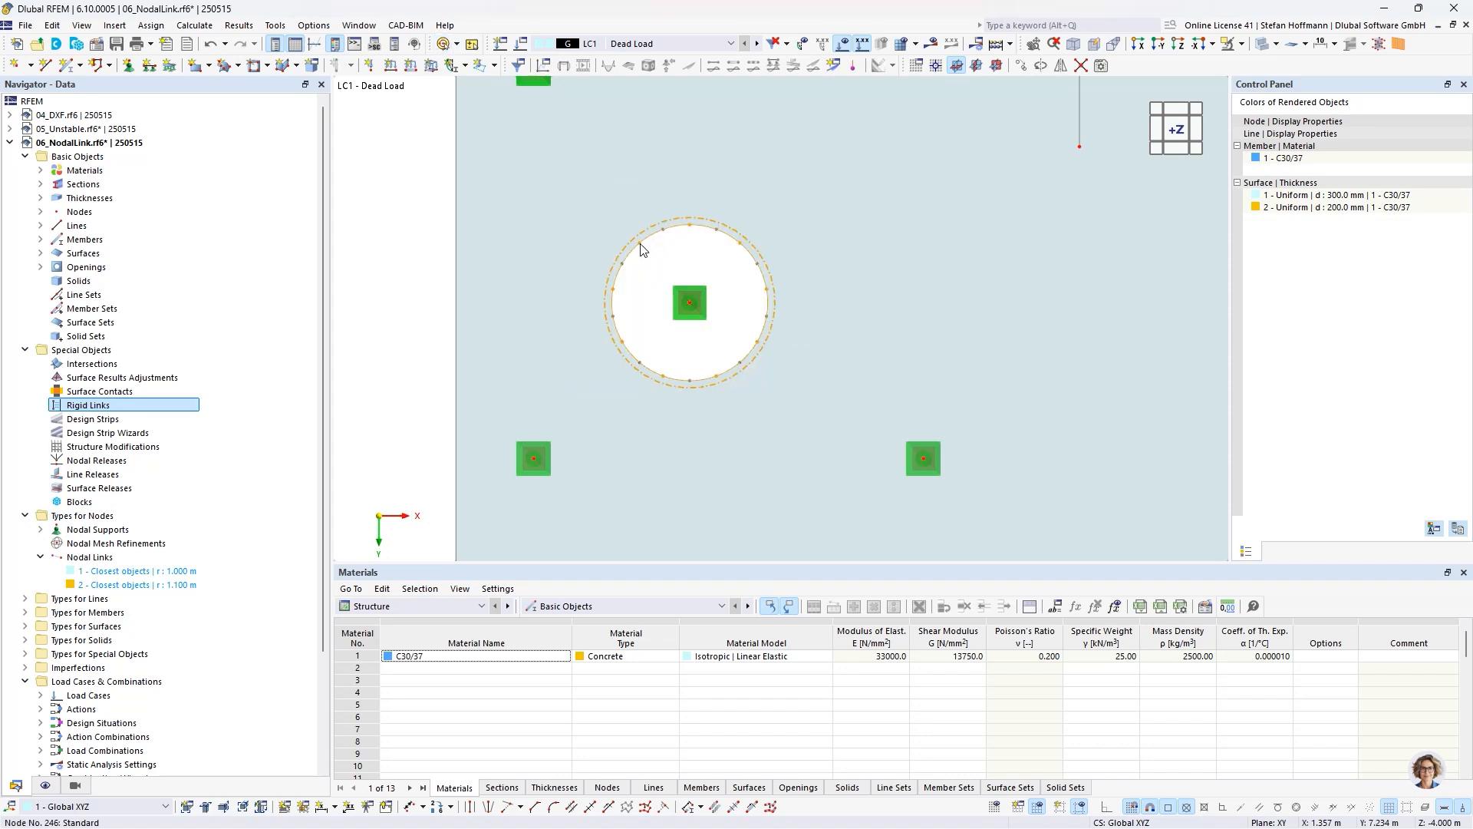
pyautogui.rightClick(642, 246)
pyautogui.moveTo(753, 277)
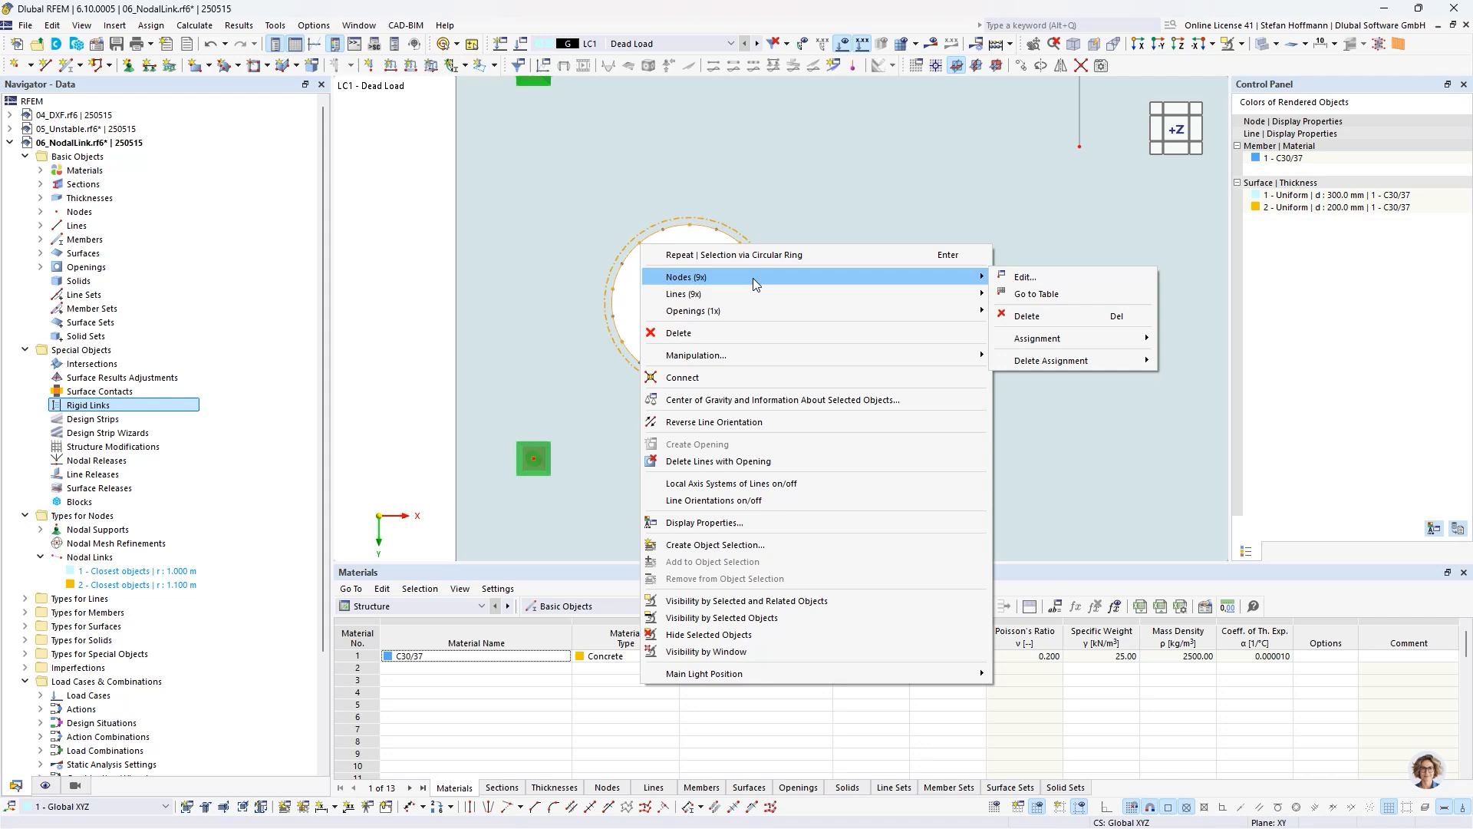
pyautogui.click(1012, 277)
pyautogui.click(389, 403)
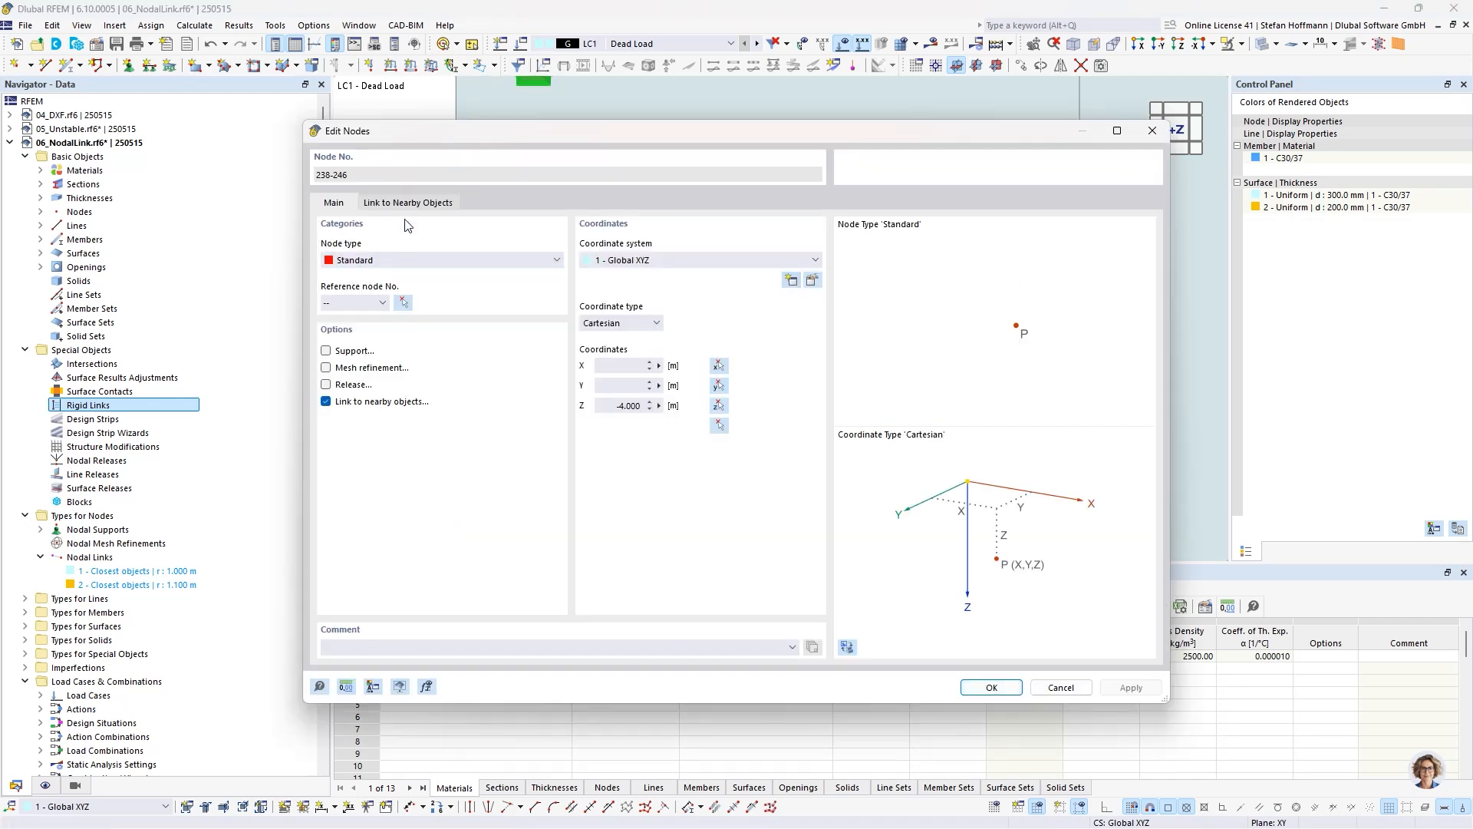
pyautogui.click(409, 203)
pyautogui.click(410, 261)
pyautogui.click(421, 299)
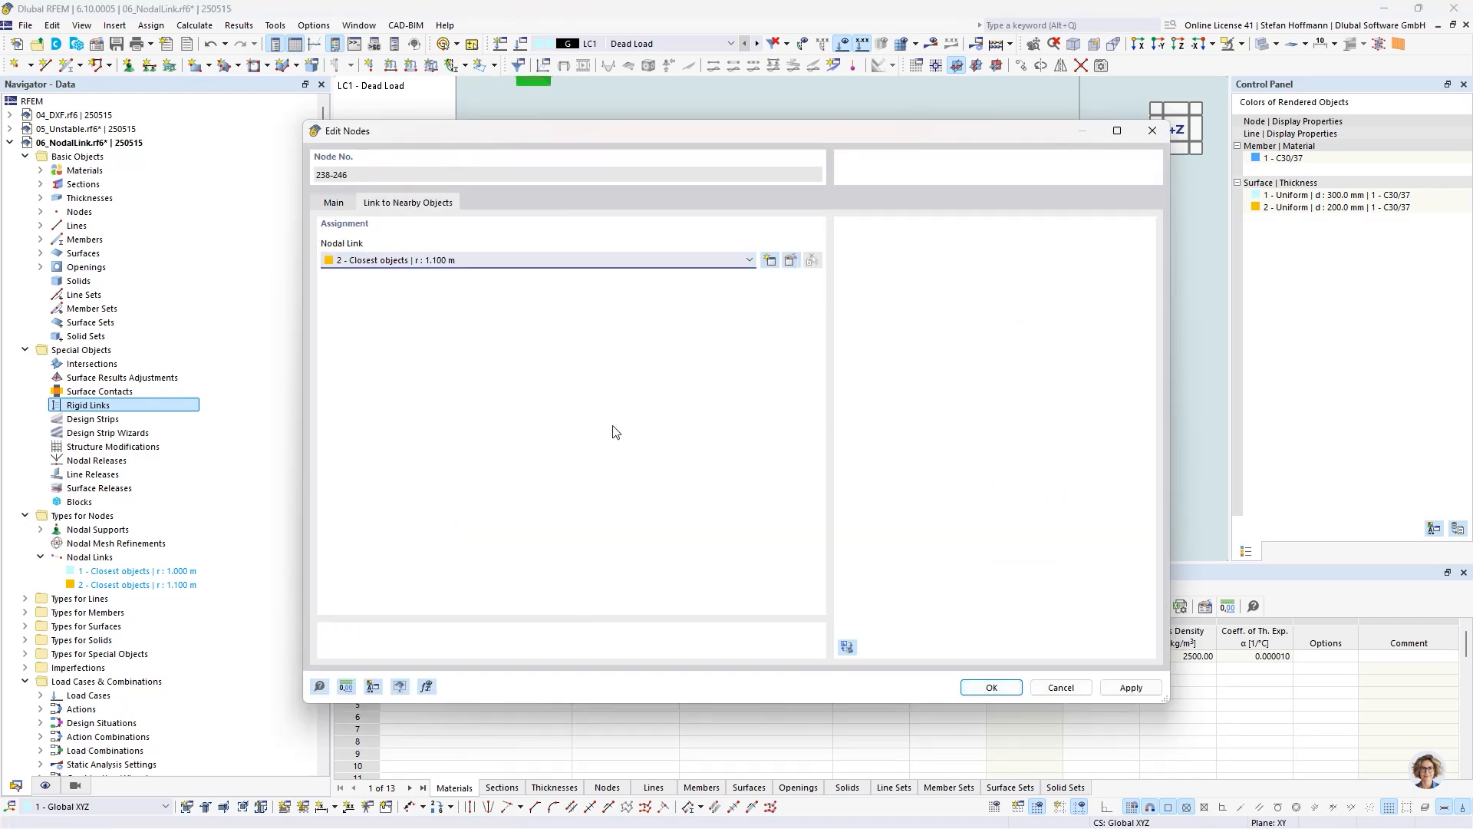
pyautogui.click(990, 688)
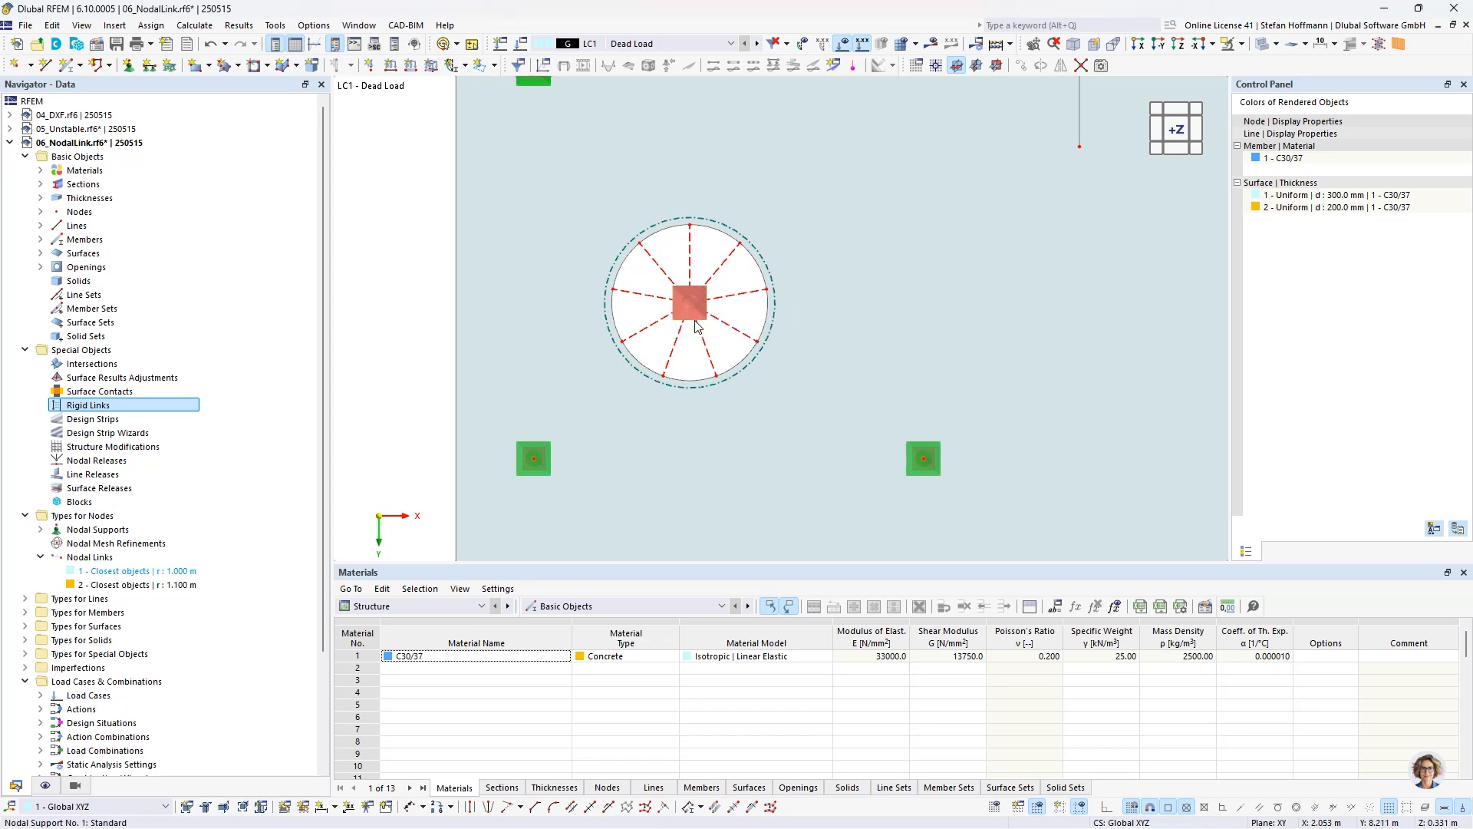
# - Select the four free nodes beside the tall curved wall and activate their link to nearby objects
pyautogui.keyDown('ctrl'); pyautogui.moveTo(695, 326); pyautogui.dragTo(751, 308, button='middle'); pyautogui.keyUp('ctrl')
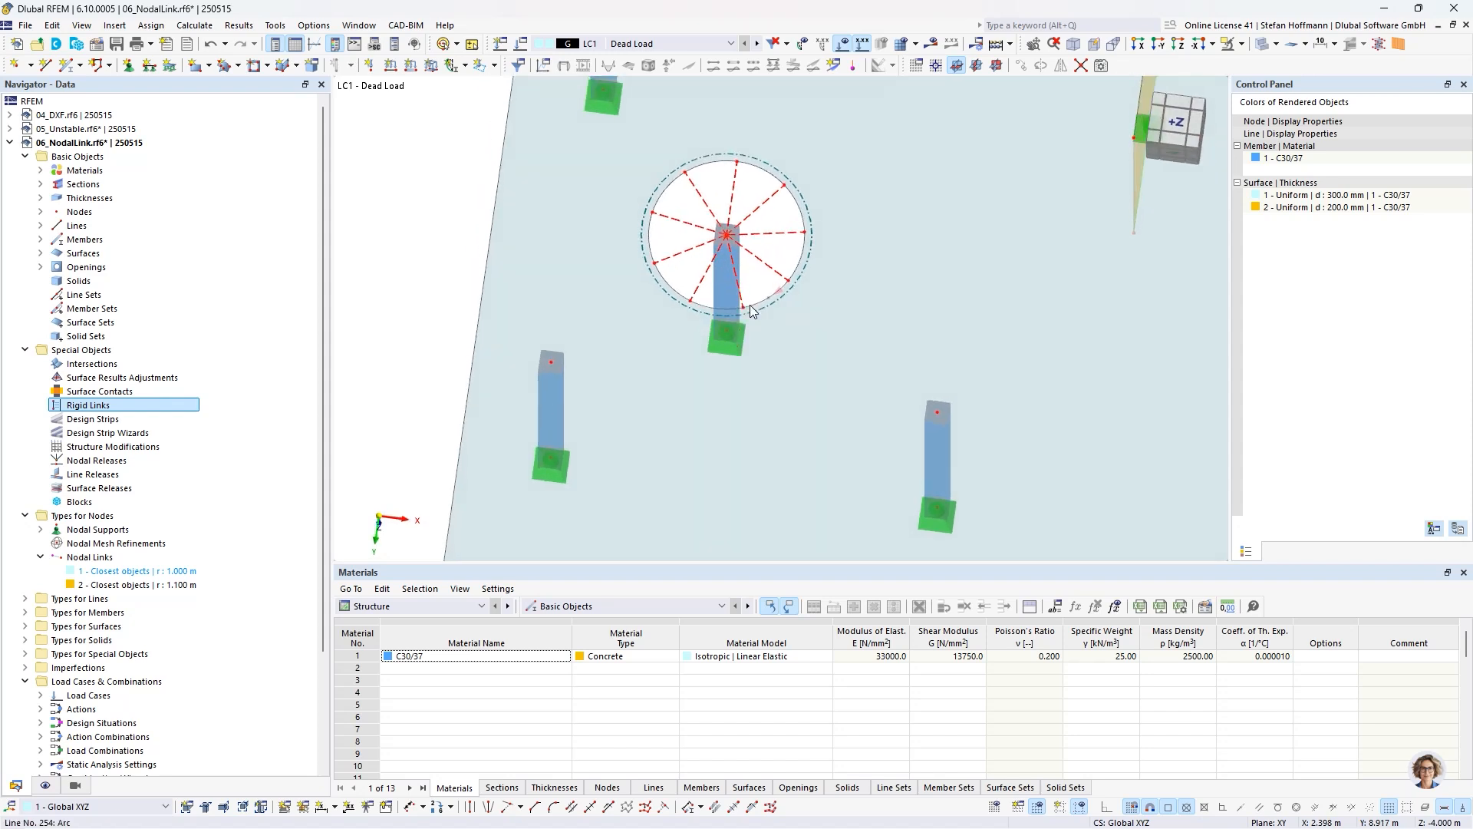
pyautogui.scroll(-5, 751, 307)
pyautogui.moveTo(935, 378); pyautogui.dragTo(754, 163, button='middle')
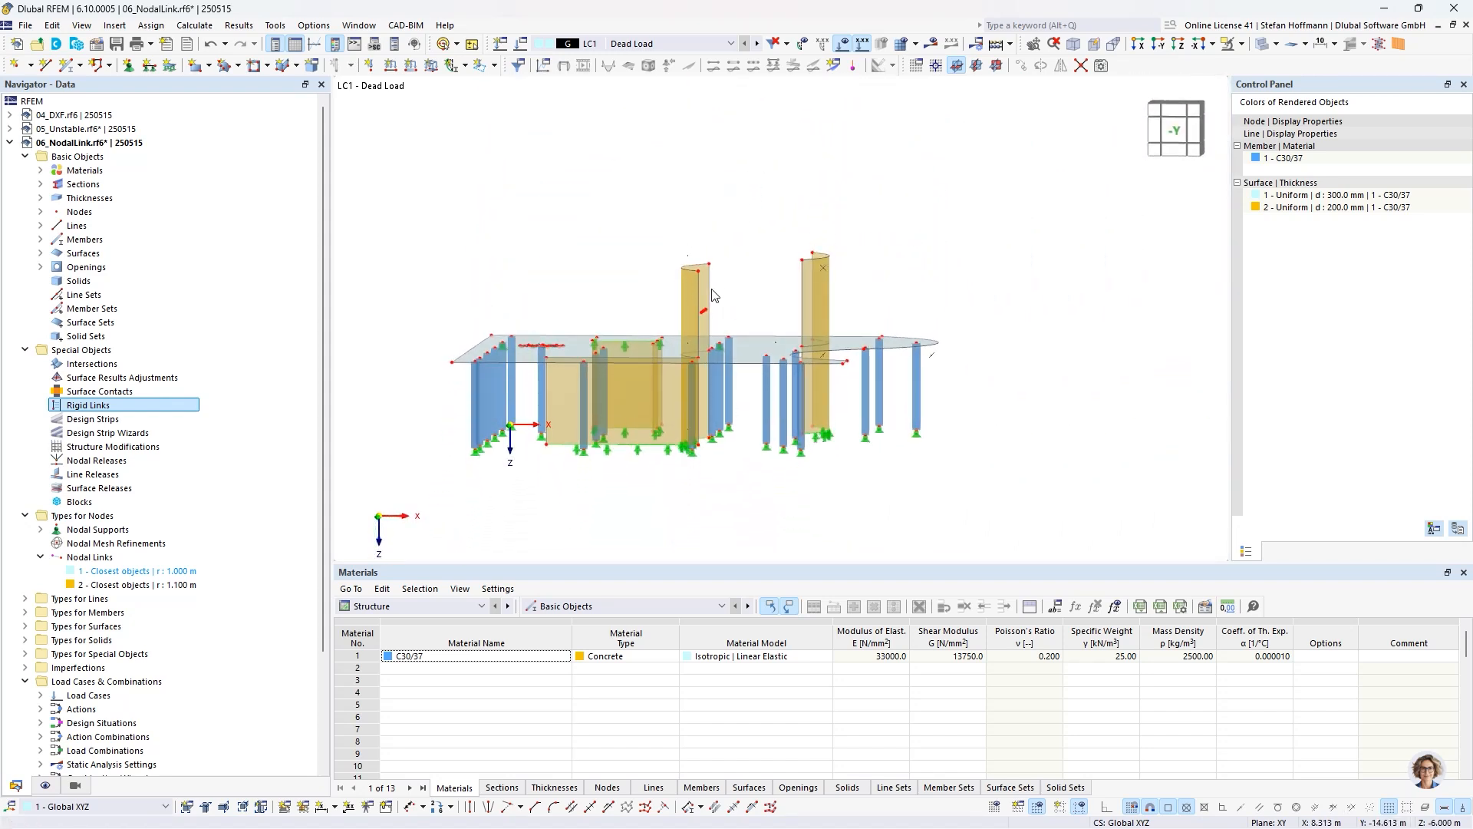
pyautogui.scroll(2, 705, 316)
pyautogui.scroll(5, 705, 316)
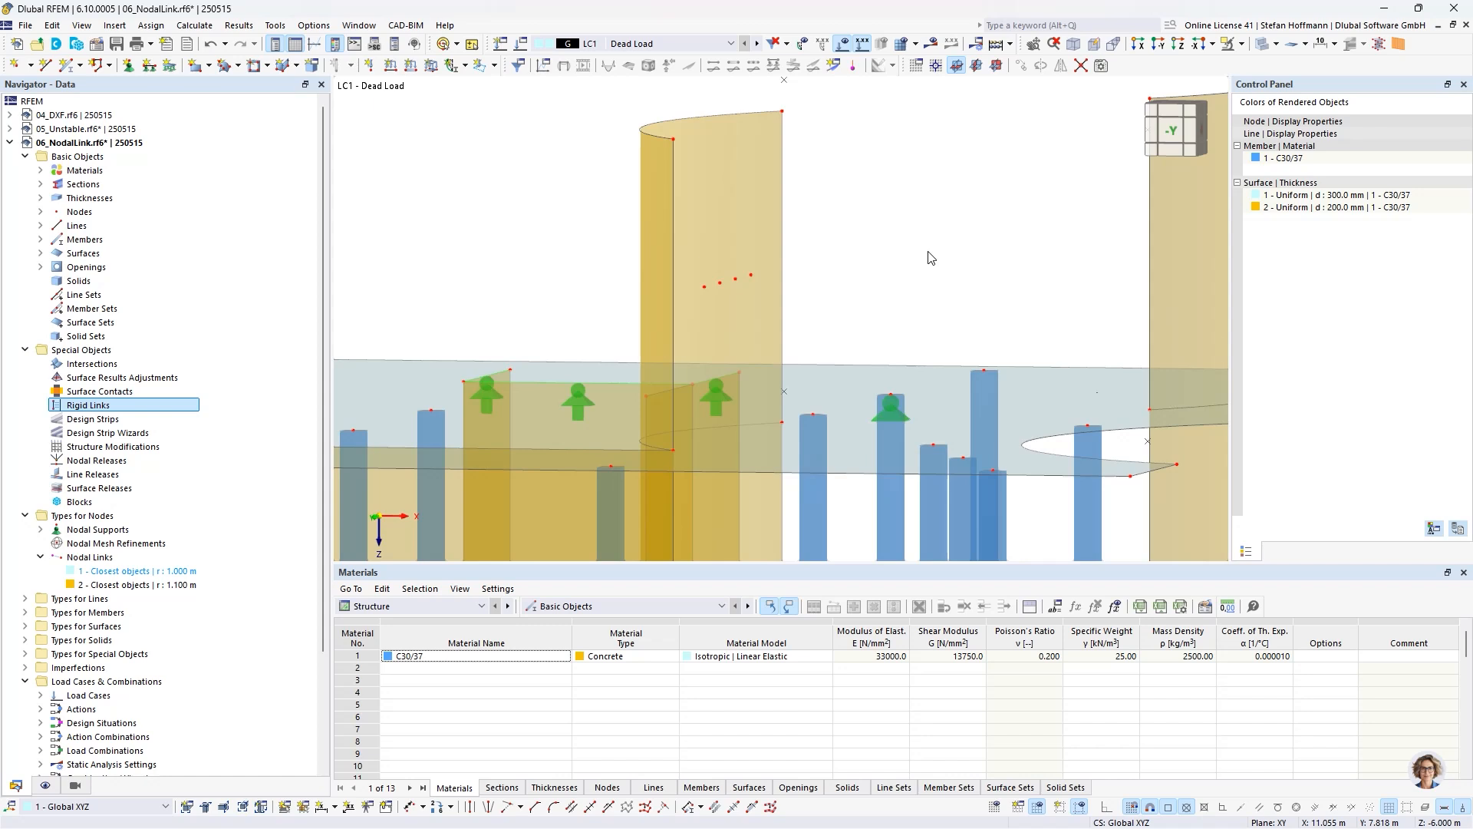
pyautogui.moveTo(918, 252)
pyautogui.keyDown('ctrl'); pyautogui.mouseDown(button='middle')
pyautogui.moveTo(914, 289)
pyautogui.moveTo(927, 250)
pyautogui.mouseUp(button='middle'); pyautogui.keyUp('ctrl')
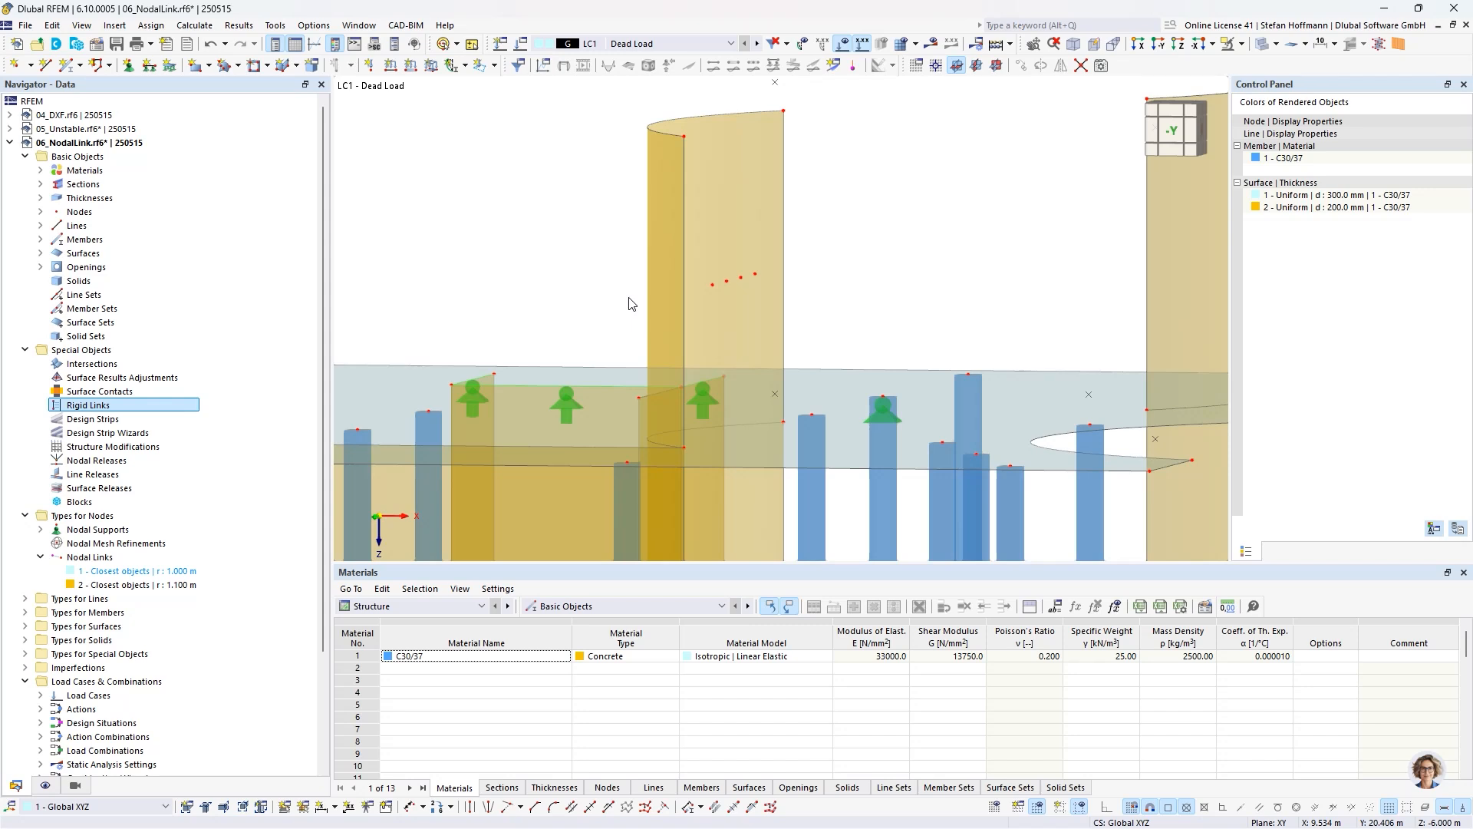
pyautogui.moveTo(602, 246); pyautogui.dragTo(820, 307)
pyautogui.doubleClick(755, 274)
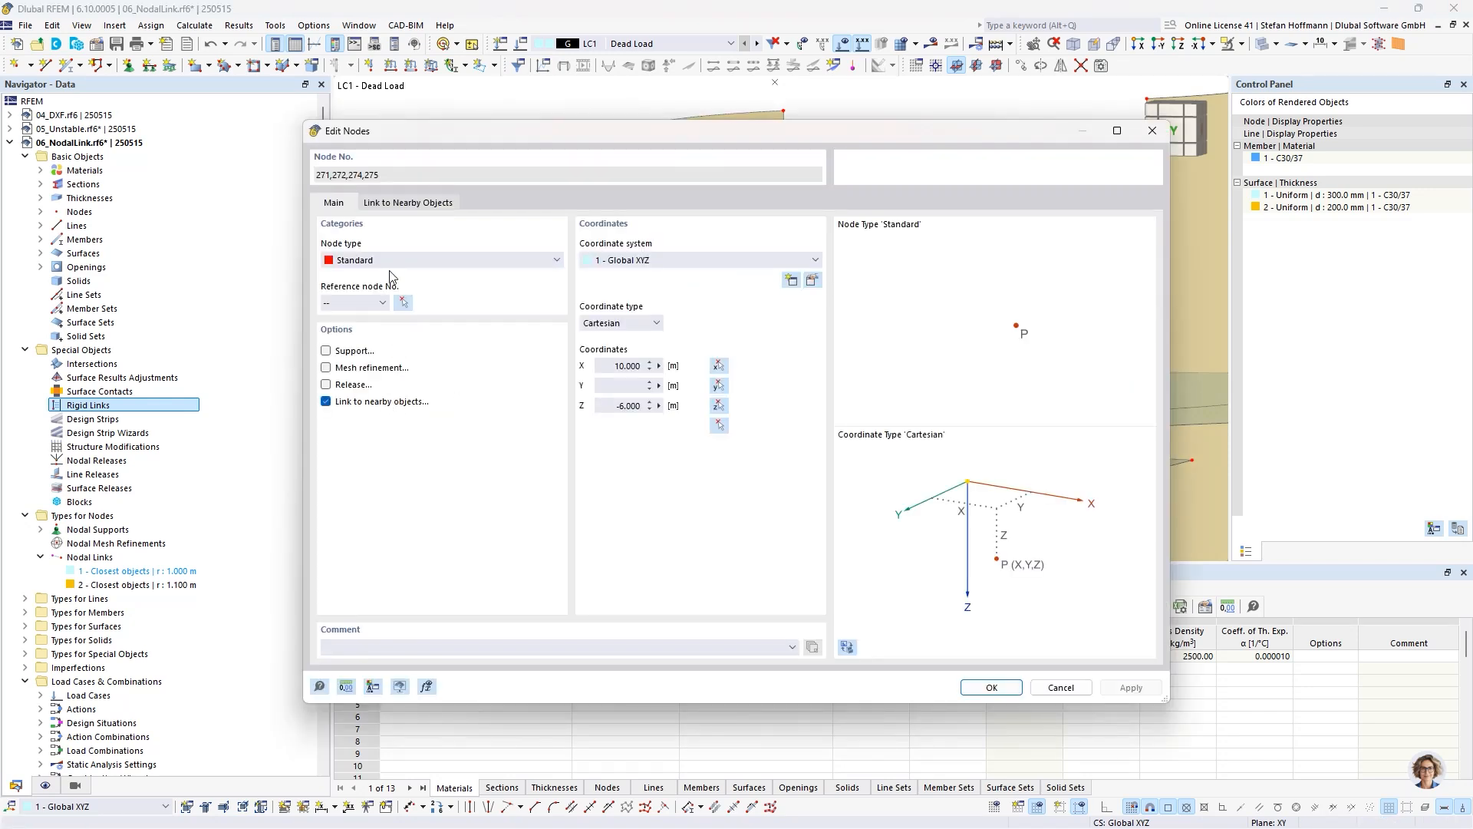
pyautogui.click(399, 203)
# - Create a closest-objects nodal link to surfaces only with a 0.2 m search radius and assign it to the four nodes
pyautogui.click(768, 261)
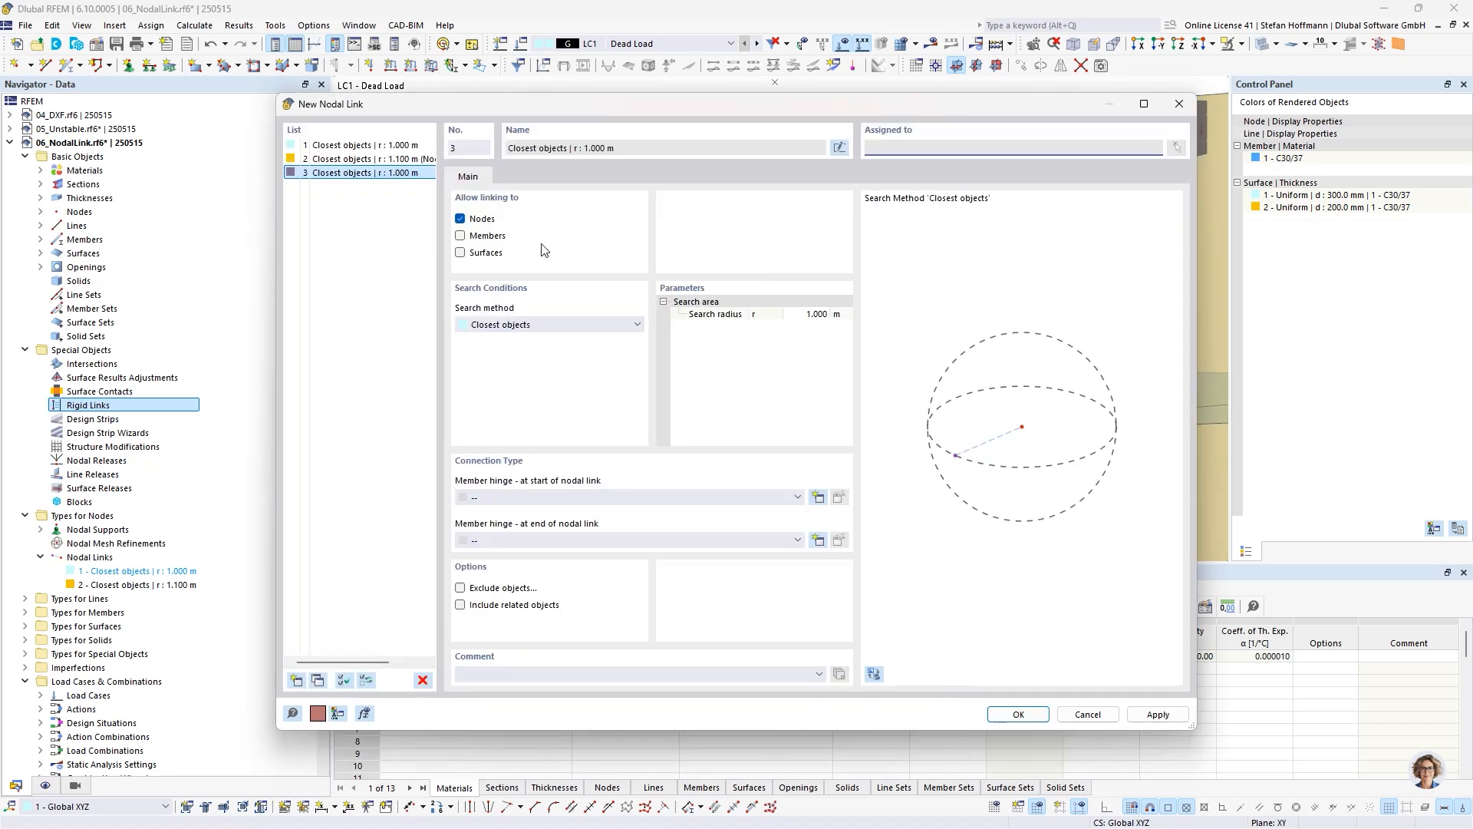
pyautogui.click(469, 219)
pyautogui.click(470, 255)
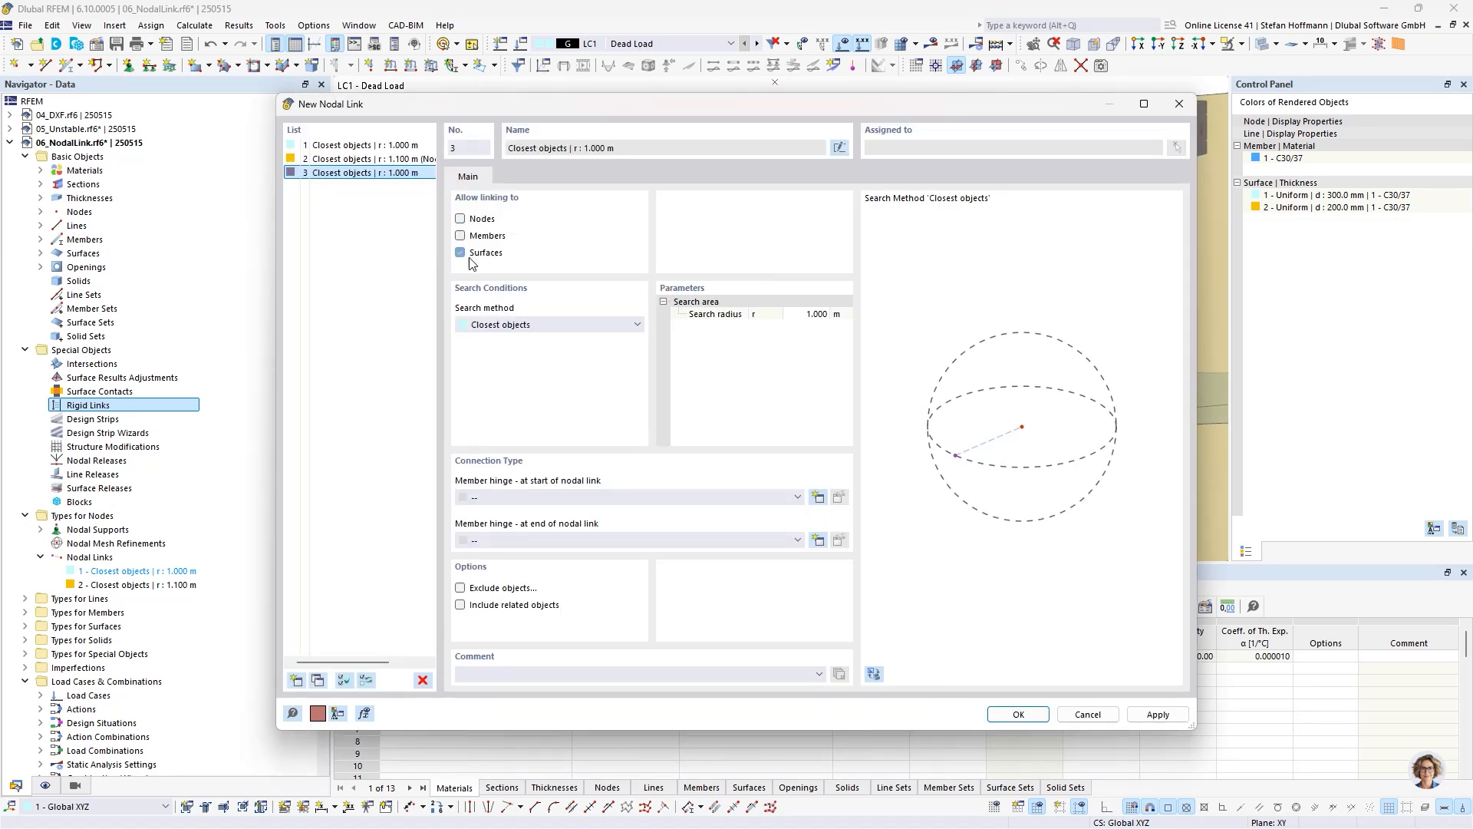
pyautogui.click(814, 314)
pyautogui.click(1018, 714)
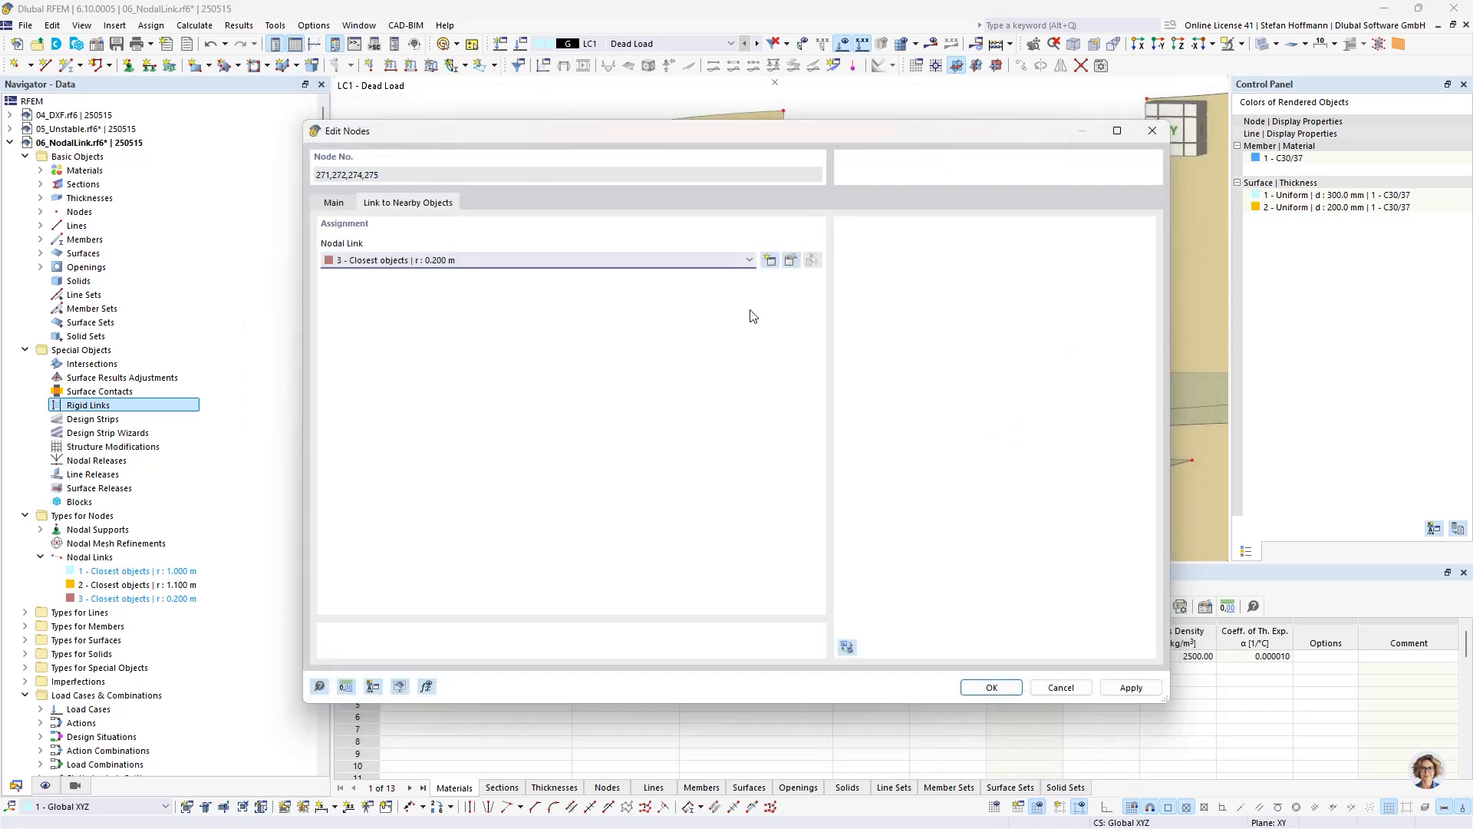
pyautogui.click(991, 686)
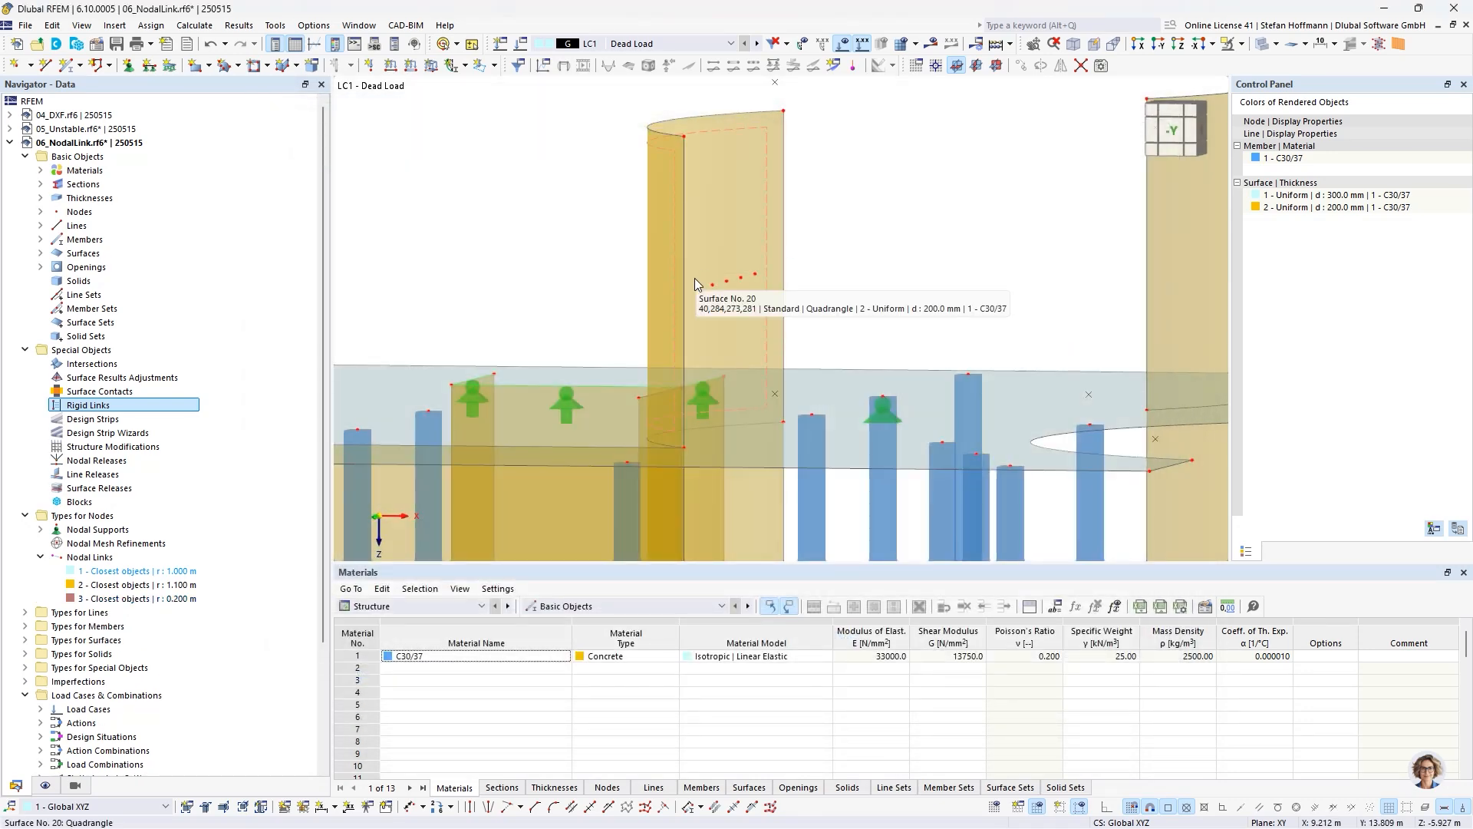
# - Set the search radius of the surface nodal link to 2 m
pyautogui.doubleClick(136, 599)
pyautogui.click(796, 315)
pyautogui.write('2')
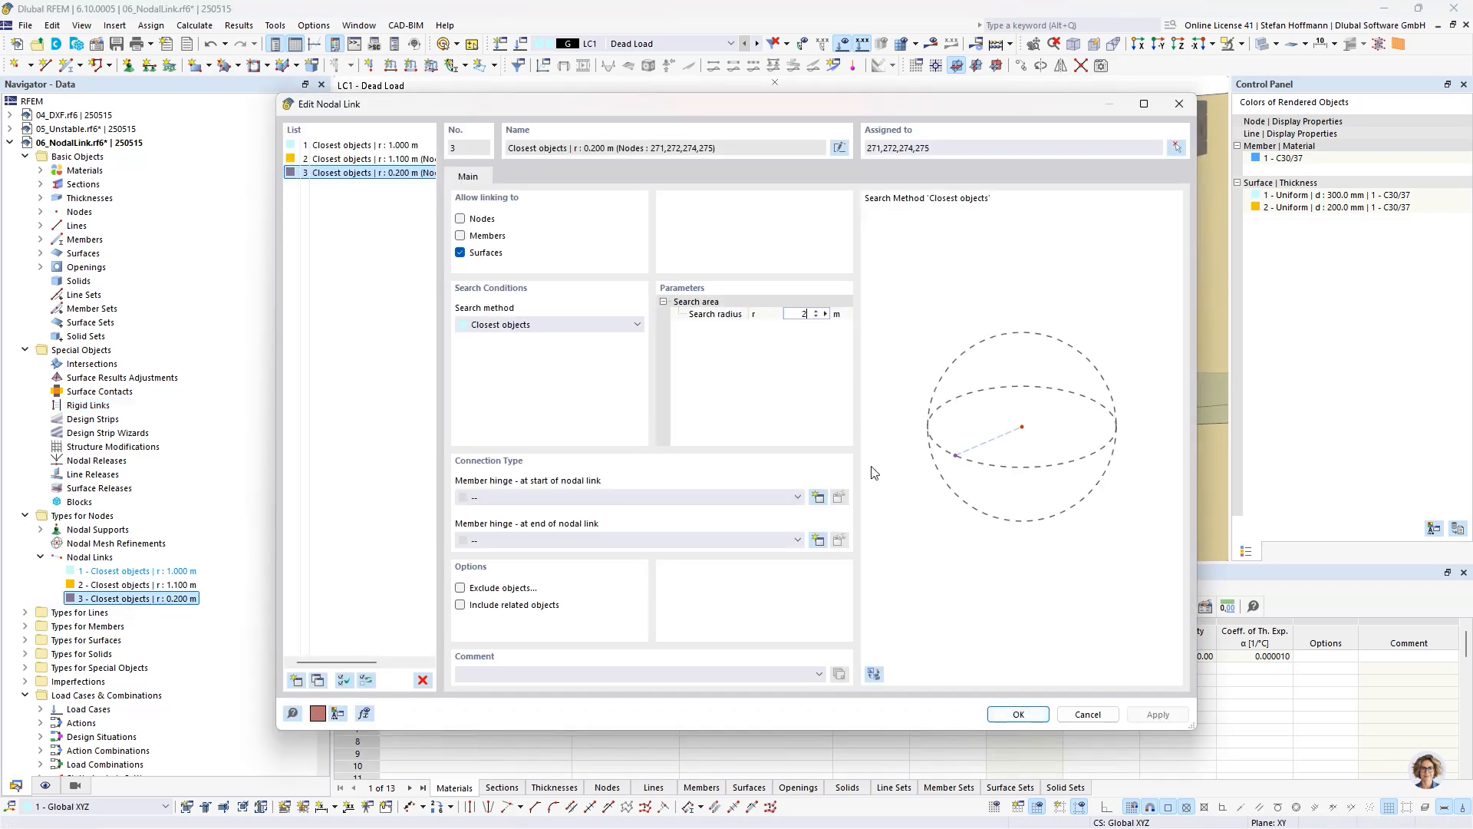
pyautogui.click(1024, 721)
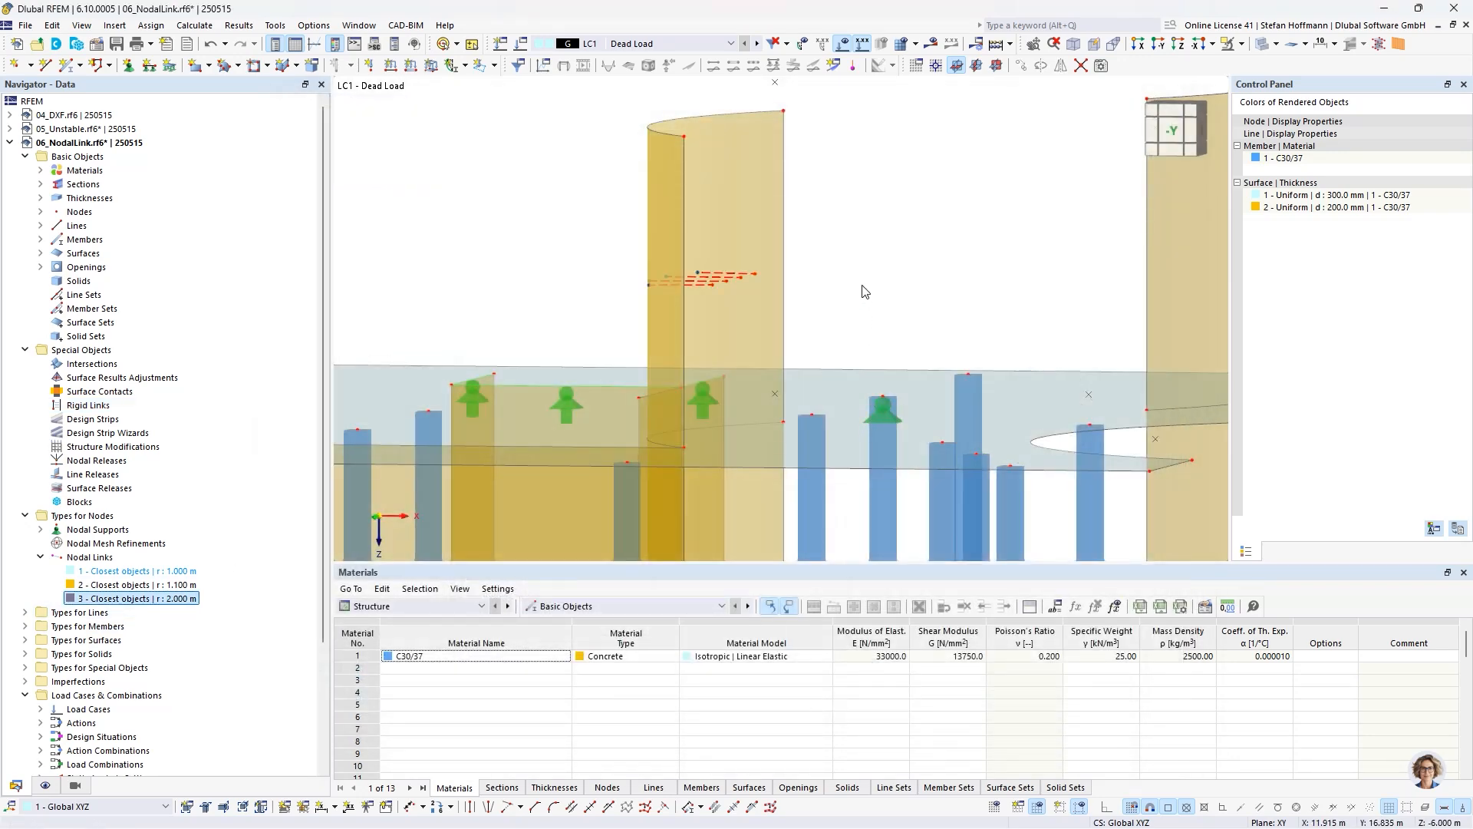
# - Examine the links between the four nodes and the curved wall in plan view and in 3D
pyautogui.click(1178, 46)
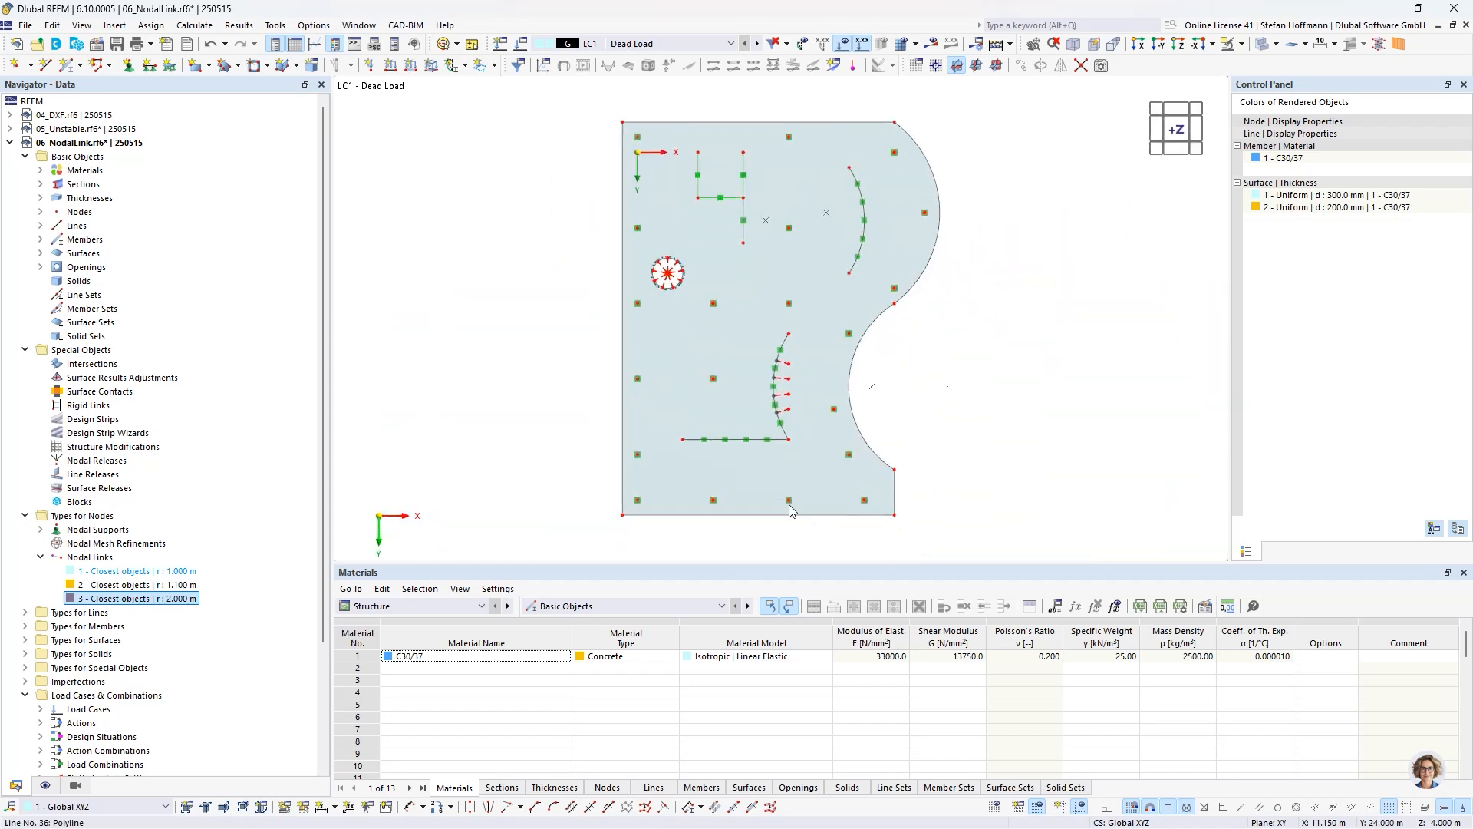
pyautogui.scroll(5, 784, 418)
pyautogui.scroll(5, 782, 407)
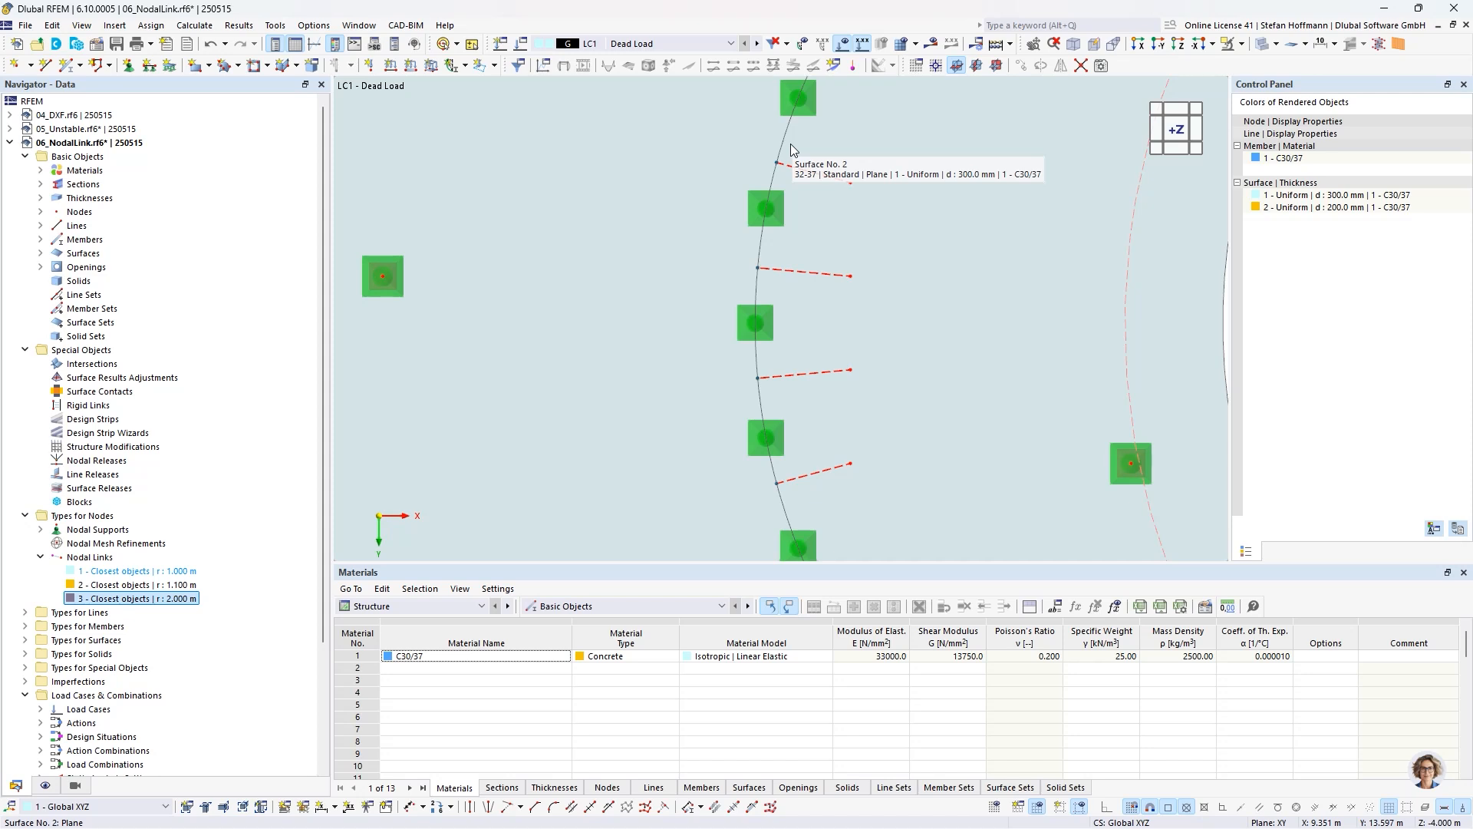
pyautogui.scroll(-6, 798, 231)
pyautogui.keyDown('ctrl'); pyautogui.moveTo(854, 291); pyautogui.dragTo(772, 178, button='middle'); pyautogui.keyUp('ctrl')
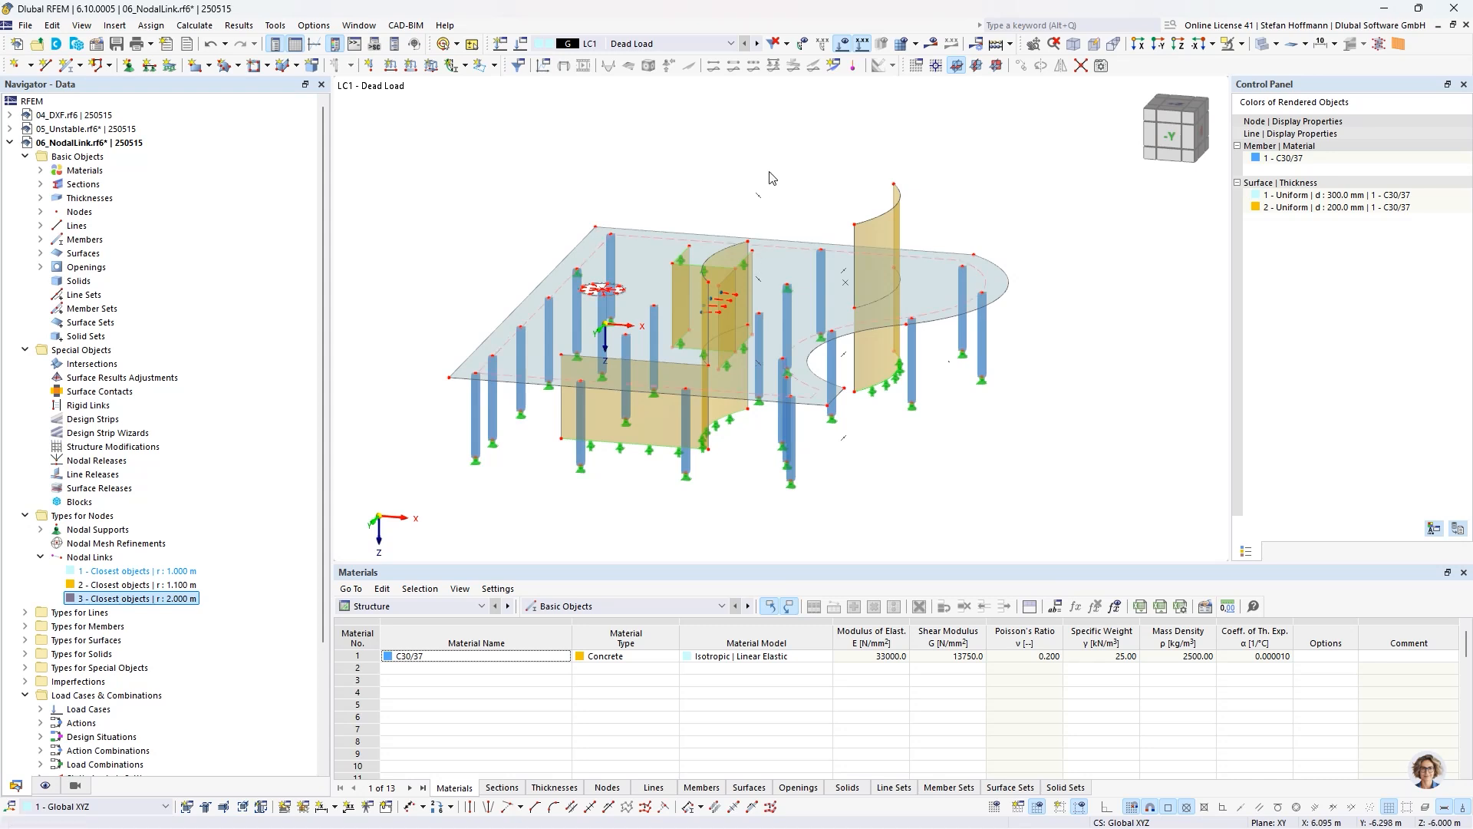